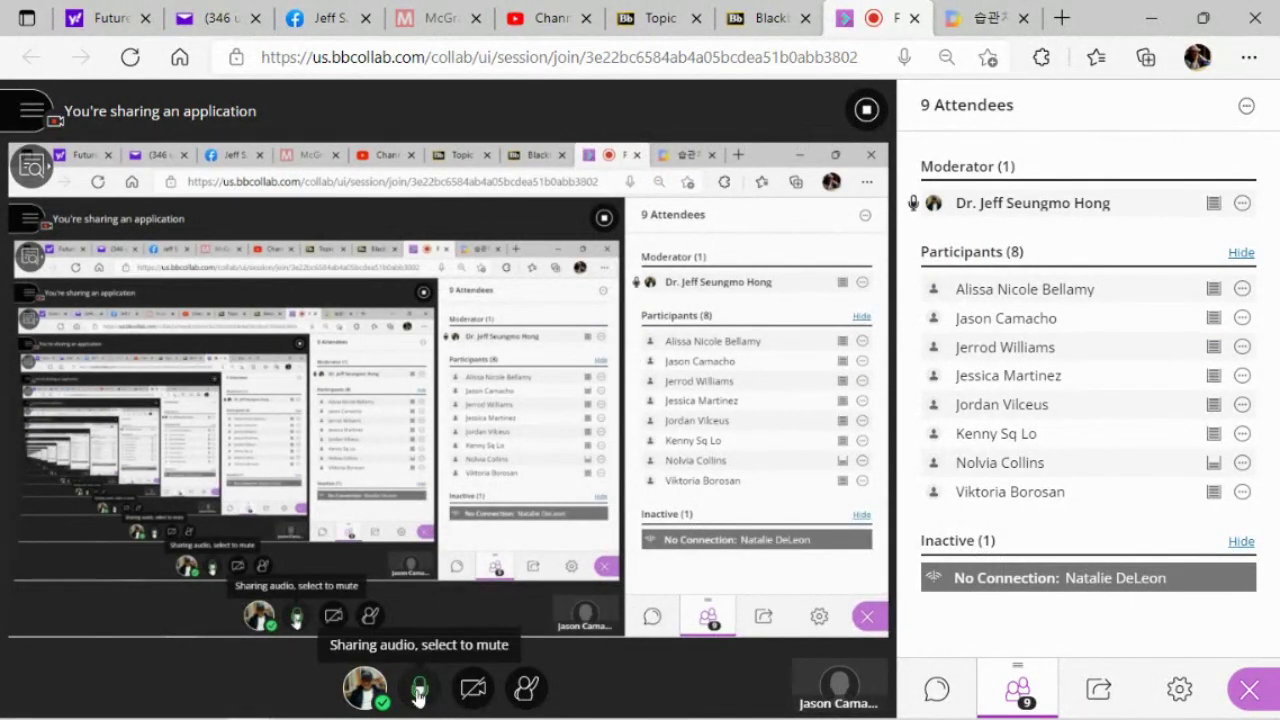
Switch to the fnb 230f21 recordings window in File Explorer and go to the Wednesday folder under Users on drive F:.
mouse_move(258, 707)
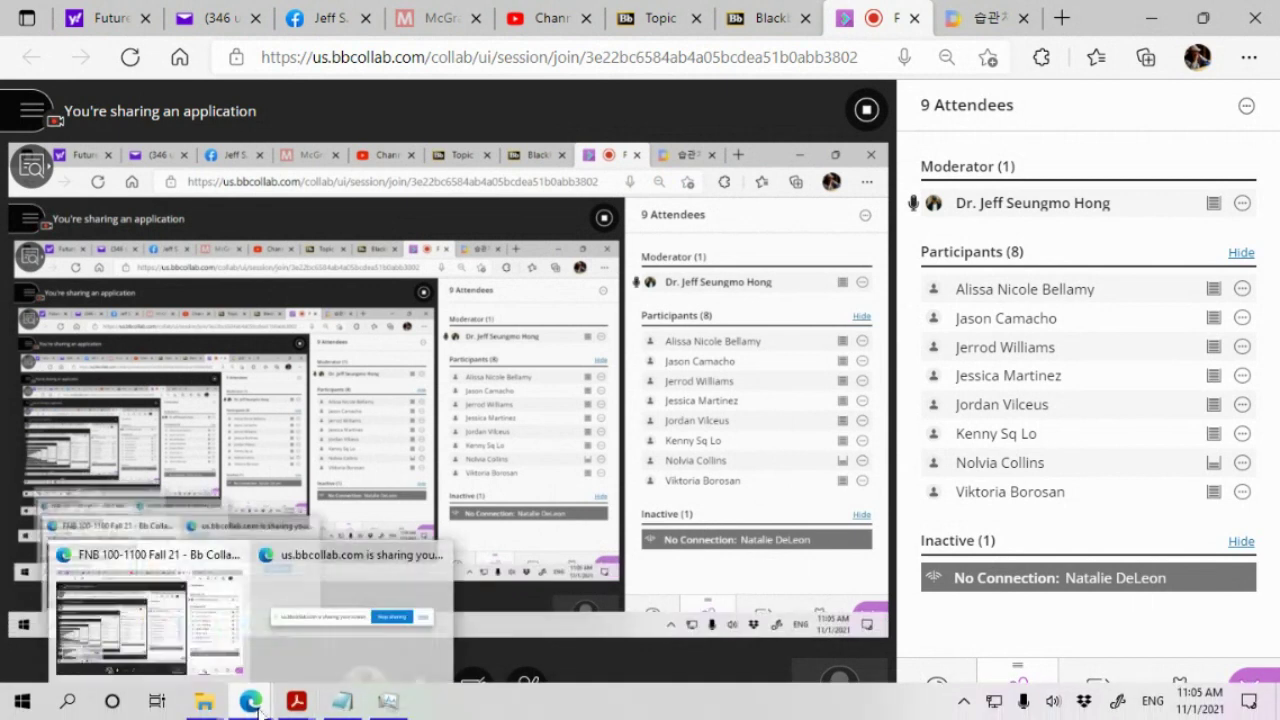
mouse_move(203, 707)
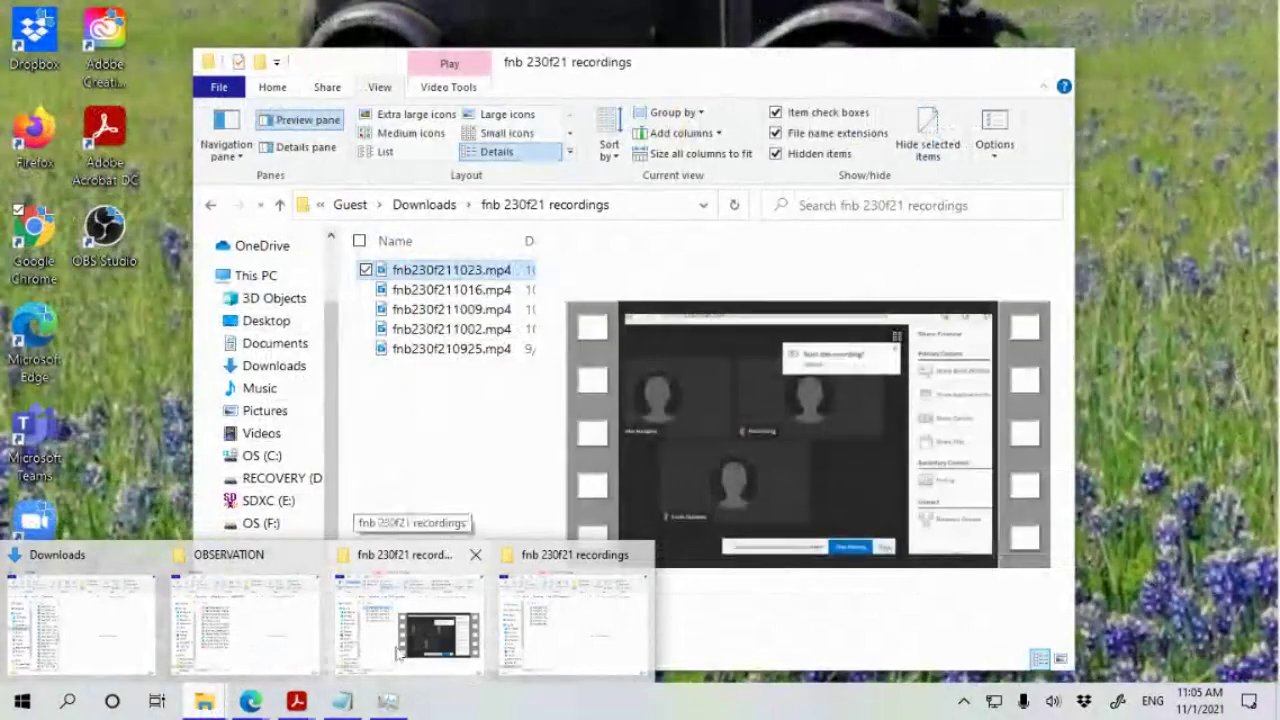
click(398, 652)
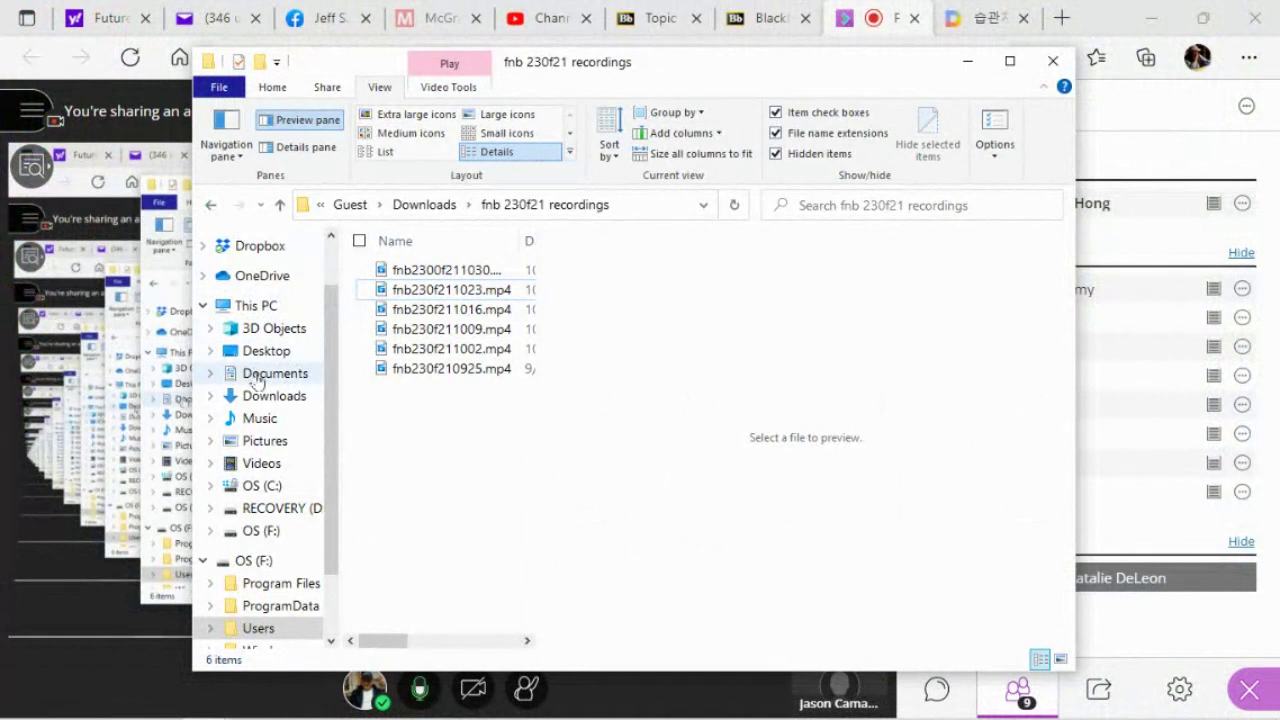
click(320, 210)
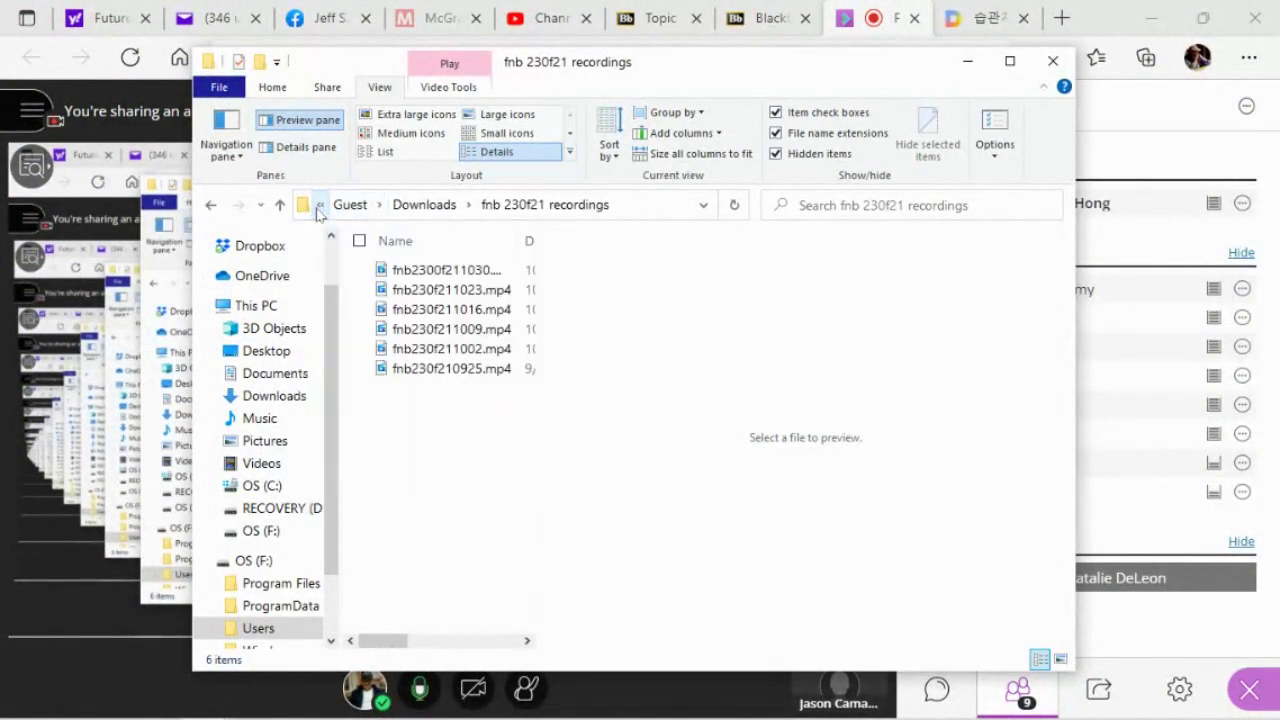
click(319, 206)
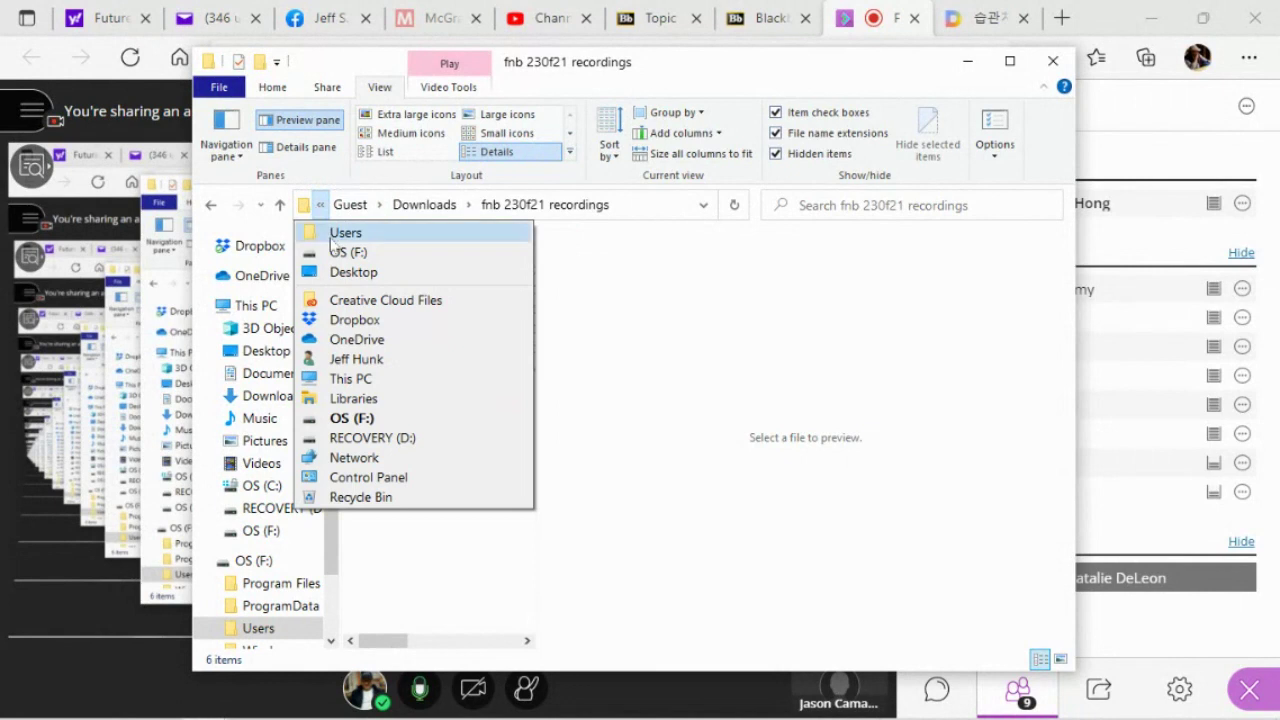
click(330, 233)
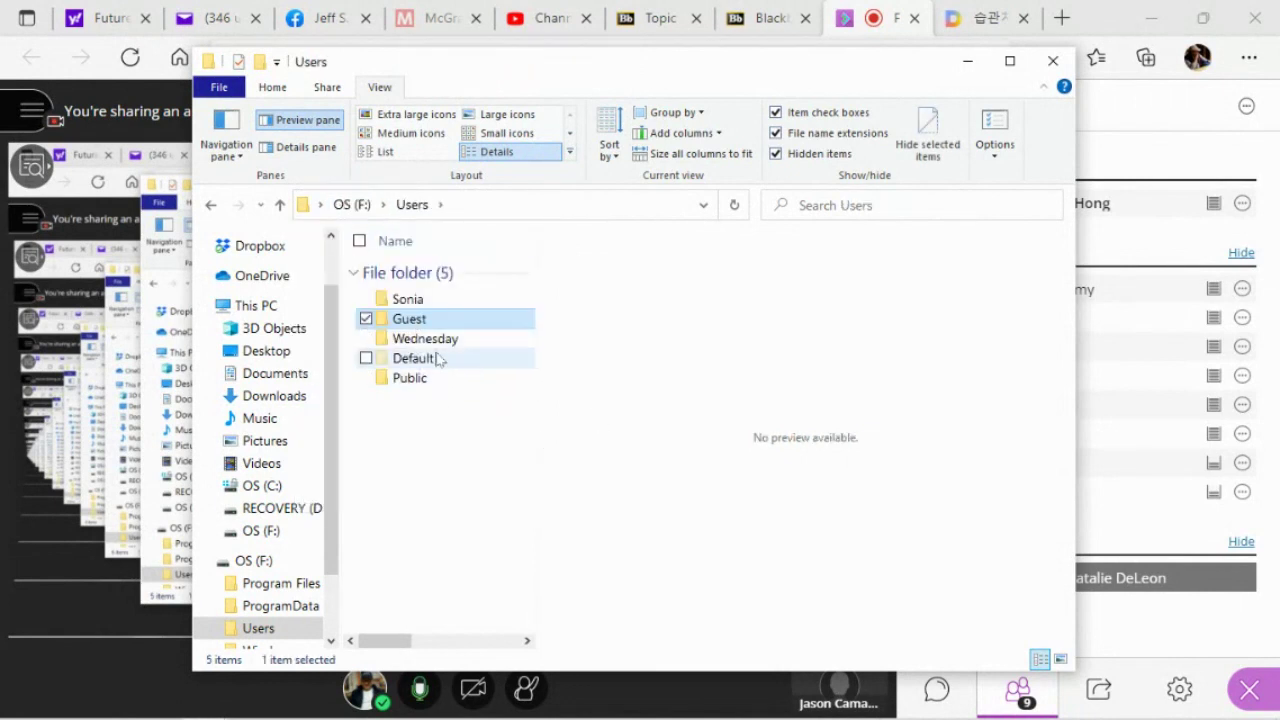
double_click(428, 338)
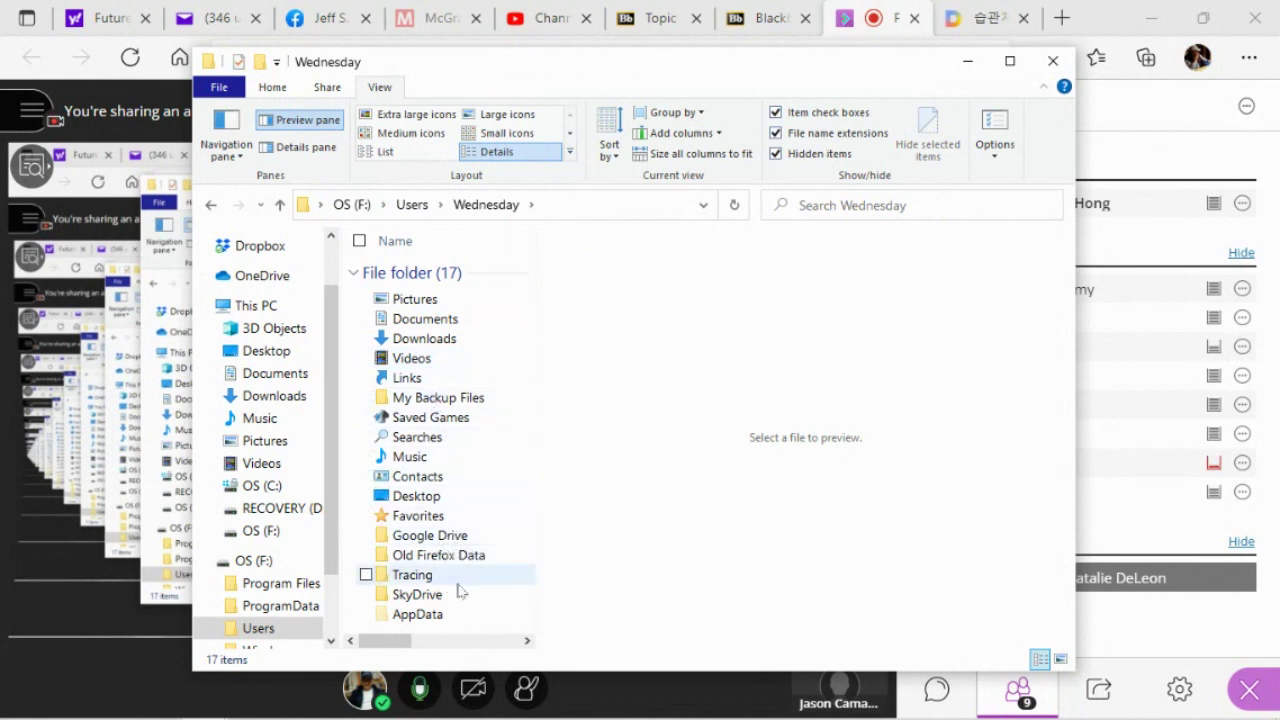
Go from the Wednesday folder through Documents and USB to the fnb100 course folder.
click(422, 321)
double_click(423, 321)
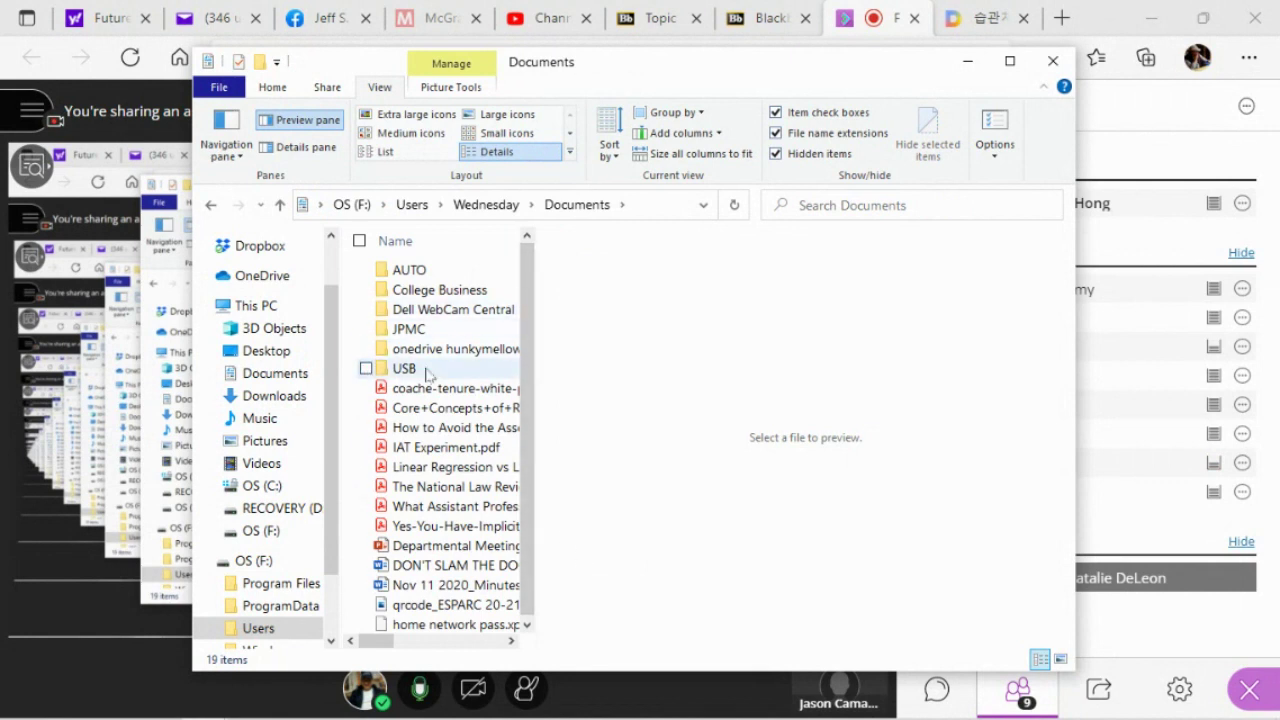
double_click(372, 368)
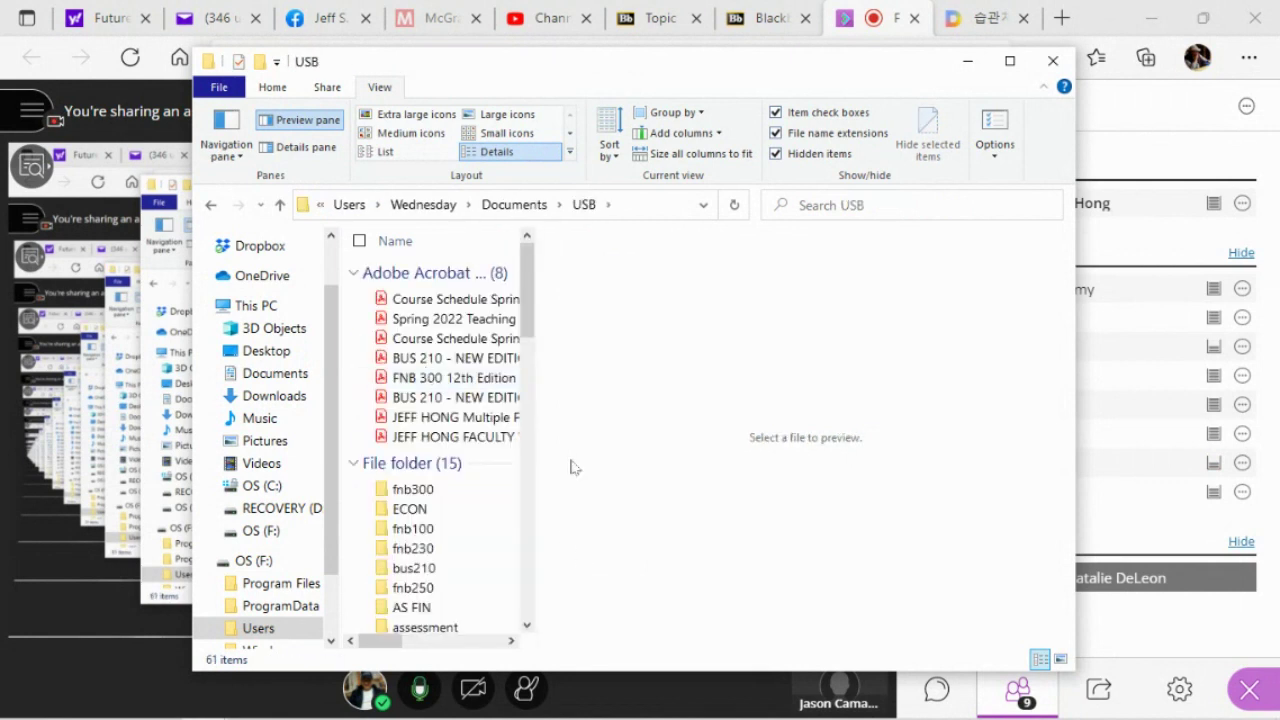
click(408, 530)
double_click(406, 538)
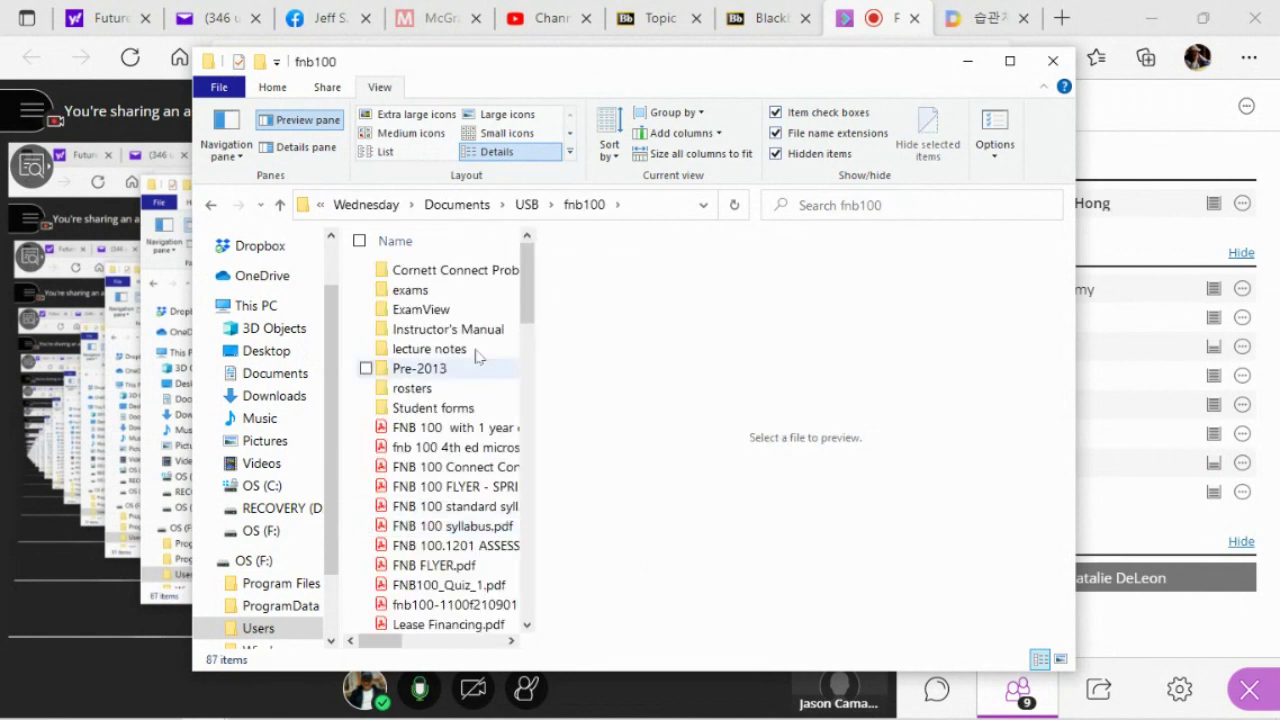
Look through the fnb100 folder's contents and open its lecture notes folder.
scroll(533, 308, down, 2)
scroll(533, 308, down, 1)
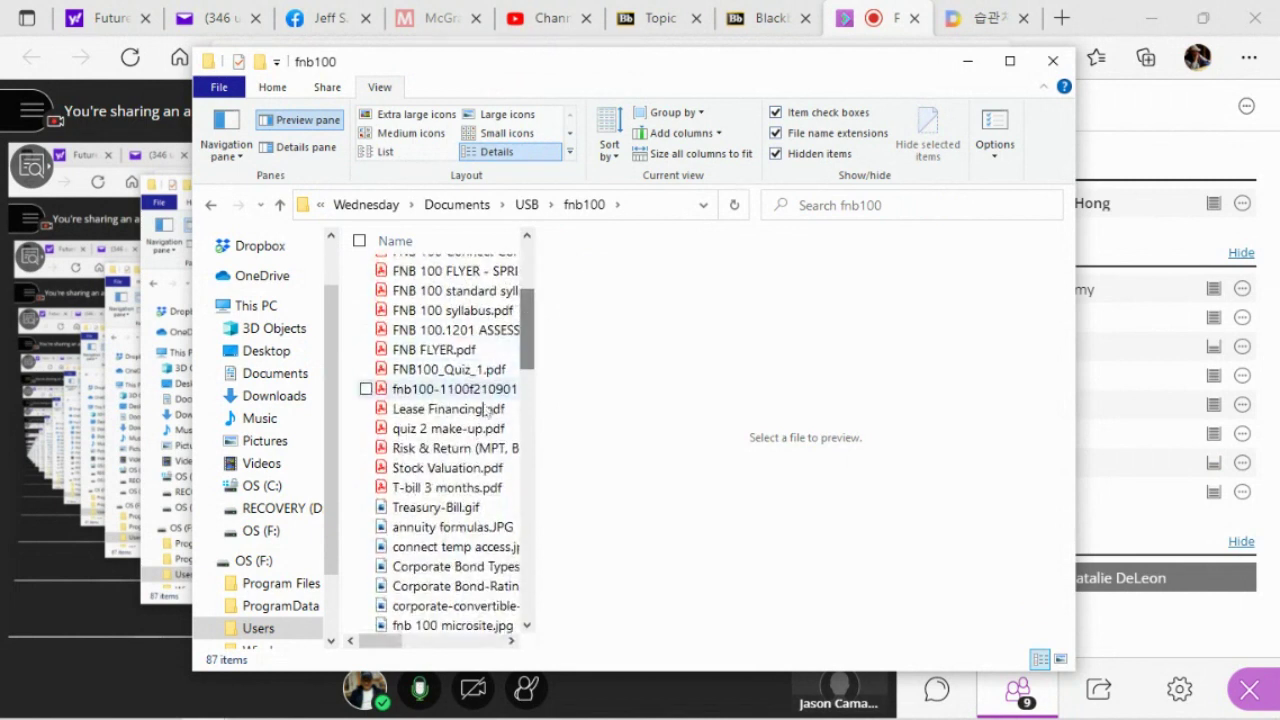
drag(524, 338, 530, 298)
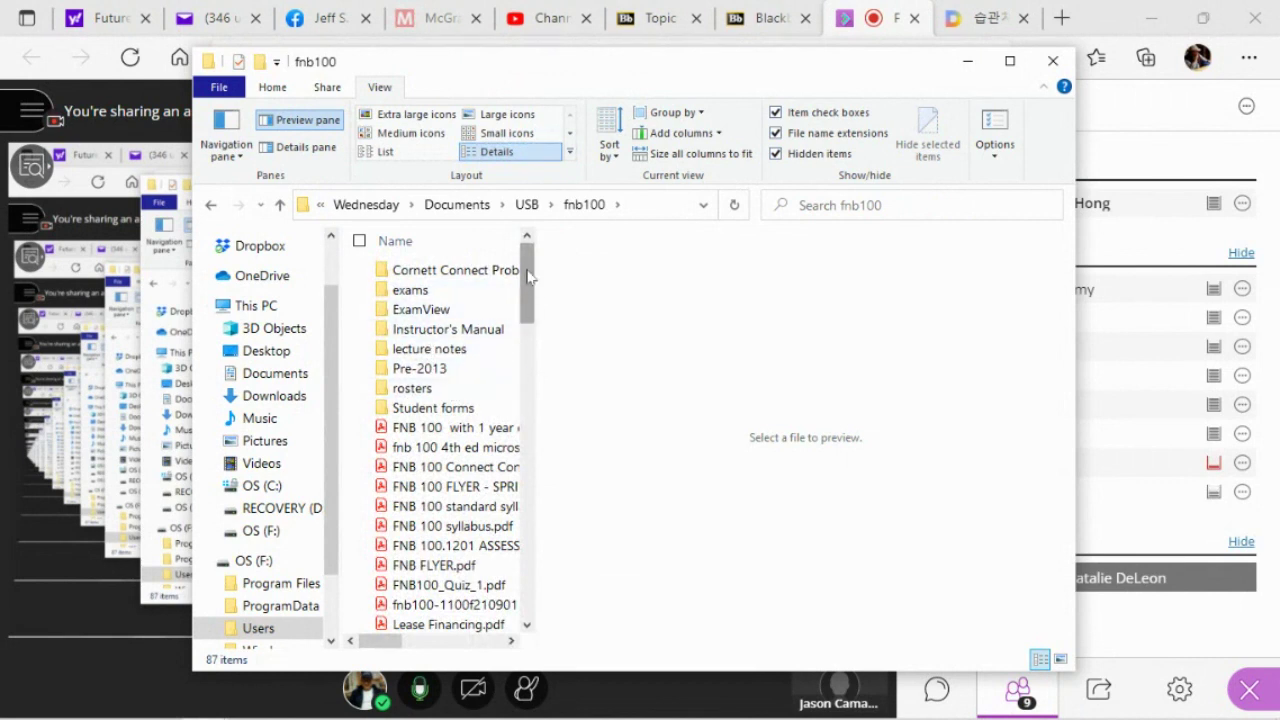
double_click(460, 349)
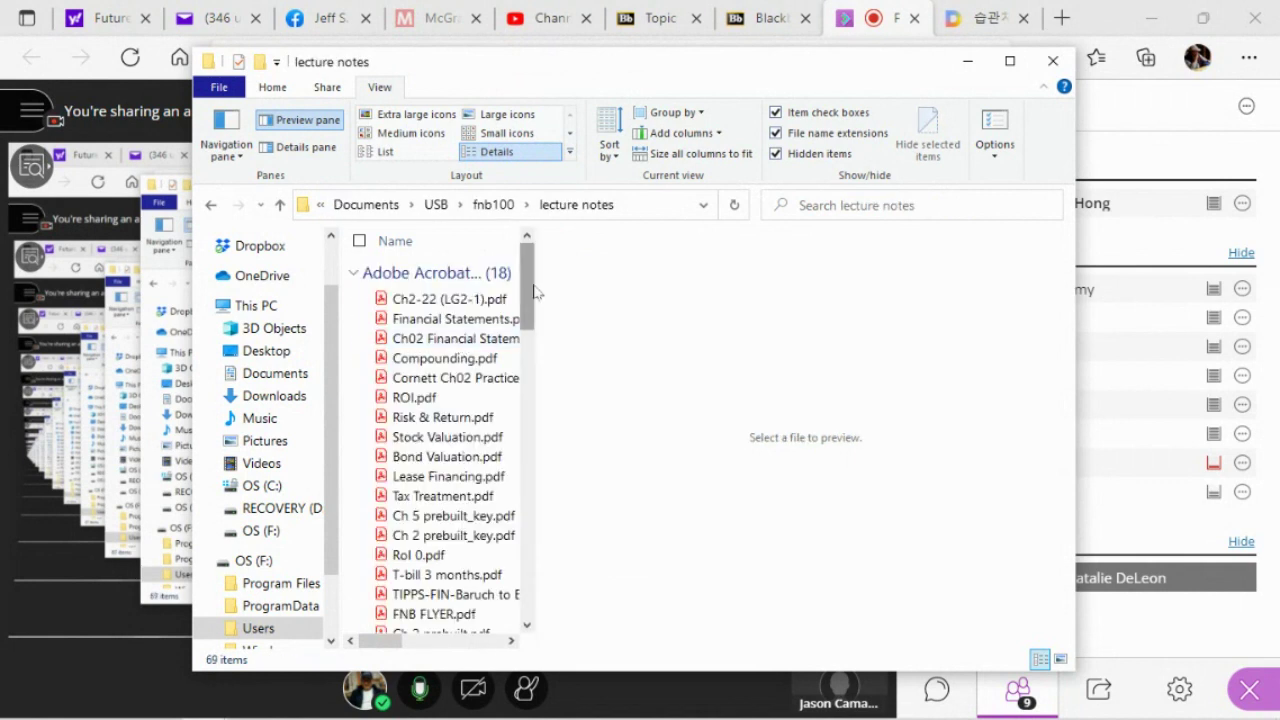
Look through the lecture notes files, maximize the folder window, and sort the files by date modified, newest first.
drag(524, 302, 526, 388)
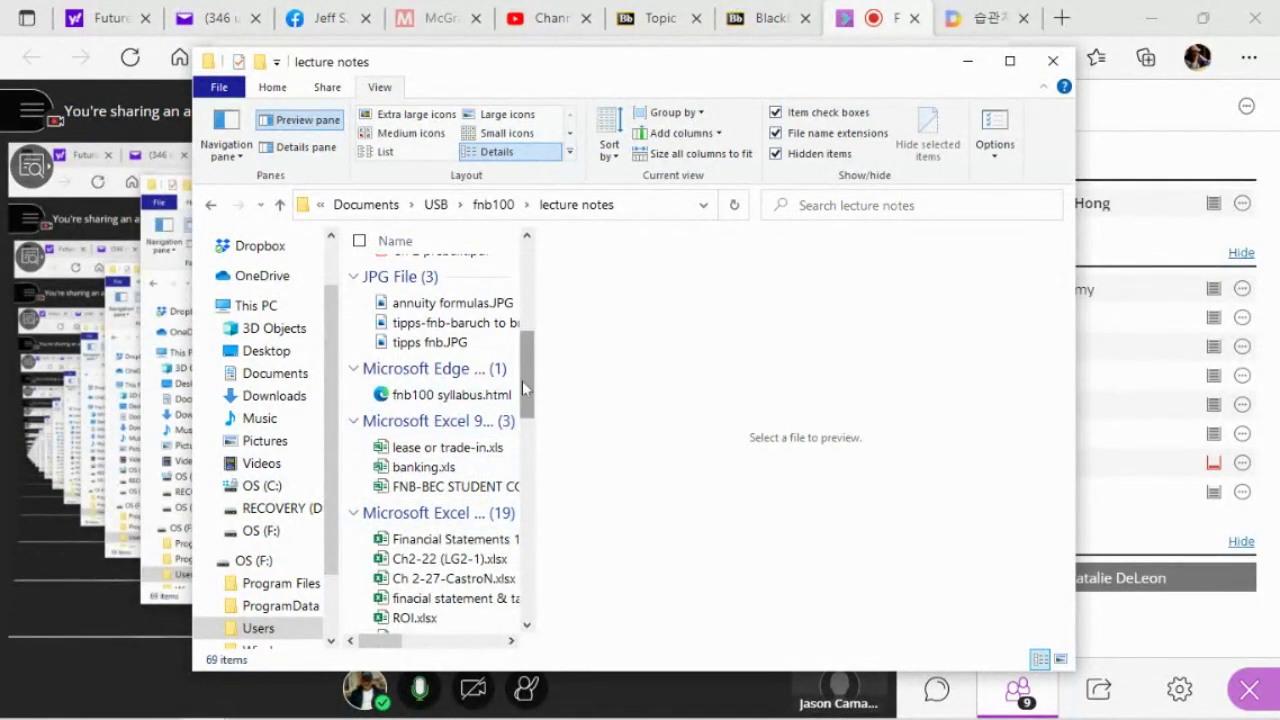
scroll(524, 388, down, 2)
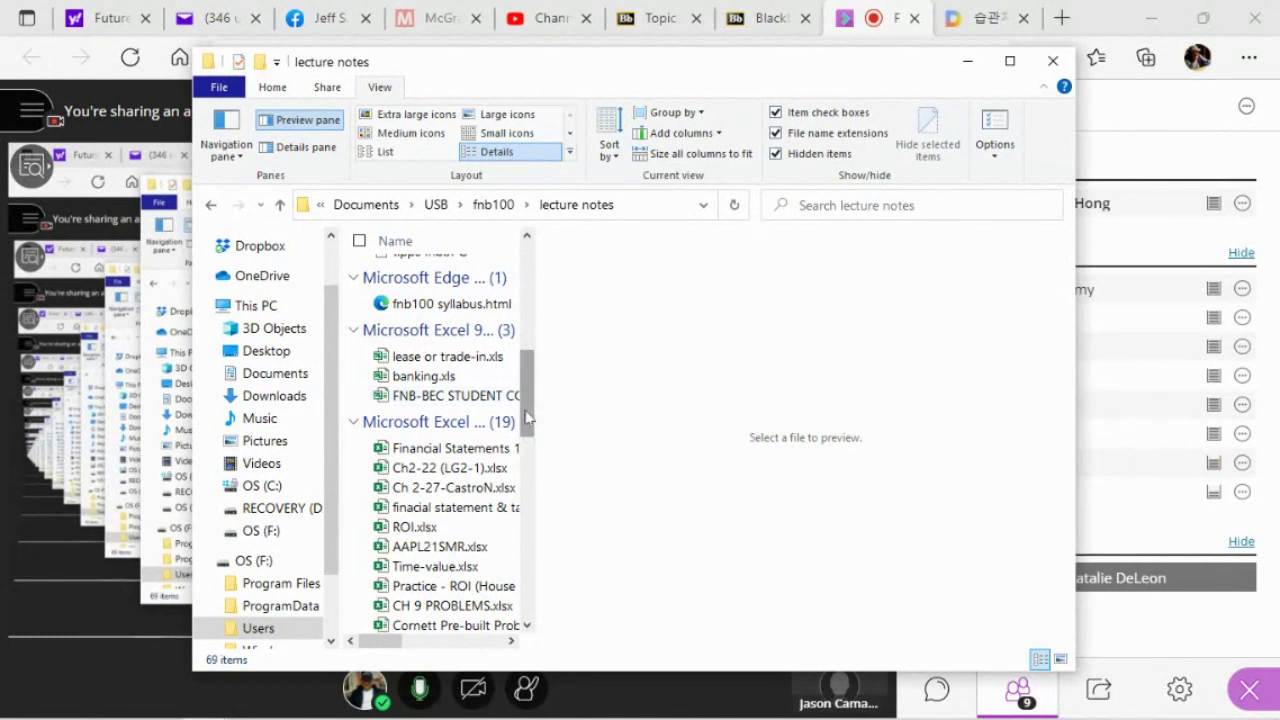
scroll(527, 410, down, 2)
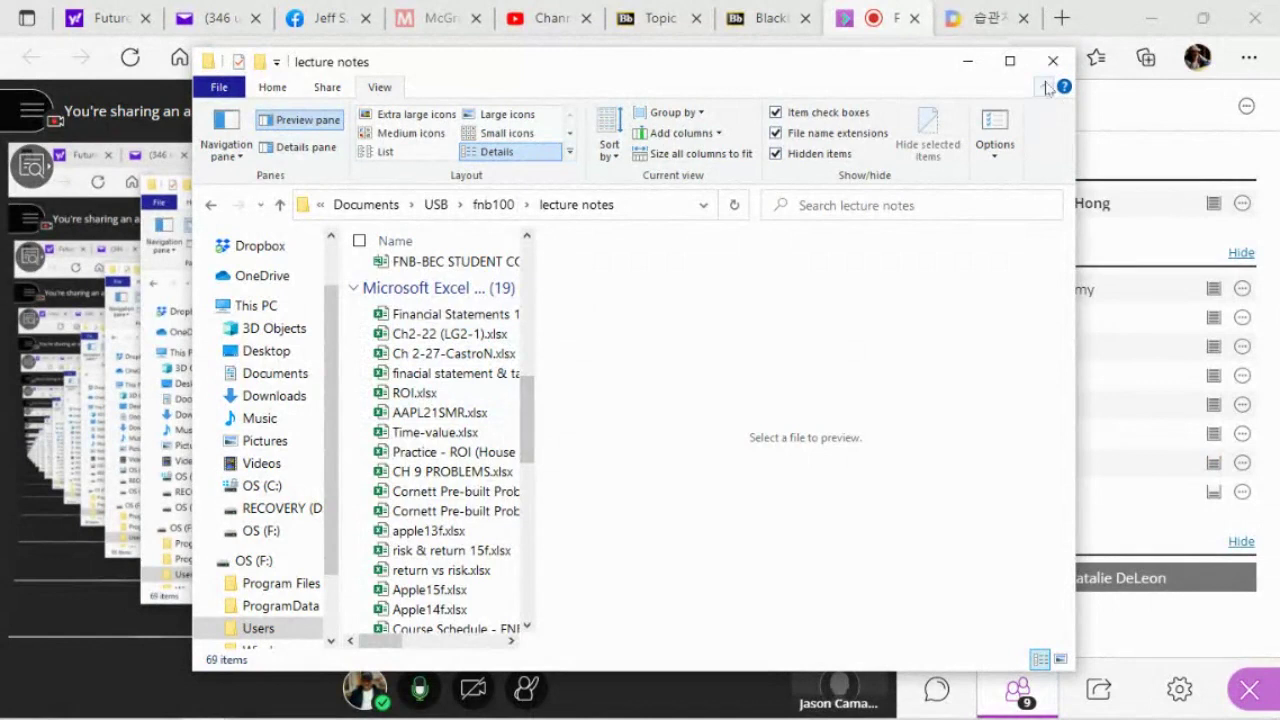
click(1010, 61)
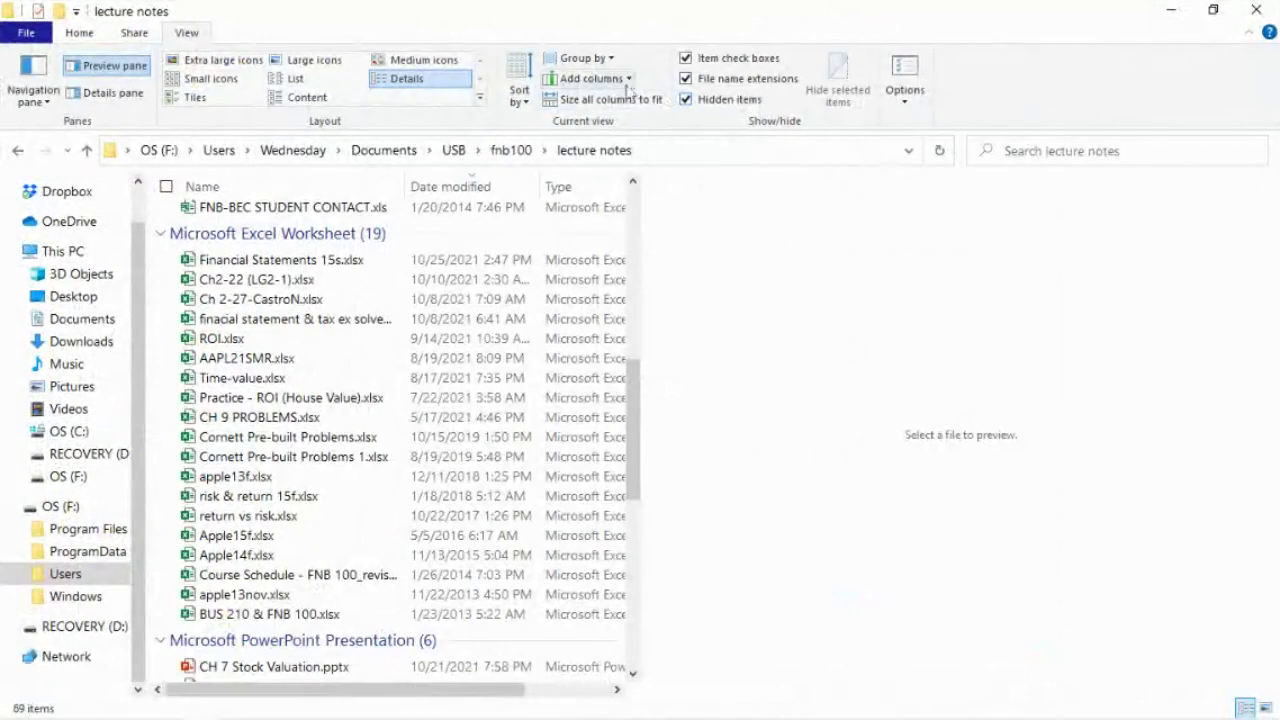
click(452, 197)
click(452, 196)
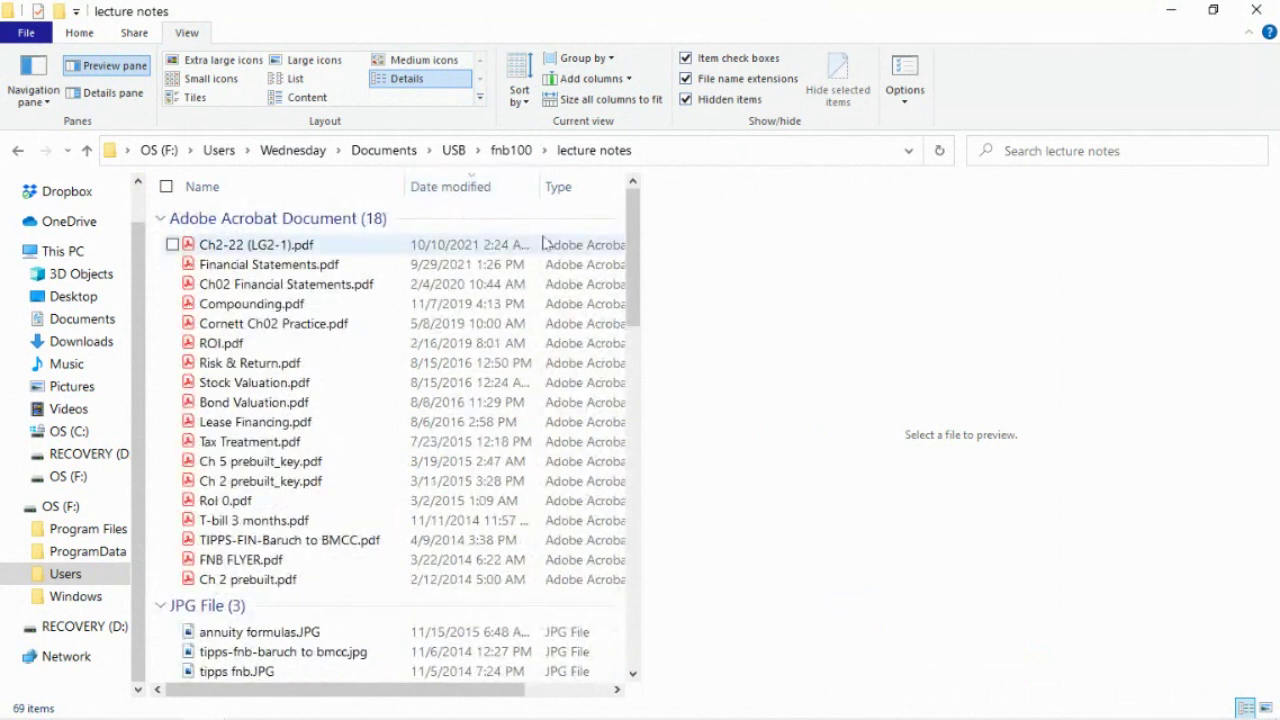
Open the workbook Time-value.xlsx from the lecture notes in Excel, then restore and minimize the folder window.
drag(641, 227, 642, 442)
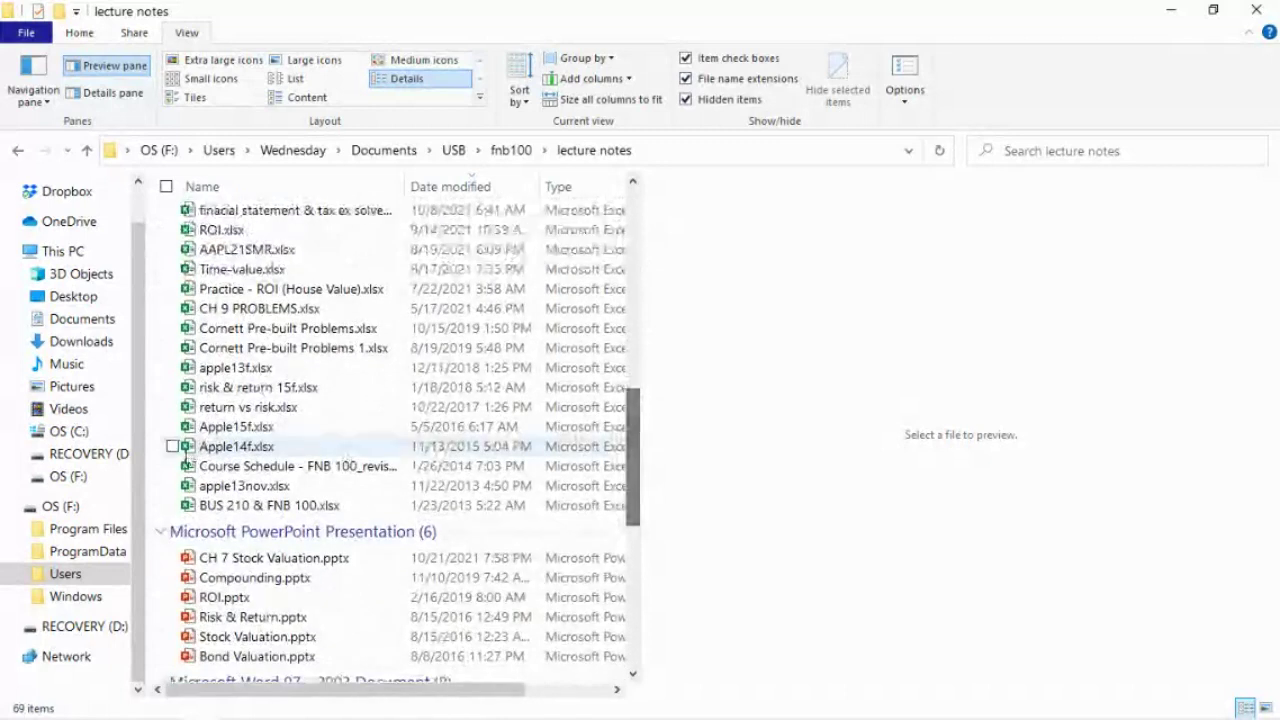
click(281, 280)
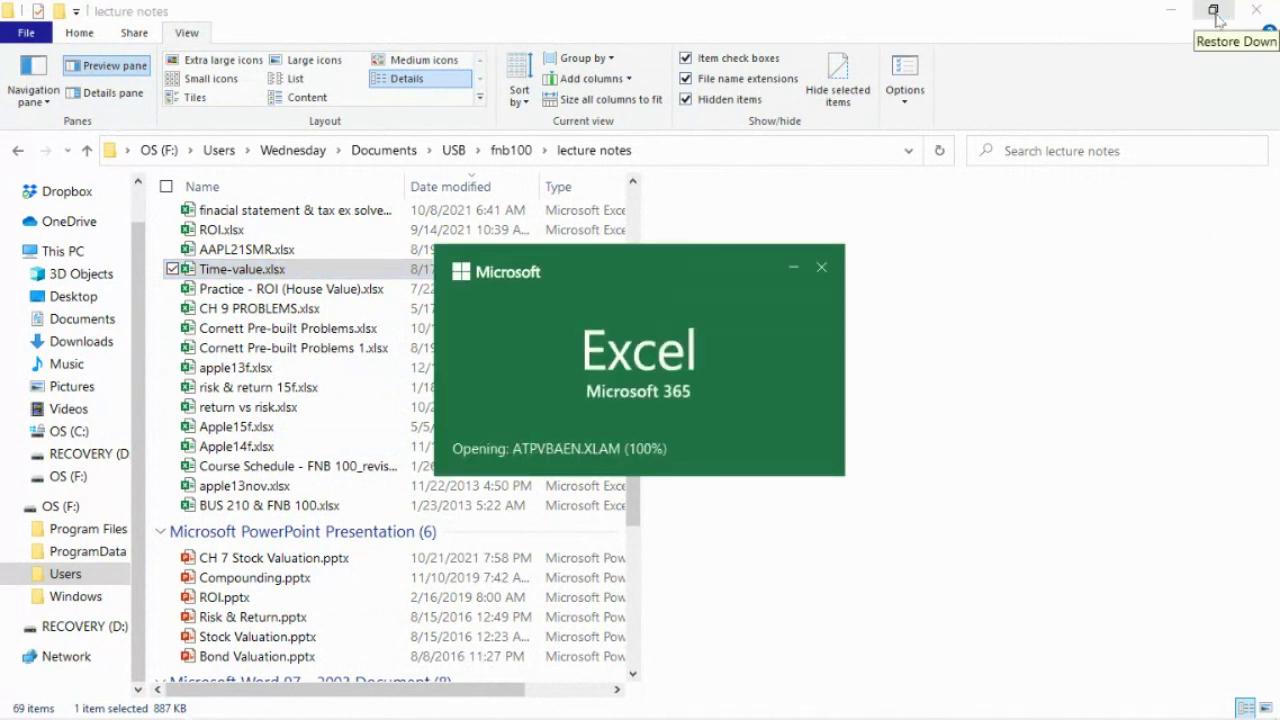
click(1214, 12)
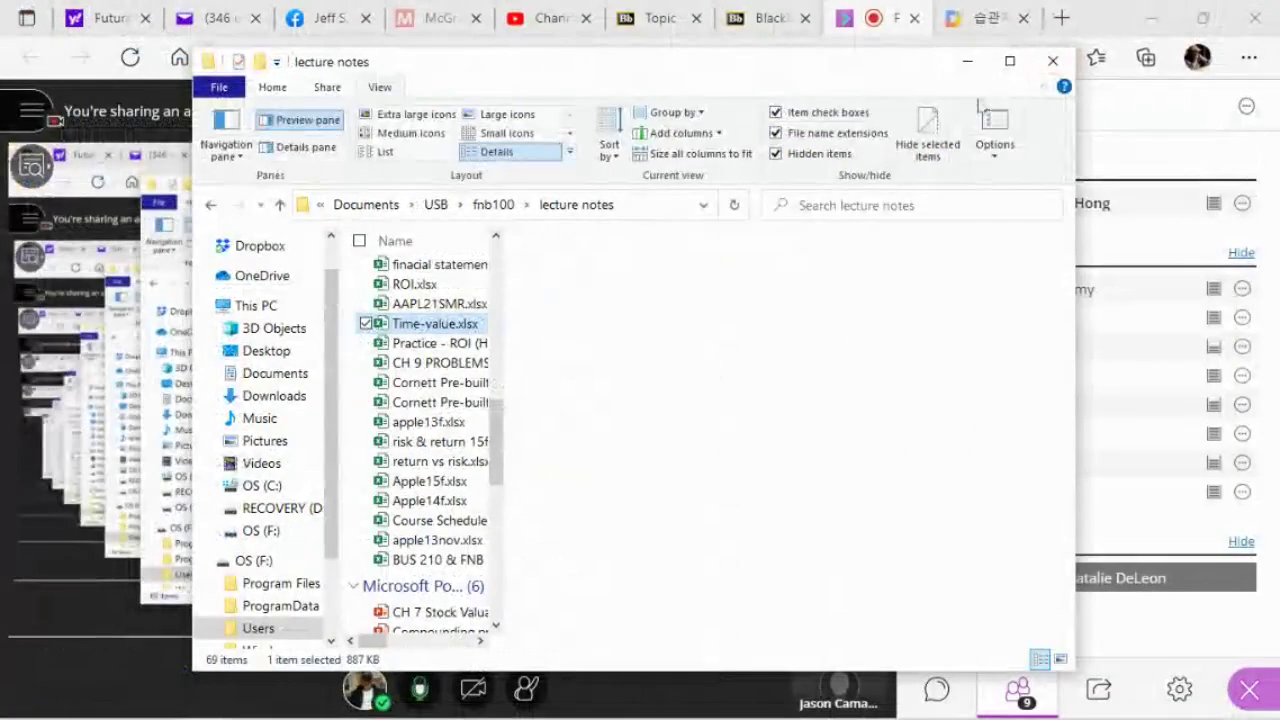
click(967, 61)
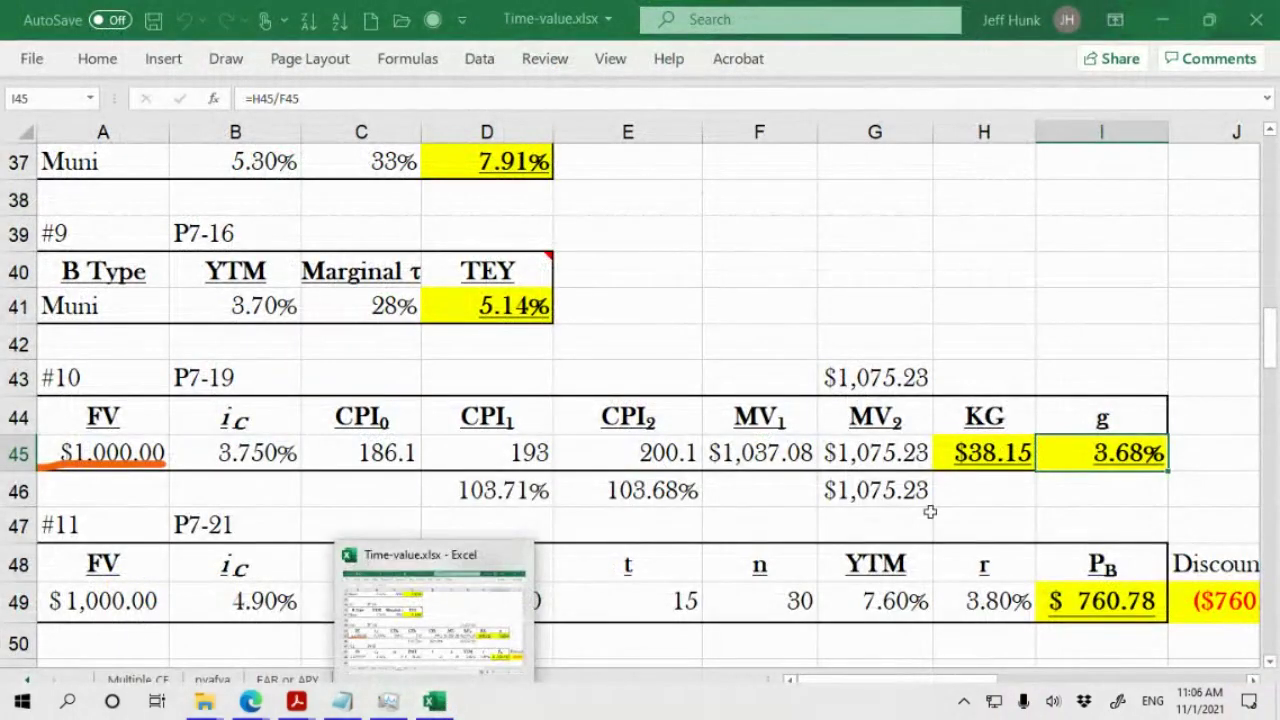
Switch from the CH 7 worksheet to the Single CF worksheet in Time-value.xlsx.
click(970, 266)
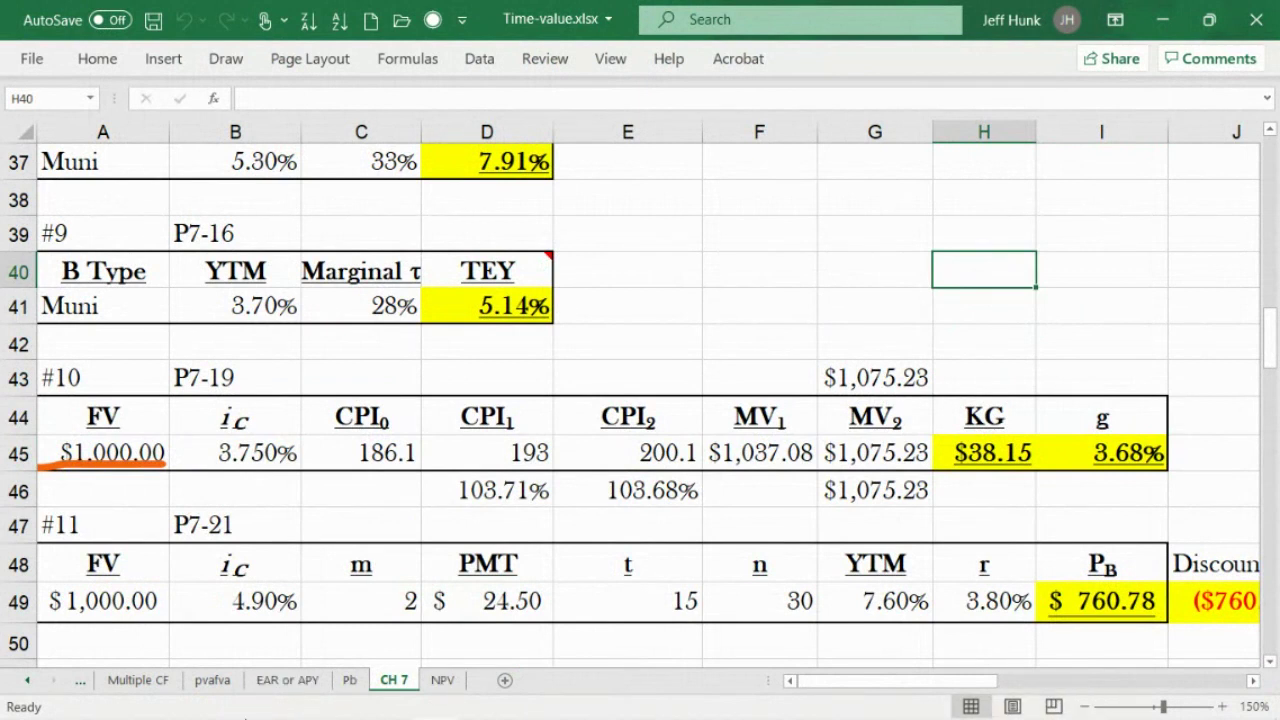
click(28, 681)
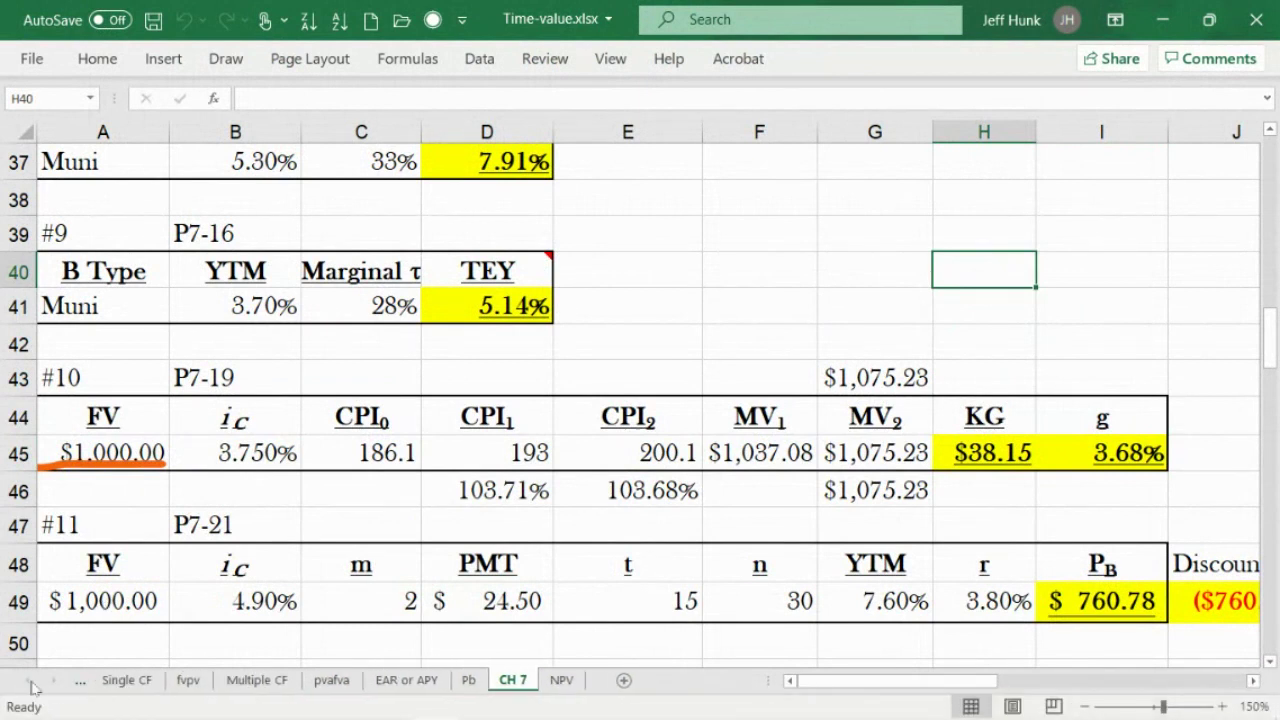
click(112, 683)
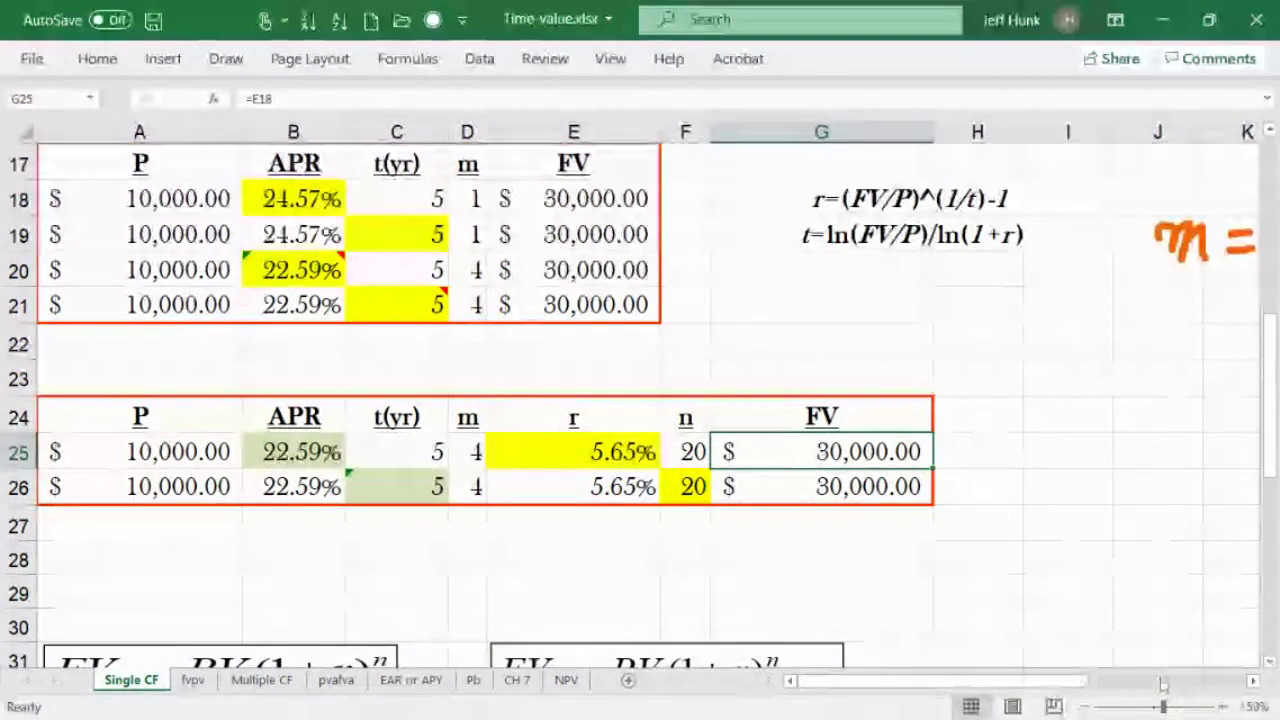
click(1086, 707)
click(1086, 707)
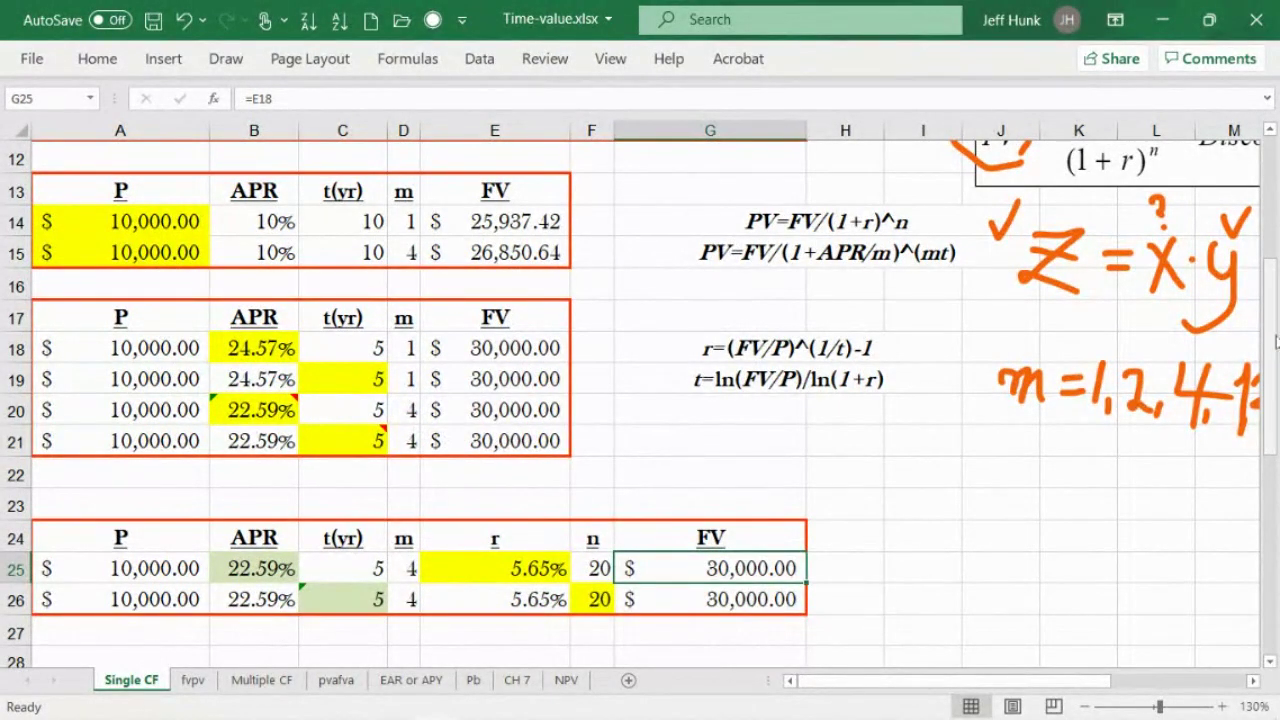
scroll(1200, 340, up, 1)
click(1210, 708)
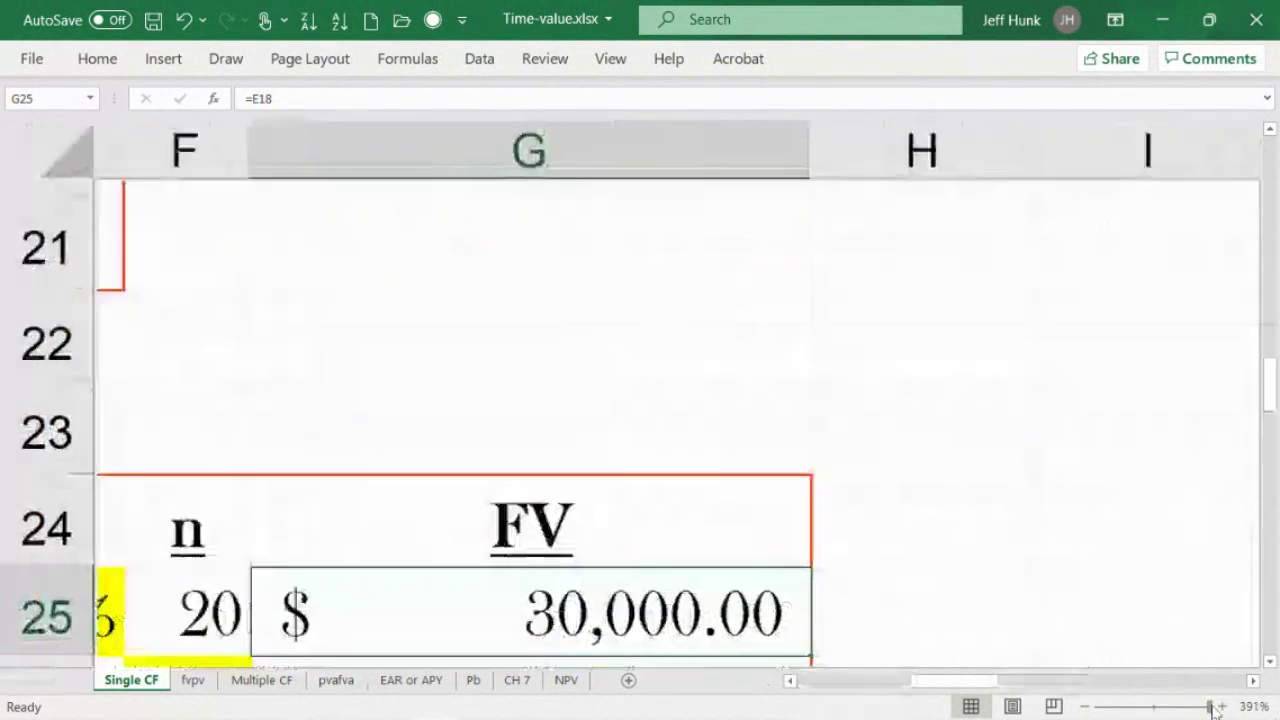
click(1153, 708)
click(1222, 707)
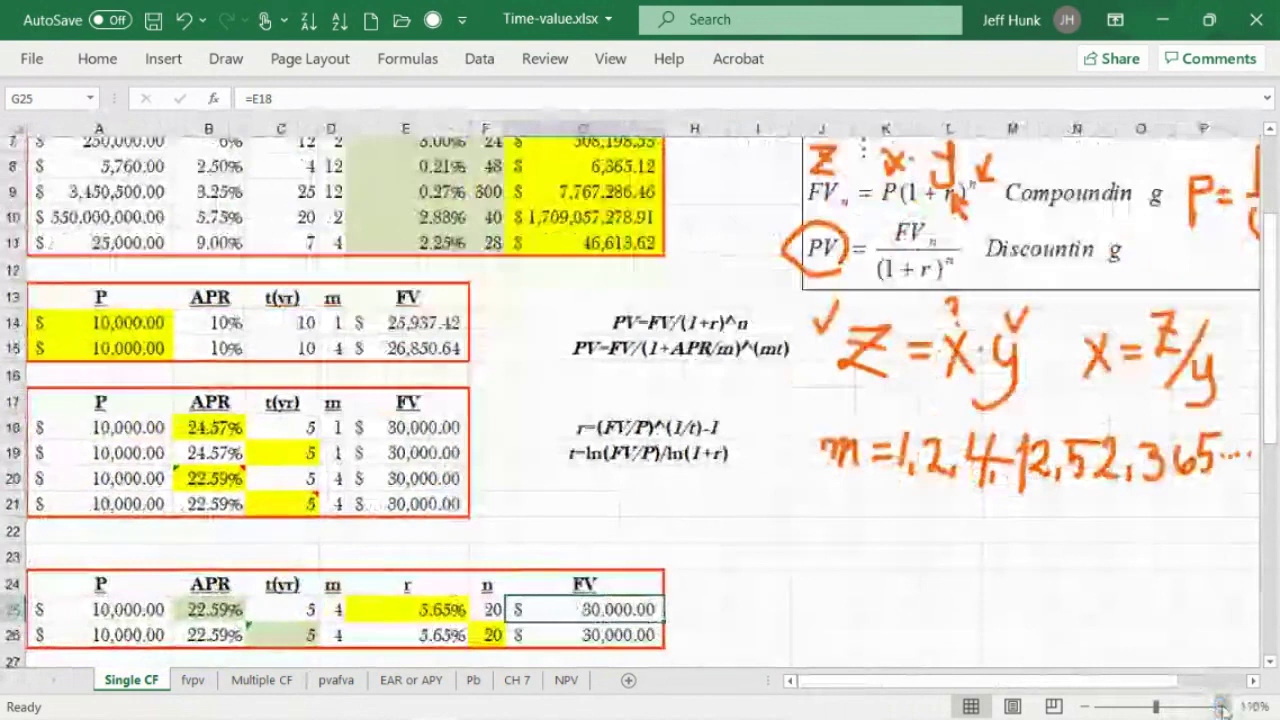
click(1222, 707)
click(1222, 707)
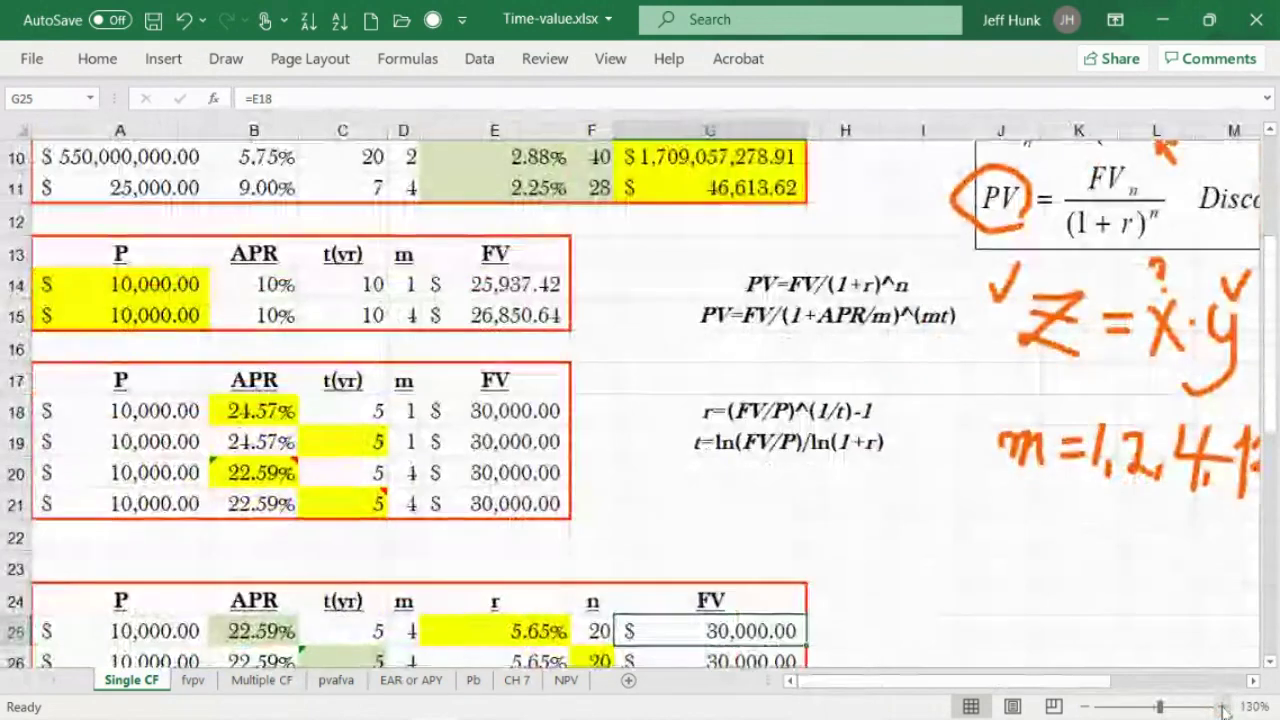
click(1222, 707)
click(1222, 707)
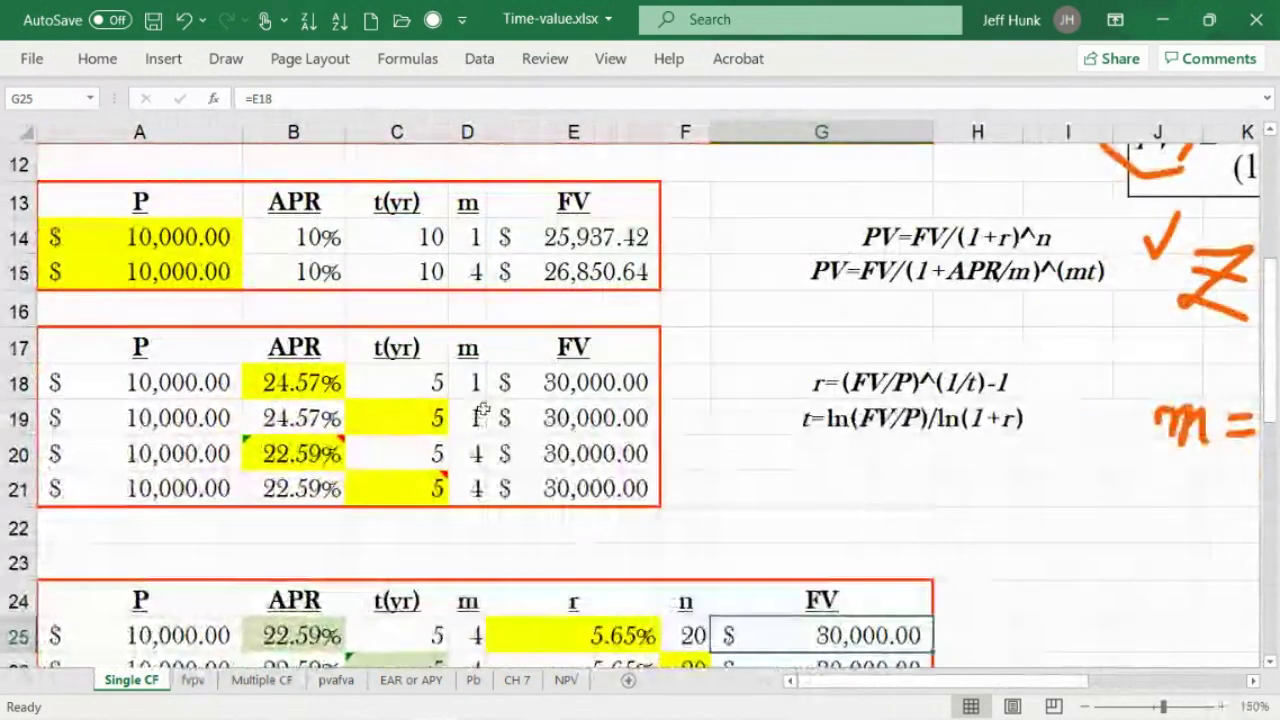
Clear the yellow answer cells of the table in rows 17 to 21: APR in B18 and B20, years in C19 and C21.
drag(1270, 330, 1270, 304)
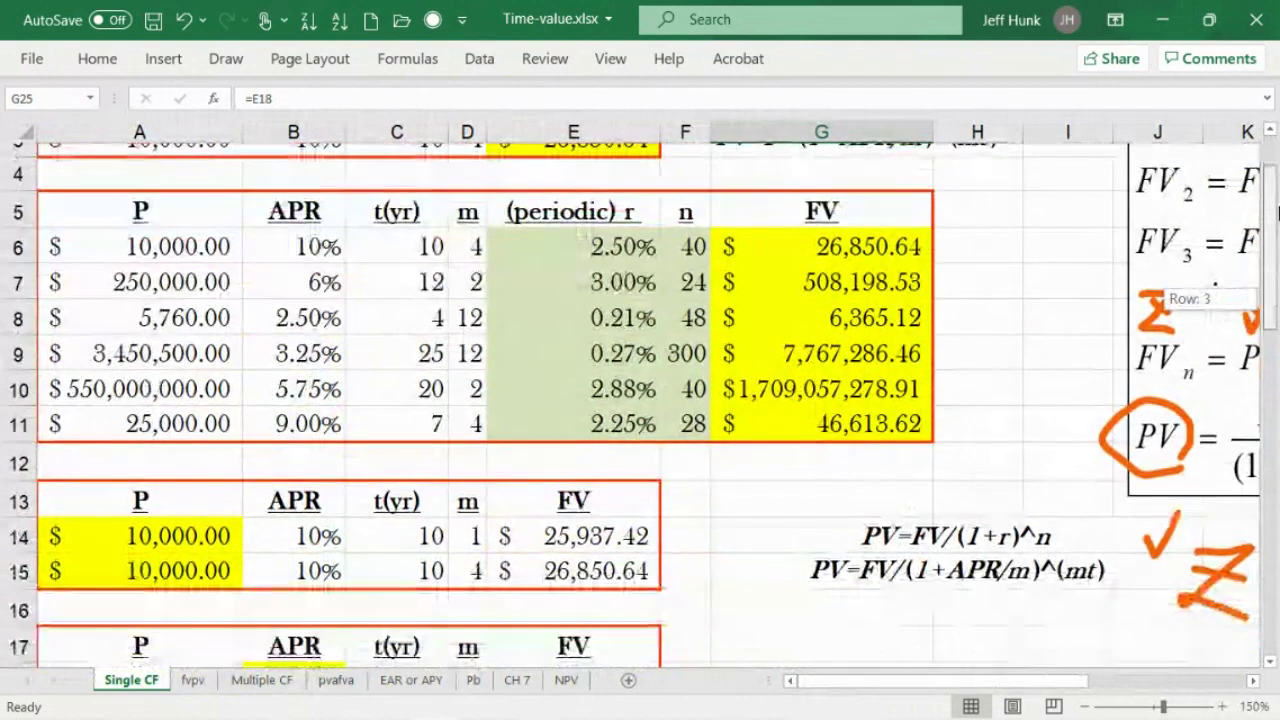
drag(1277, 210, 1277, 322)
click(290, 308)
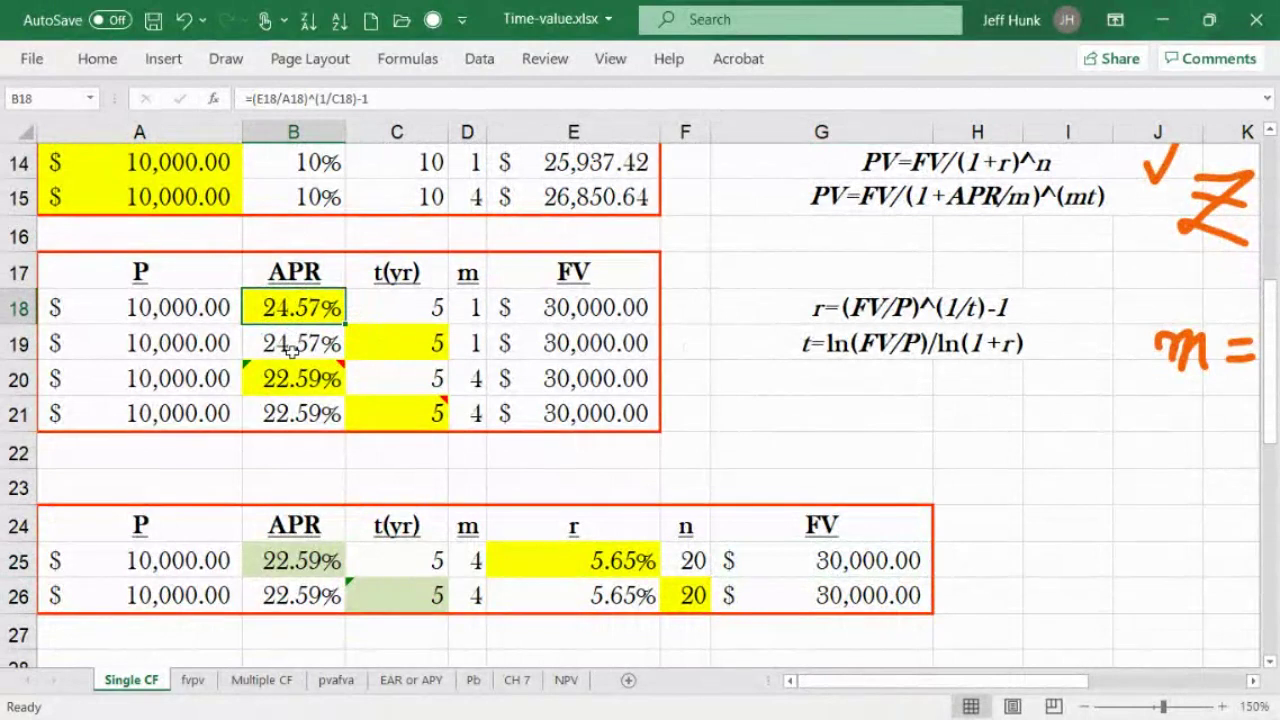
key(Delete)
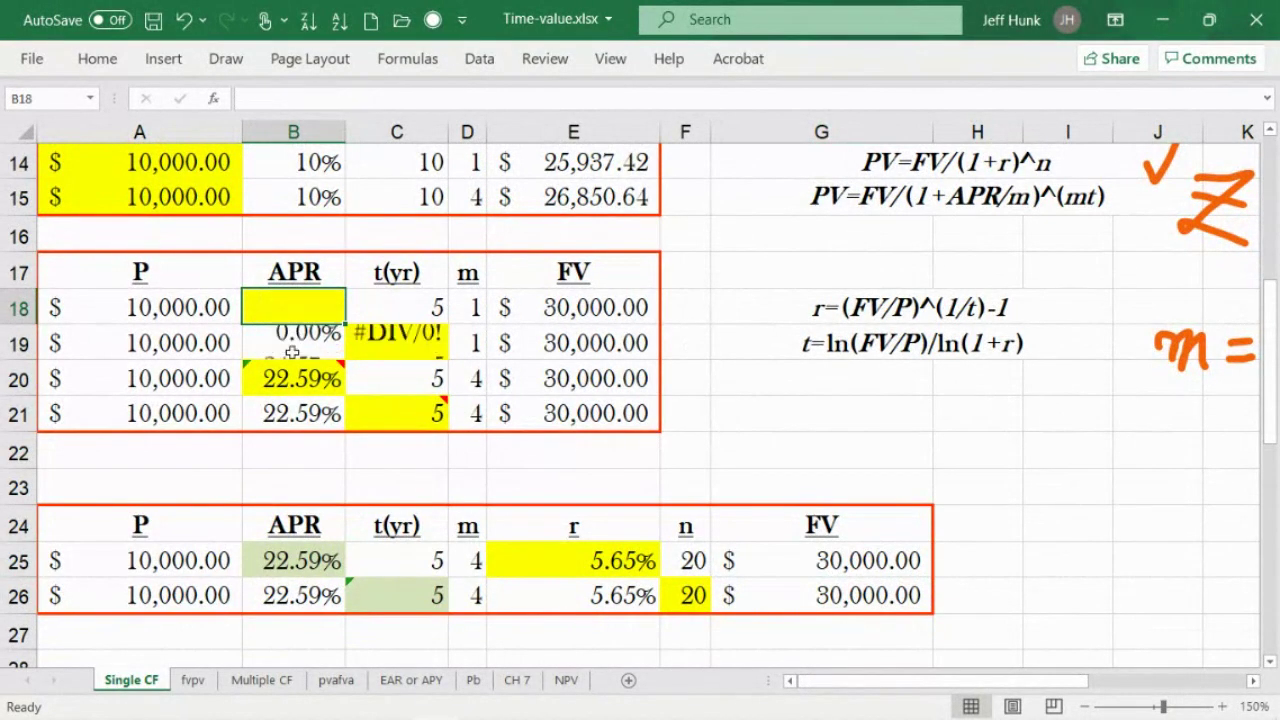
click(291, 385)
key(Delete)
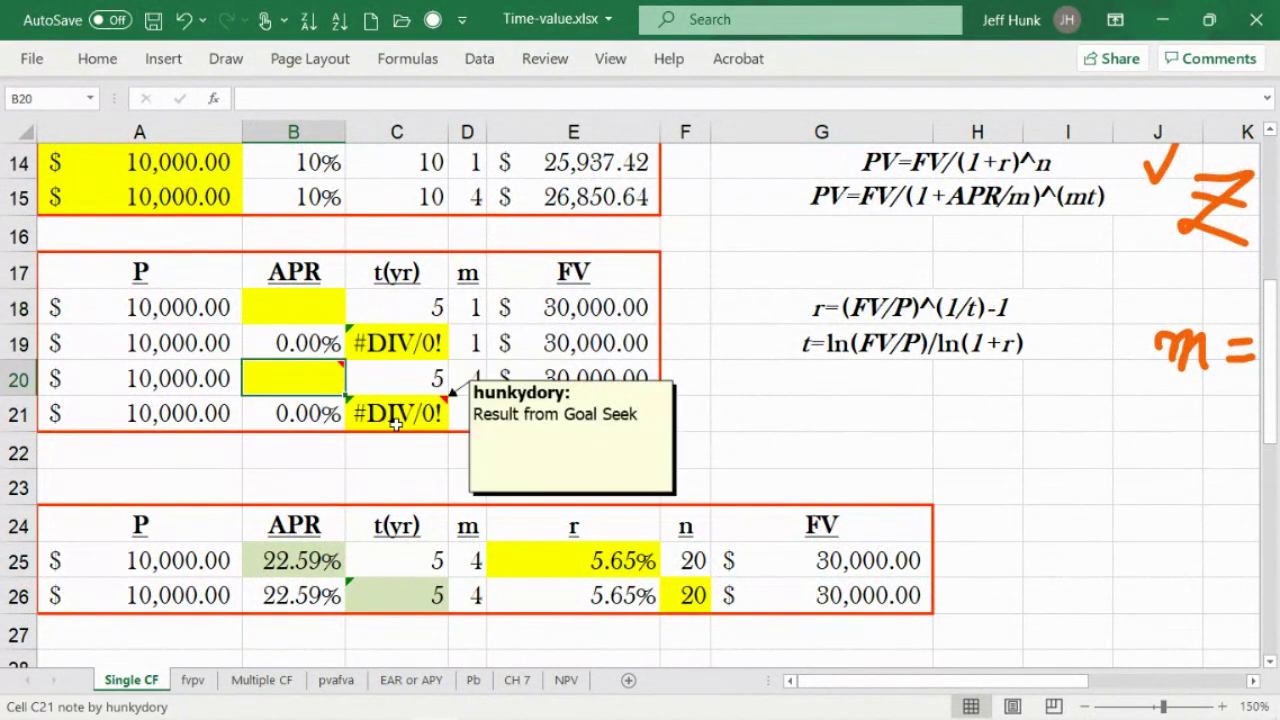
click(396, 422)
key(Delete)
click(412, 330)
key(Delete)
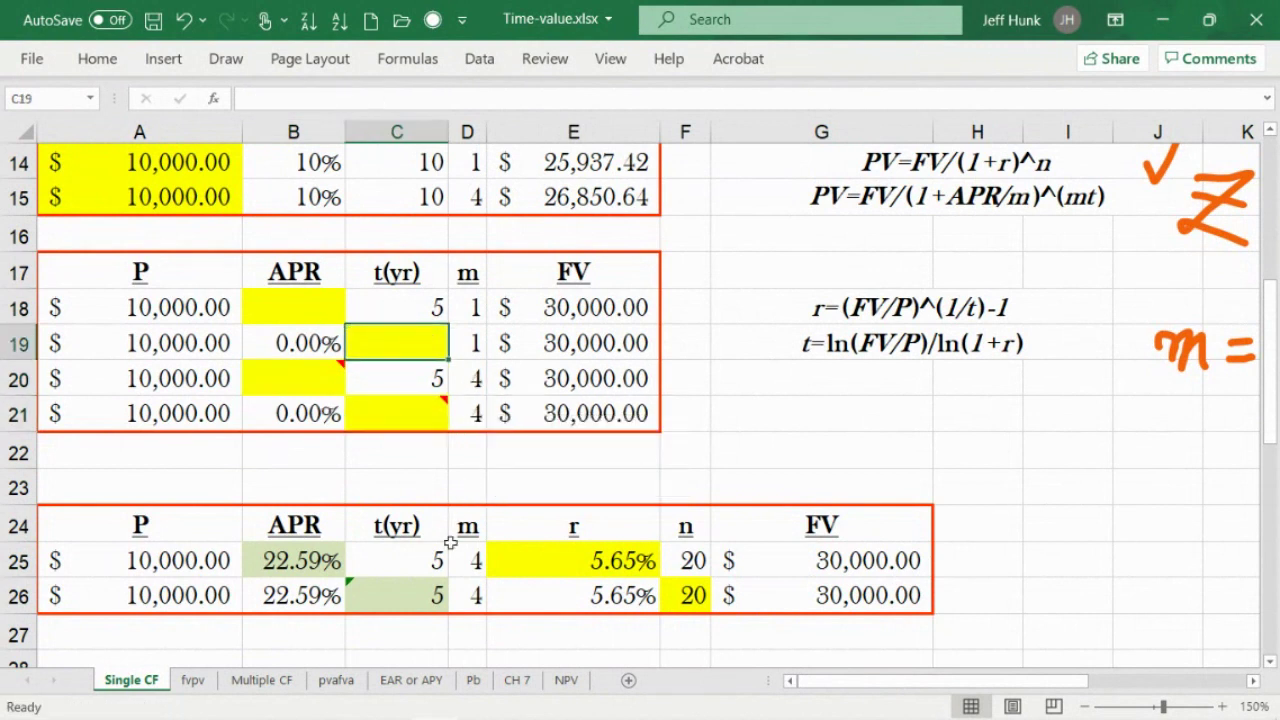
Clear the yellow answer cells in the table in rows 24 to 26: r in E25 and n in F26.
click(494, 563)
key(Delete)
click(690, 596)
key(Delete)
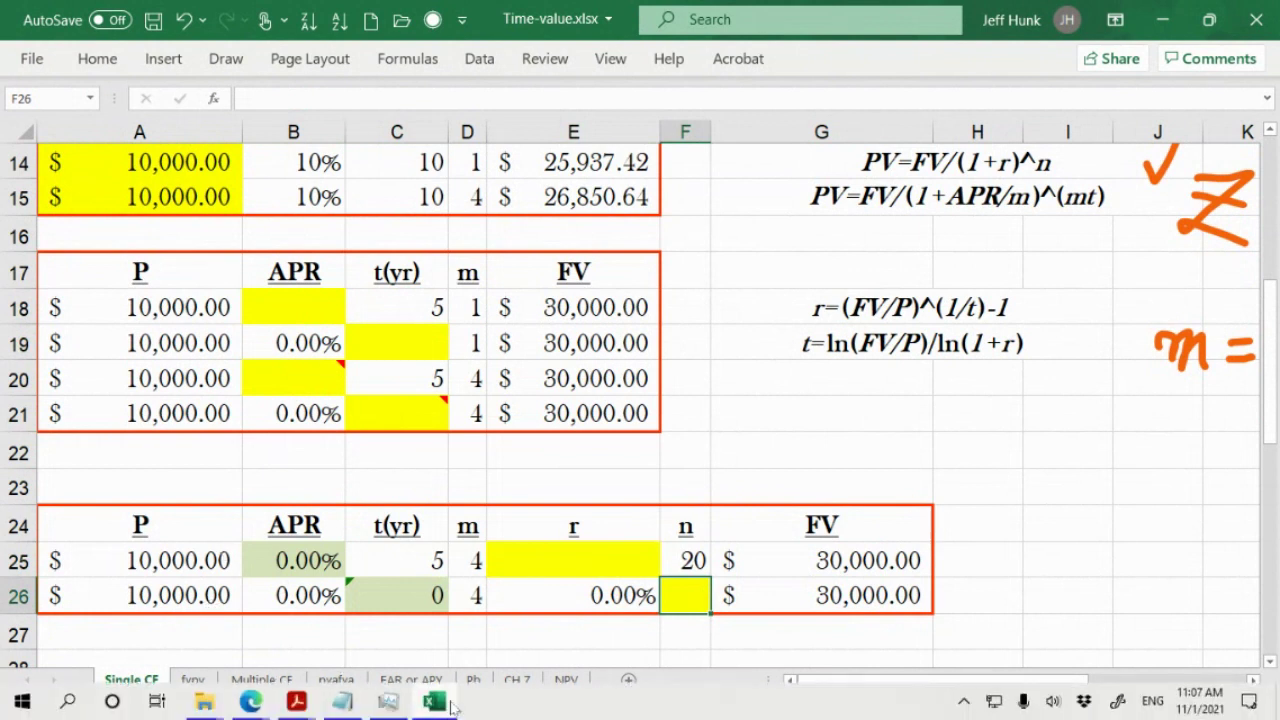
Move the Excel taskbar icon beside Edge, and open the existing blank board in Microsoft Whiteboard.
drag(433, 708, 295, 712)
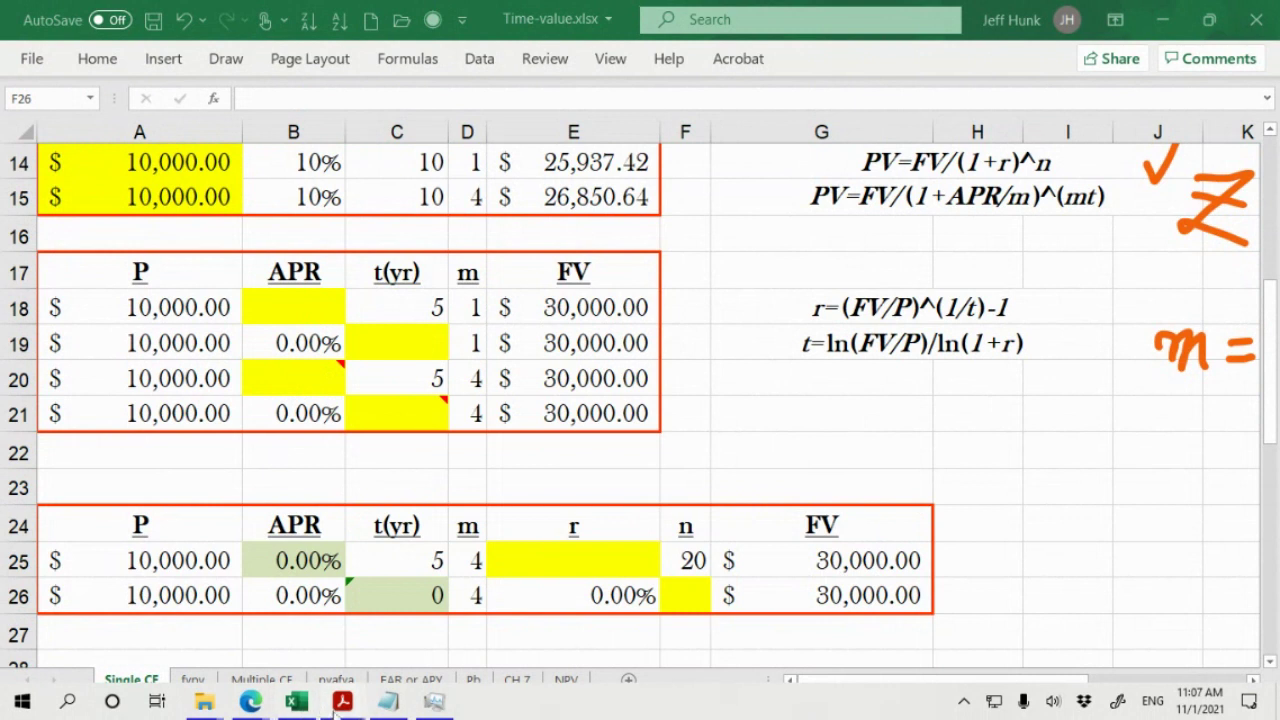
mouse_move(340, 708)
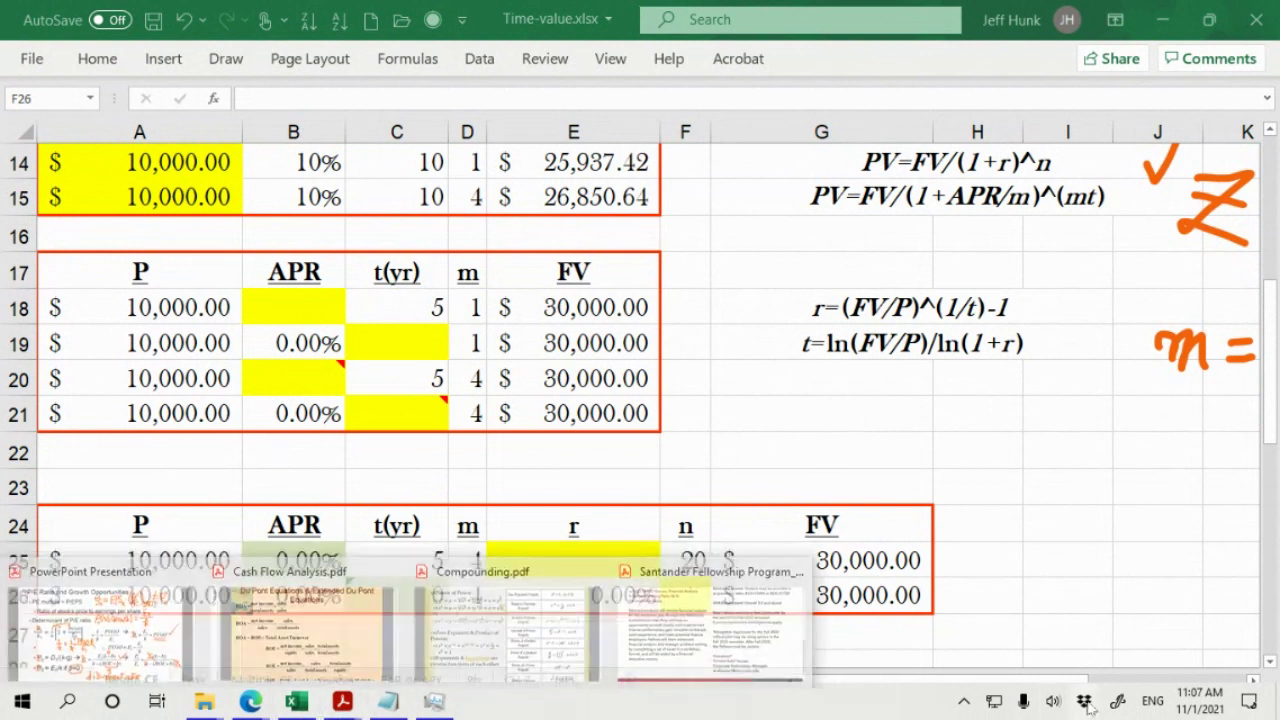
click(1117, 703)
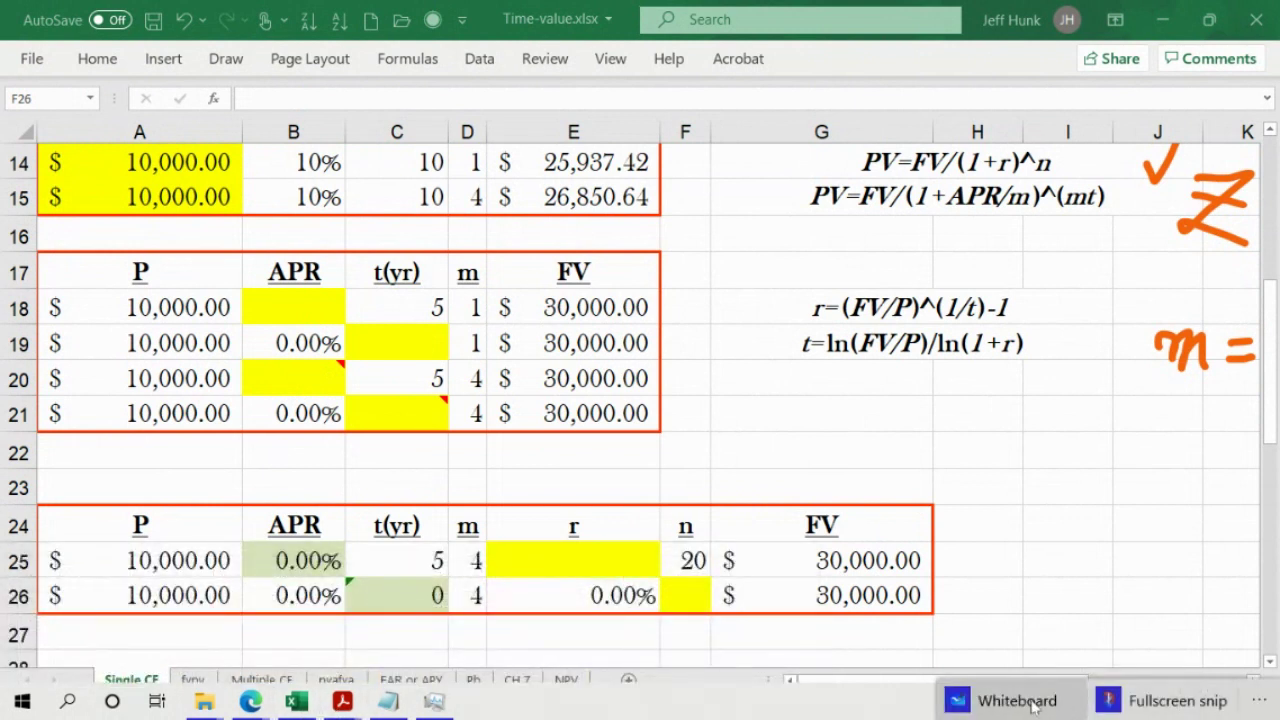
click(1020, 697)
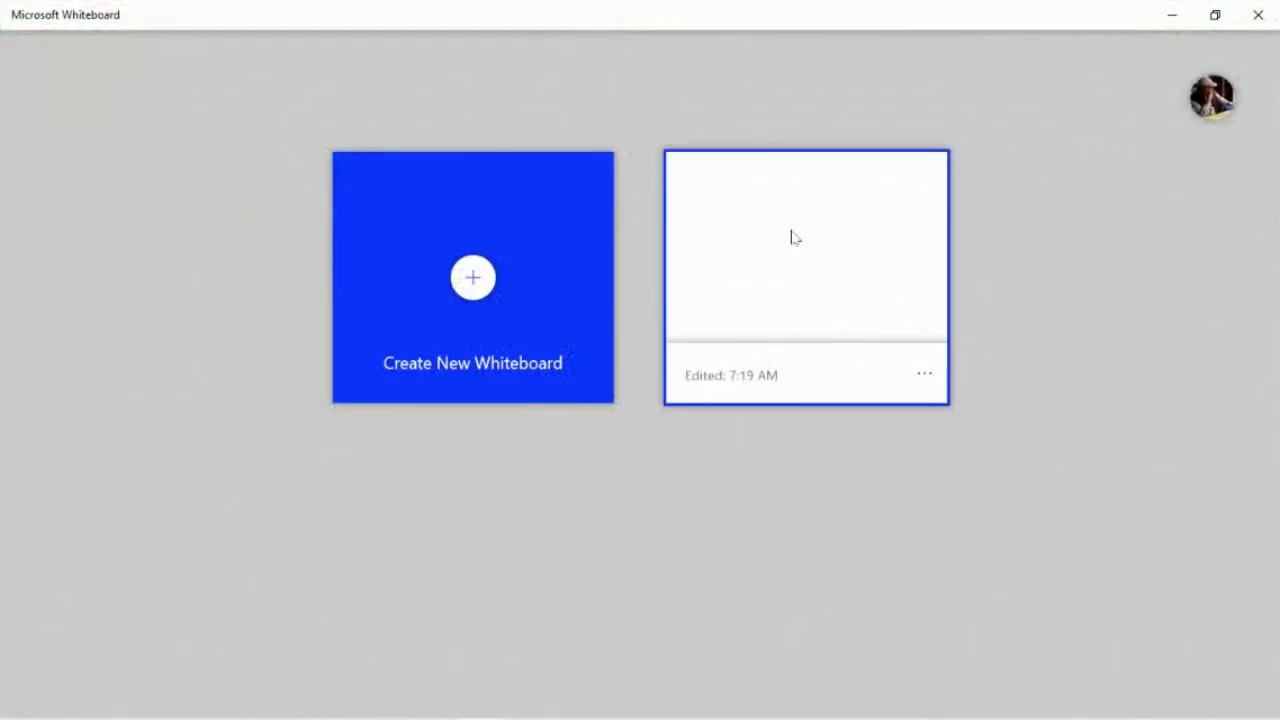
click(791, 235)
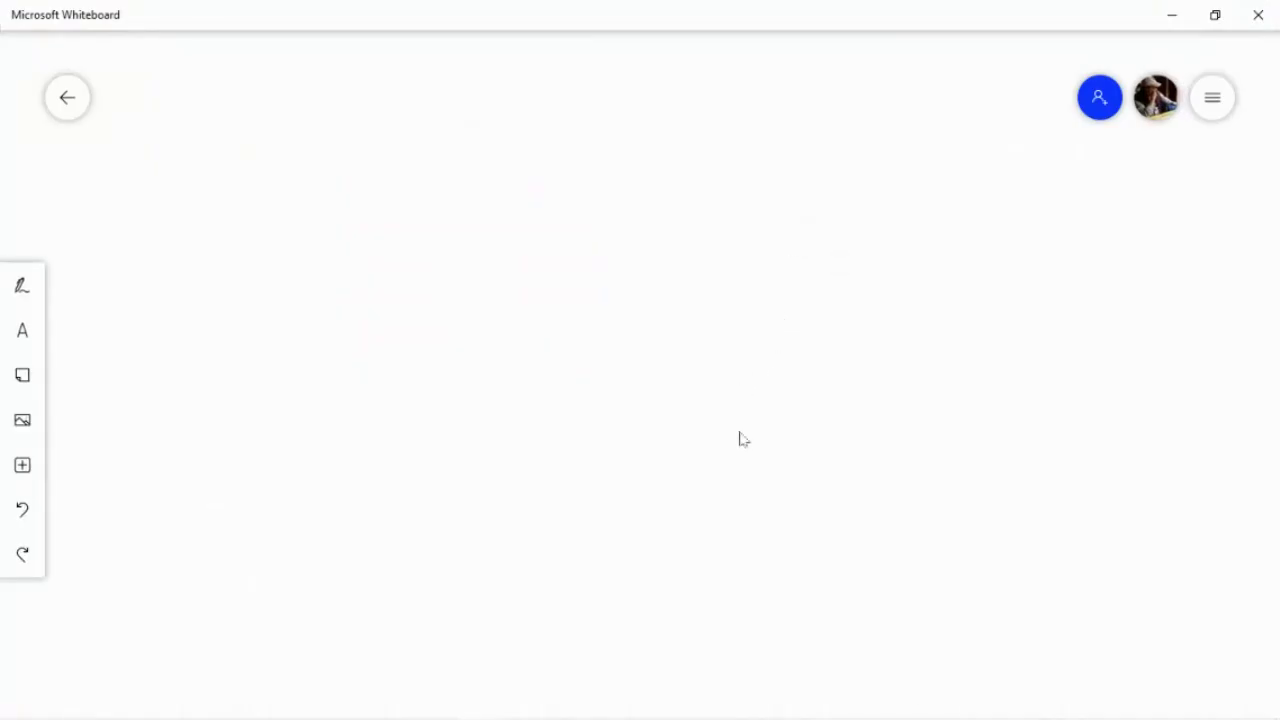
scroll(735, 400, down, 3)
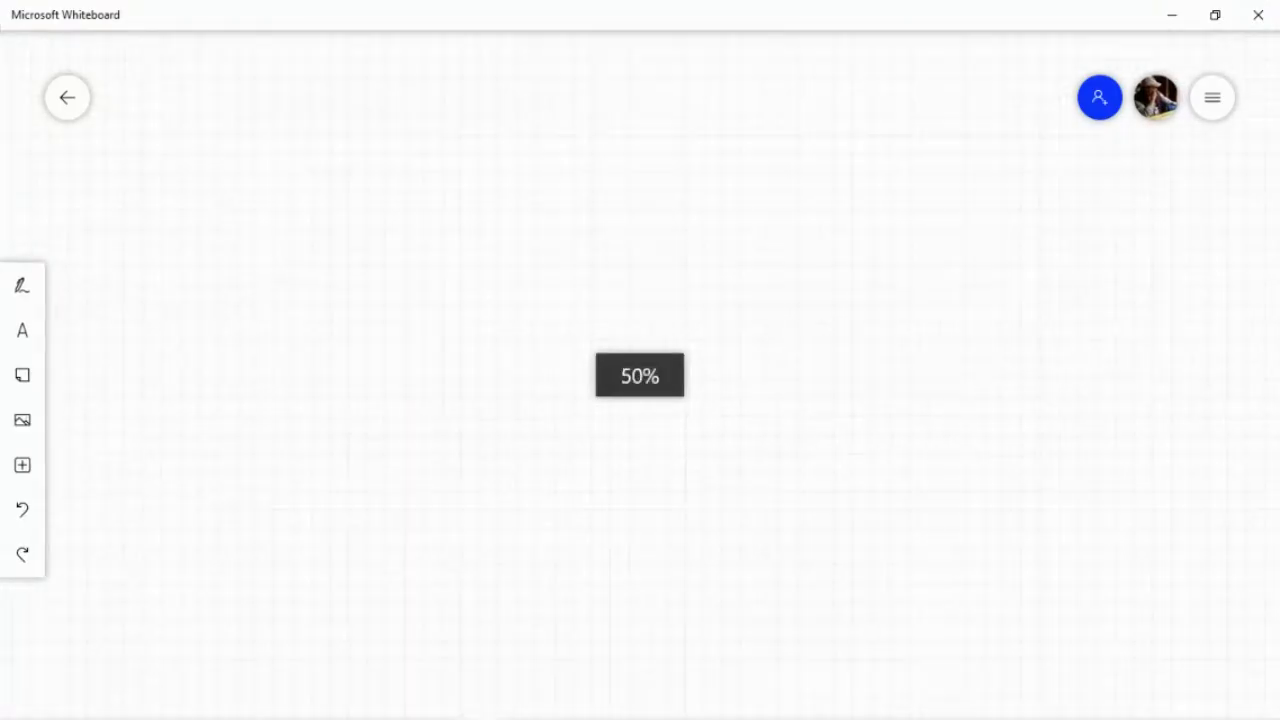
Handwrite "g = (" with the blue violet pen near the board's upper-left corner to begin the growth rate formula.
click(20, 290)
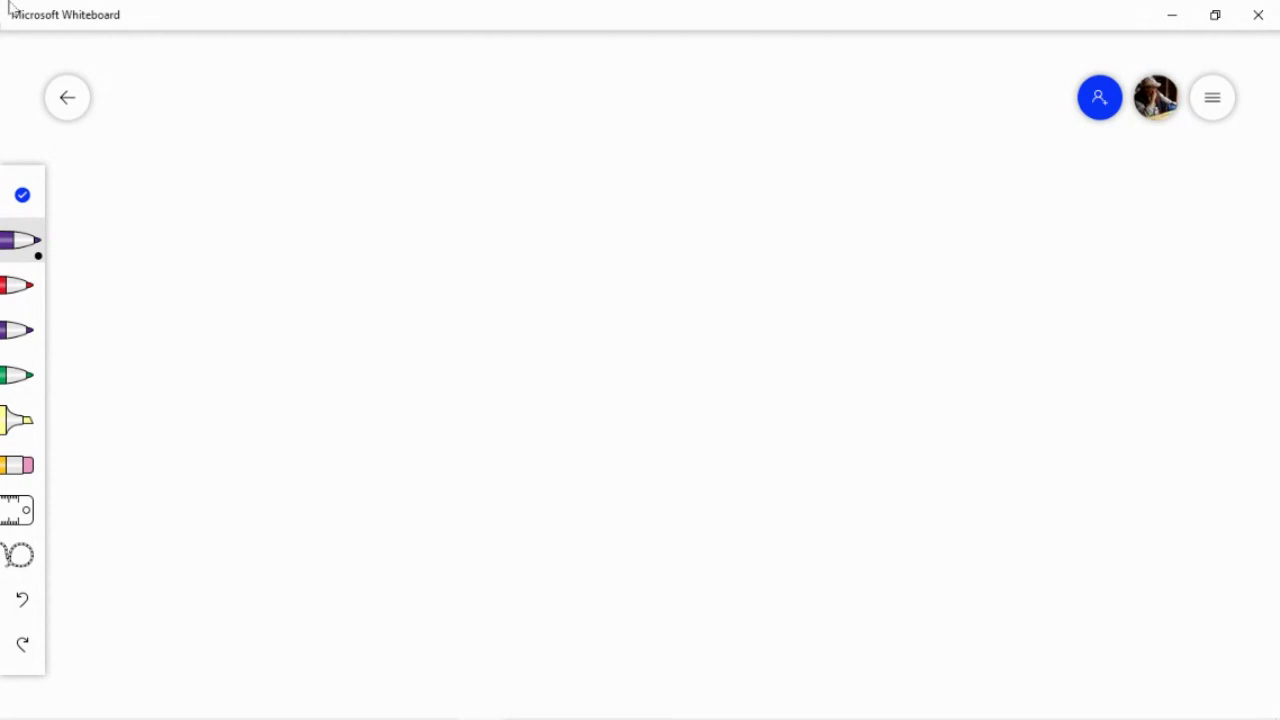
click(151, 114)
mouse_move(114, 114)
mouse_down()
mouse_move(148, 122)
mouse_move(114, 194)
mouse_move(176, 178)
mouse_up()
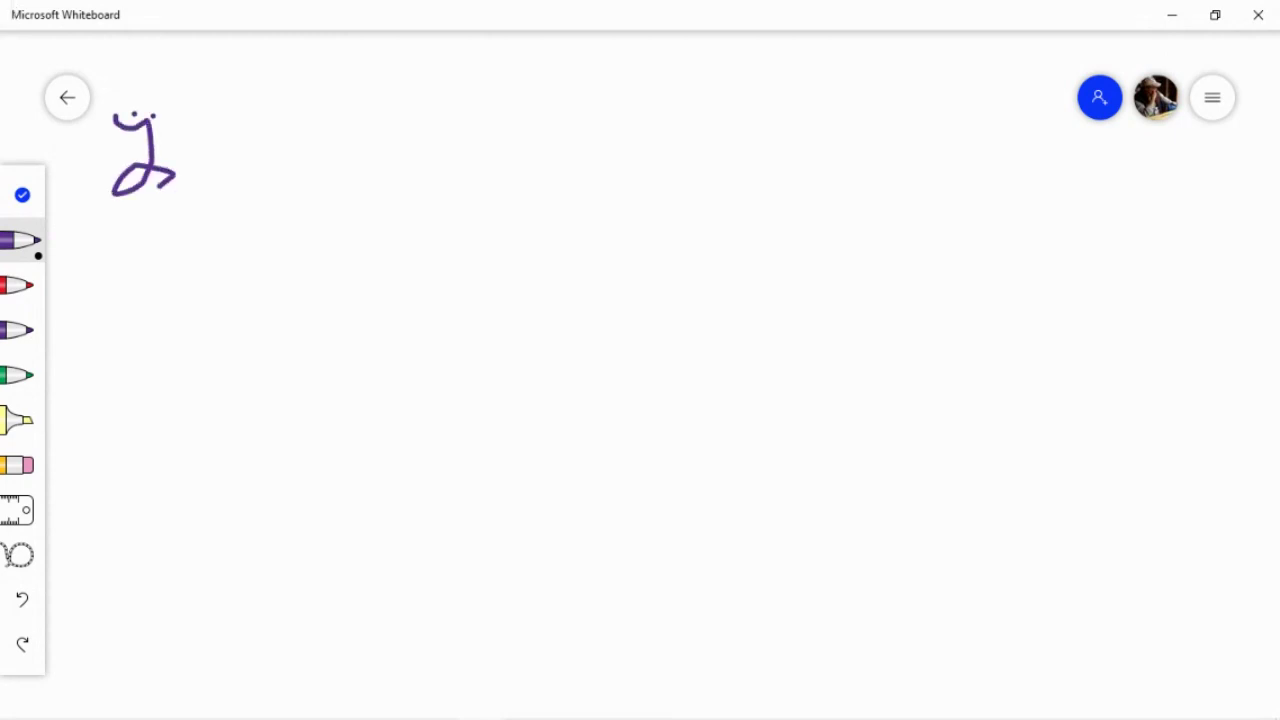
mouse_move(190, 134)
mouse_down()
mouse_move(213, 134)
mouse_move(213, 152)
mouse_up()
click(292, 208)
drag(114, 116, 155, 116)
drag(265, 78, 265, 95)
drag(245, 114, 260, 202)
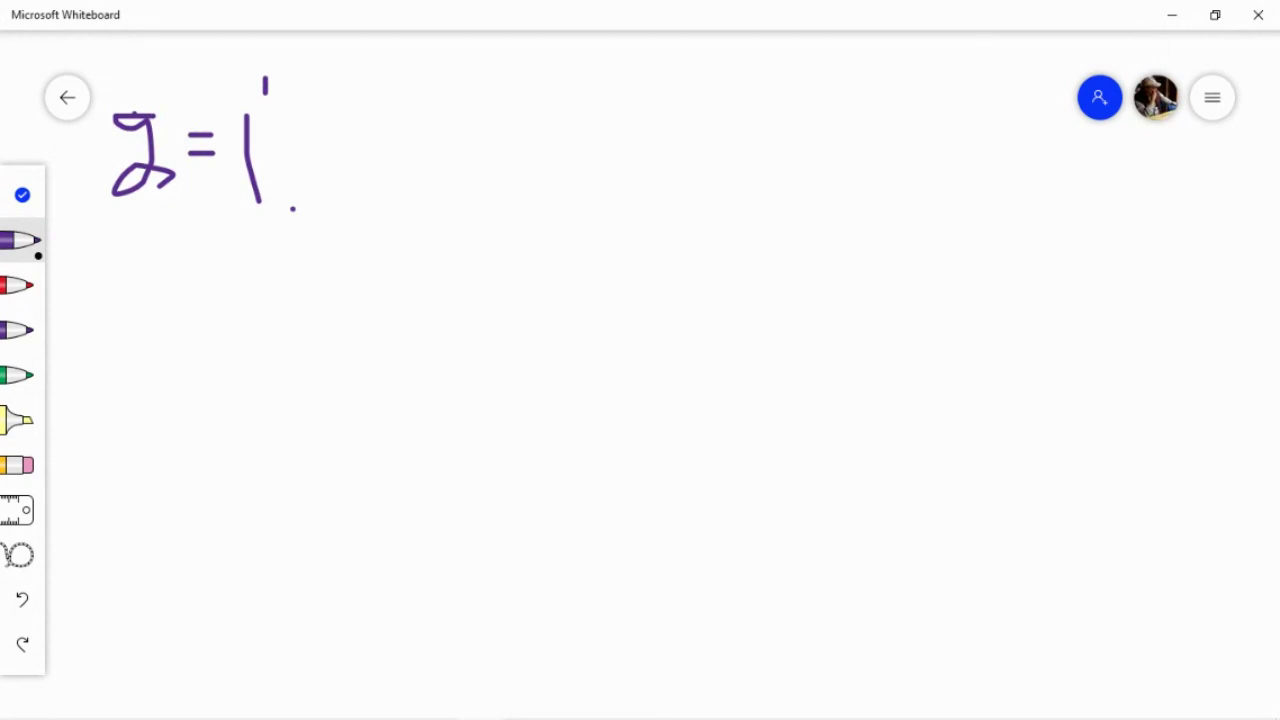
click(115, 266)
drag(133, 294, 145, 274)
click(22, 599)
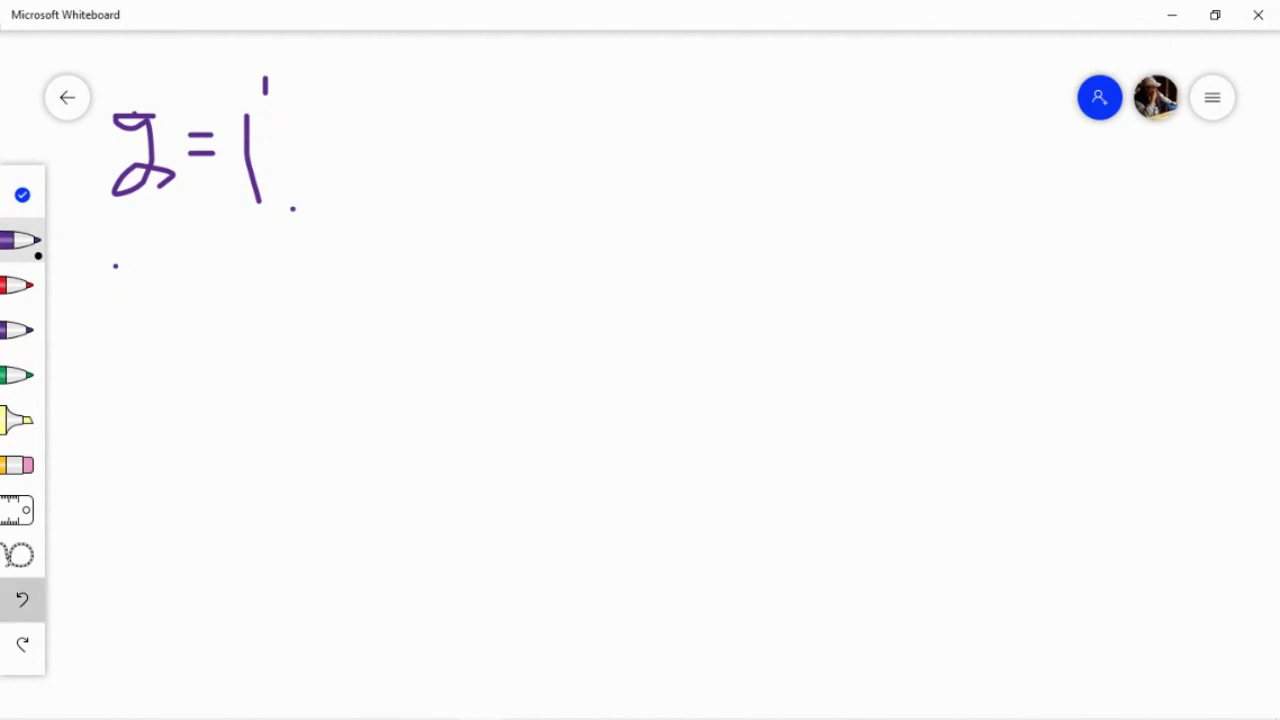
click(22, 599)
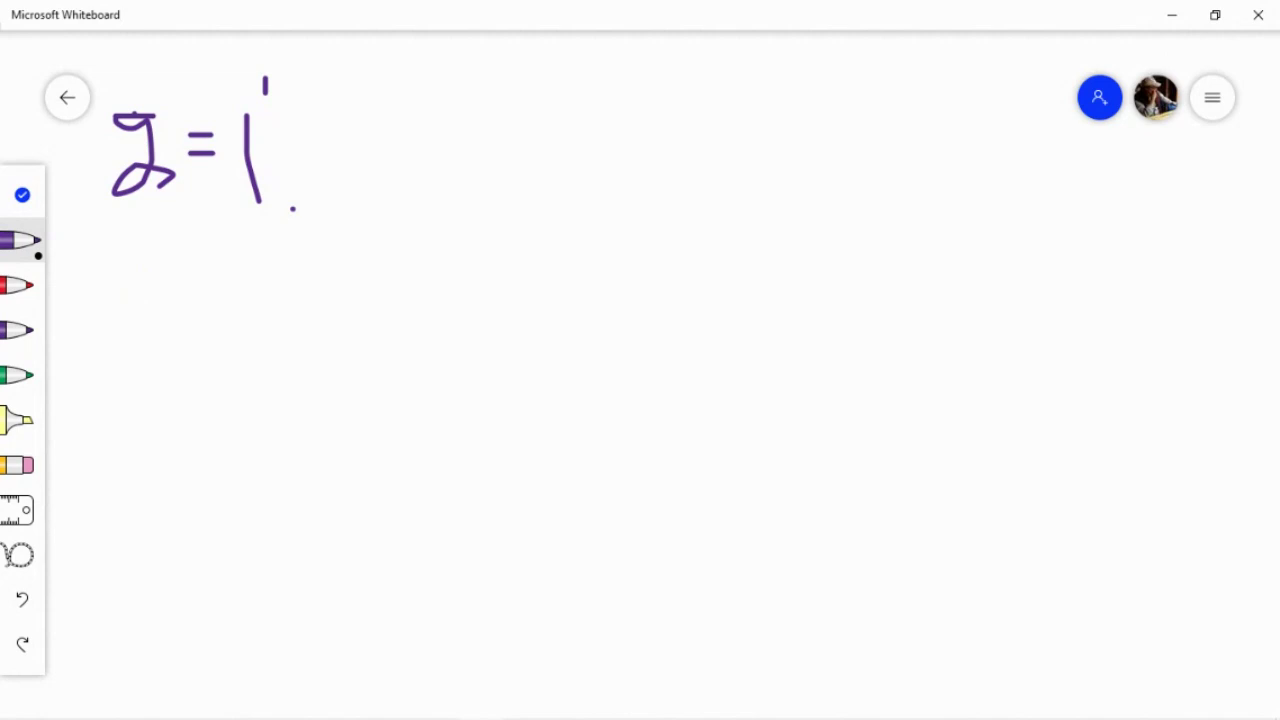
Write the F of the numerator inside the opening parenthesis, undoing the misdrawn V strokes beside it.
mouse_move(244, 98)
mouse_down()
mouse_move(246, 116)
mouse_move(265, 114)
mouse_move(264, 140)
mouse_up()
mouse_move(282, 77)
mouse_down()
mouse_move(295, 77)
mouse_move(286, 111)
mouse_up()
mouse_move(302, 78)
mouse_down()
mouse_move(321, 104)
mouse_move(342, 92)
mouse_up()
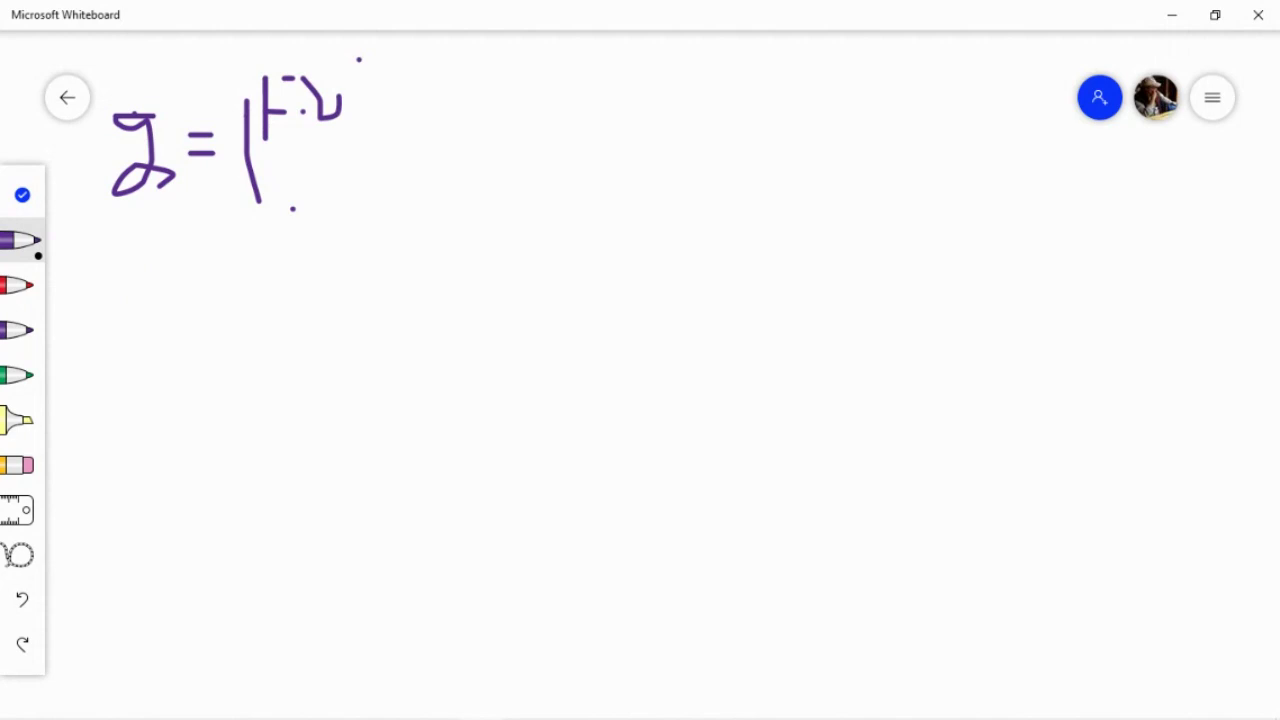
click(22, 599)
click(22, 599)
click(22, 599)
click(22, 599)
click(22, 599)
click(22, 599)
Write V next to the F, and draw the fraction bar with P as the denominator.
drag(316, 114, 329, 138)
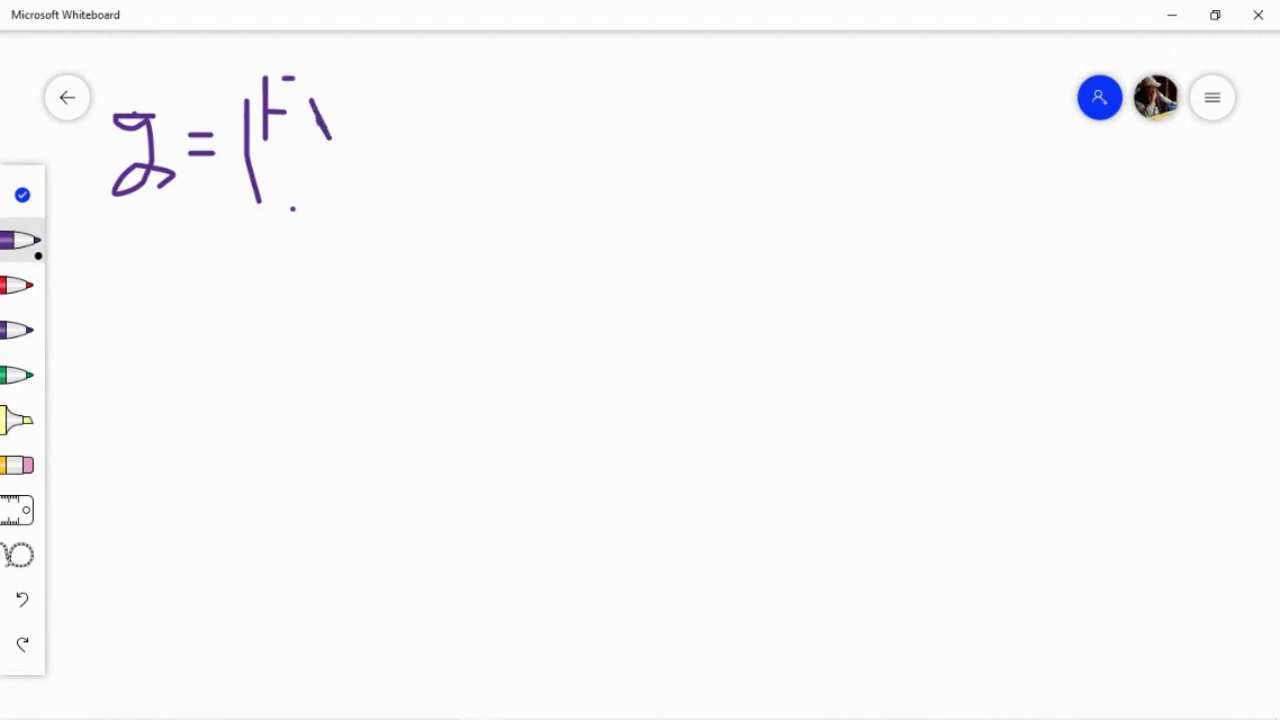
mouse_move(305, 88)
mouse_down()
mouse_move(332, 133)
mouse_move(342, 94)
mouse_up()
mouse_move(262, 156)
mouse_down()
mouse_move(346, 147)
mouse_move(300, 204)
mouse_move(302, 248)
mouse_up()
mouse_move(280, 183)
mouse_down()
mouse_move(320, 176)
mouse_move(302, 205)
mouse_up()
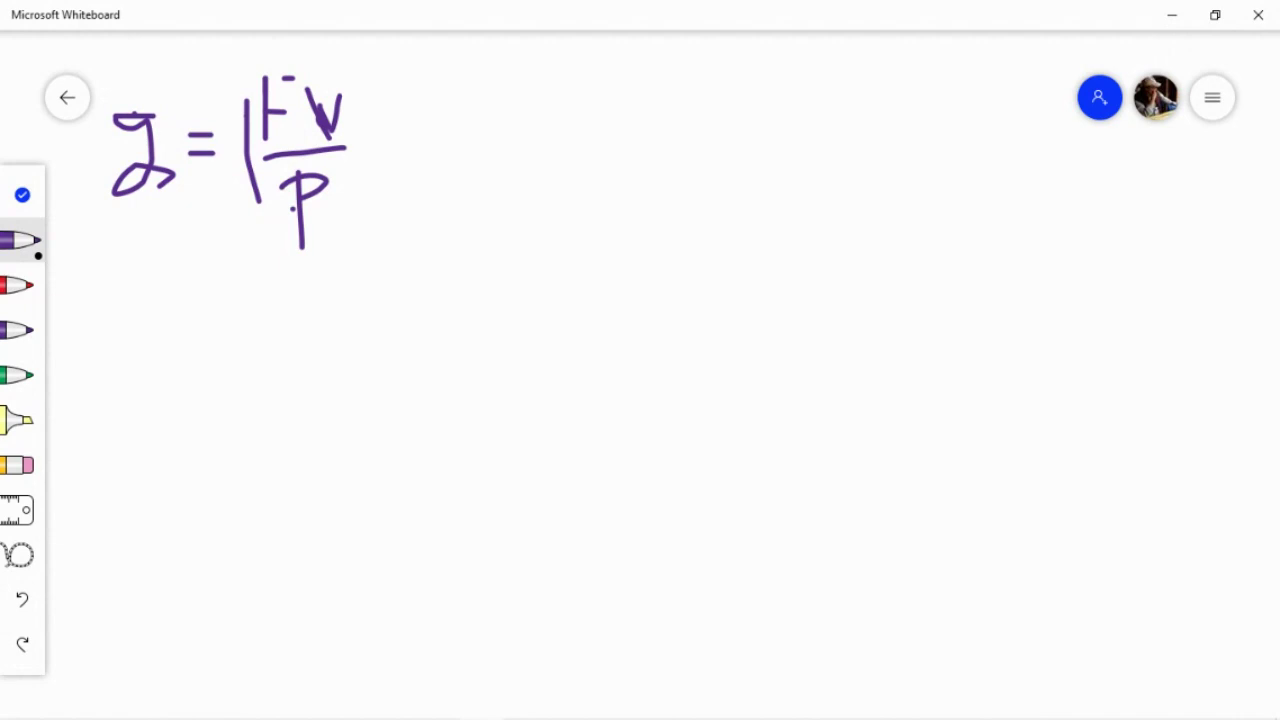
Close the parenthesis, add the exponent 1/n, and finish the formula with "- 1".
click(358, 78)
drag(372, 96, 360, 248)
mouse_move(392, 55)
mouse_down()
mouse_move(397, 117)
mouse_move(422, 155)
mouse_move(540, 172)
mouse_up()
click(409, 143)
drag(562, 120, 565, 214)
drag(556, 217, 582, 216)
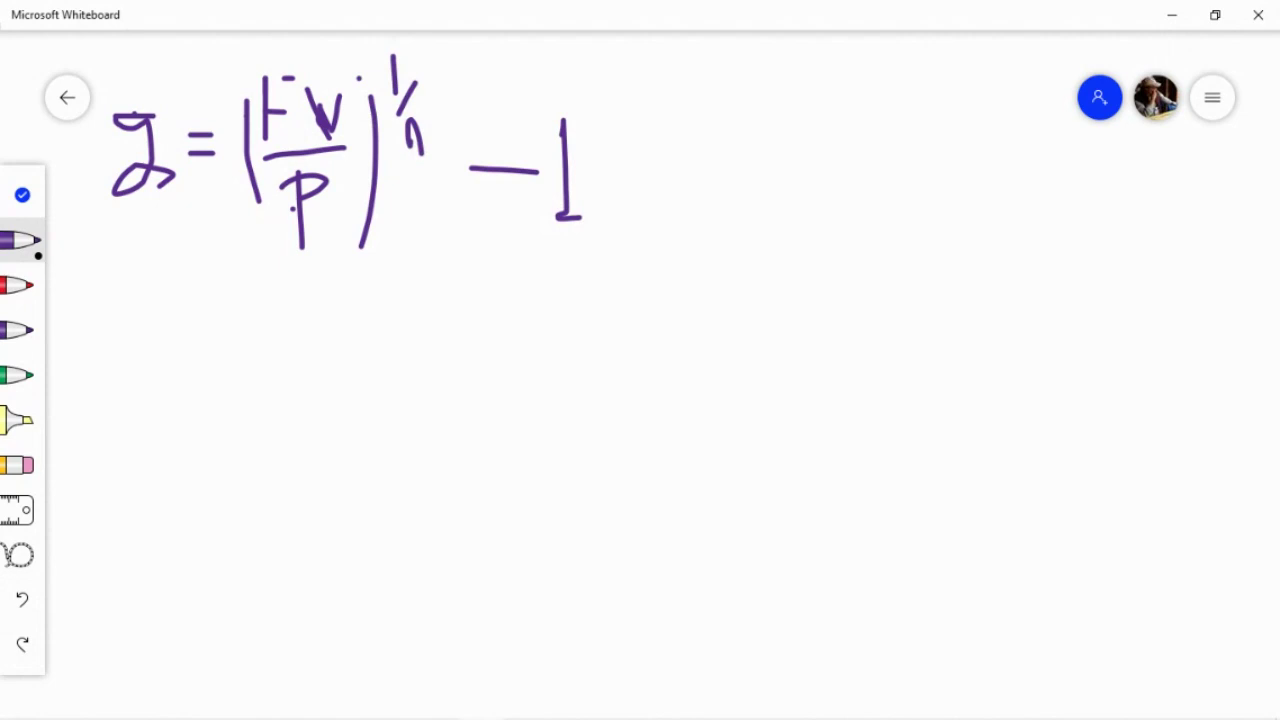
Erase the messy V from the numerator of the formula.
click(18, 420)
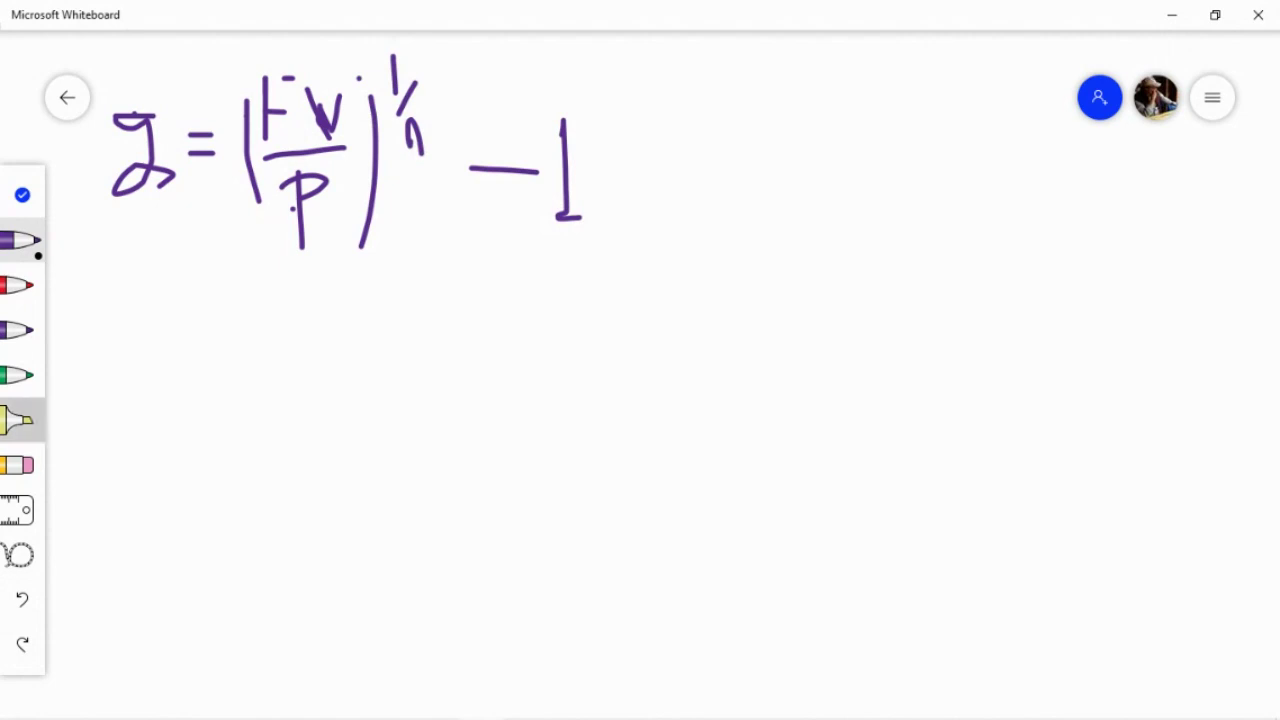
click(18, 465)
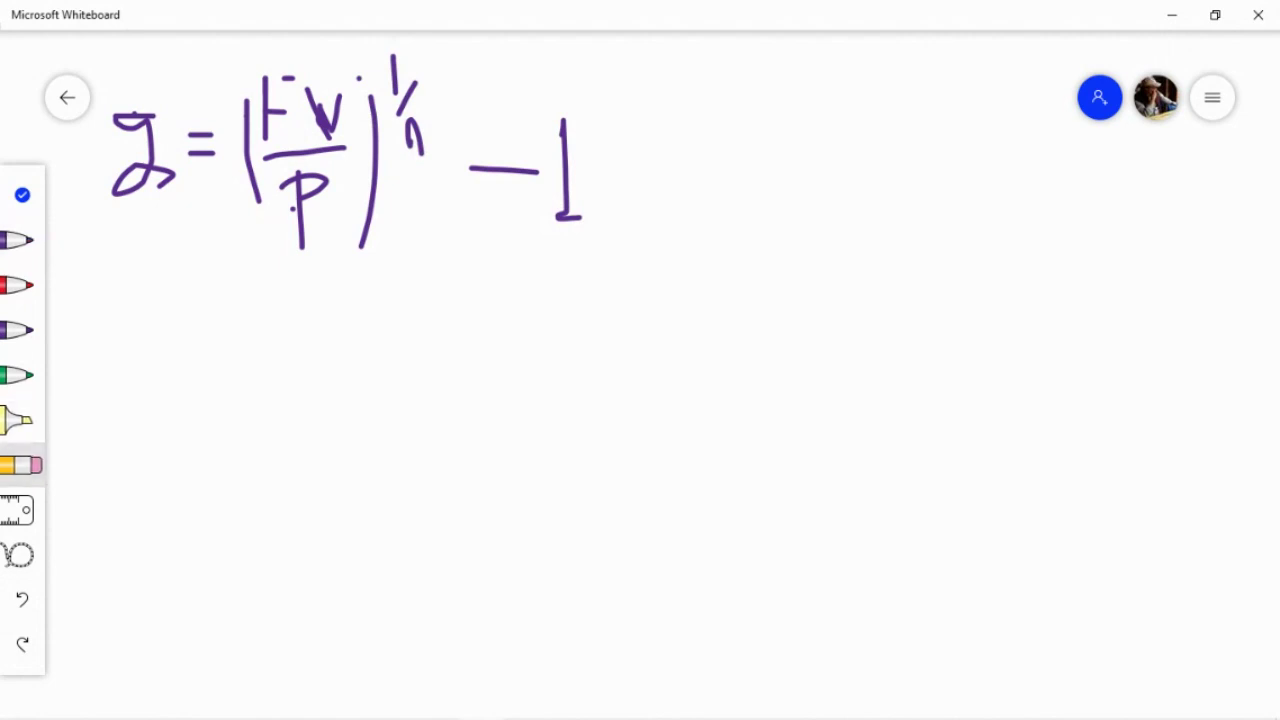
drag(322, 112, 344, 149)
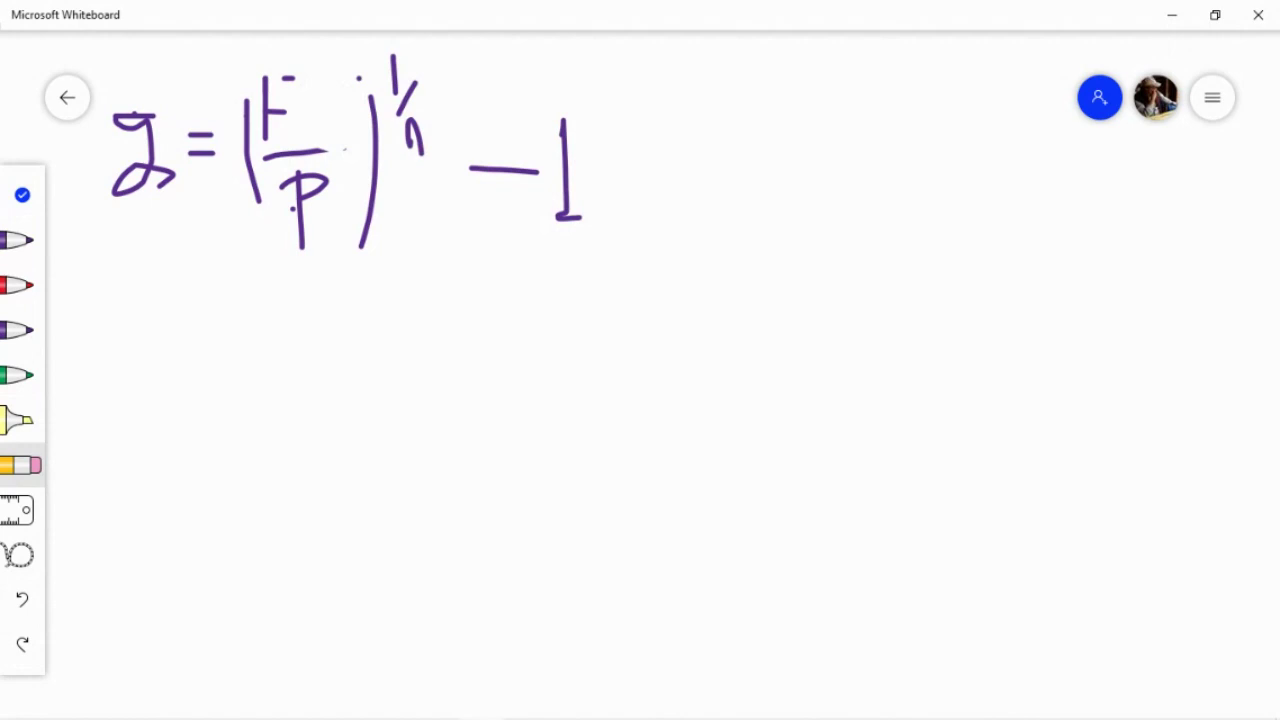
Rewrite the V of FV with the blue violet pen, undoing the misdrawn strokes.
click(18, 240)
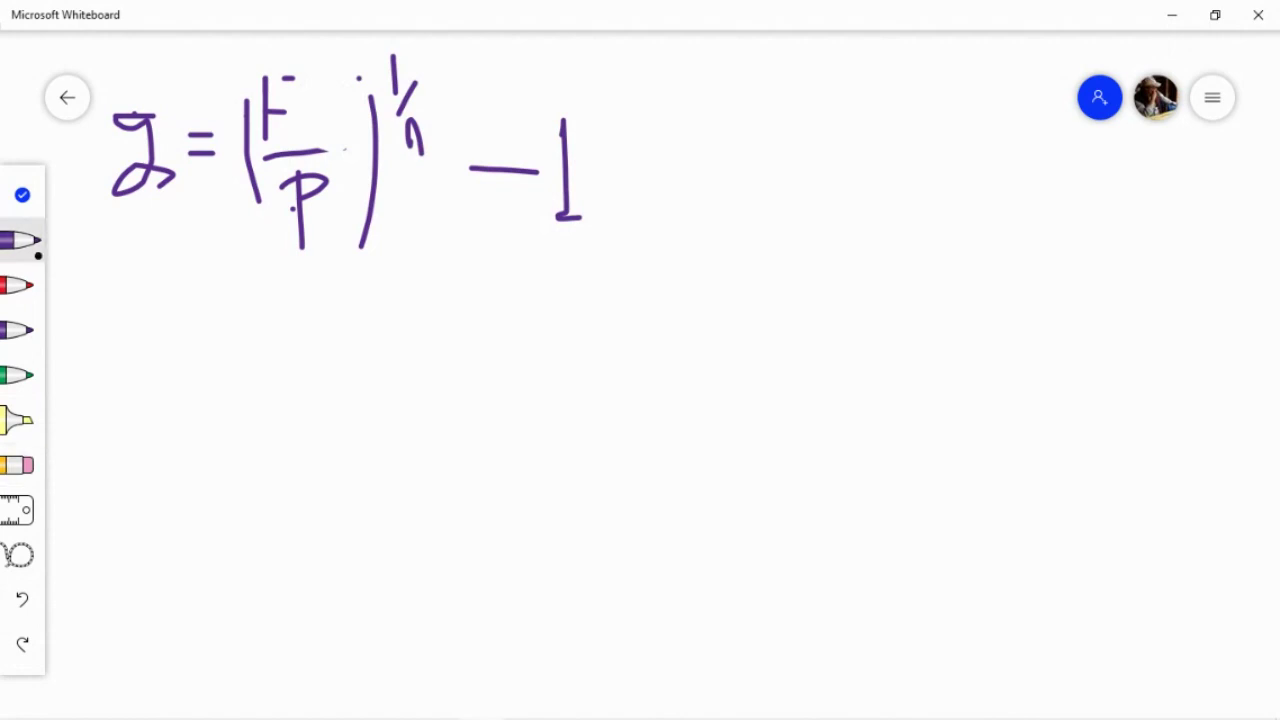
mouse_move(316, 113)
mouse_down()
mouse_move(322, 145)
mouse_move(336, 82)
mouse_move(323, 147)
mouse_up()
click(332, 116)
click(22, 598)
click(22, 598)
click(22, 598)
key(ctrl+z)
click(318, 78)
mouse_move(316, 96)
mouse_down()
mouse_move(320, 128)
mouse_move(336, 82)
mouse_up()
Write r beneath the g of the formula, and the scenario labels "SC1 :" and "SC2" on separate lines below.
drag(113, 255, 157, 236)
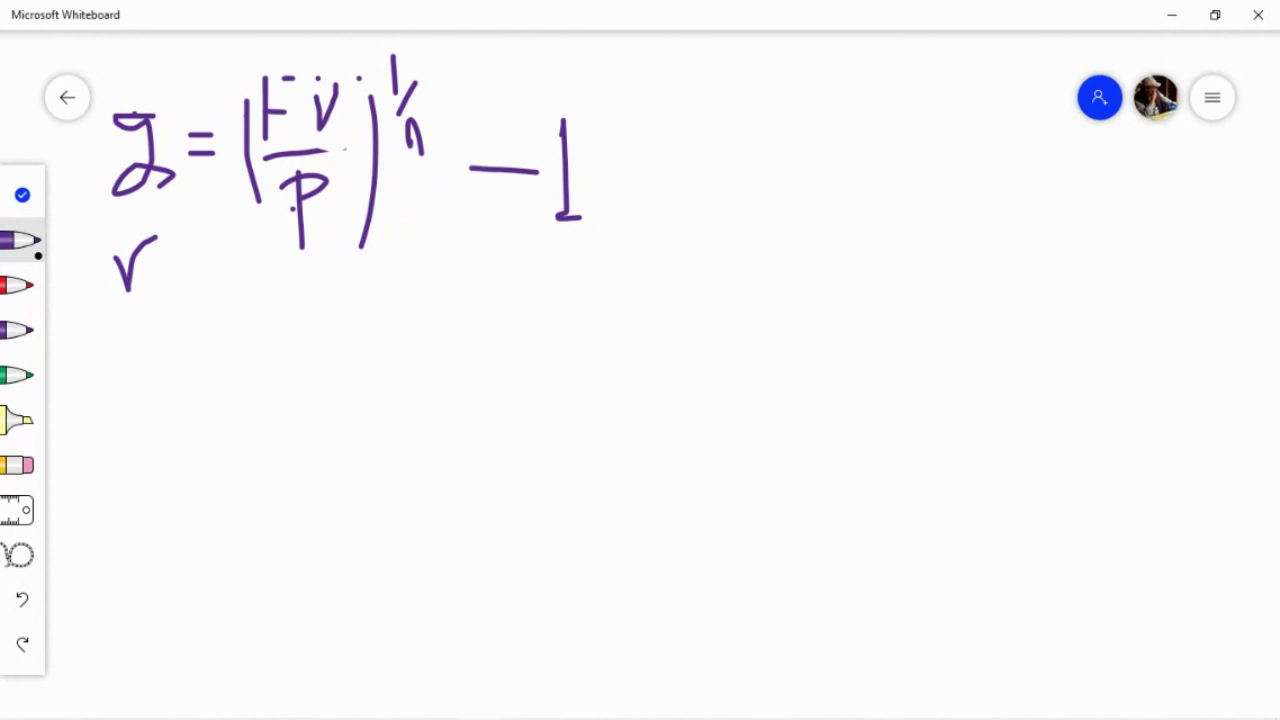
mouse_move(172, 366)
mouse_down()
mouse_move(140, 390)
mouse_move(140, 434)
mouse_up()
mouse_move(208, 390)
mouse_down()
mouse_move(206, 422)
mouse_move(254, 368)
mouse_move(258, 430)
mouse_up()
drag(172, 500, 140, 554)
mouse_move(226, 512)
mouse_down()
mouse_move(216, 554)
mouse_move(258, 516)
mouse_move(296, 550)
mouse_up()
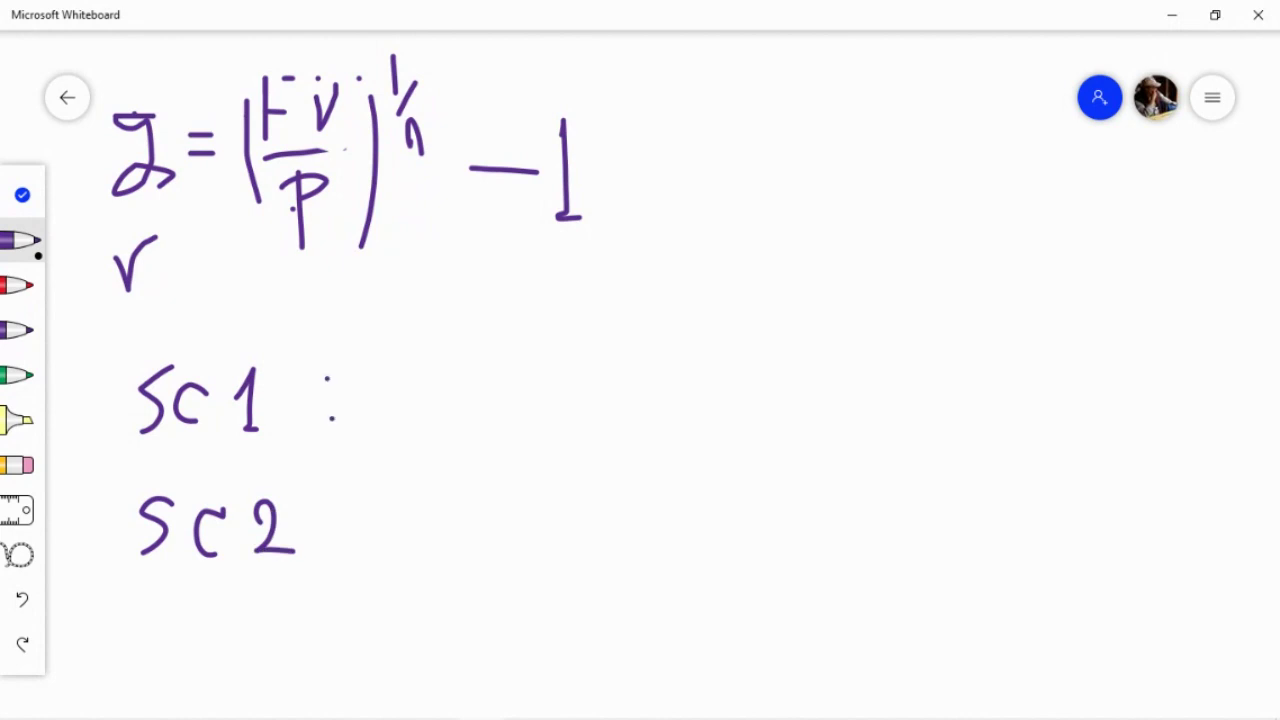
Write "g = r" beside SC1, and complete the SC2 line with a colon and "g ≠ r".
drag(429, 360, 428, 438)
mouse_move(477, 373)
mouse_down()
mouse_move(532, 368)
mouse_move(534, 393)
mouse_move(576, 410)
mouse_move(600, 347)
mouse_up()
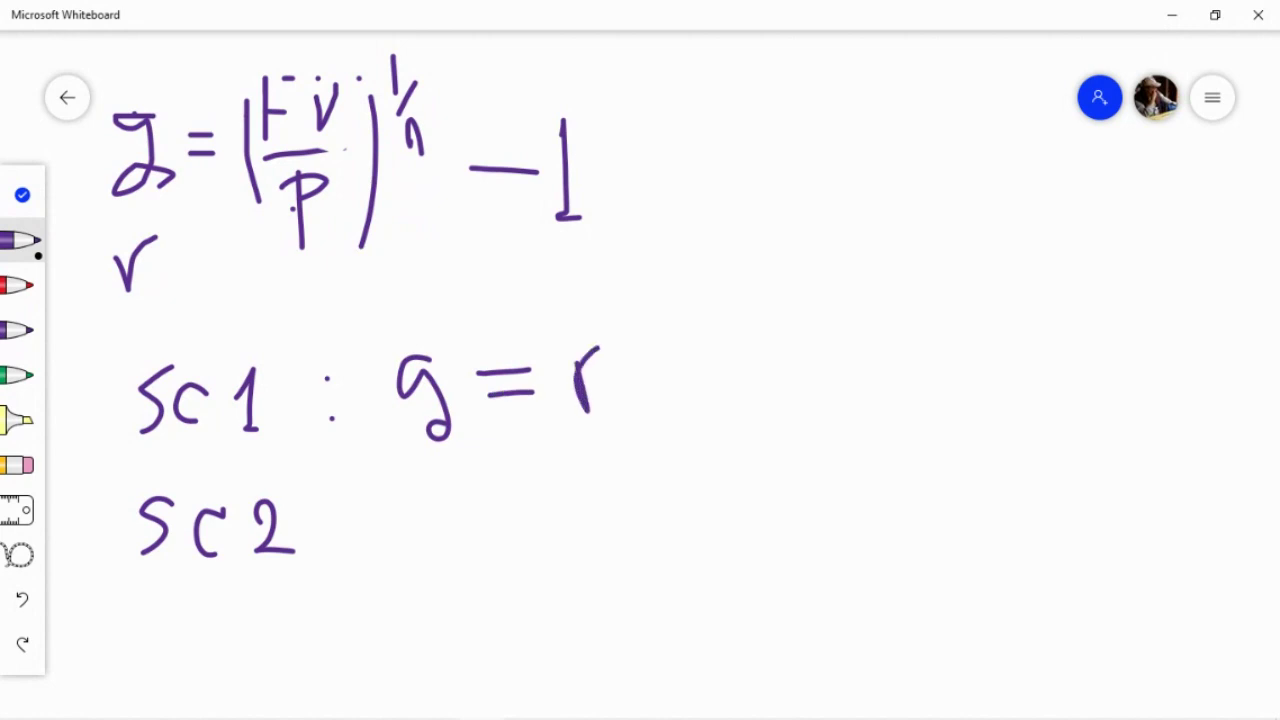
click(323, 508)
mouse_move(437, 512)
mouse_down()
mouse_move(418, 540)
mouse_move(430, 596)
mouse_up()
mouse_move(483, 518)
mouse_down()
mouse_move(537, 512)
mouse_move(536, 538)
mouse_up()
click(486, 543)
drag(522, 482, 490, 582)
mouse_move(583, 497)
mouse_down()
mouse_move(586, 545)
mouse_move(604, 494)
mouse_up()
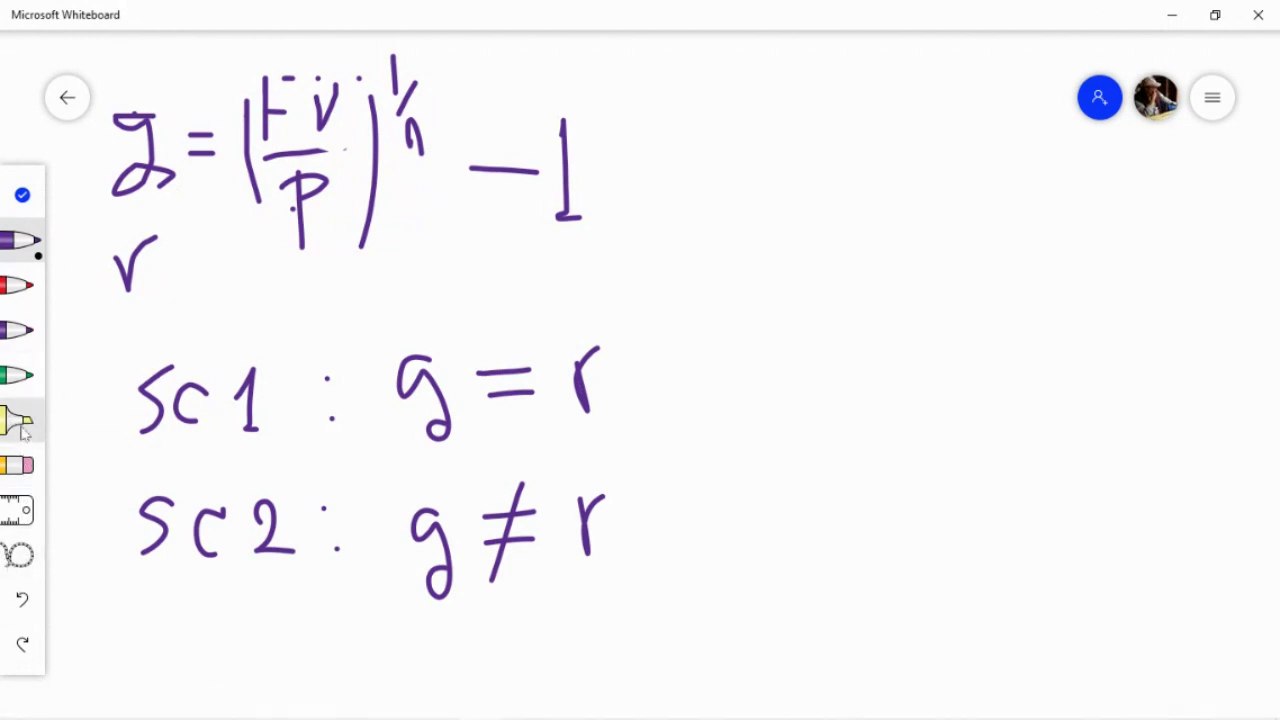
Erase the ≠ sign on the SC2 line and write < in its place so it reads "g < r".
click(15, 466)
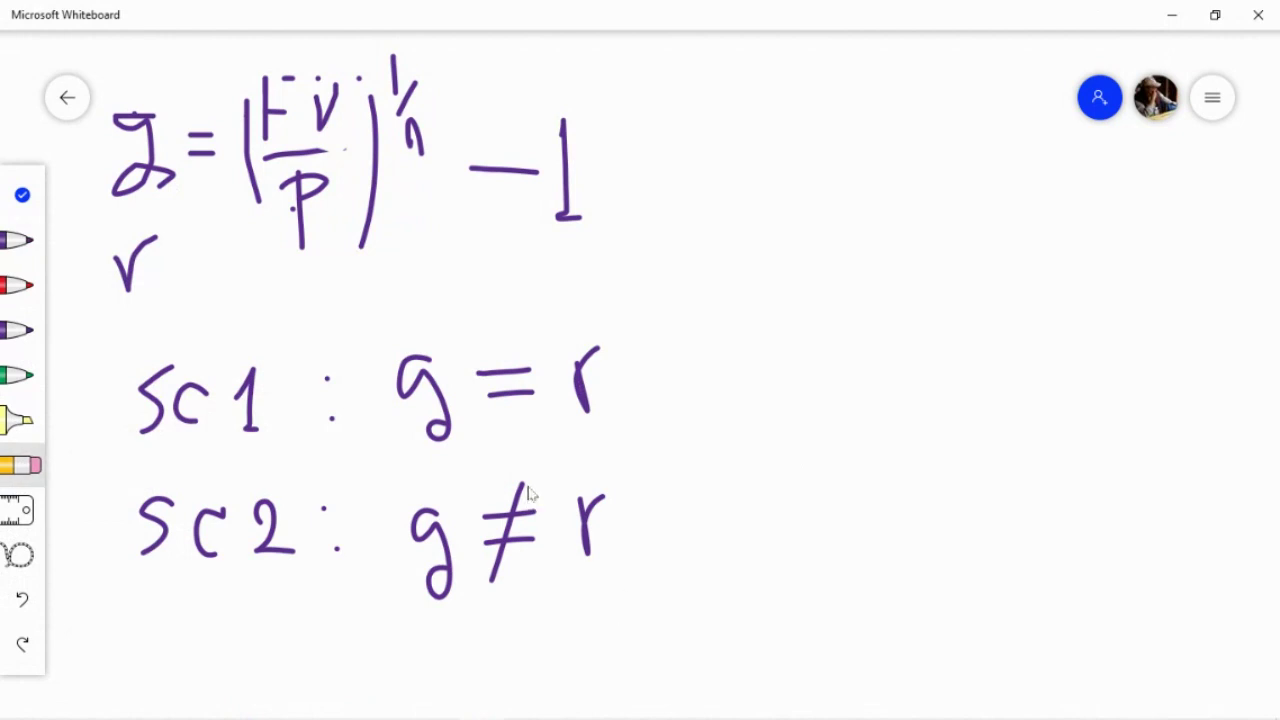
mouse_move(529, 494)
mouse_down()
mouse_move(509, 514)
mouse_move(500, 566)
mouse_up()
mouse_move(527, 518)
mouse_down()
mouse_move(489, 517)
mouse_move(489, 580)
mouse_up()
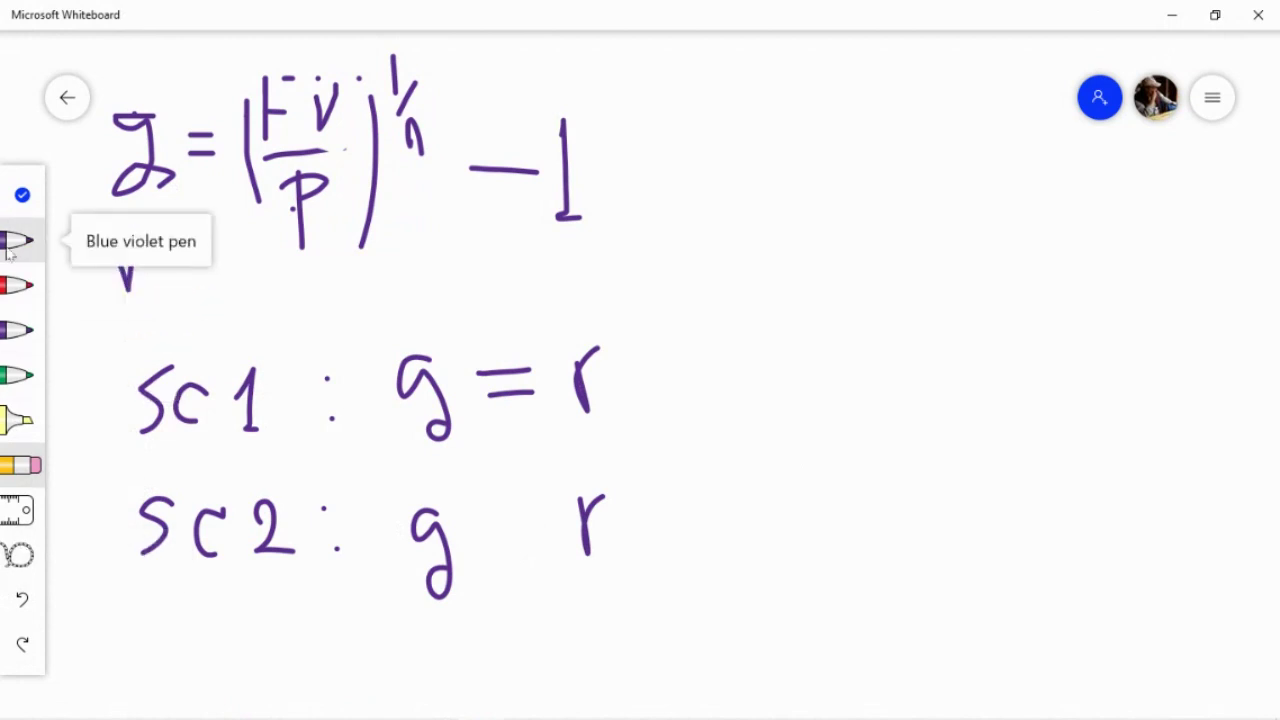
right_click(518, 510)
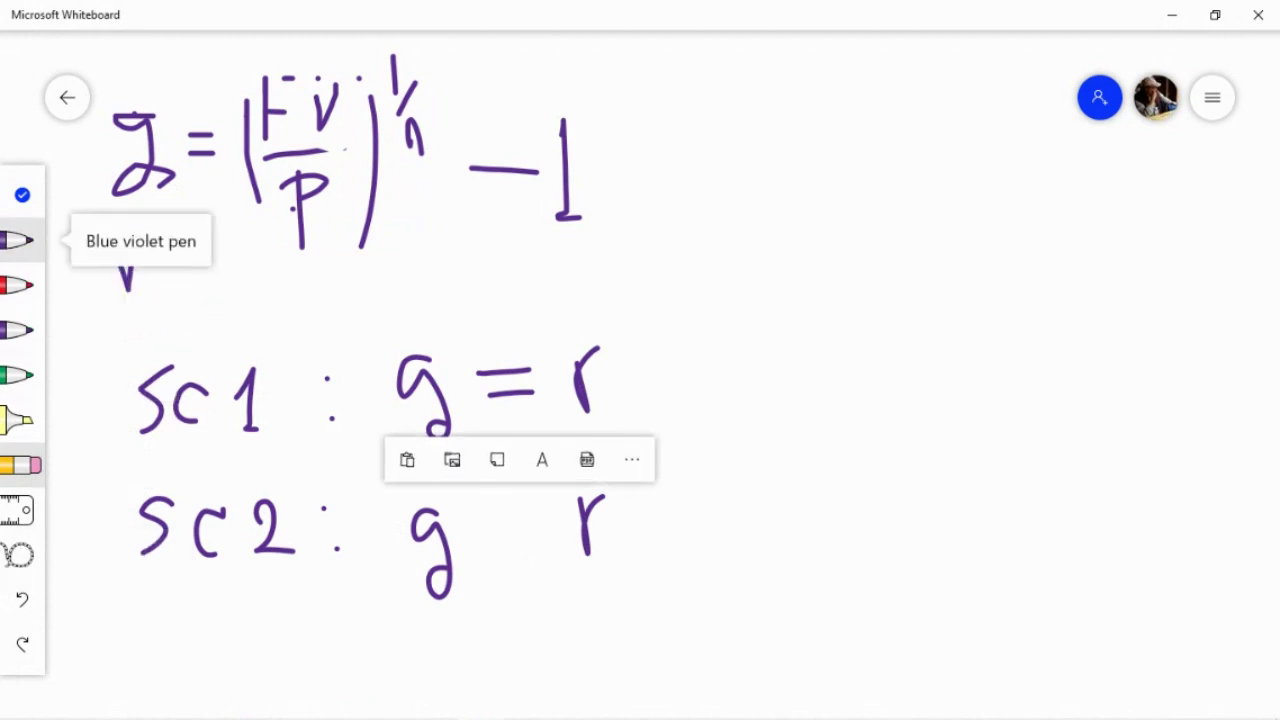
click(522, 511)
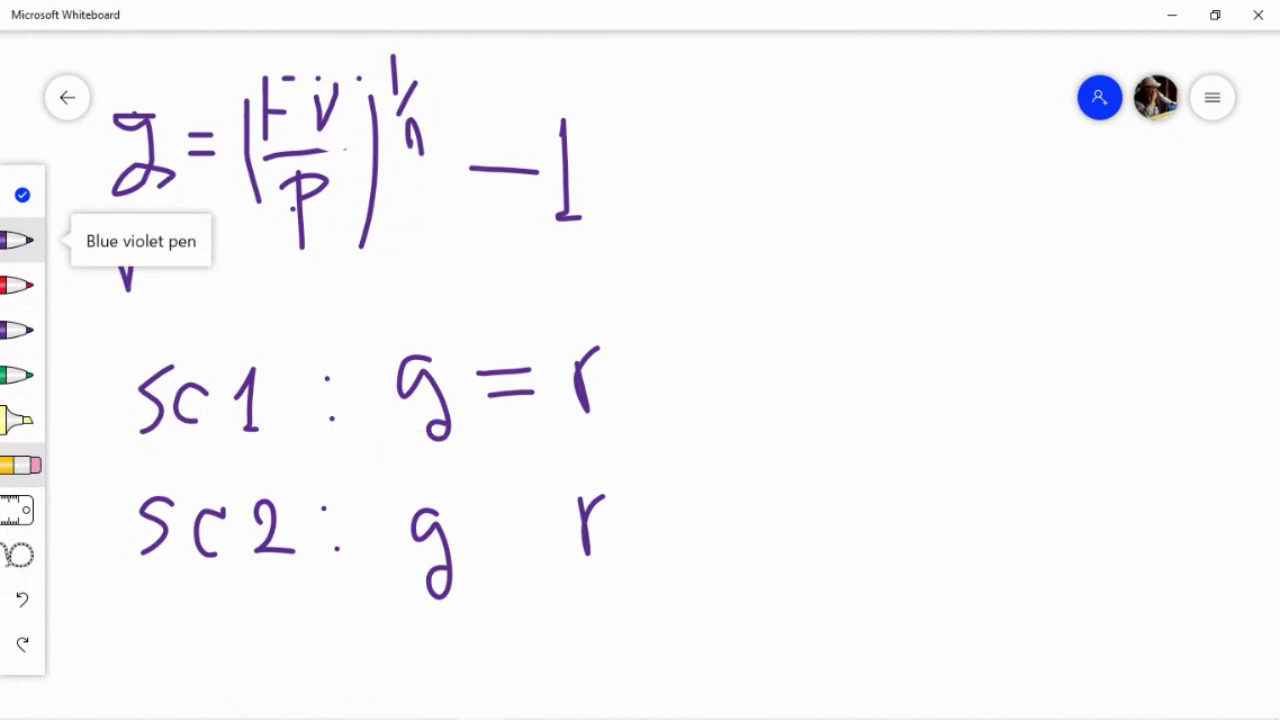
click(18, 240)
mouse_move(530, 502)
mouse_down()
mouse_move(488, 550)
mouse_move(535, 578)
mouse_up()
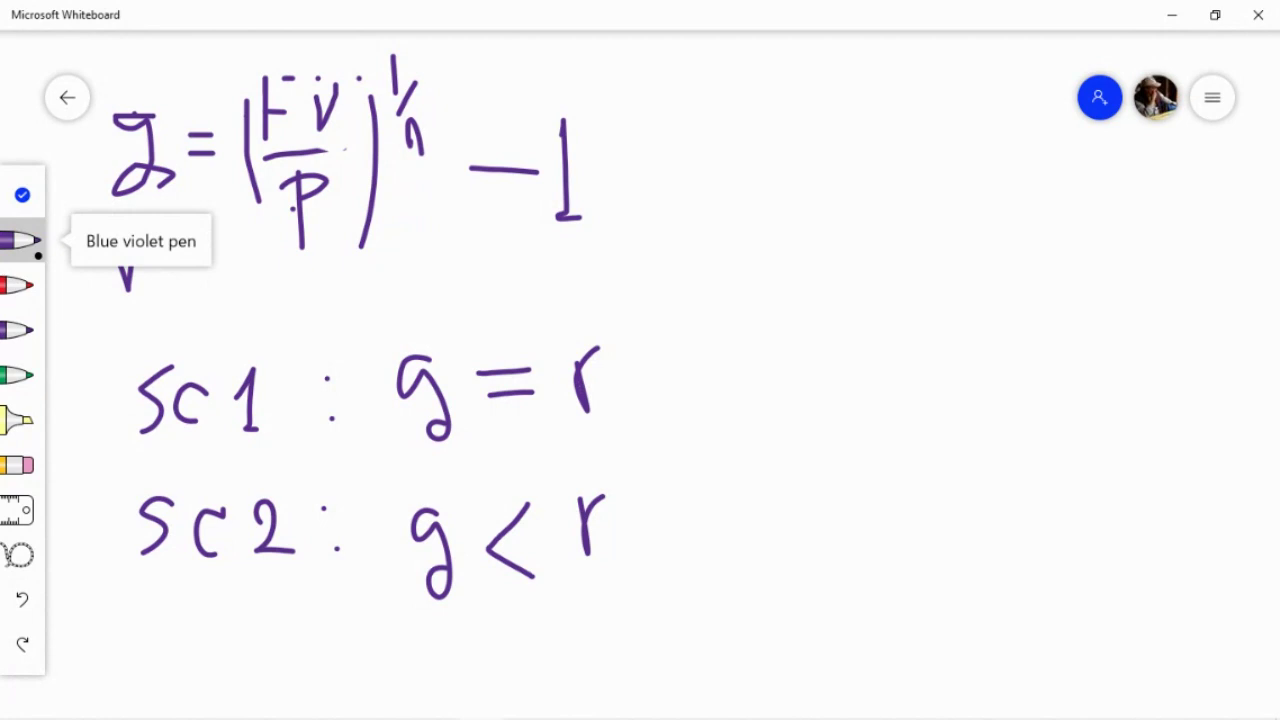
Move the Whiteboard taskbar icon beside Acrobat, and switch back to Time-value.xlsx in Excel.
mouse_move(440, 715)
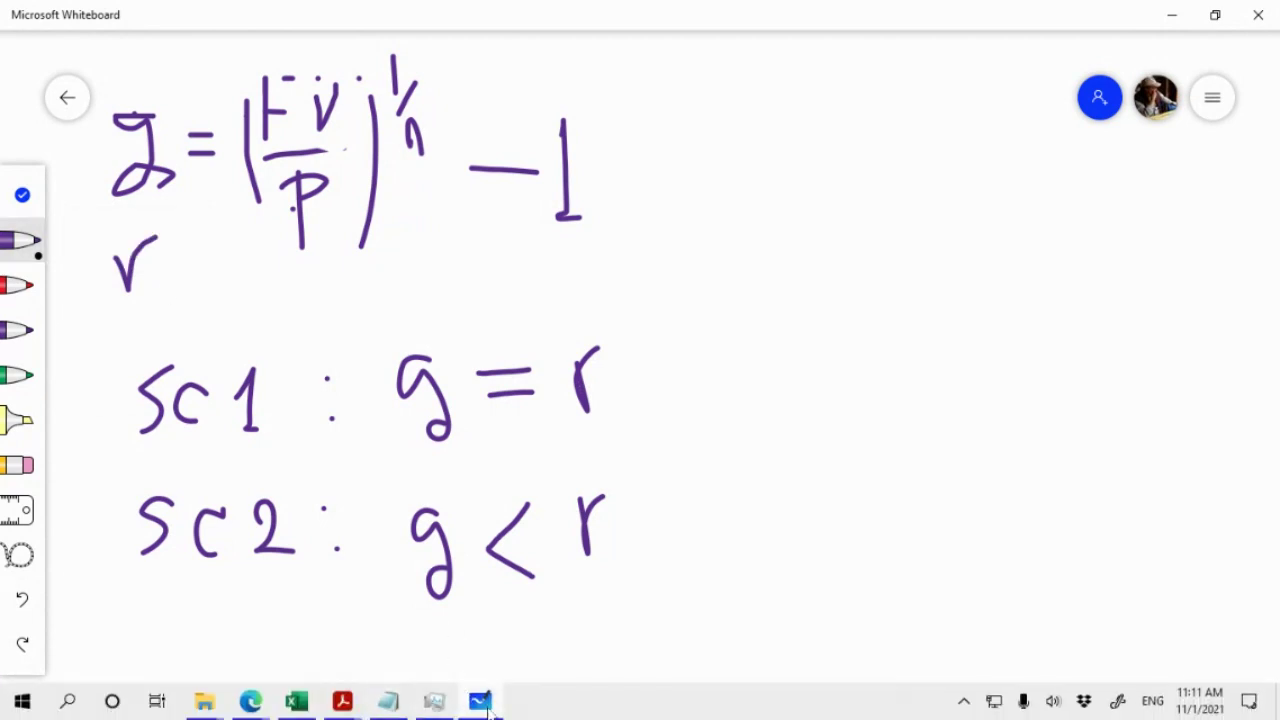
drag(487, 705, 398, 710)
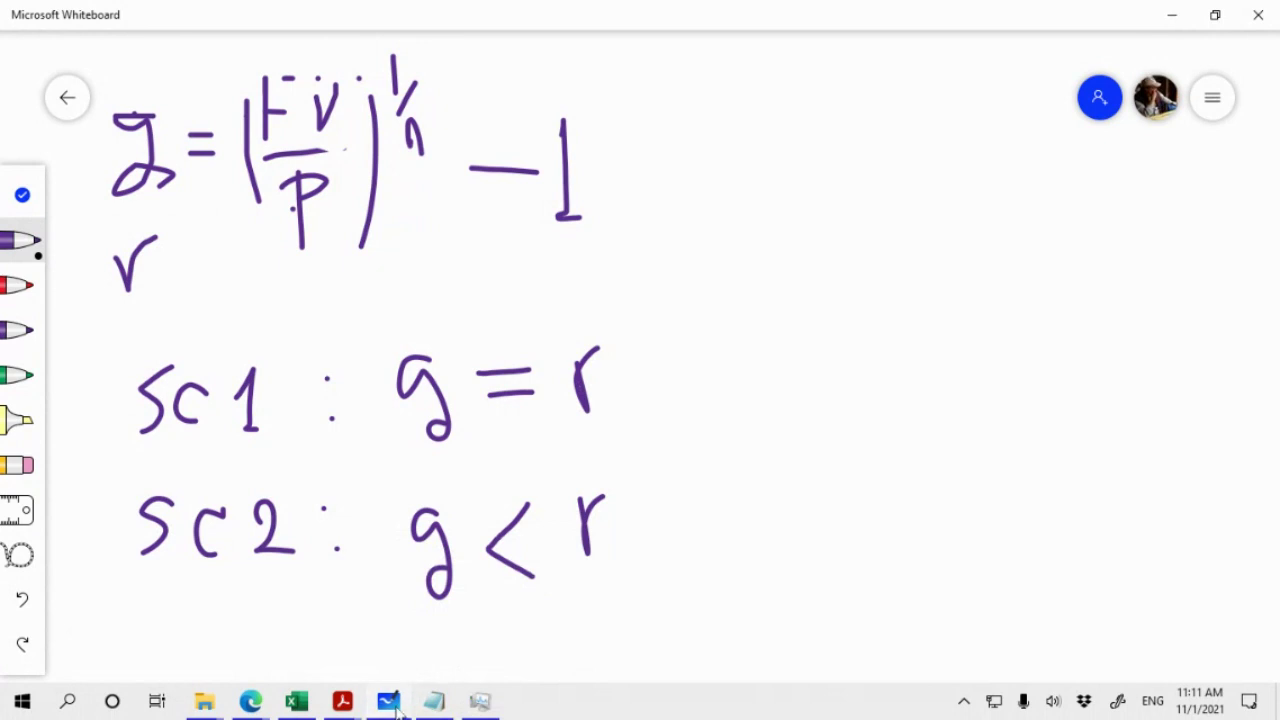
mouse_move(343, 708)
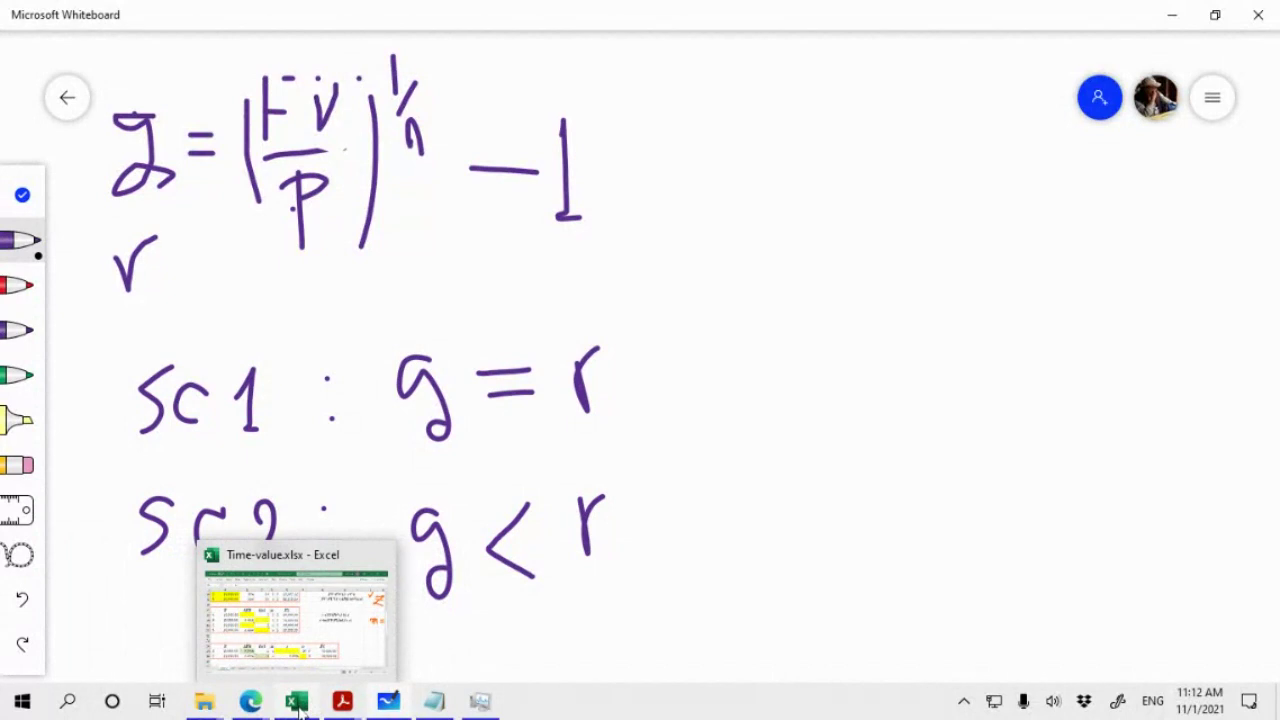
click(298, 703)
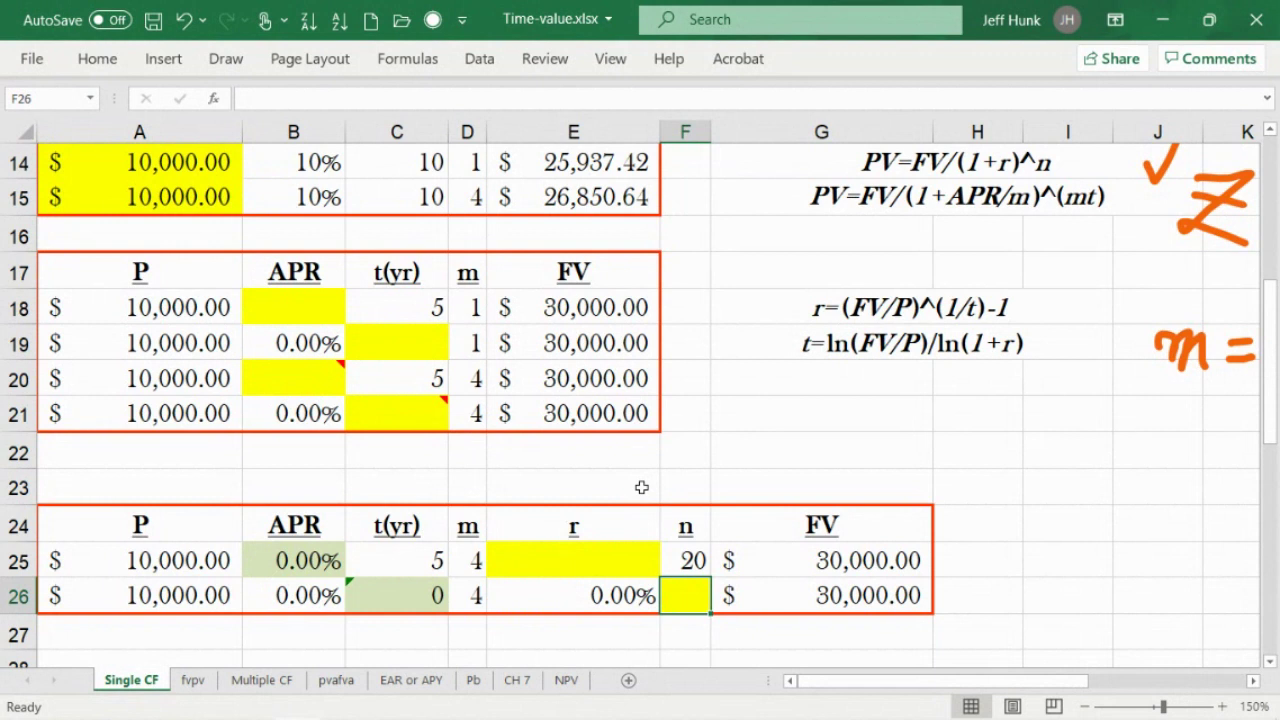
Switch to the Blackboard Collaborate session in the Edge browser.
mouse_move(620, 714)
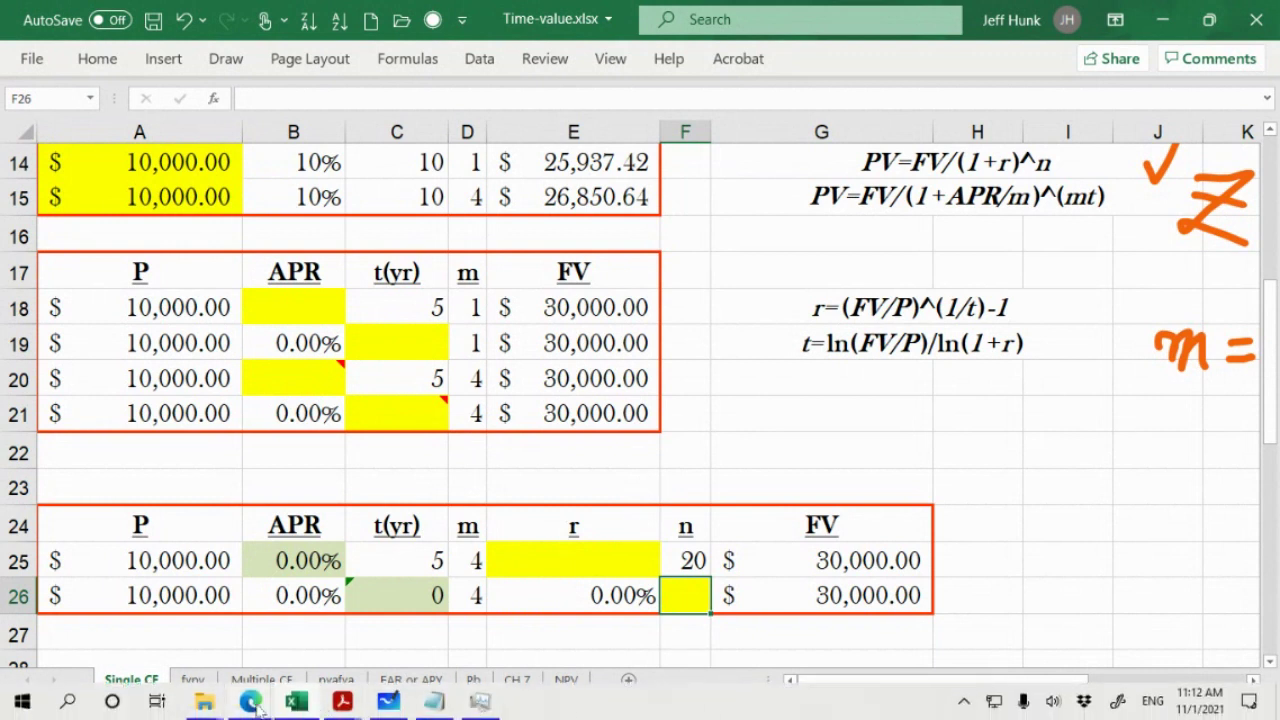
click(130, 560)
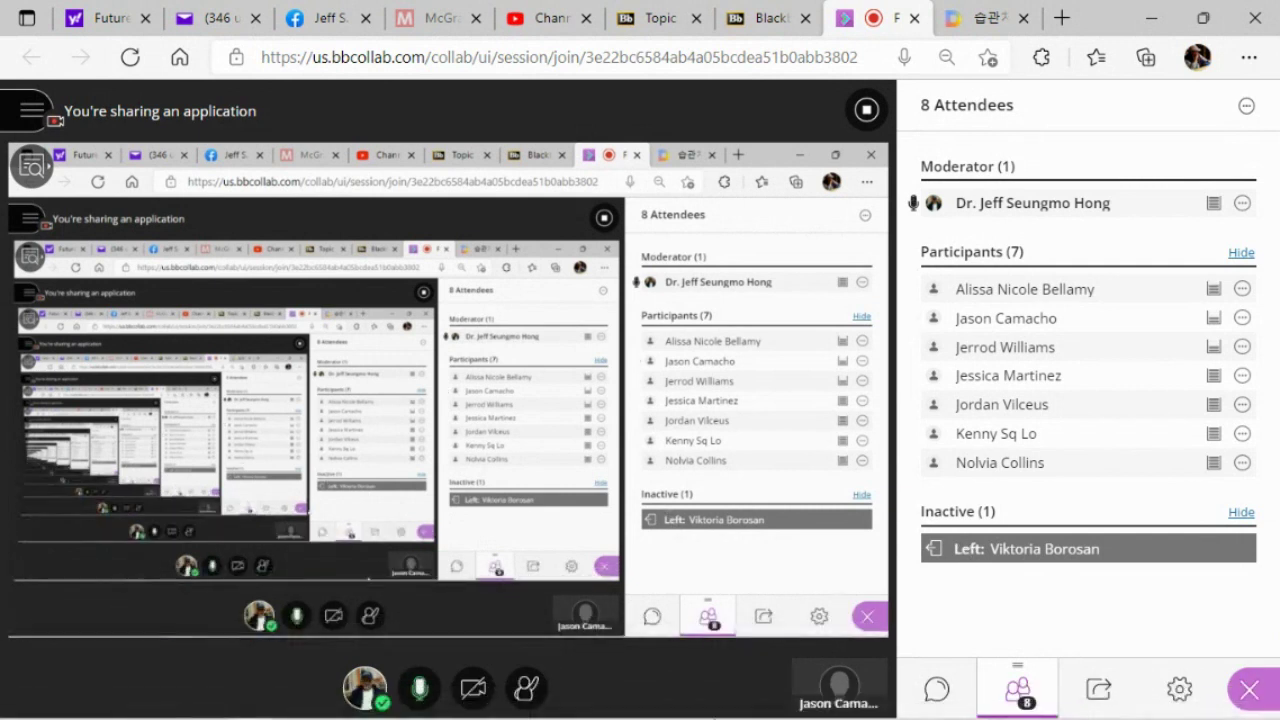
Go back to the Class 11/01 forum in Blackboard, review its attendance threads, and return to the Collaborate session.
click(763, 18)
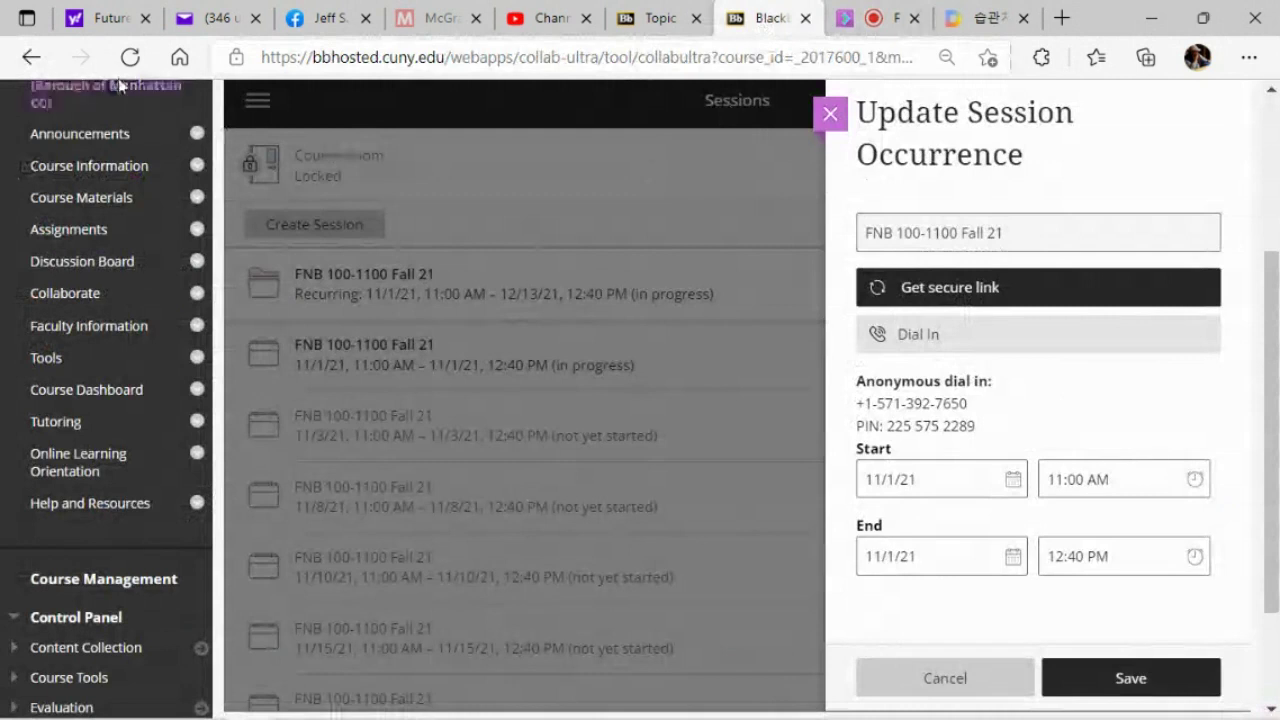
right_click(31, 57)
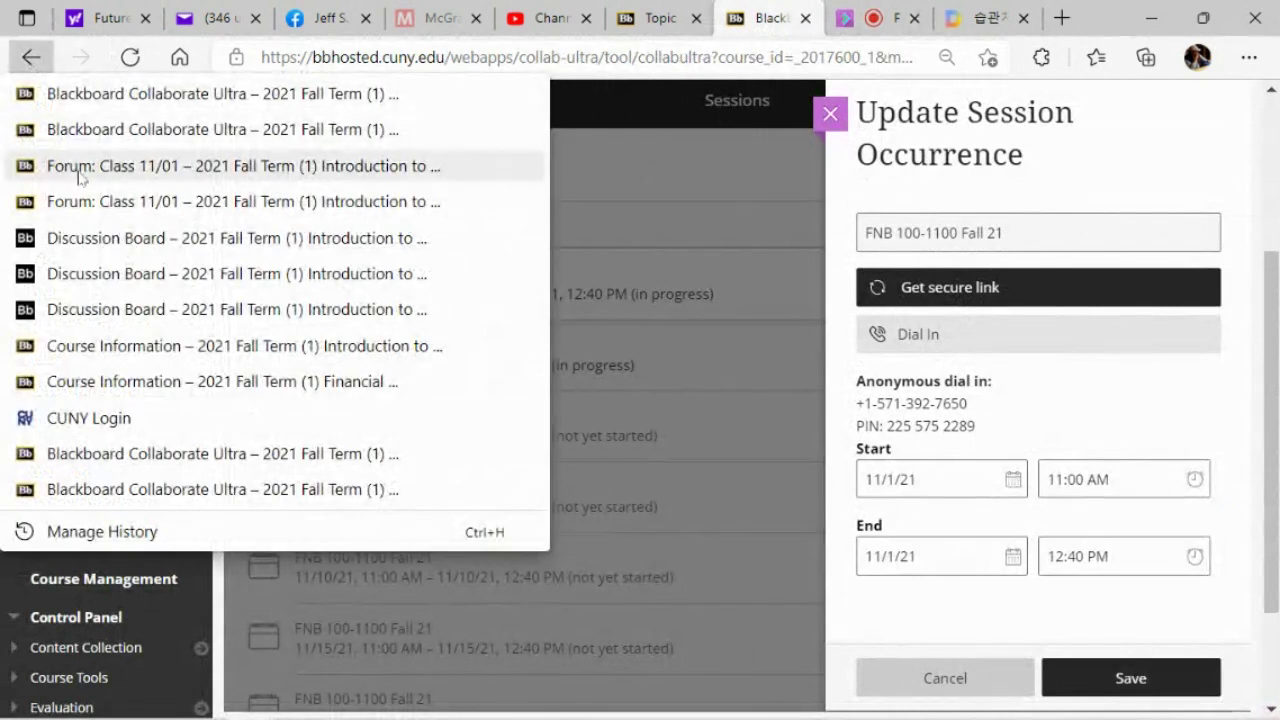
click(72, 166)
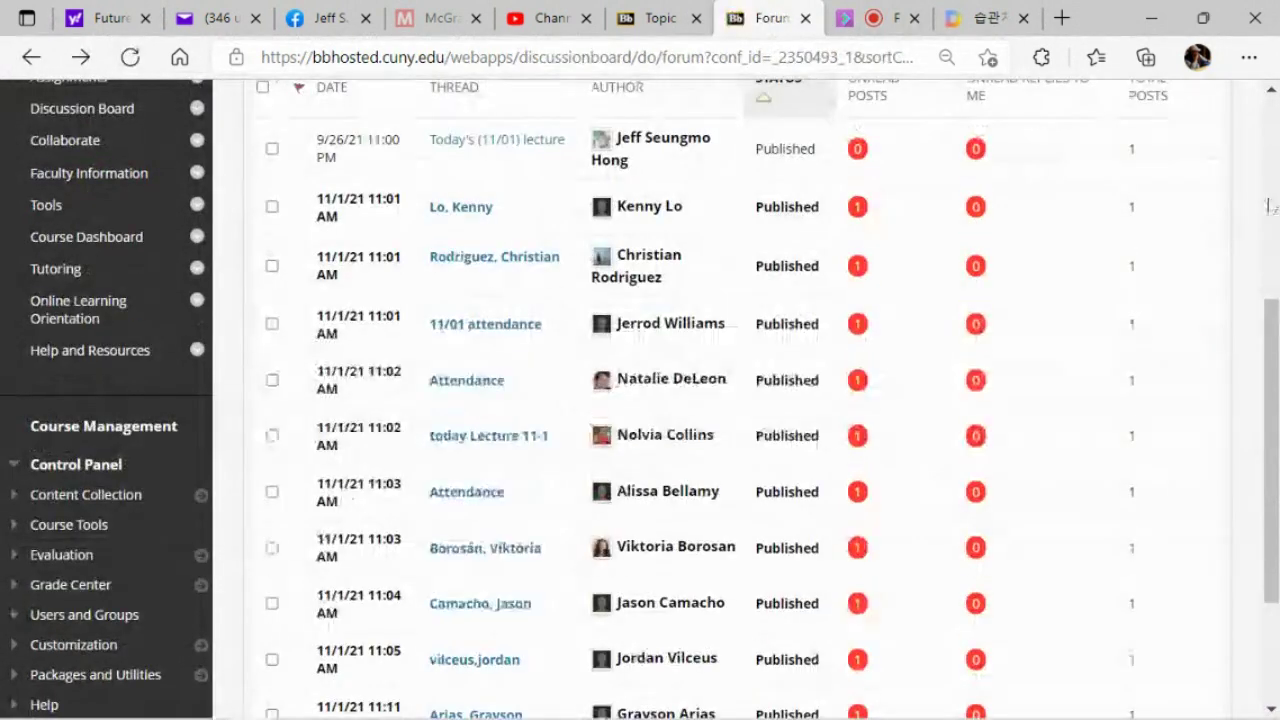
scroll(1275, 400, down, 2)
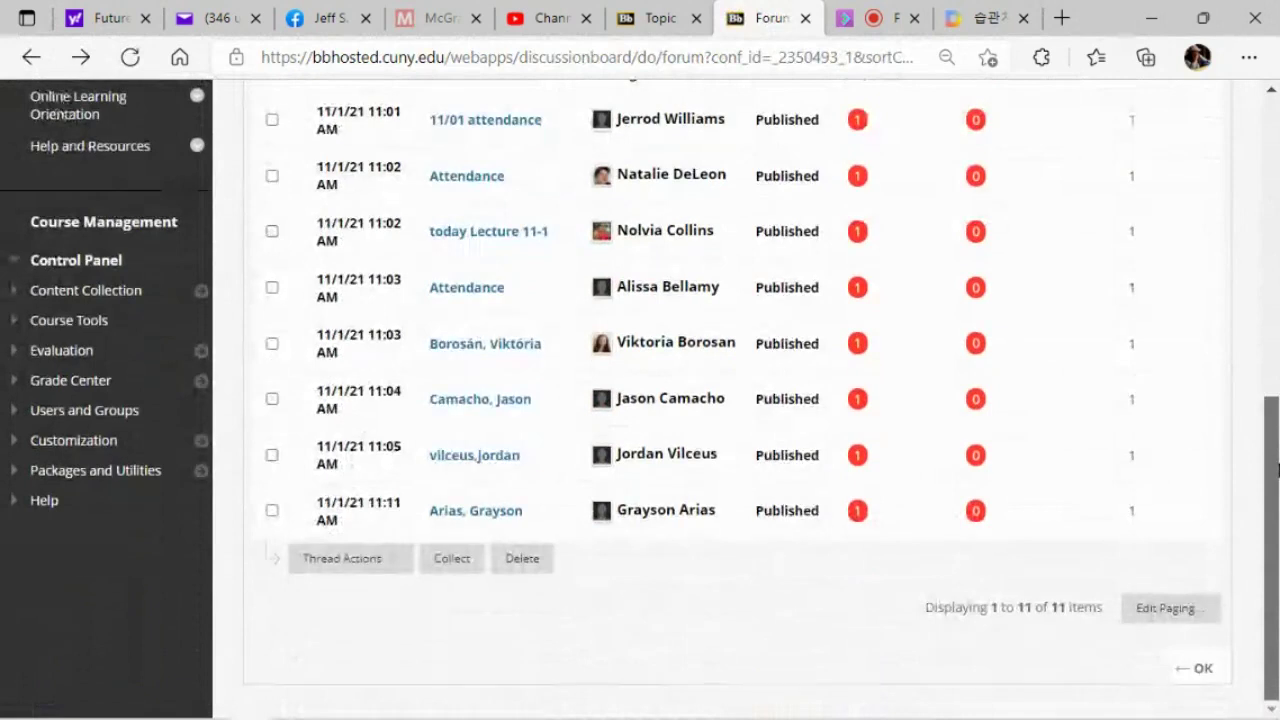
scroll(687, 338, up, 2)
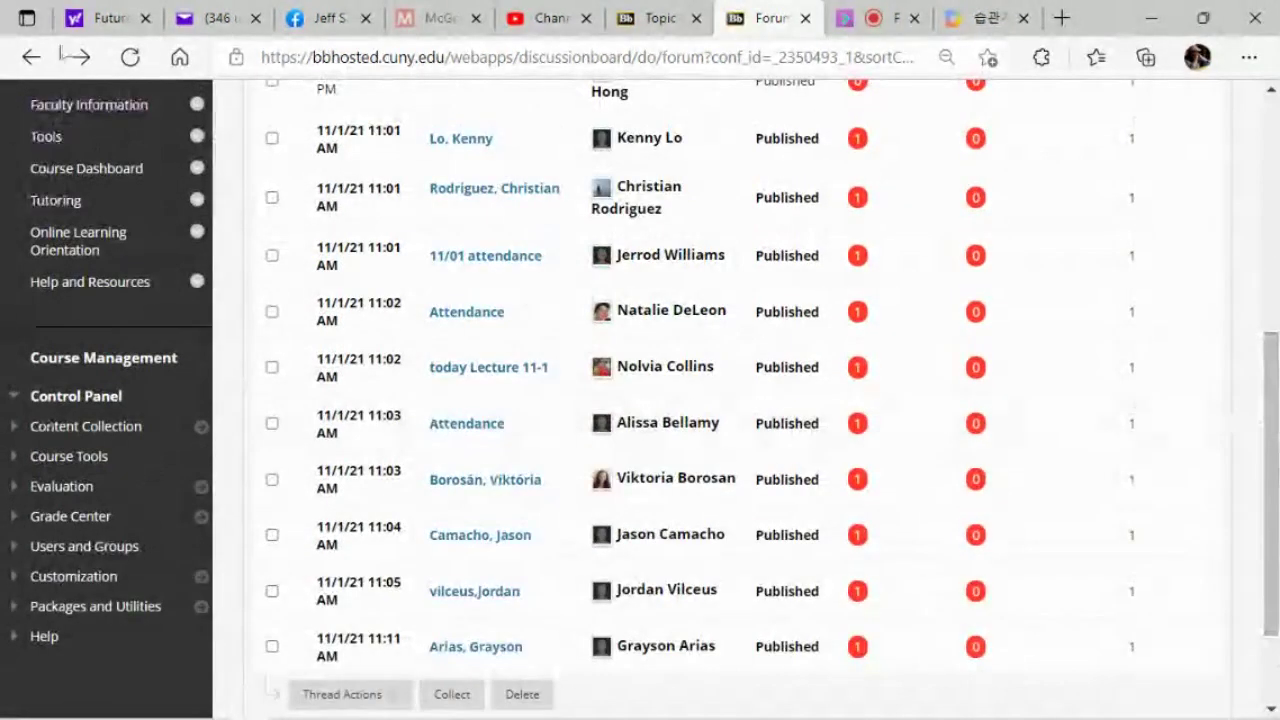
click(862, 18)
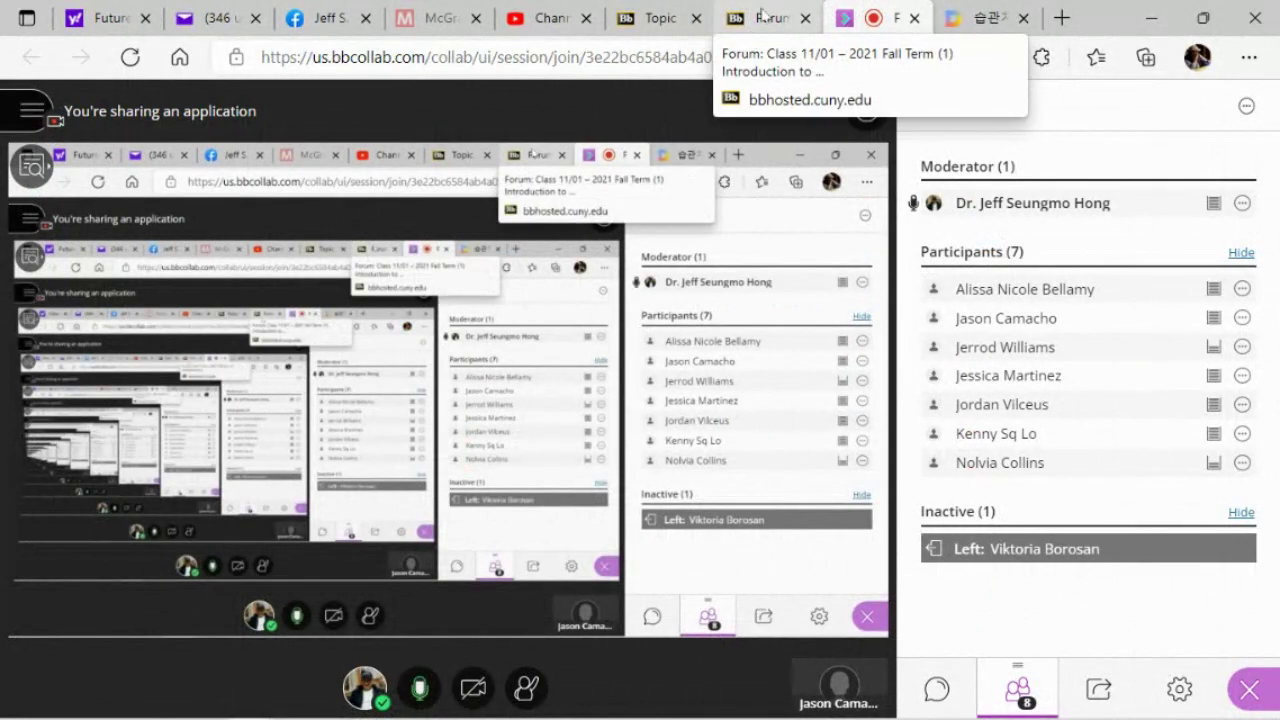
Check the Collaborate session's attendee list again in Edge, and switch back to Time-value.xlsx in Excel.
mouse_move(284, 712)
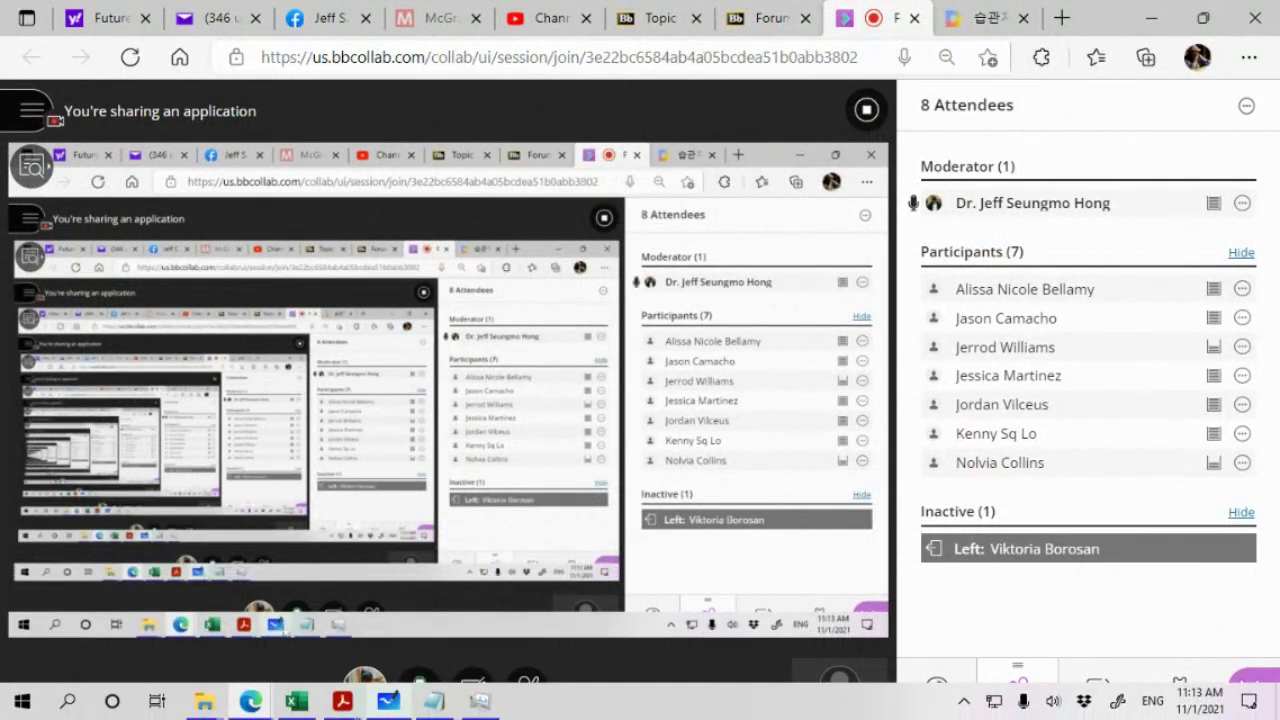
click(296, 706)
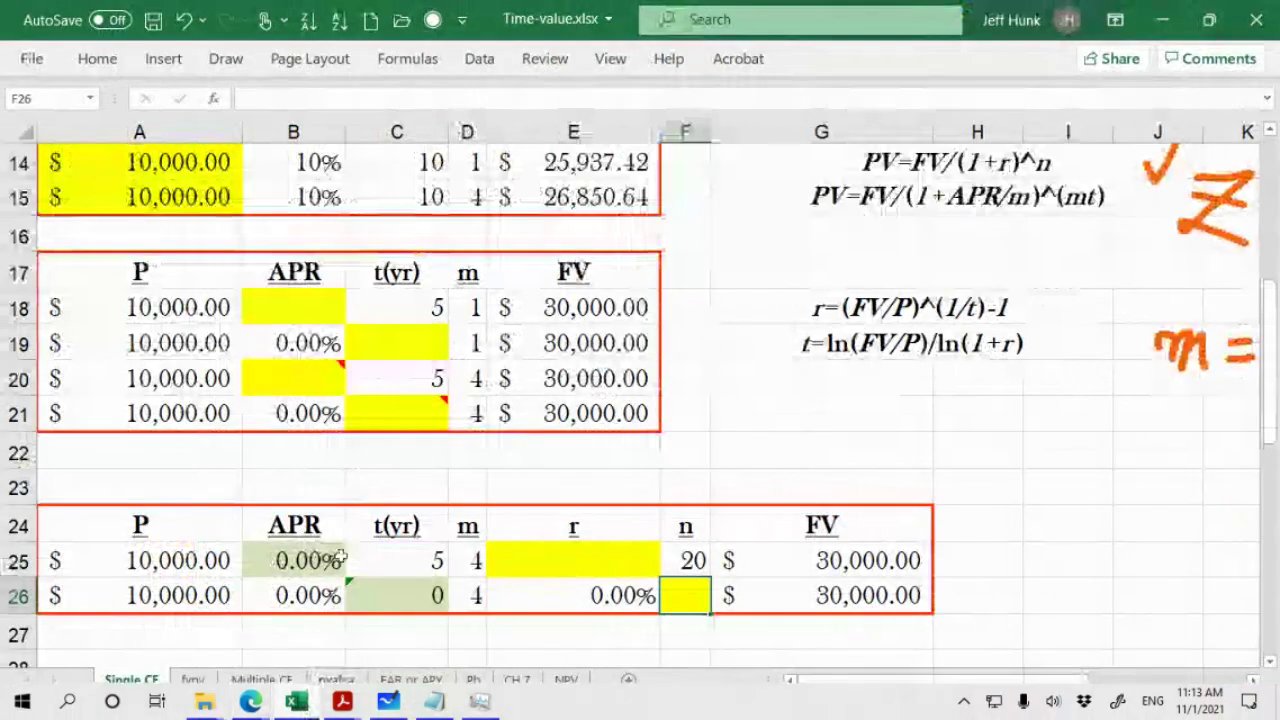
mouse_move(296, 706)
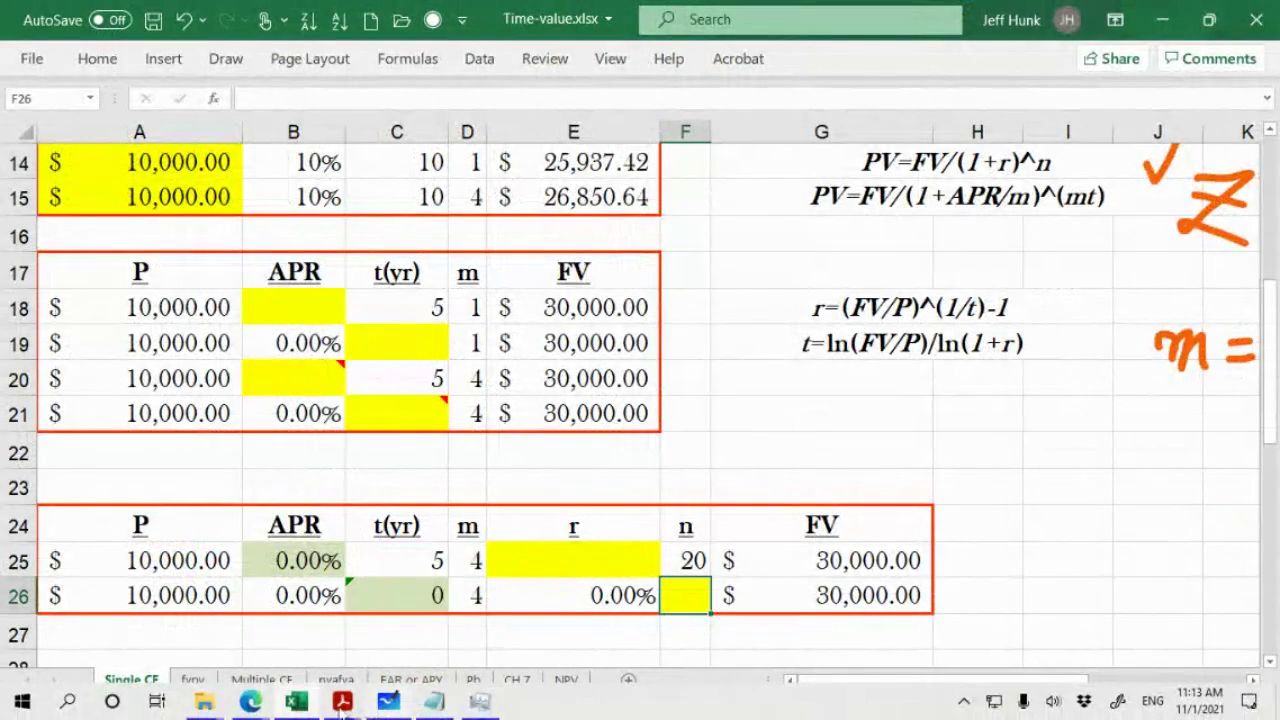
mouse_move(251, 703)
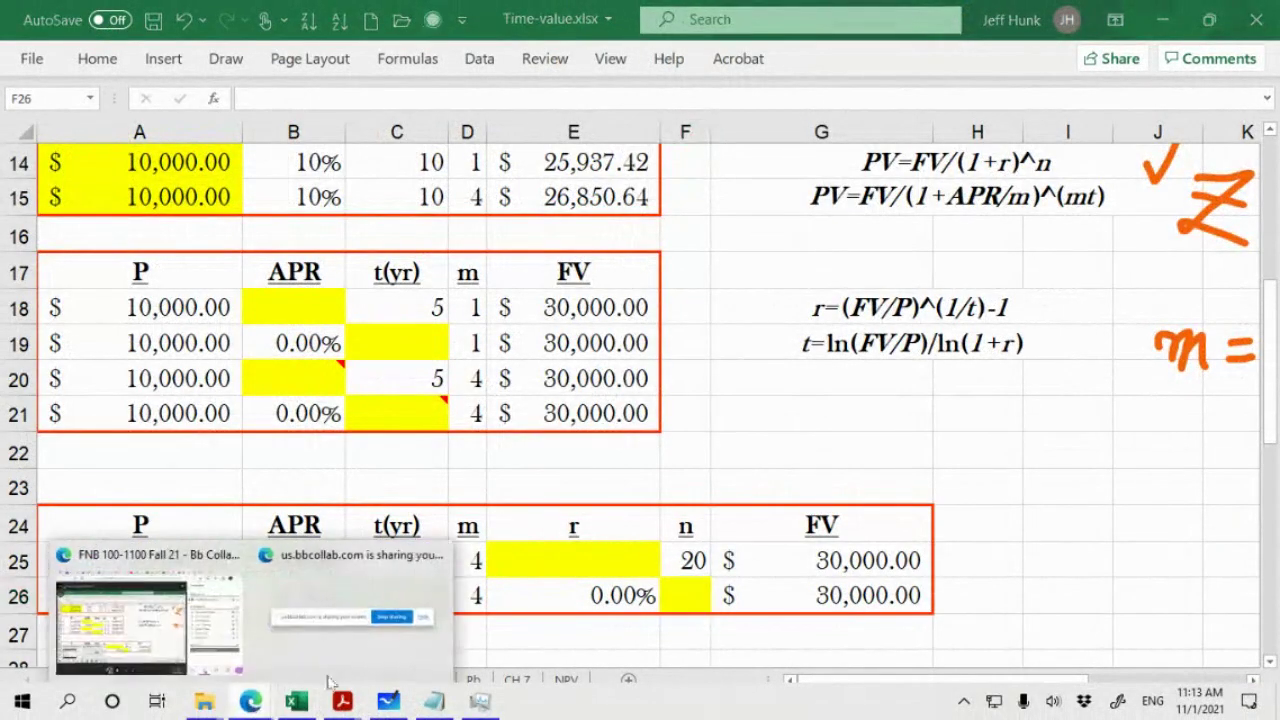
click(200, 622)
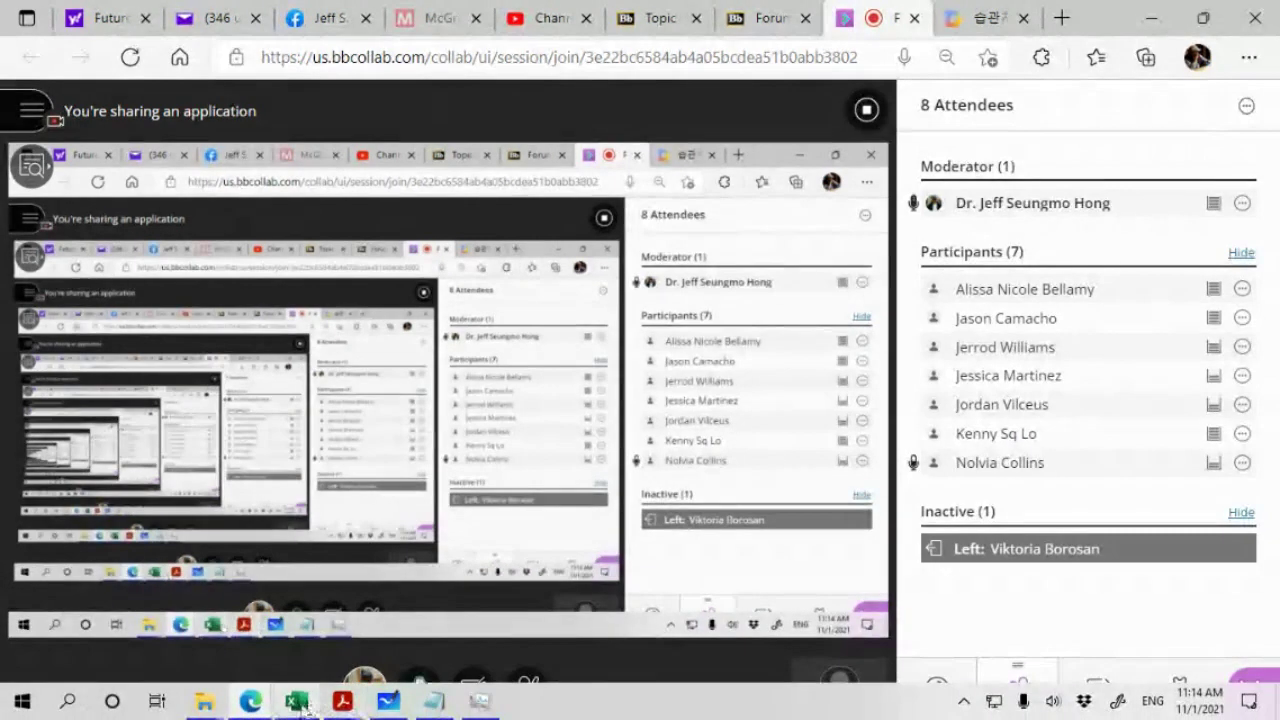
click(296, 701)
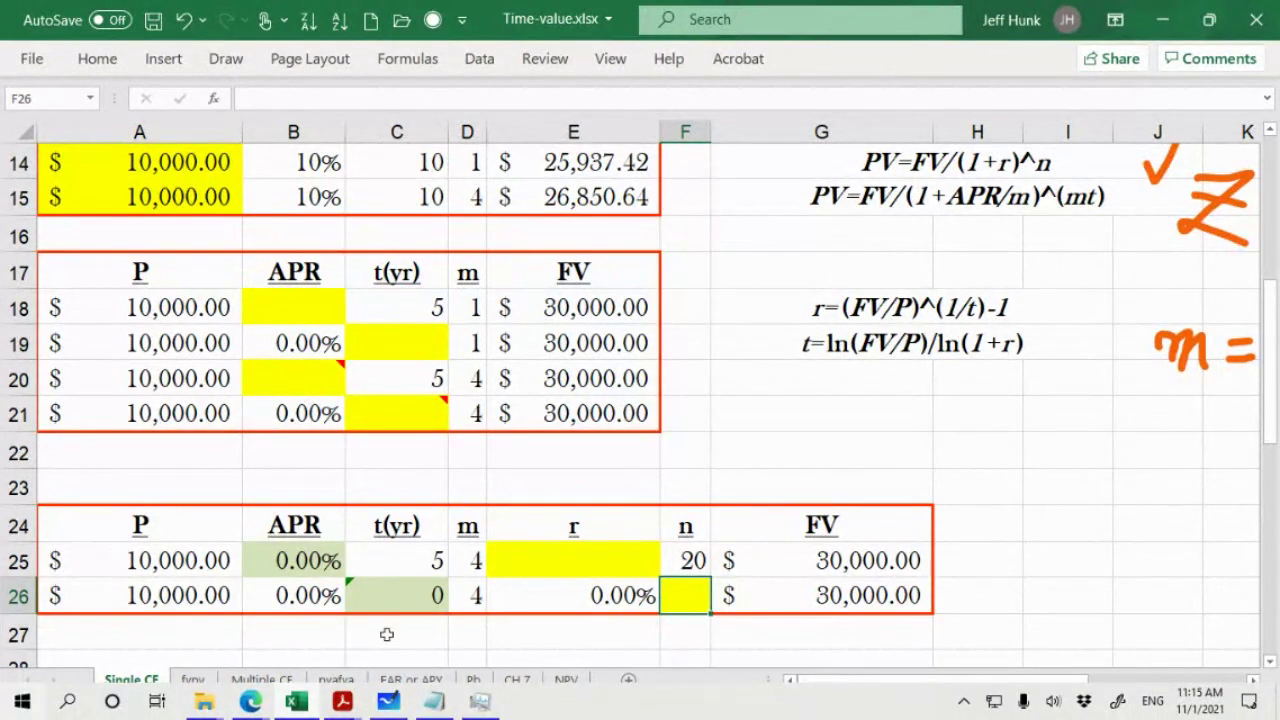
Write the annual rate formula =(E18/A18)^(1/C18)-1 in the APR cell B18.
click(272, 313)
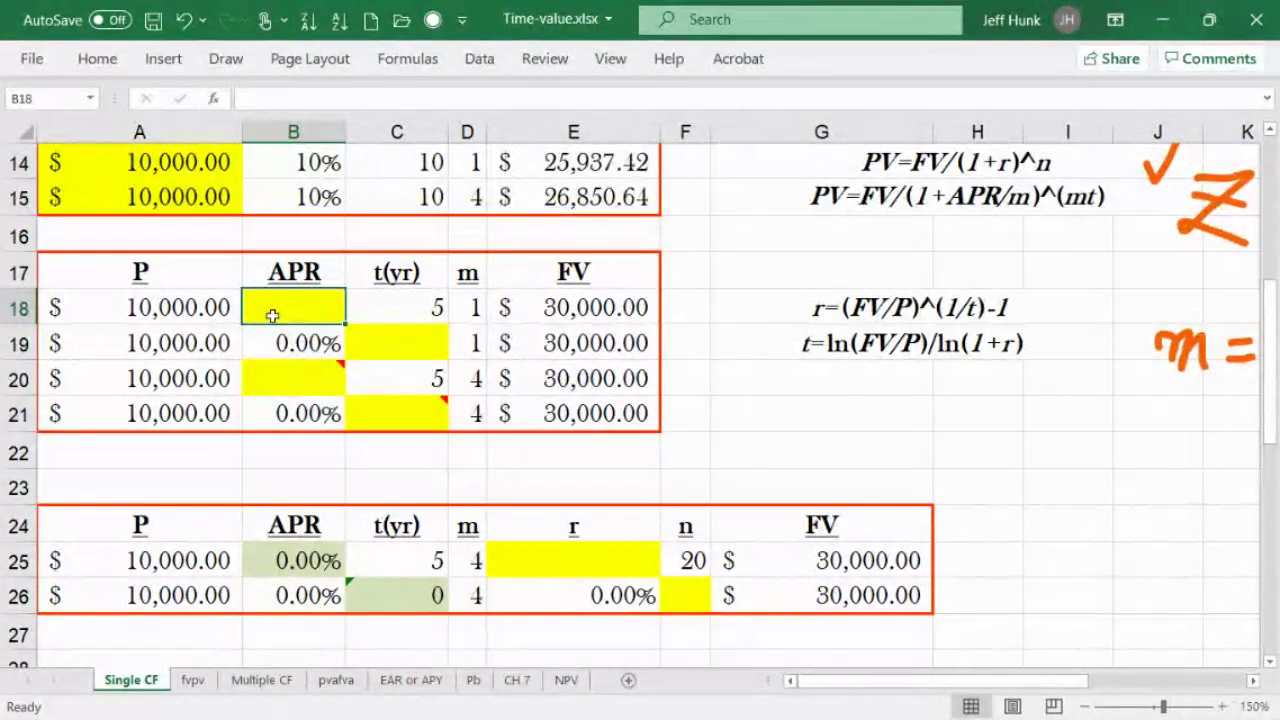
text(=)
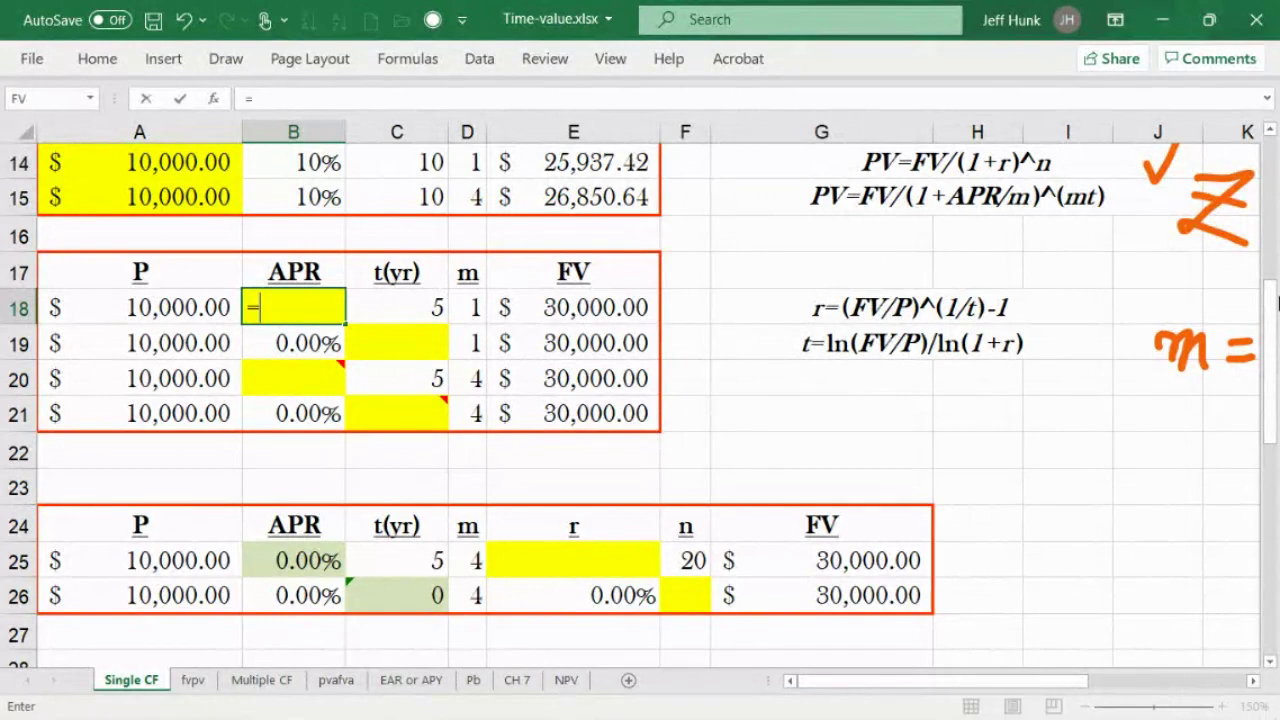
text(()
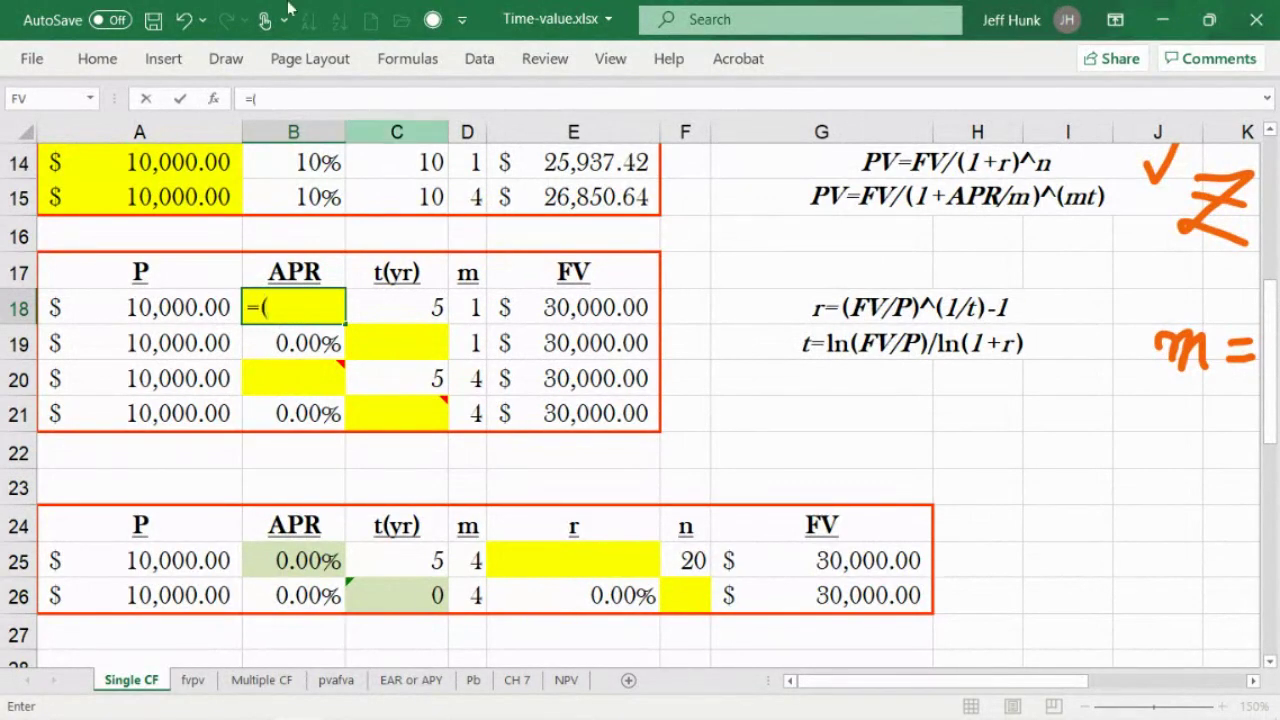
click(567, 312)
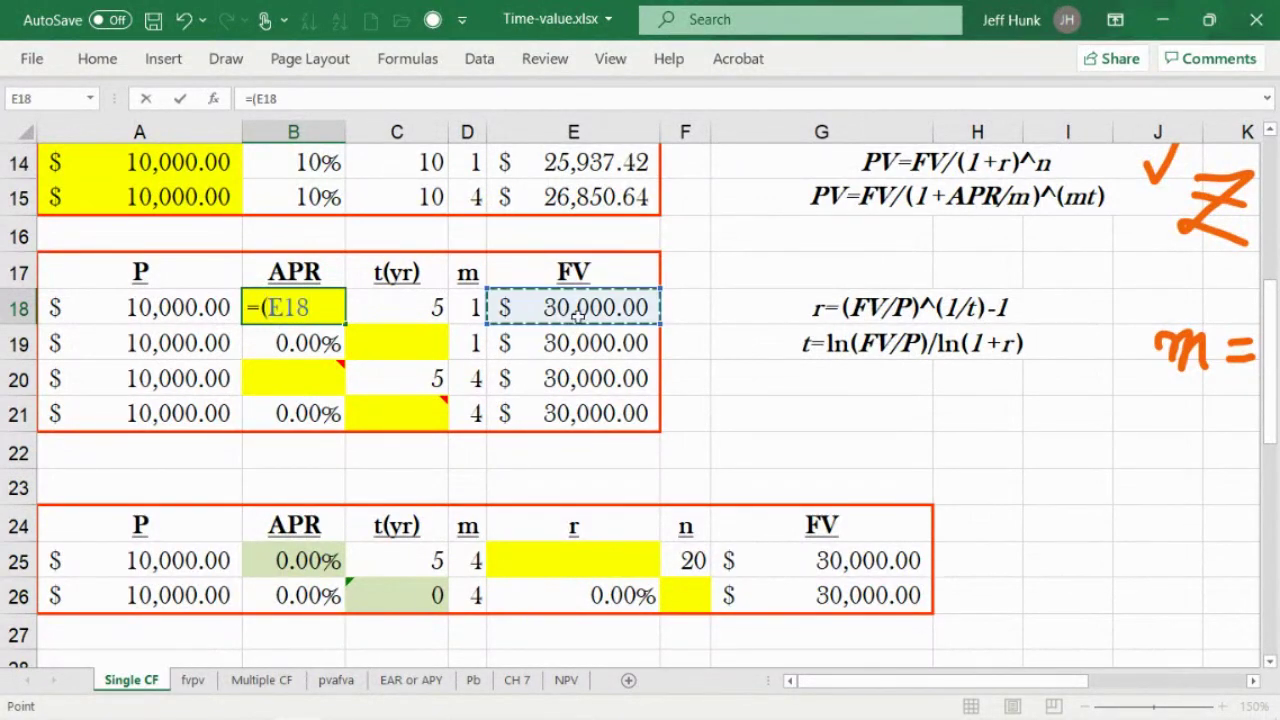
text(/)
click(190, 318)
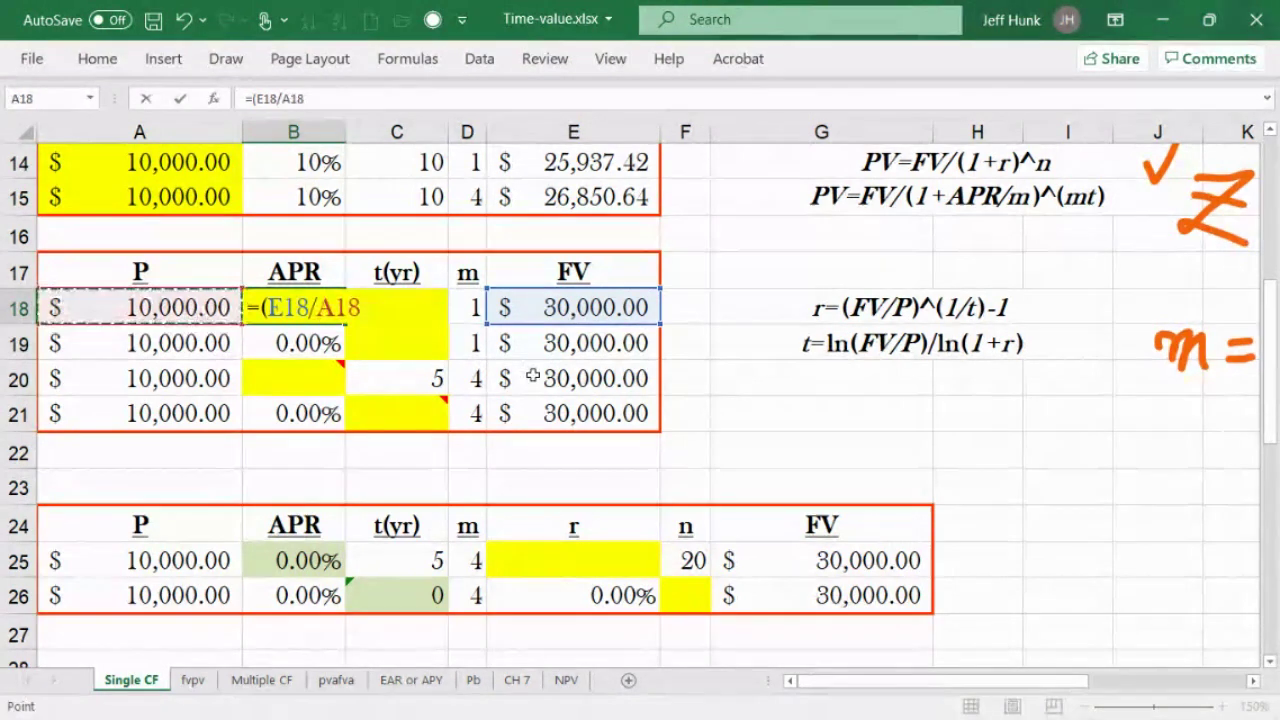
text()^)
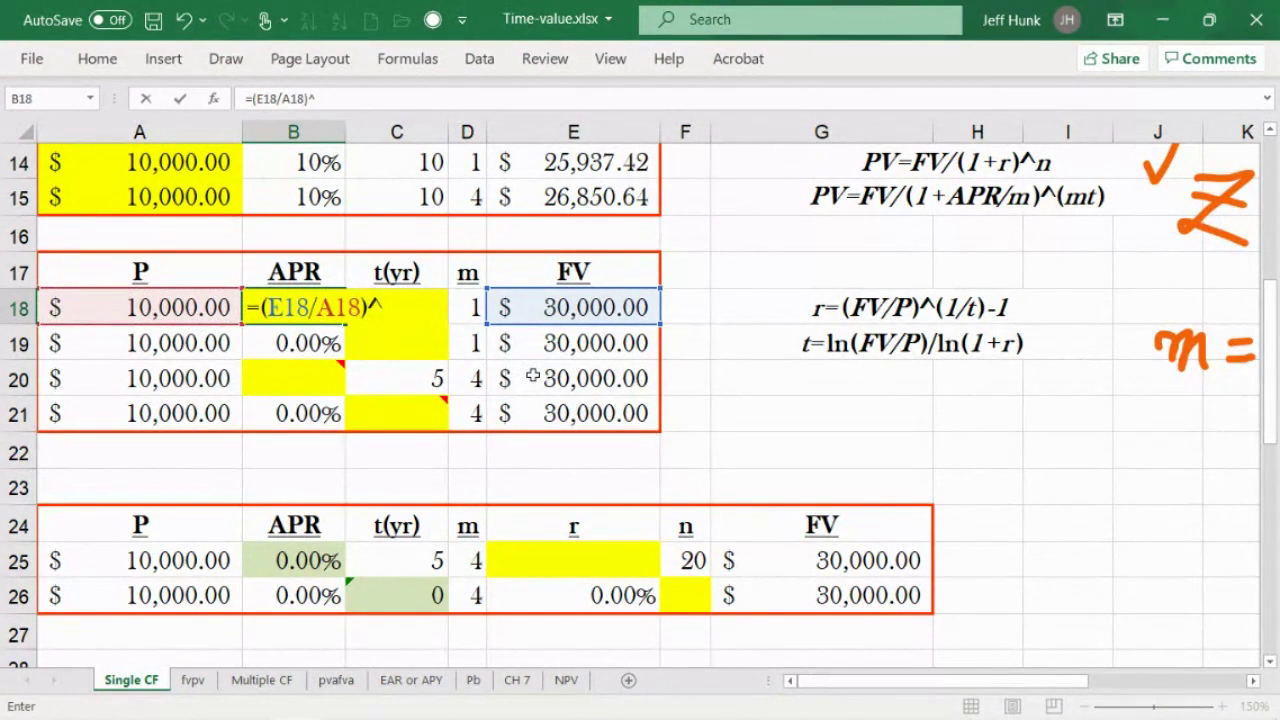
text((1/)
text(c18)
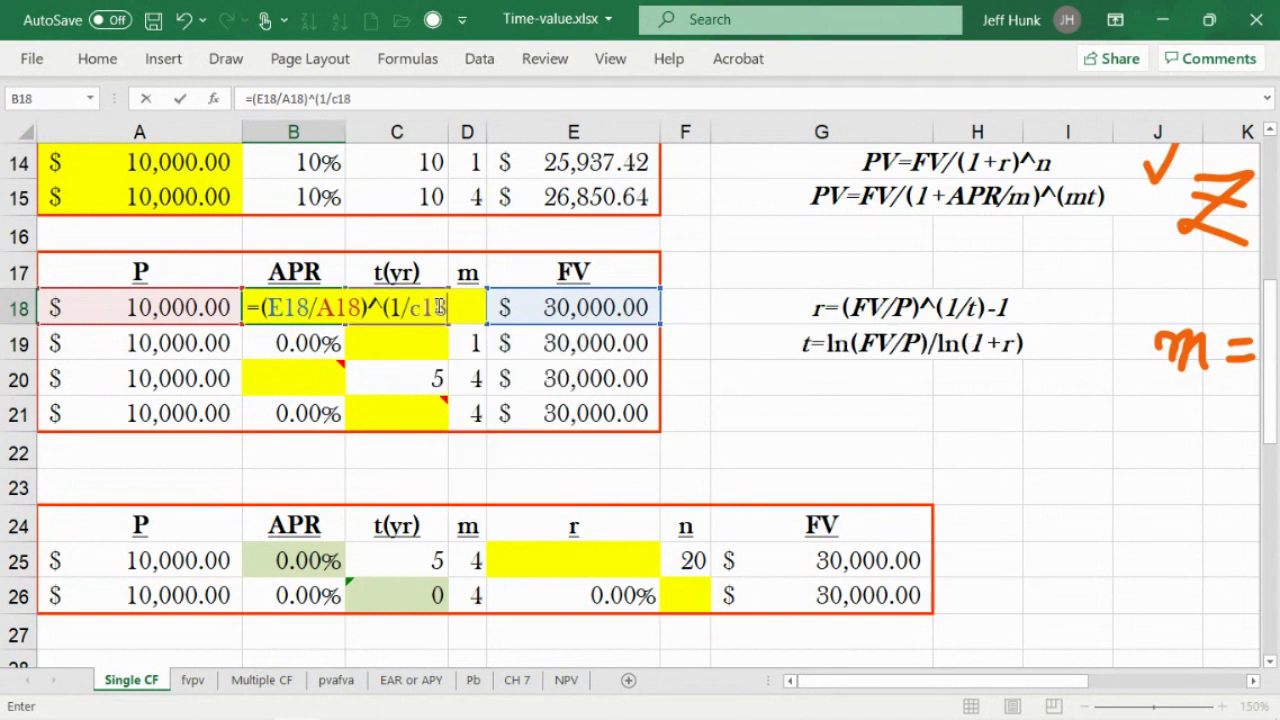
text()-1)
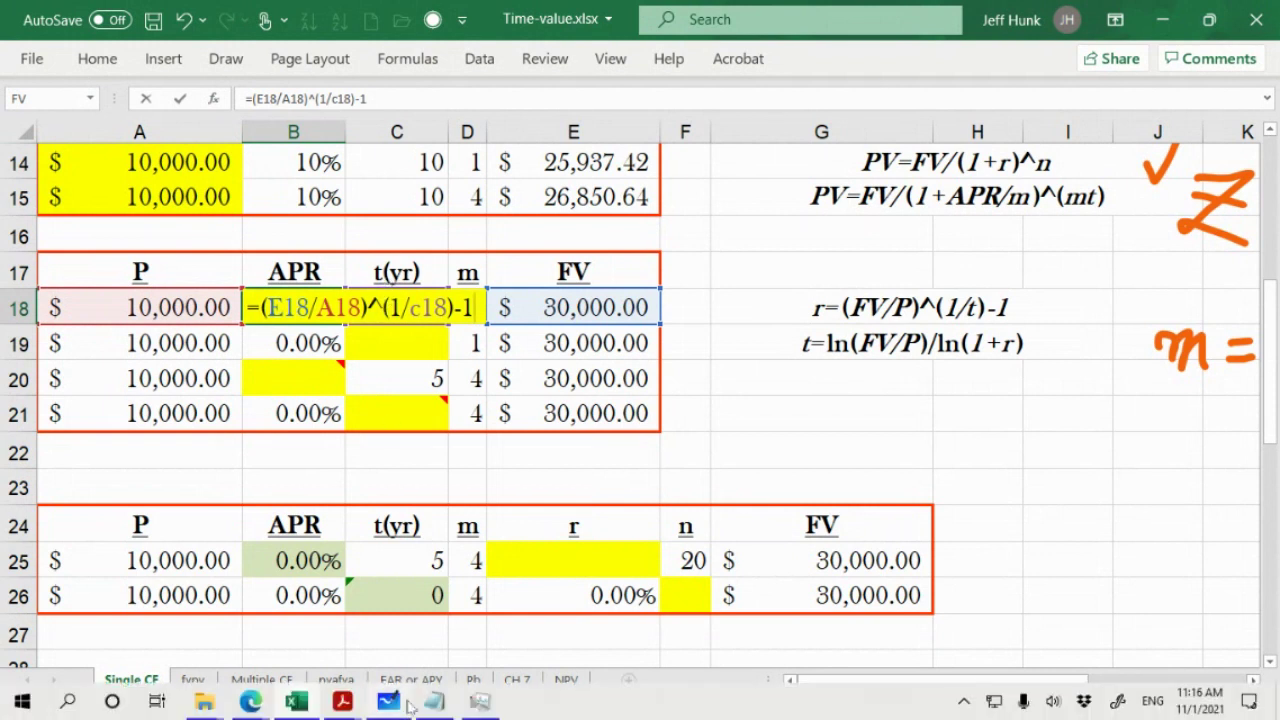
Show the growth rate formula in Microsoft Whiteboard, then return to Excel and commit the B18 formula.
click(388, 701)
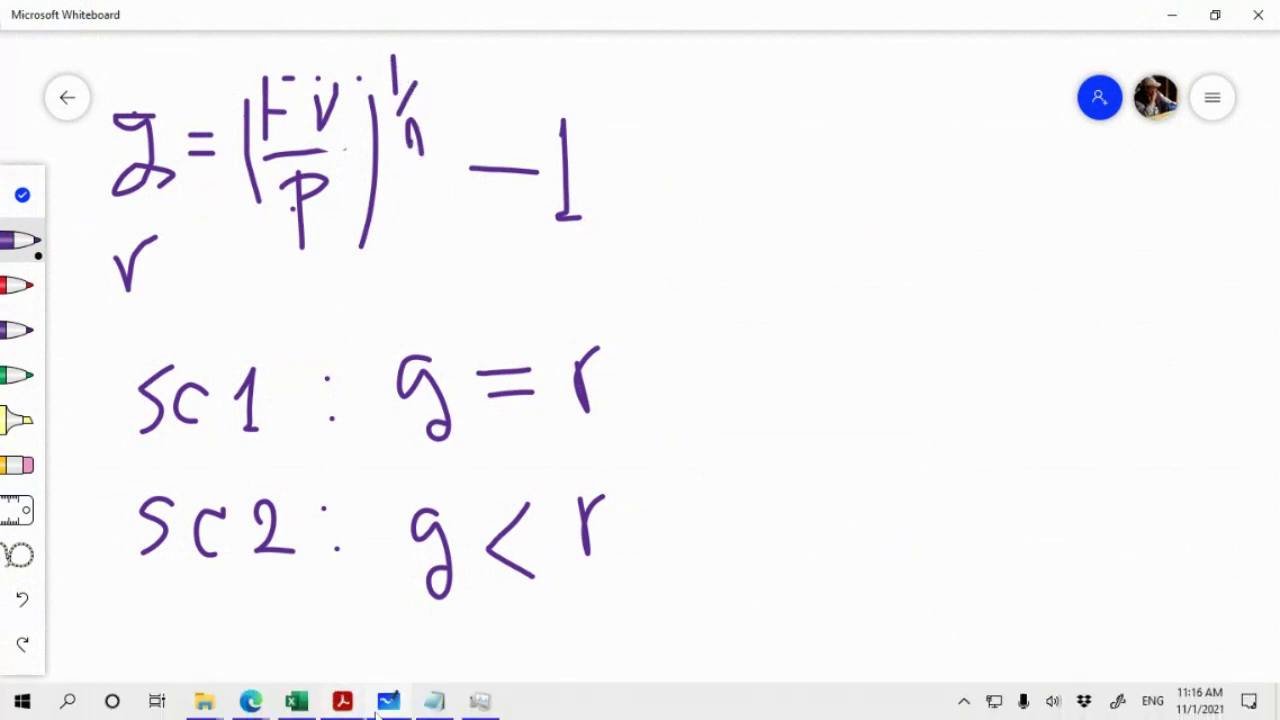
mouse_move(333, 706)
mouse_move(294, 702)
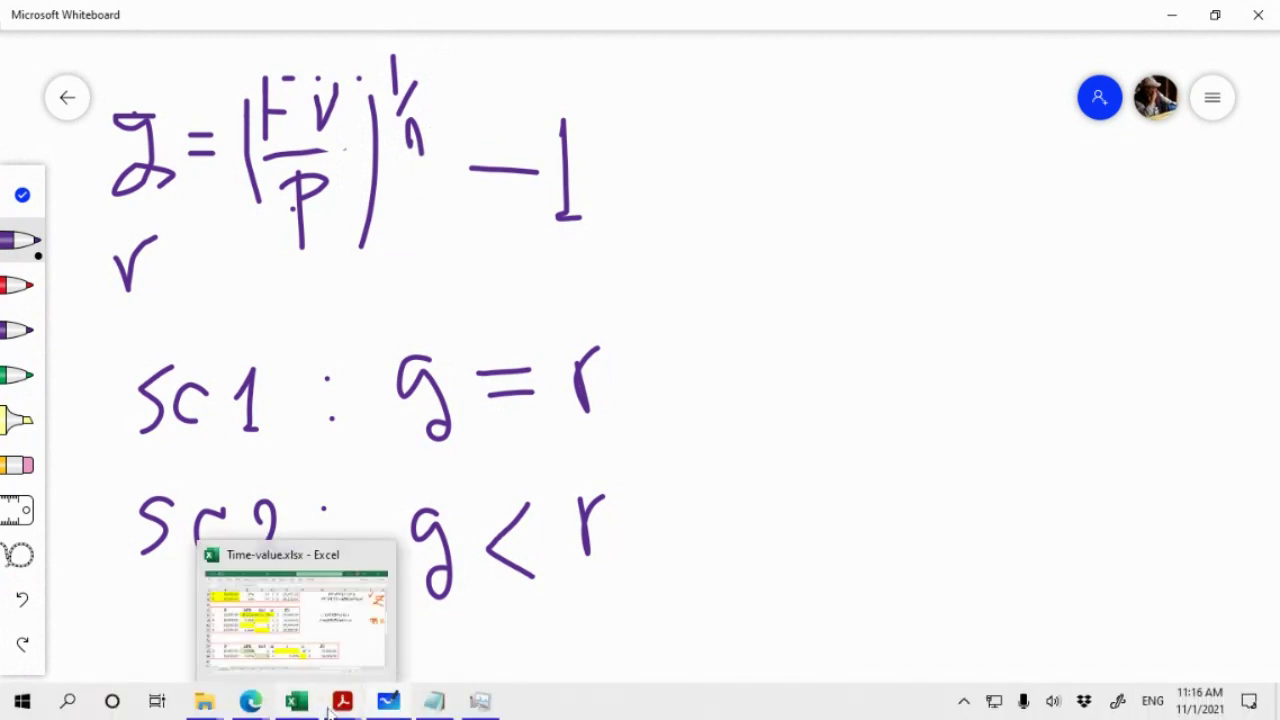
mouse_move(251, 705)
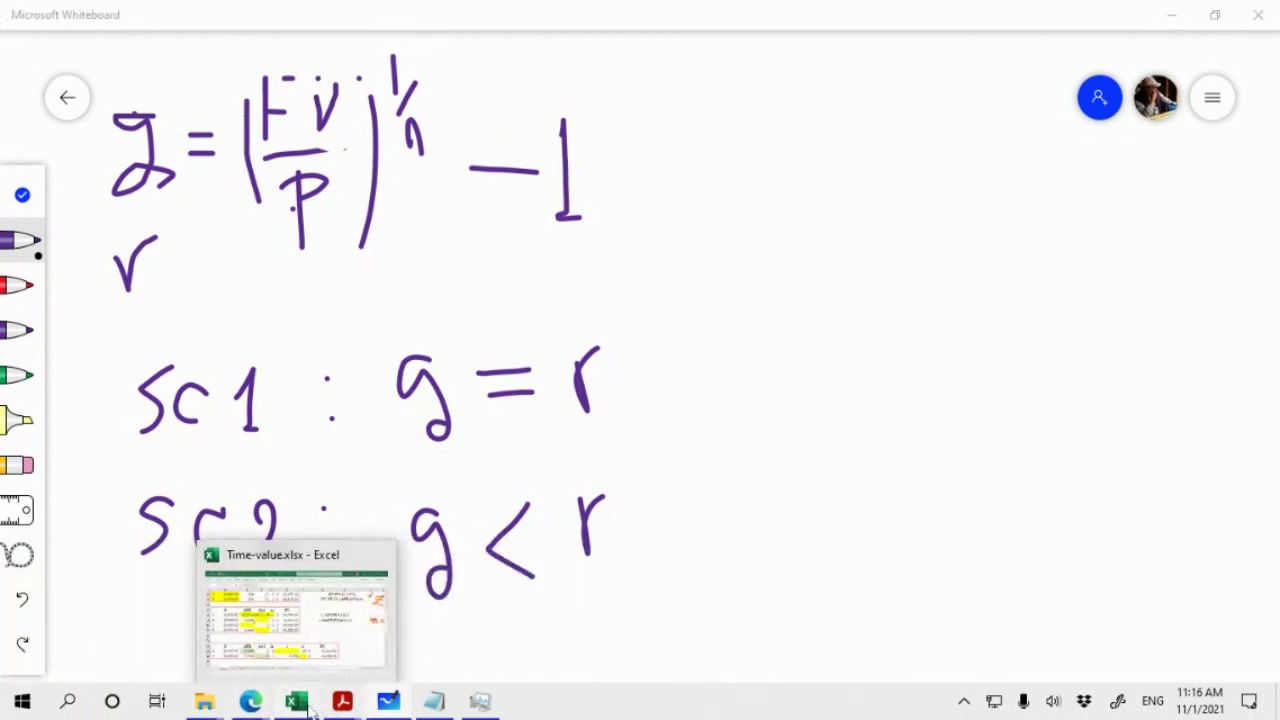
click(313, 651)
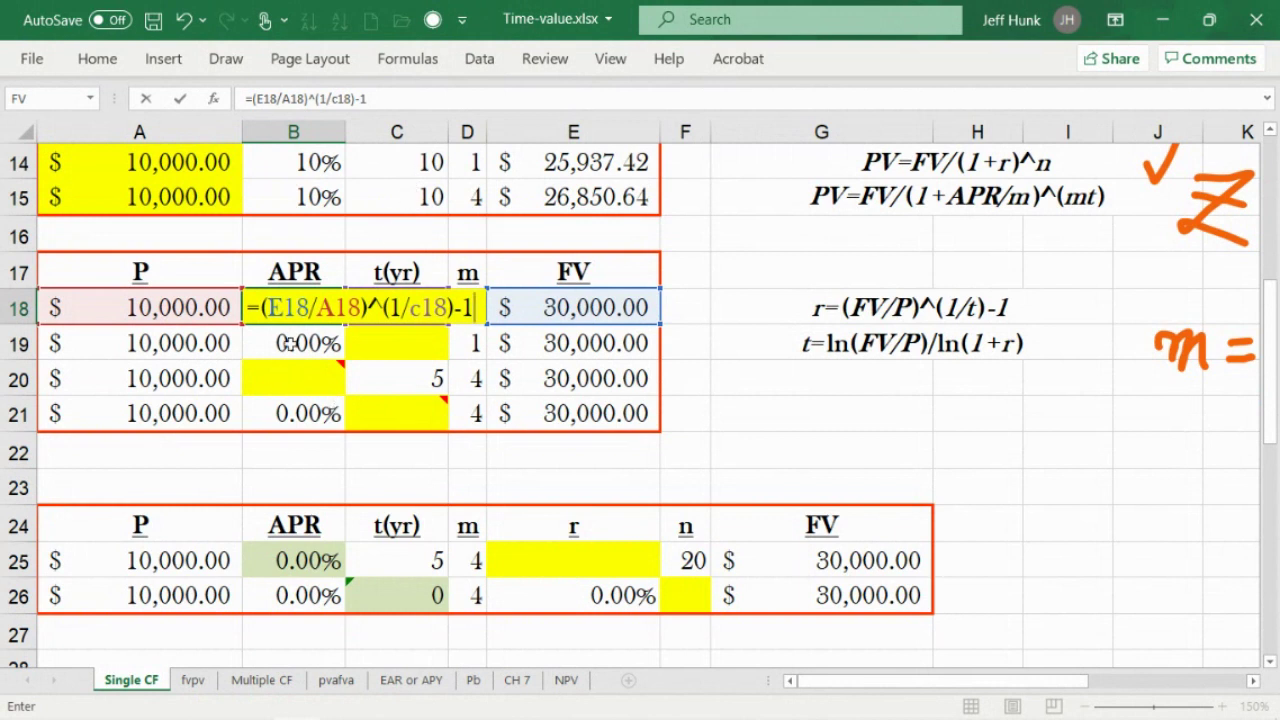
click(178, 99)
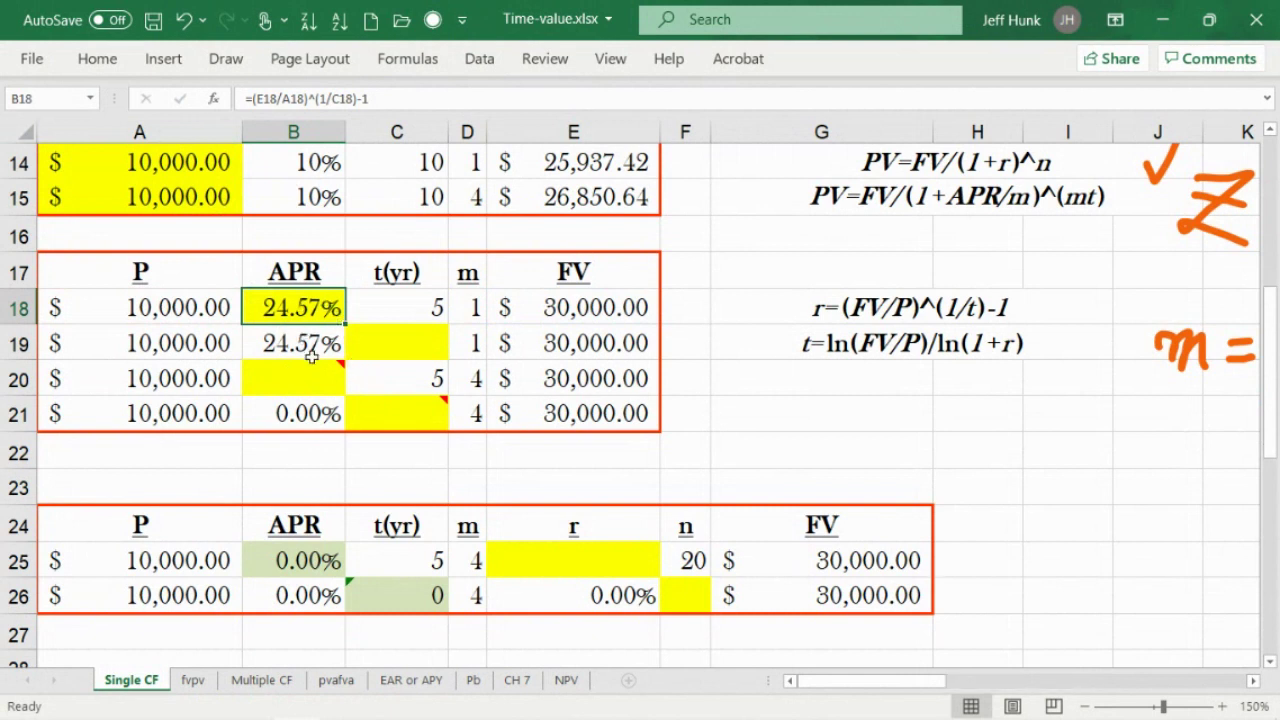
Inspect the cell reference in the APR cell B19 and leave it without editing.
click(313, 343)
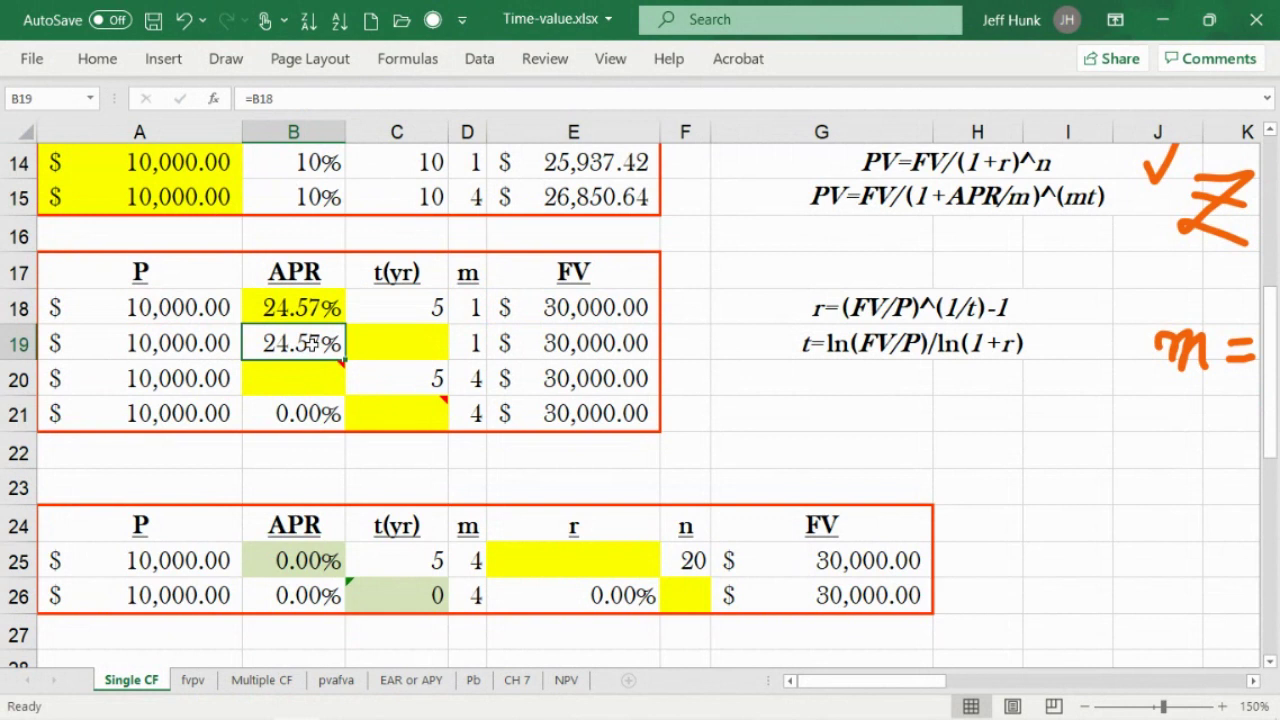
double_click(313, 343)
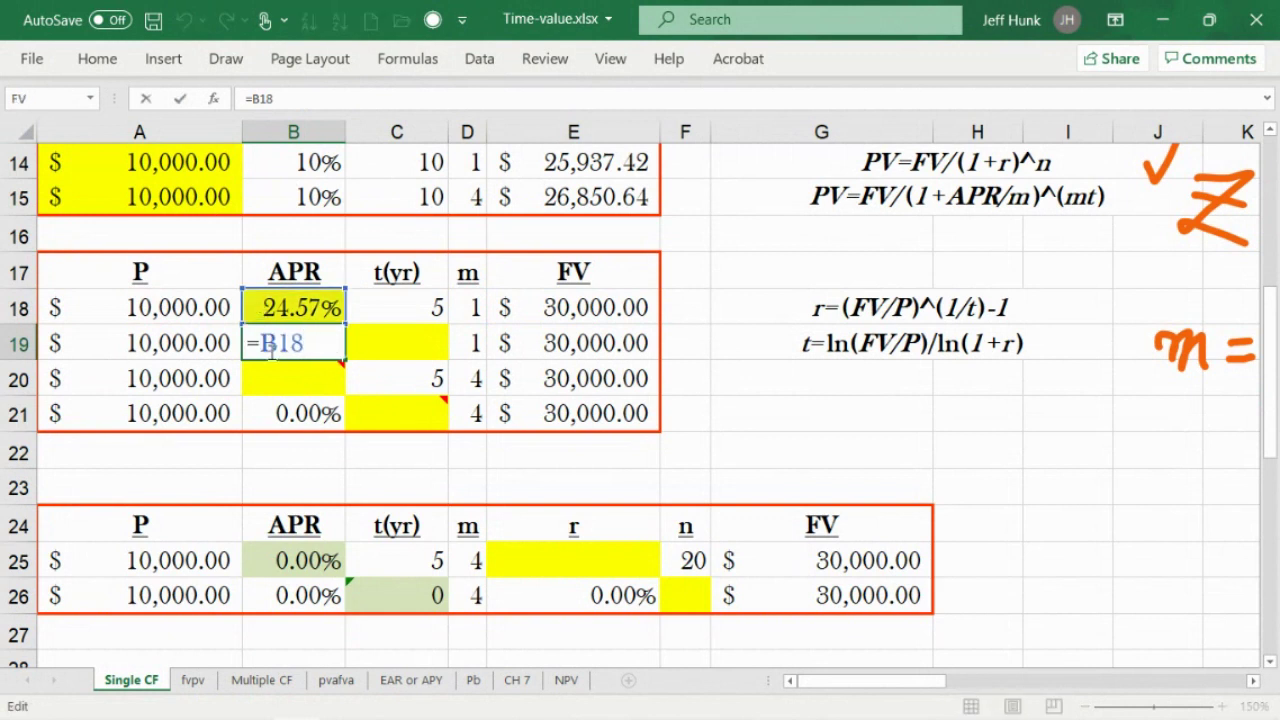
click(146, 98)
Examine the P, APR and FV inputs in row 19 and compare the empty t(yr) cell C19 with C18.
click(18, 343)
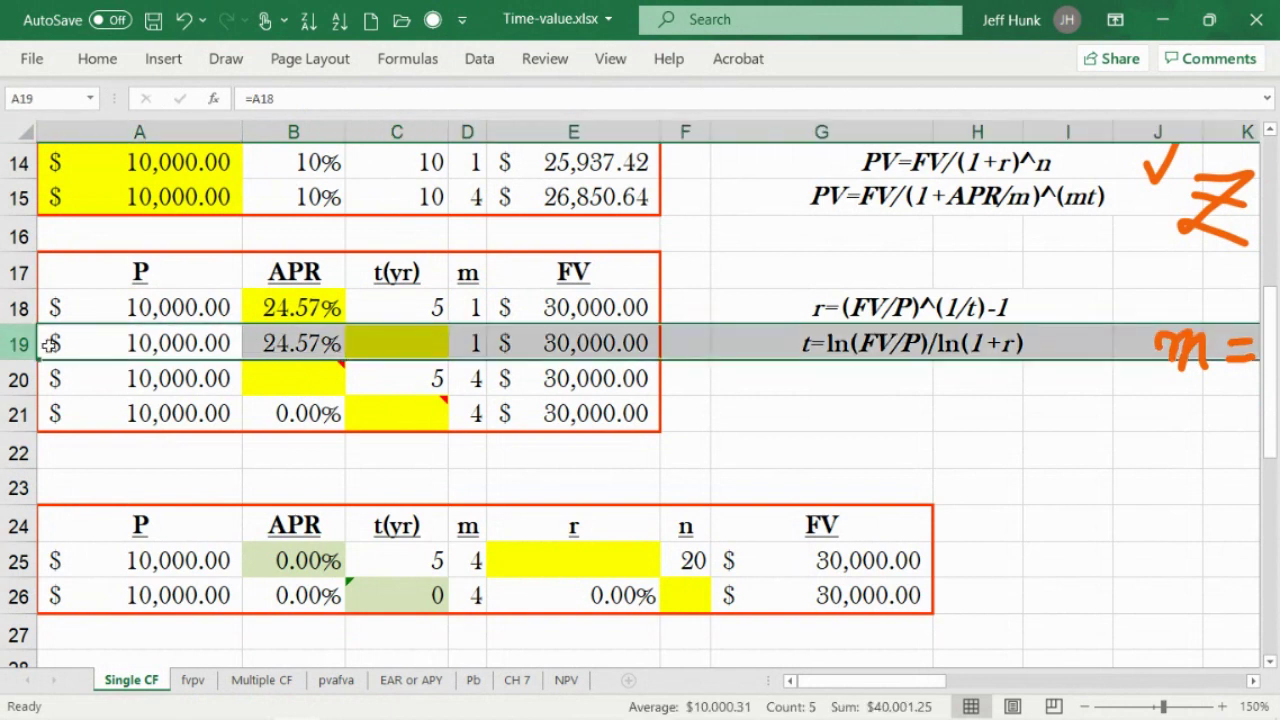
click(408, 343)
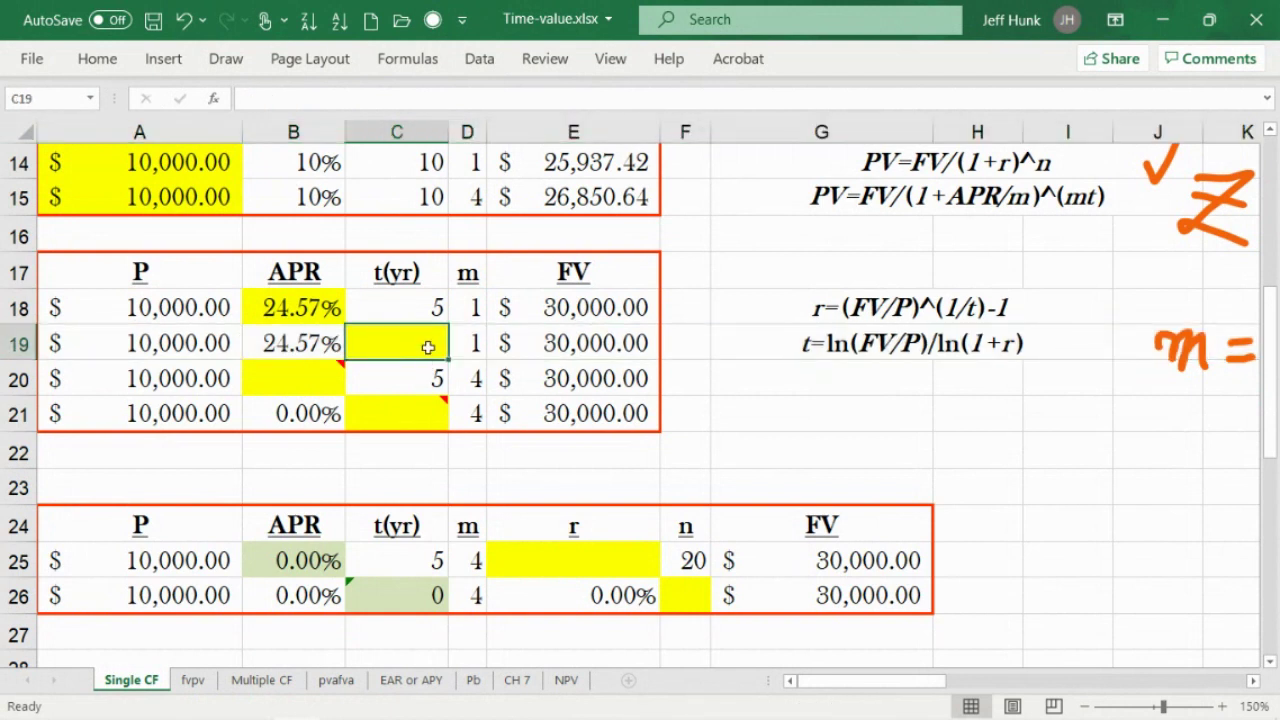
click(18, 343)
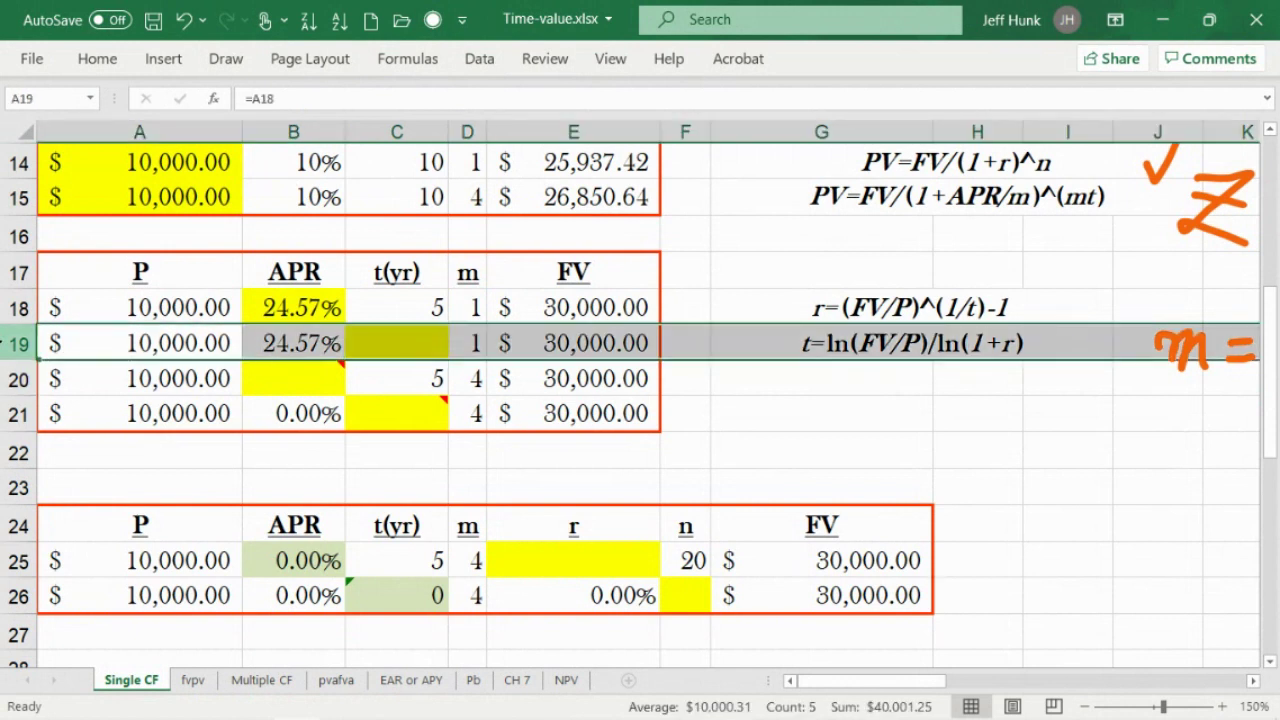
click(170, 343)
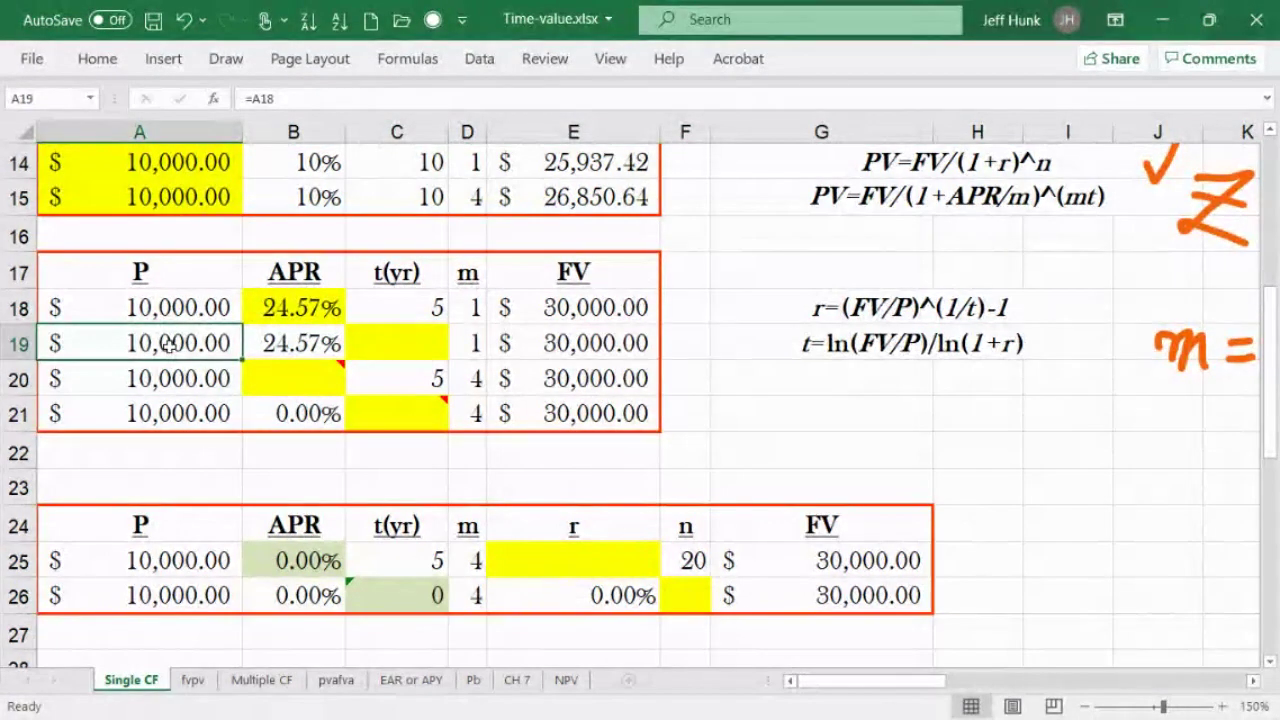
click(250, 340)
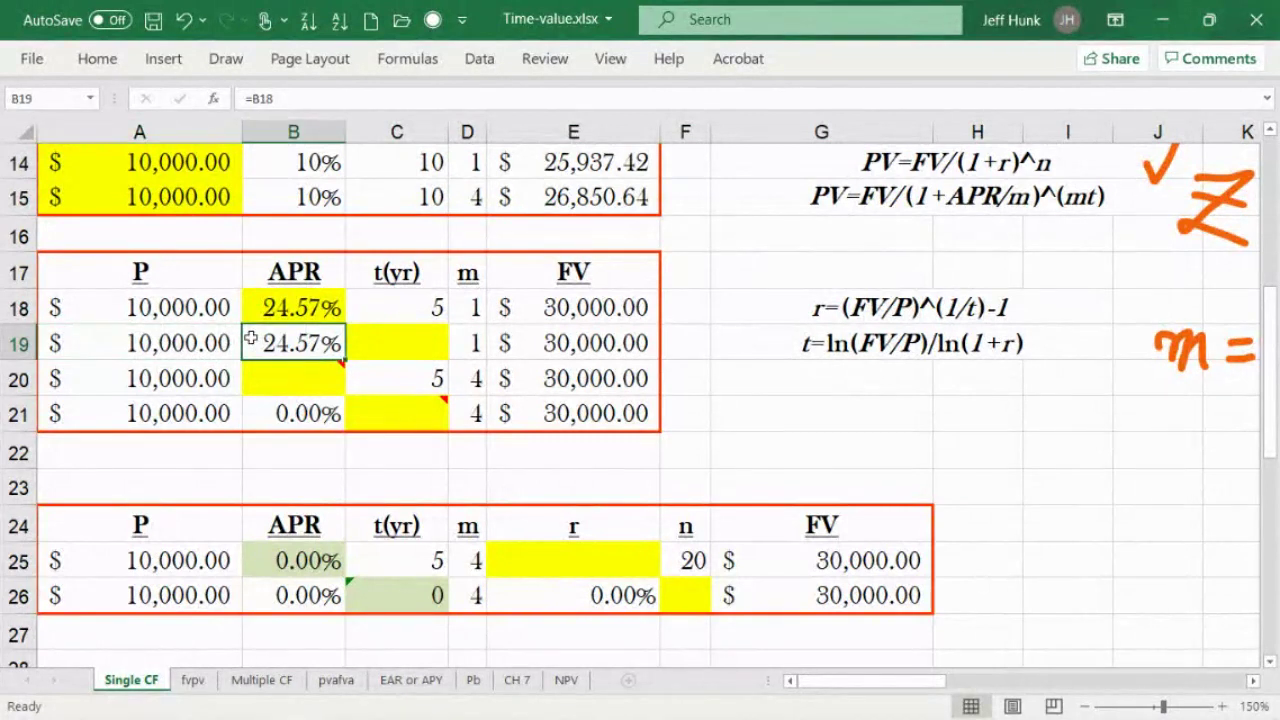
click(533, 343)
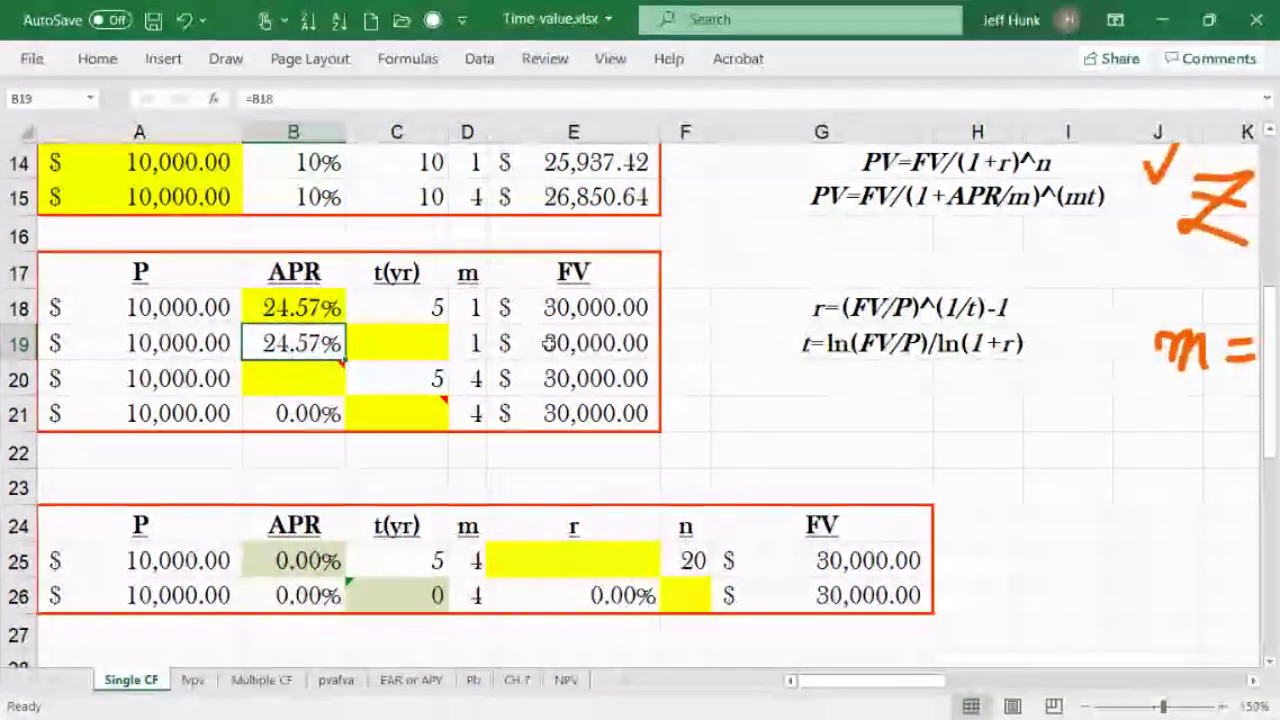
click(415, 347)
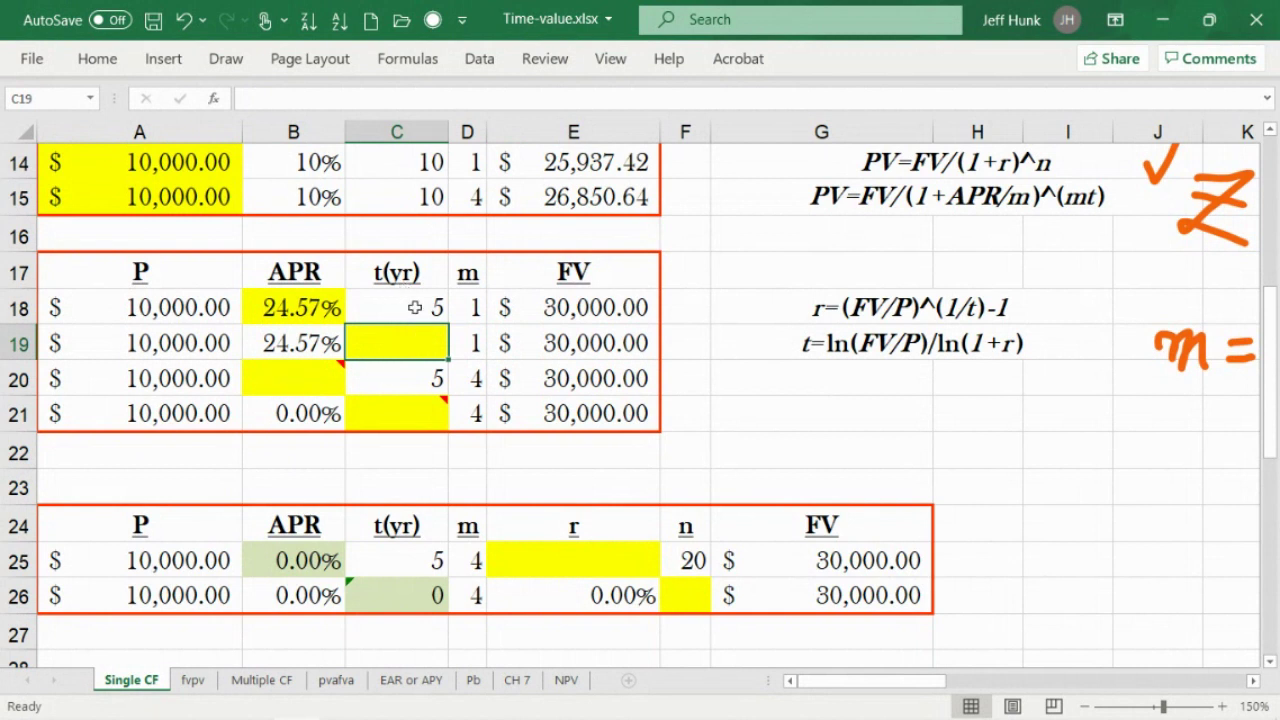
click(415, 308)
click(400, 346)
click(18, 342)
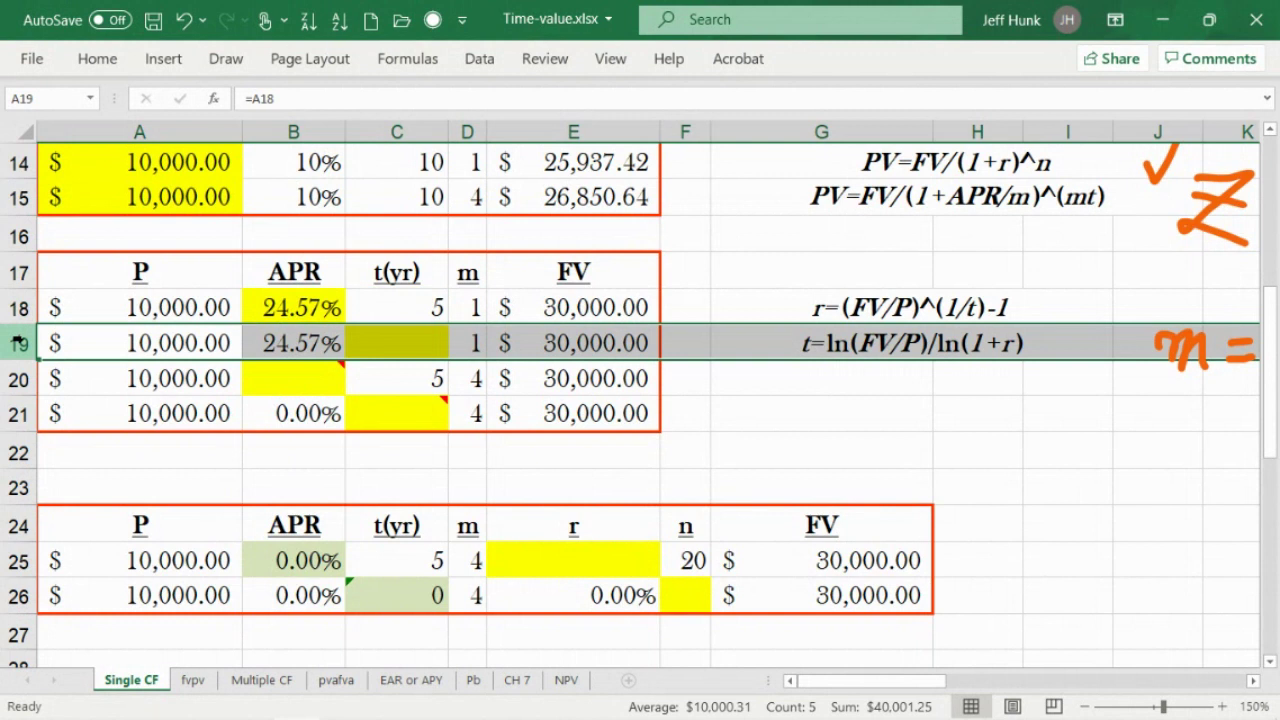
Compare the quarterly problem in row 20 with row 18, checking the m cell D20 and the empty APR cell B20.
click(270, 384)
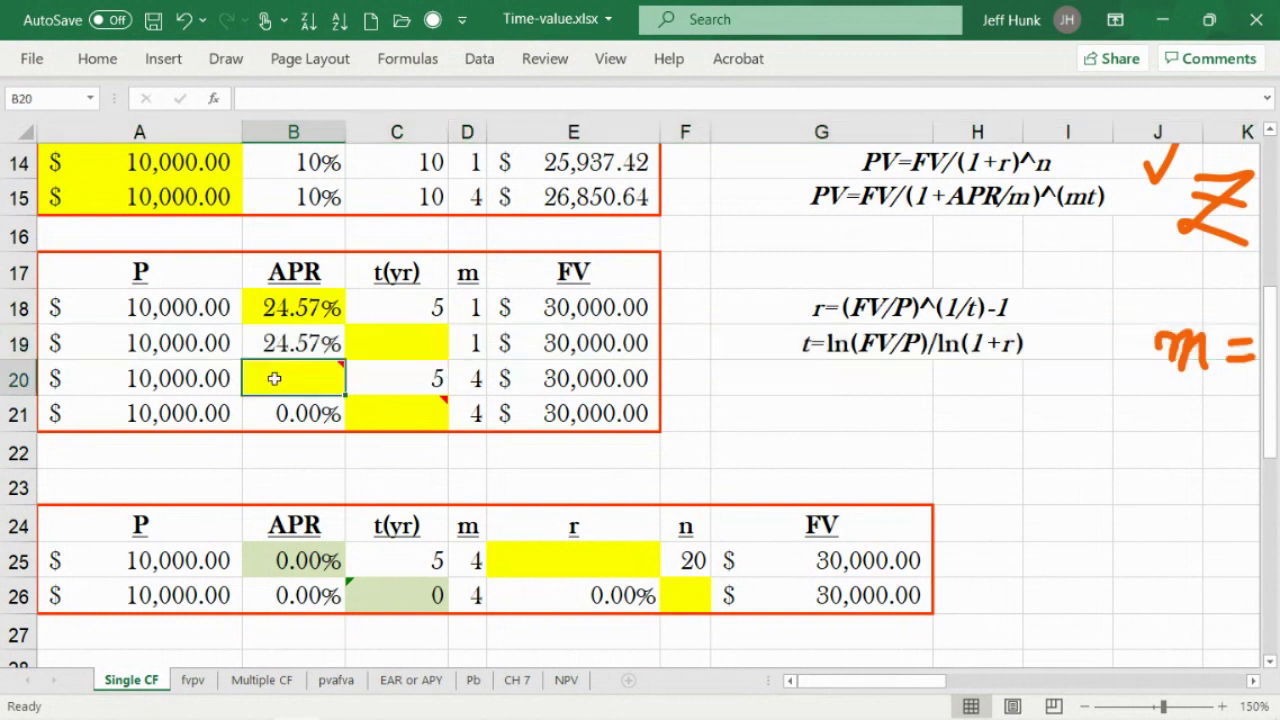
click(24, 380)
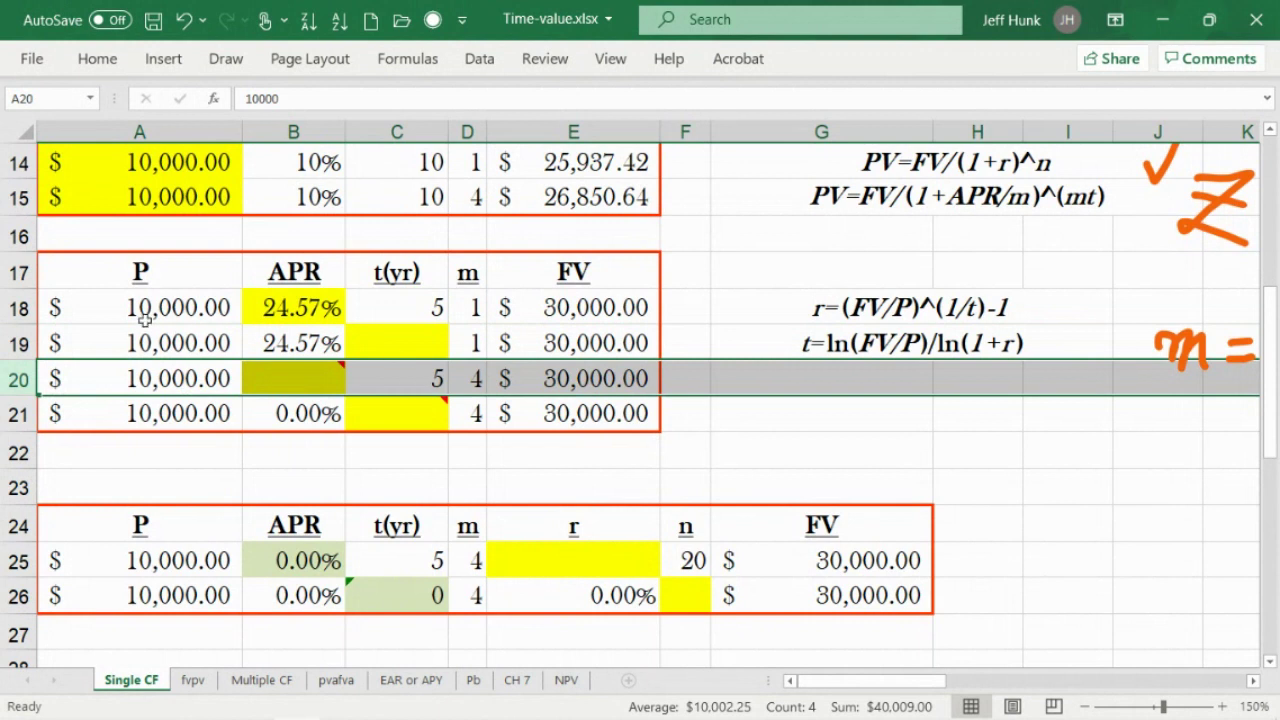
click(10, 332)
click(12, 308)
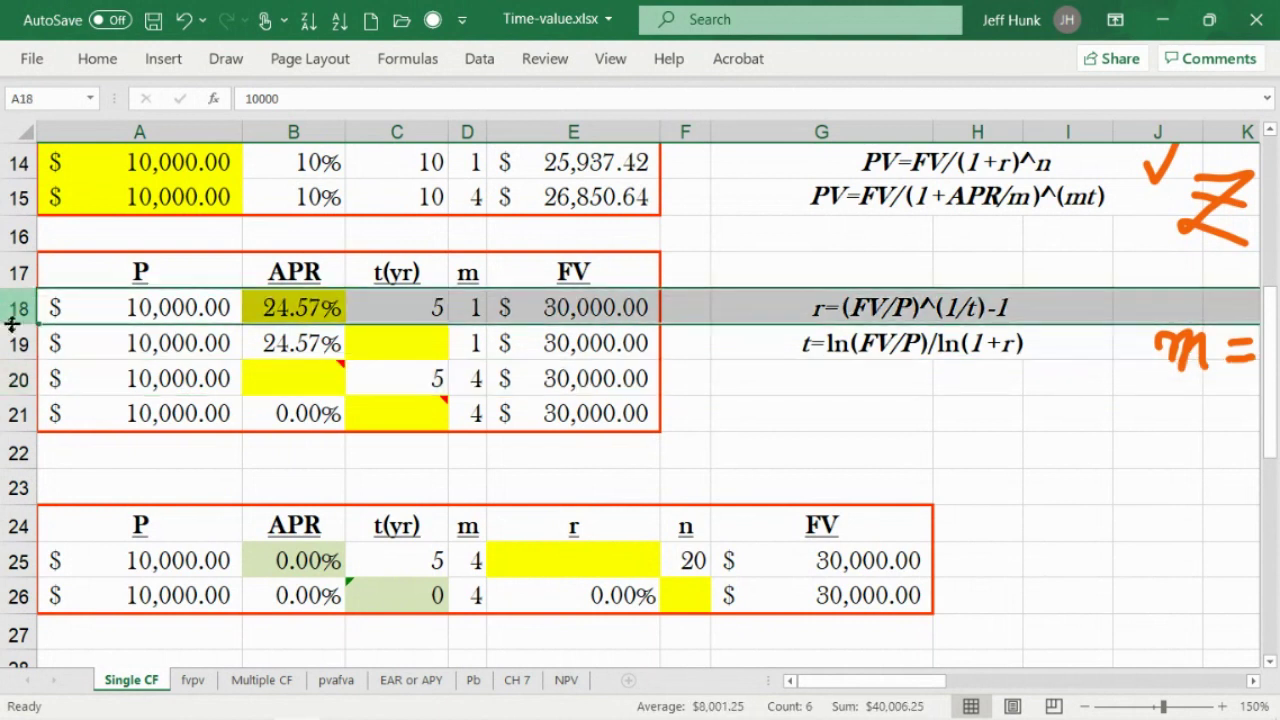
click(24, 374)
click(470, 372)
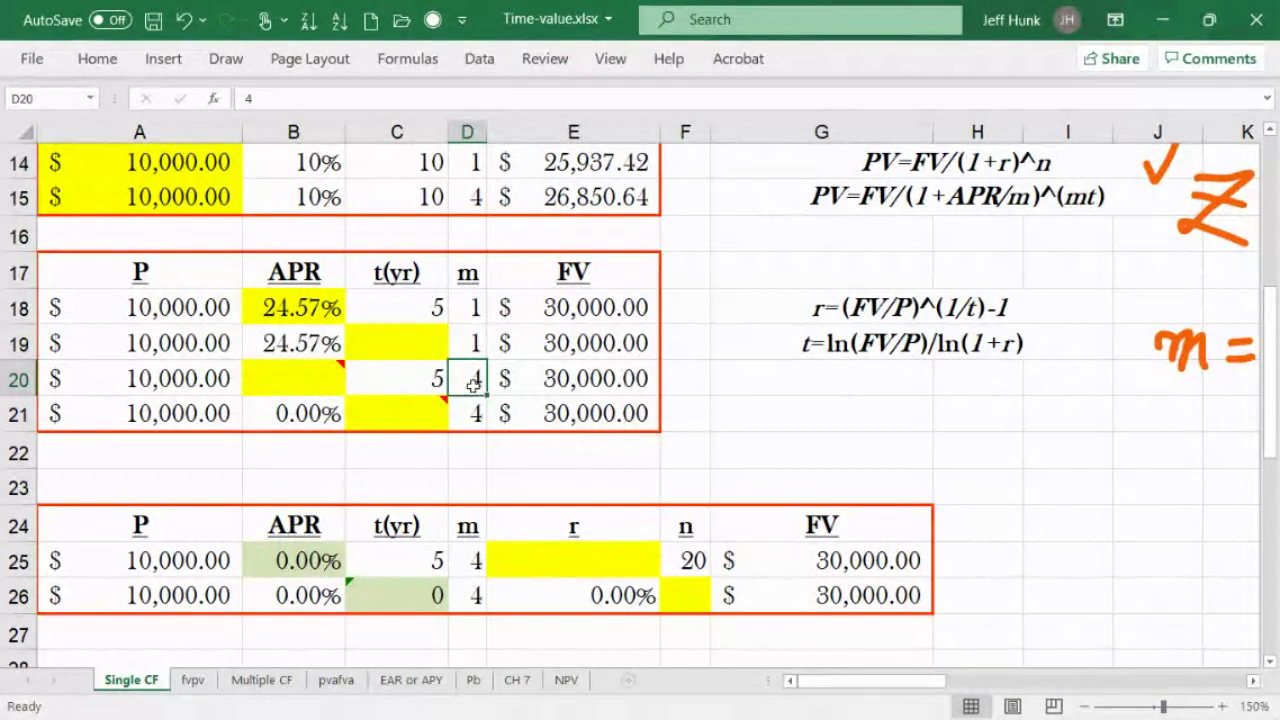
click(312, 380)
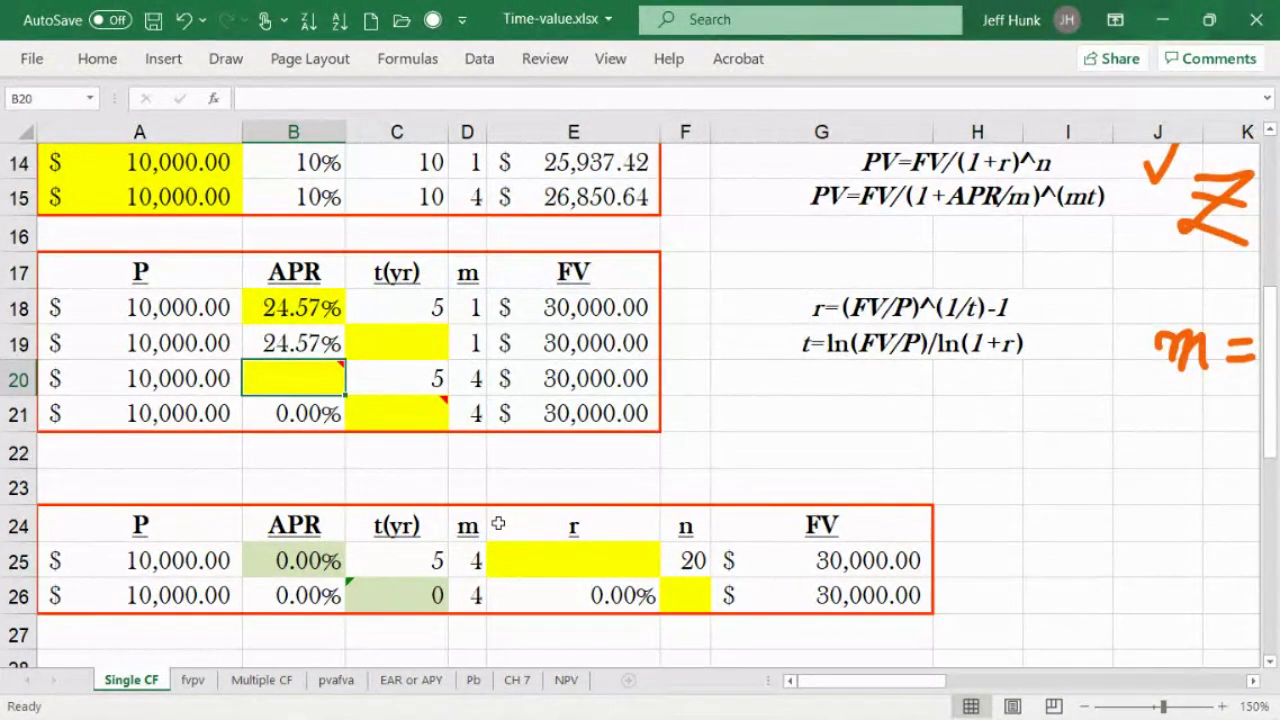
mouse_move(301, 378)
Review the periodic rate problem in row 25 and clear the formula from the n cell F25.
click(12, 562)
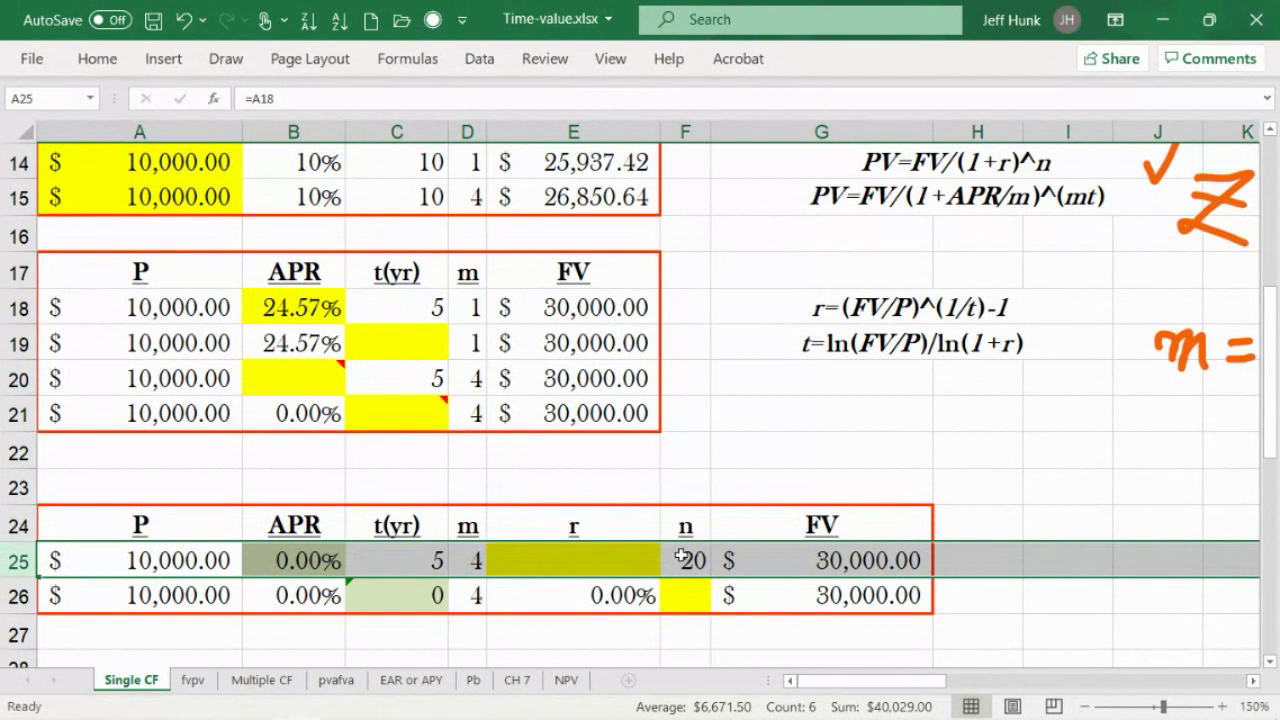
click(567, 561)
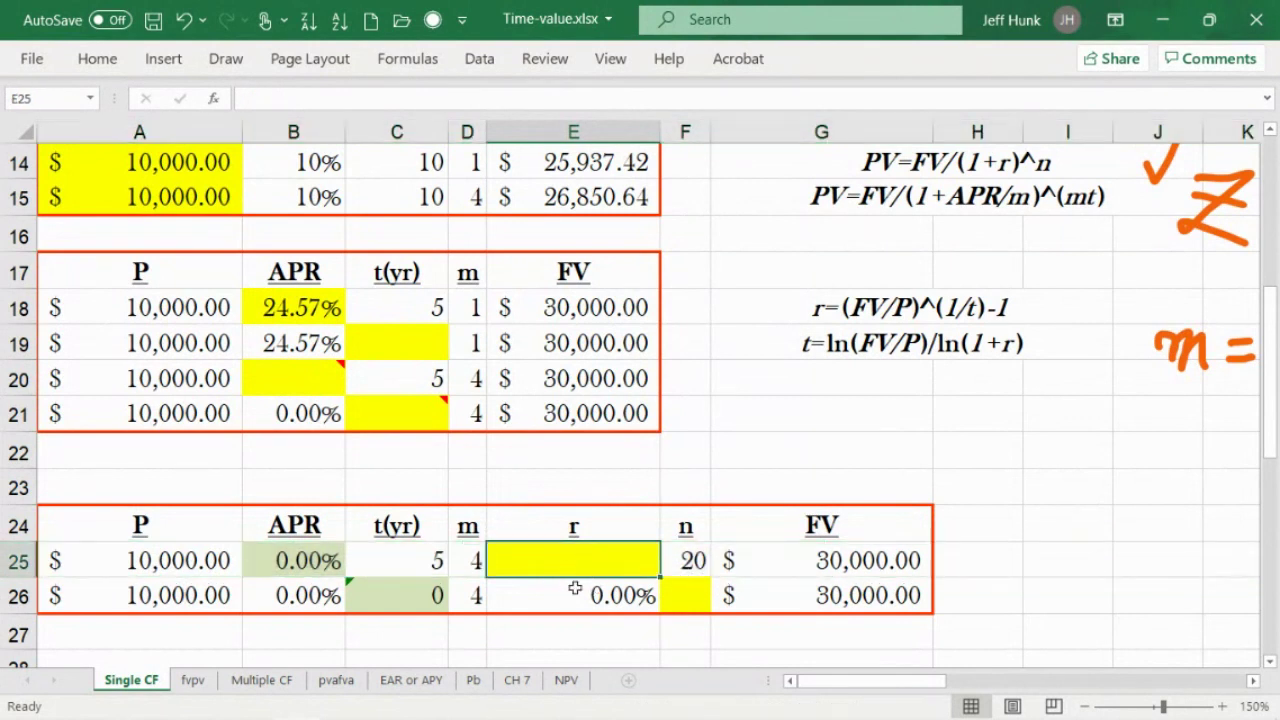
click(694, 561)
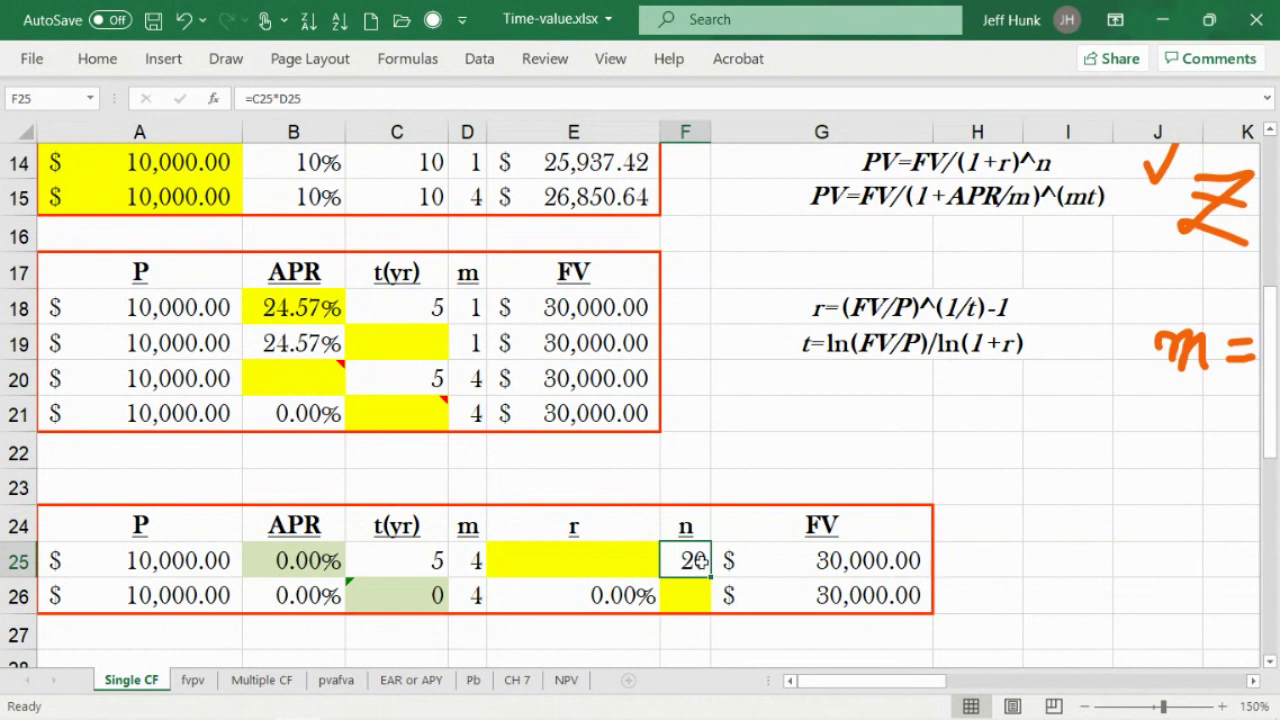
key(Delete)
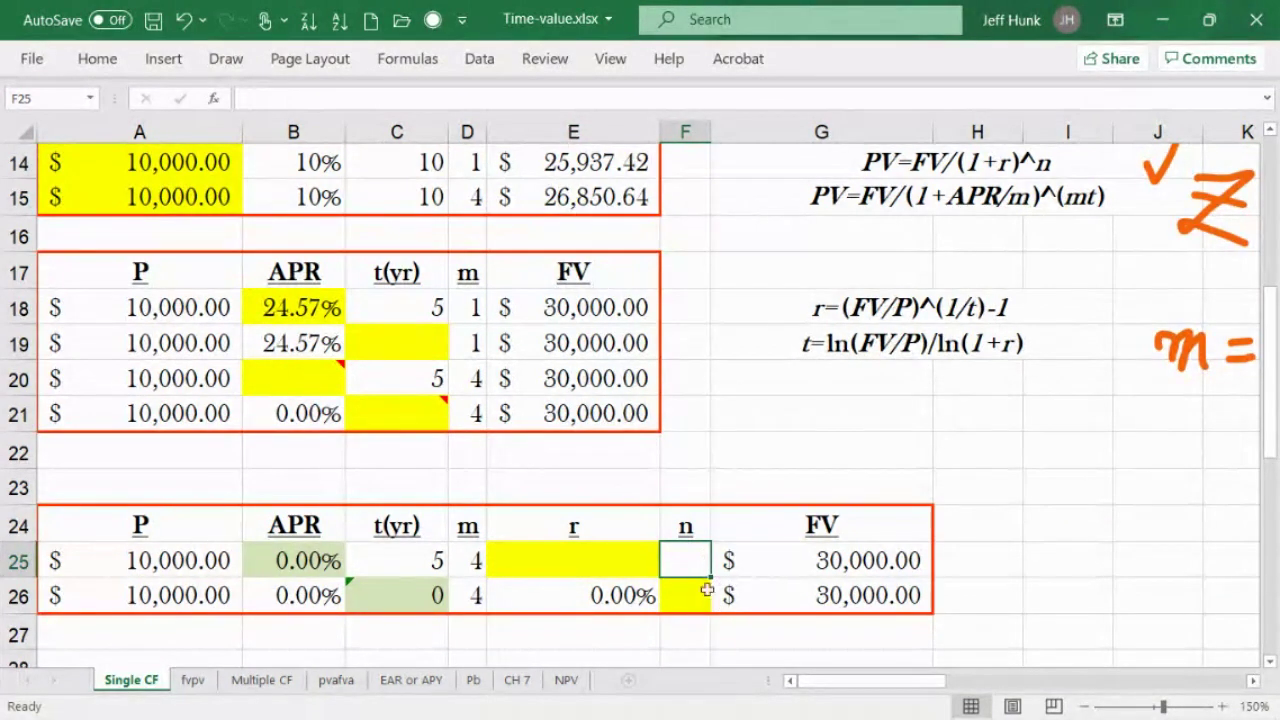
Fill the n cell F25 with the same light green as the APR cell B25.
click(100, 70)
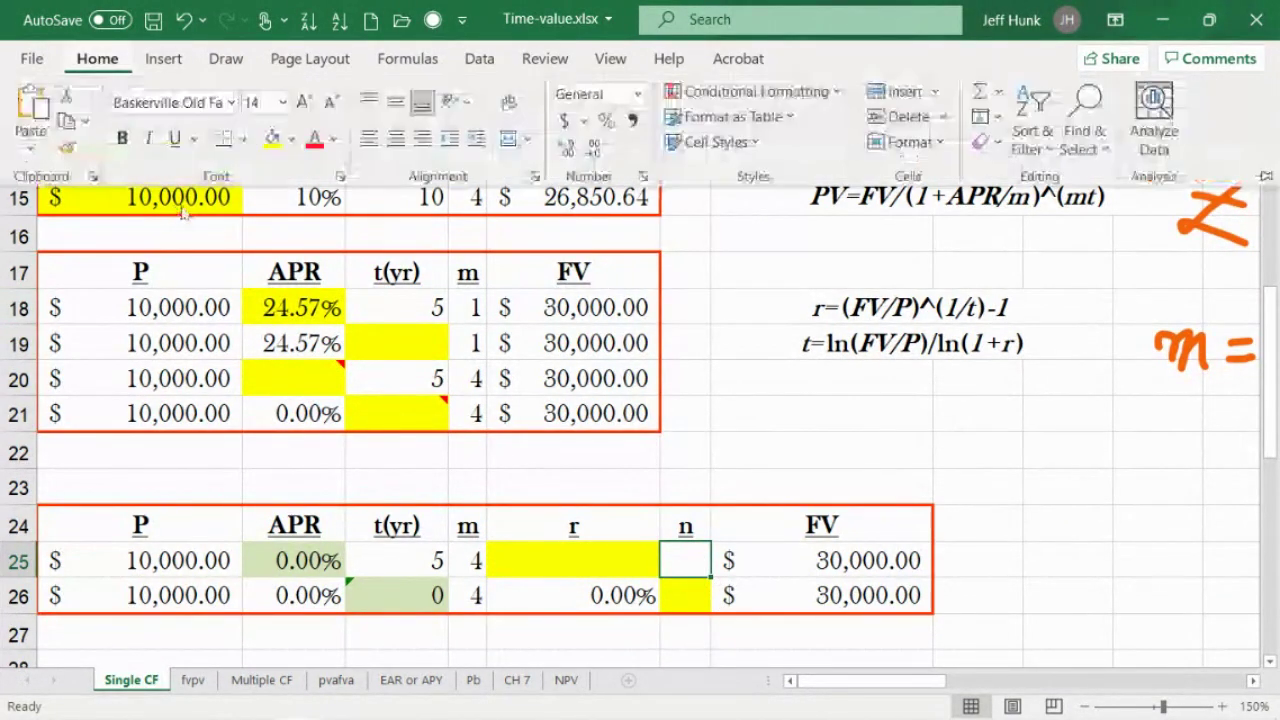
click(292, 140)
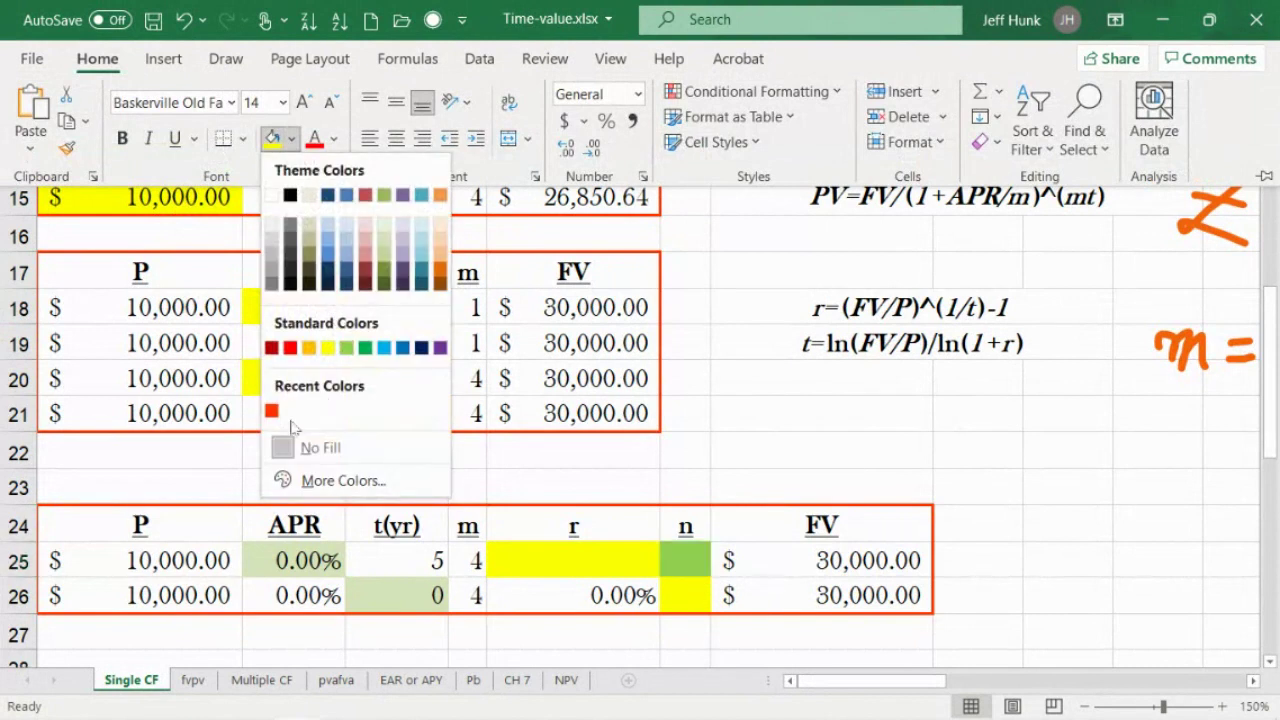
click(344, 347)
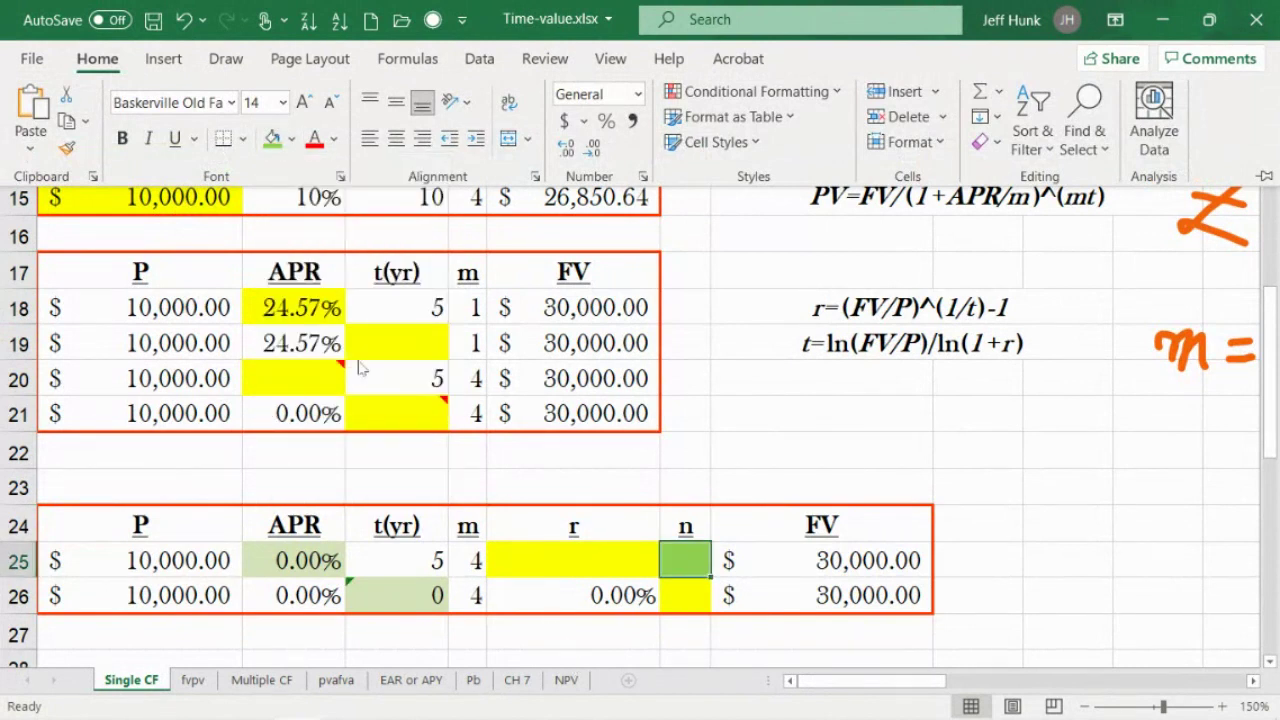
click(294, 140)
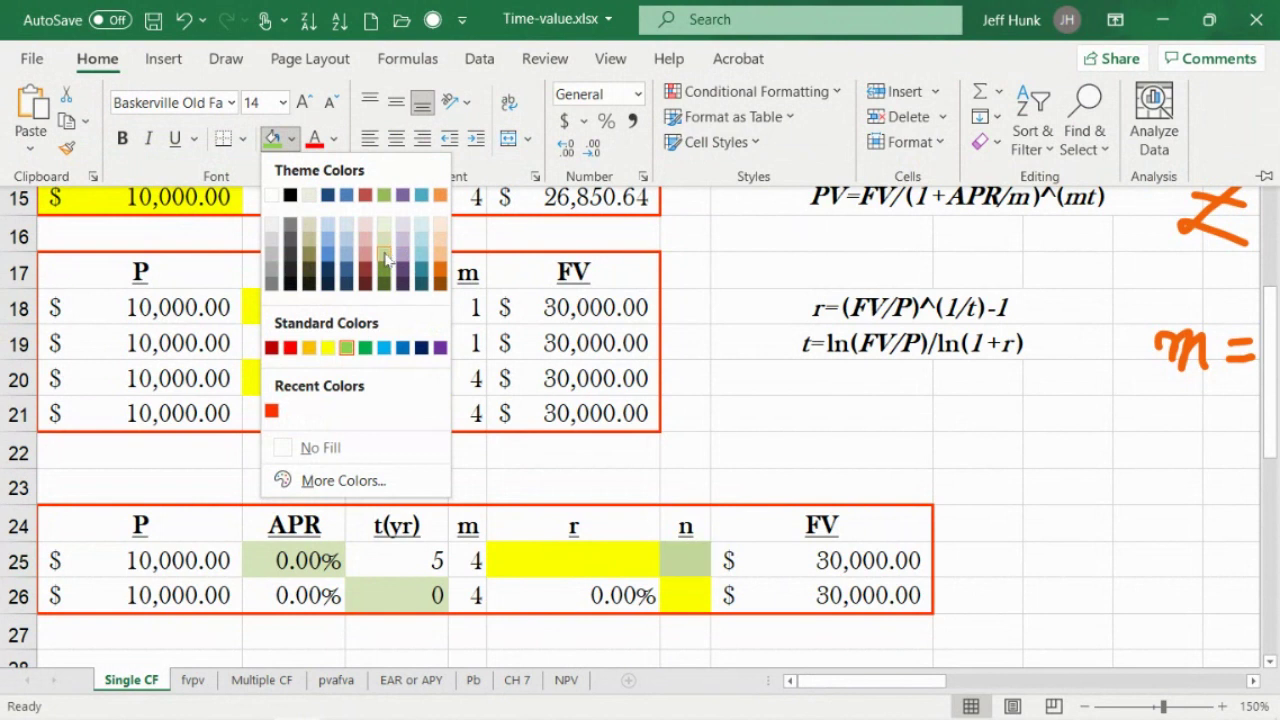
key(Escape)
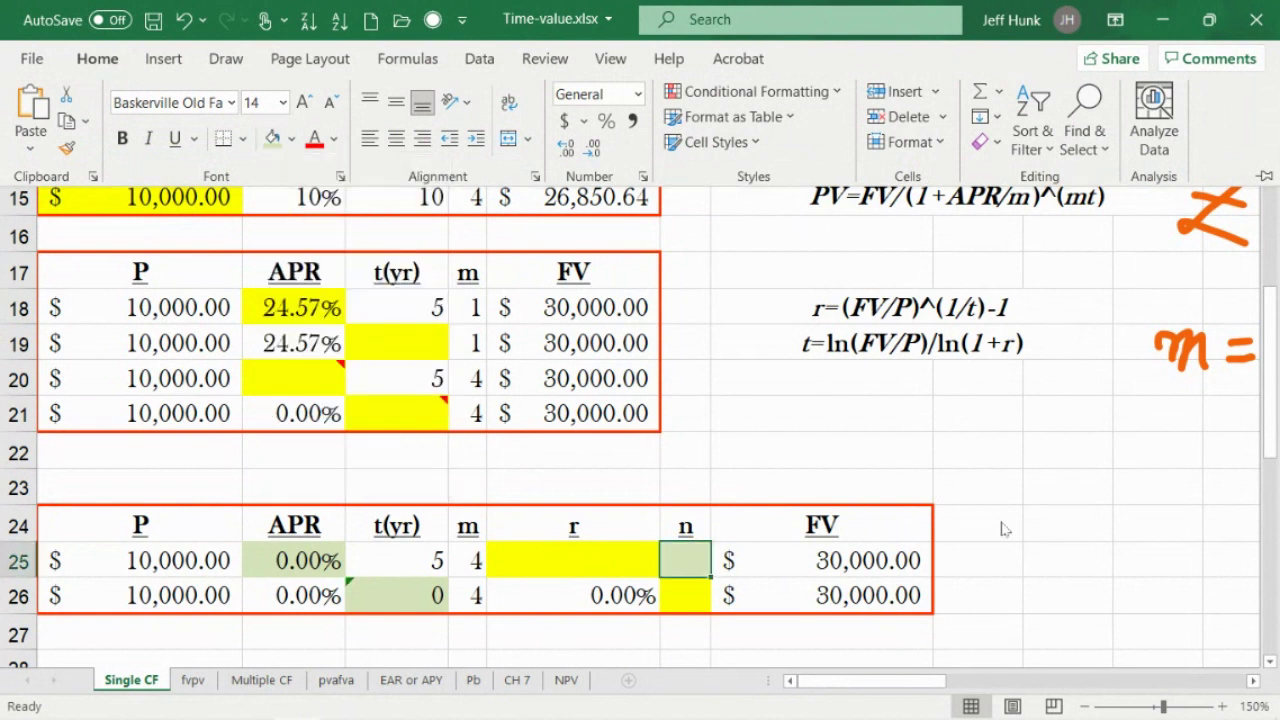
key(ctrl+F1)
click(1037, 561)
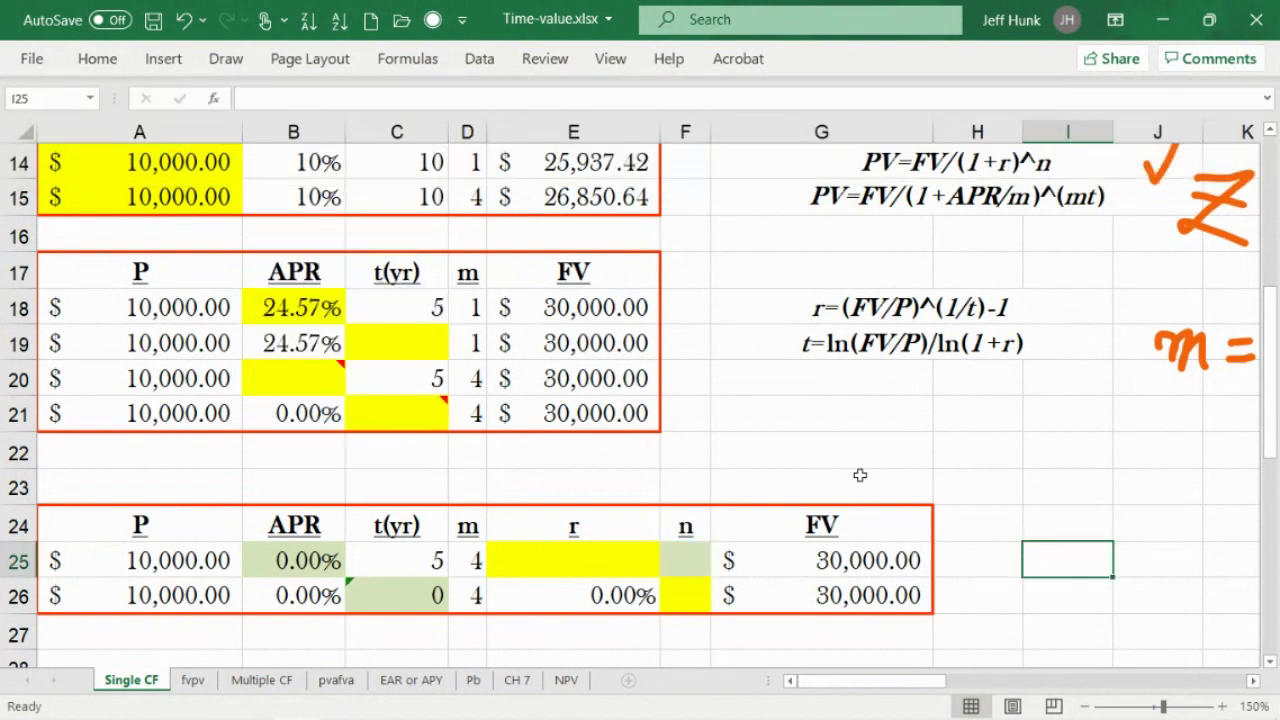
Examine the row 25 inputs, the r heading and the m cell D25 against the empty periodic rate cell E25.
click(530, 563)
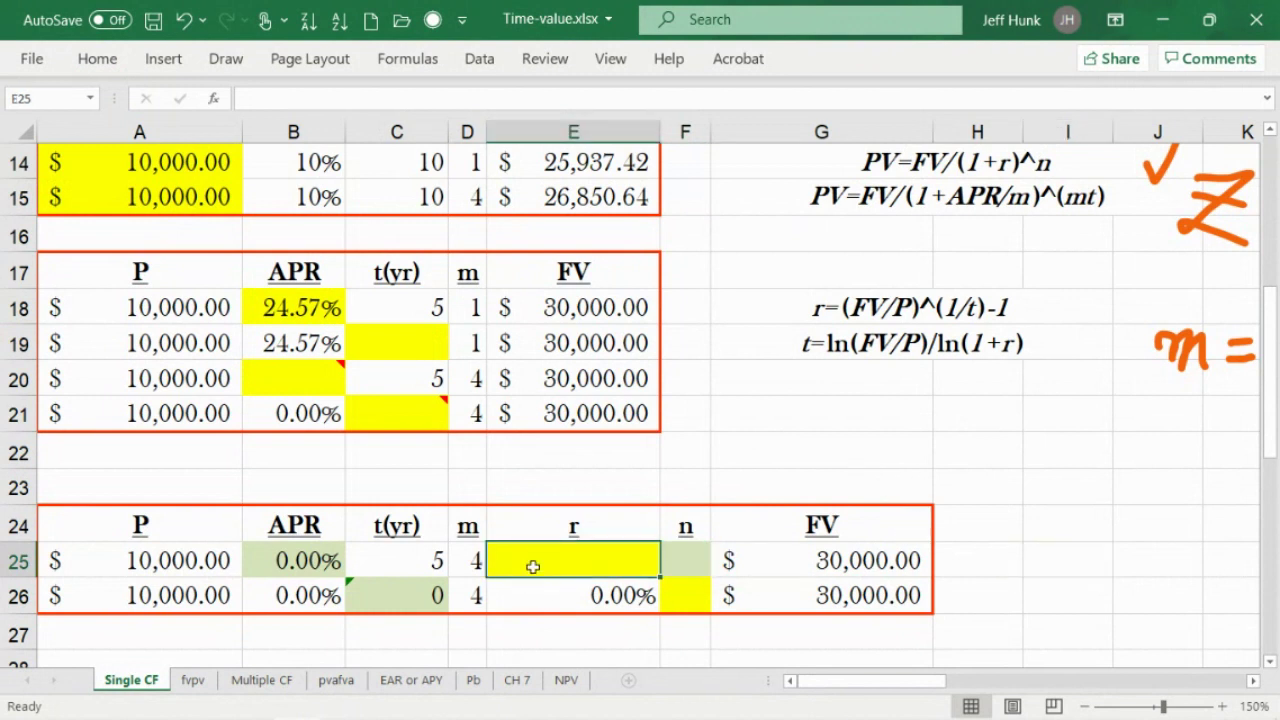
click(4, 557)
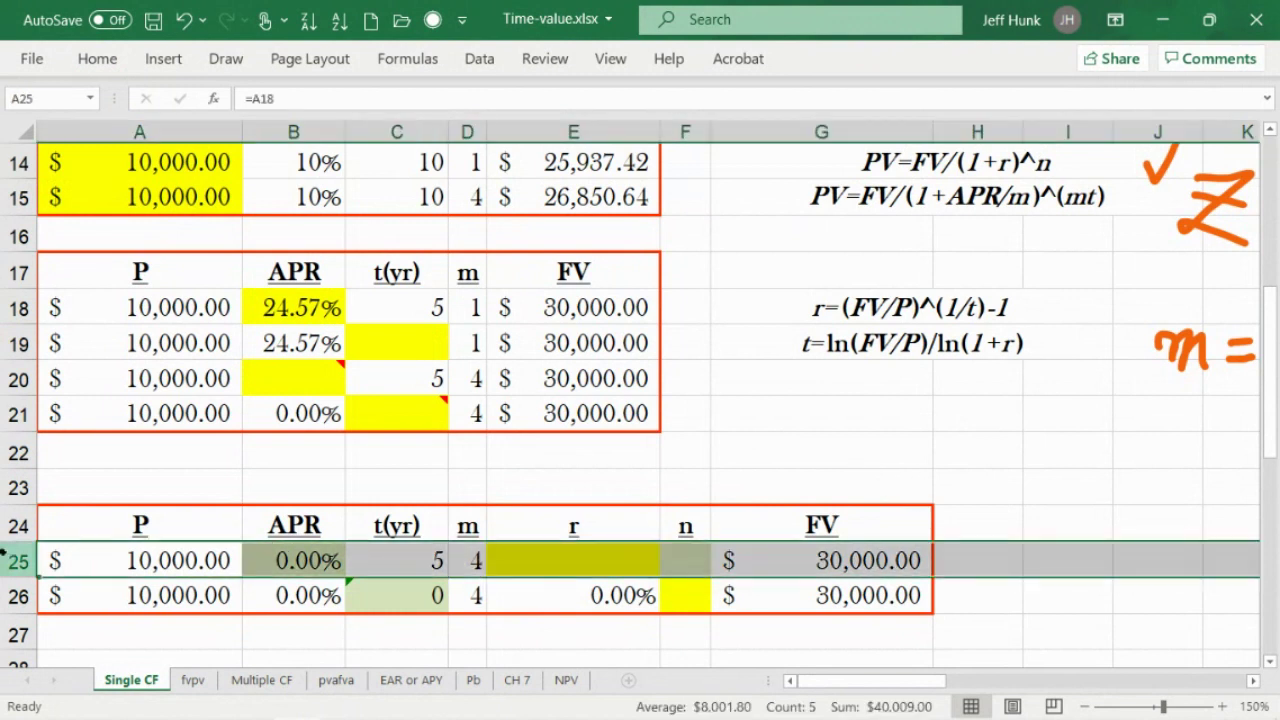
click(533, 563)
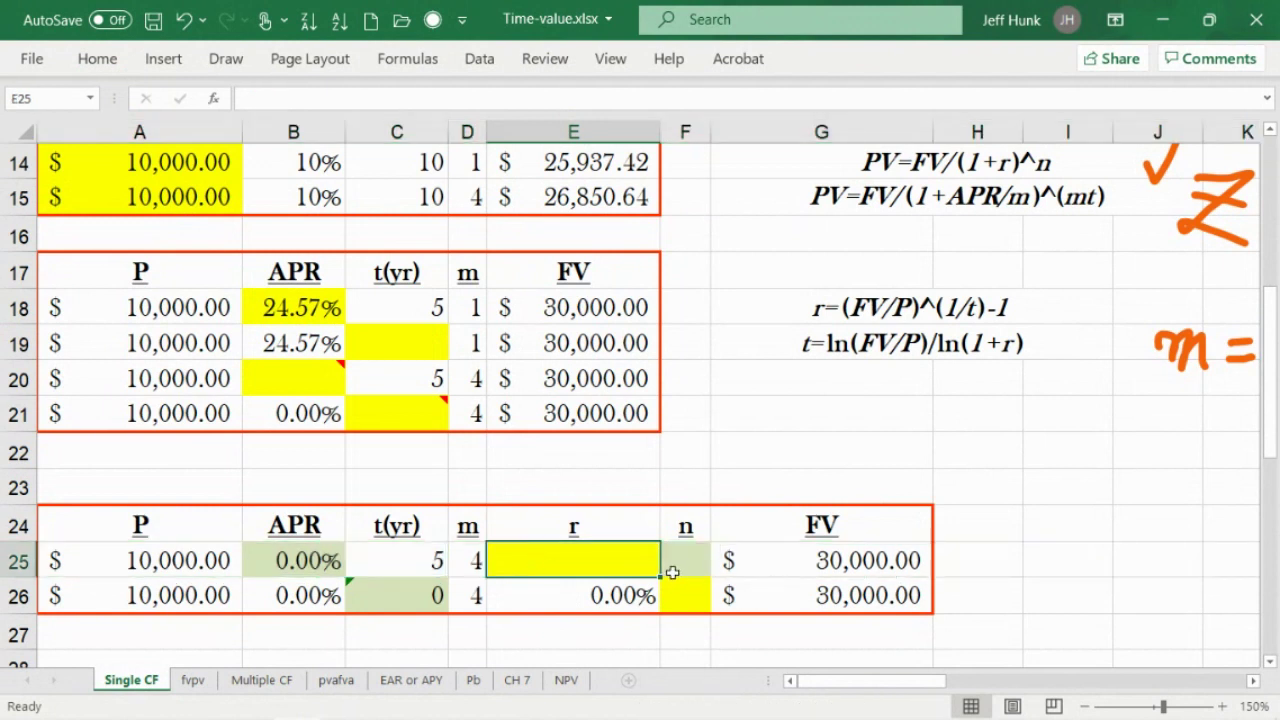
click(594, 529)
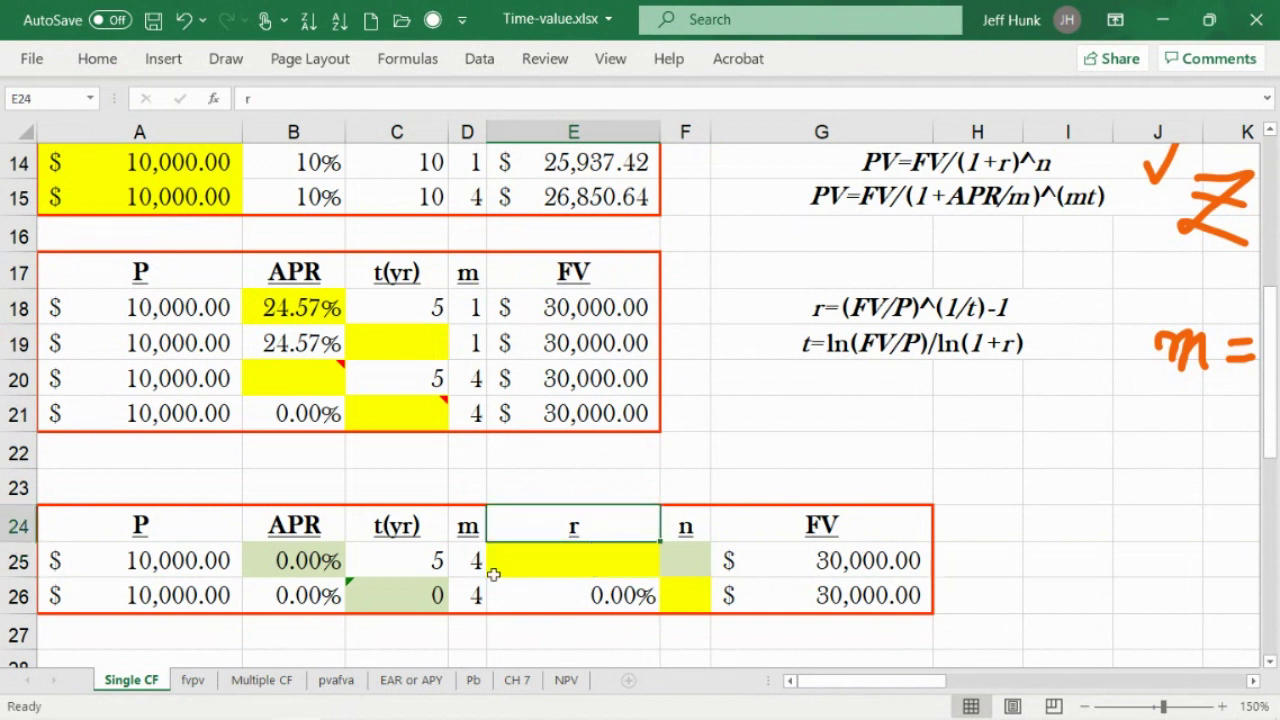
click(455, 564)
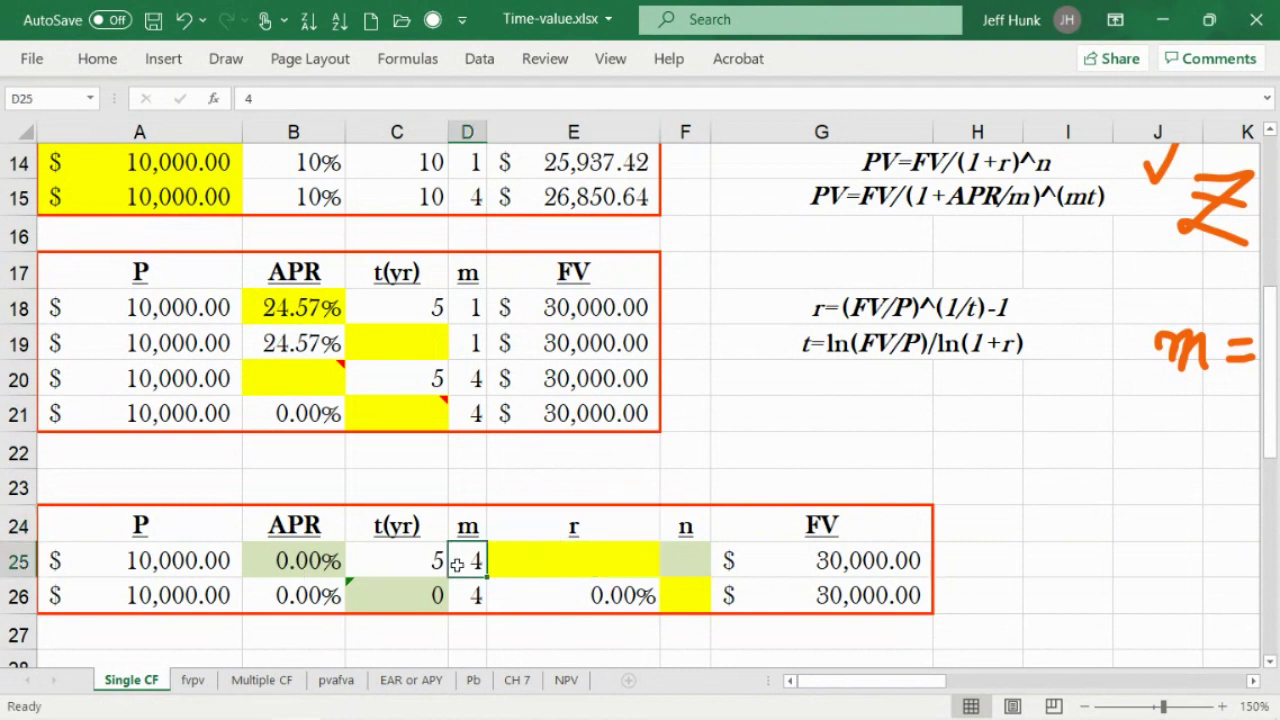
click(610, 560)
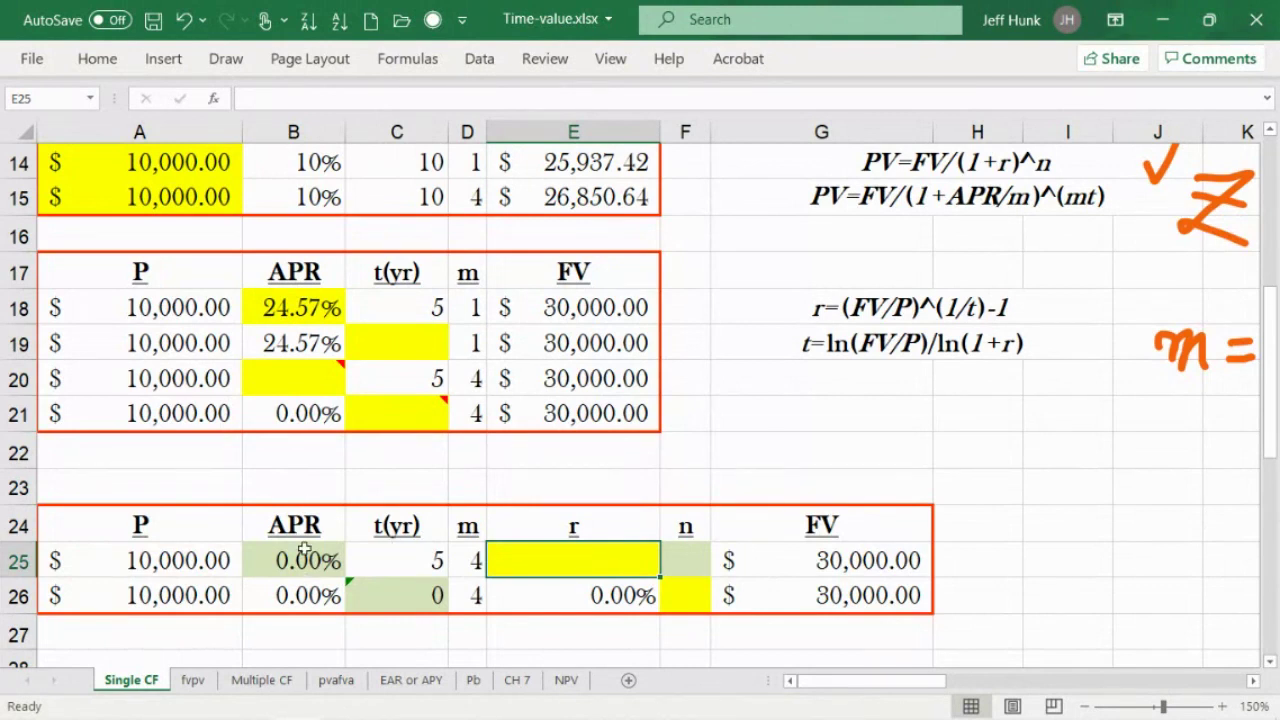
click(8, 561)
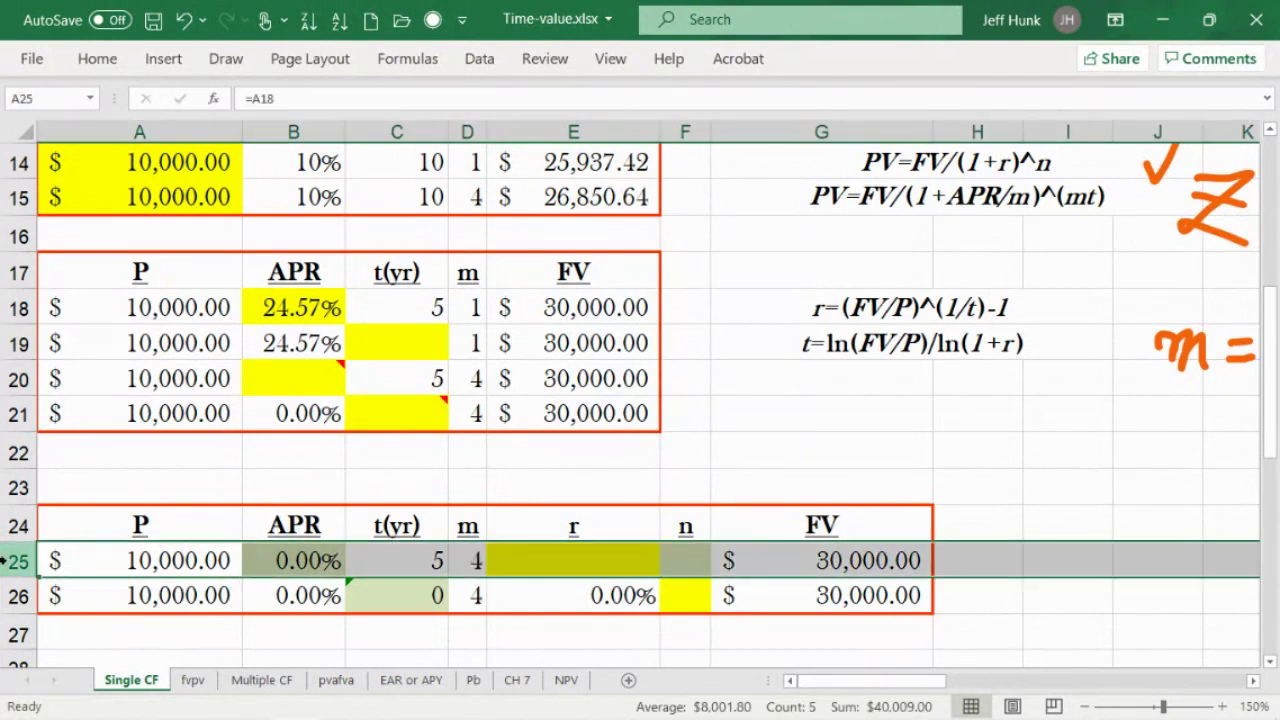
click(540, 556)
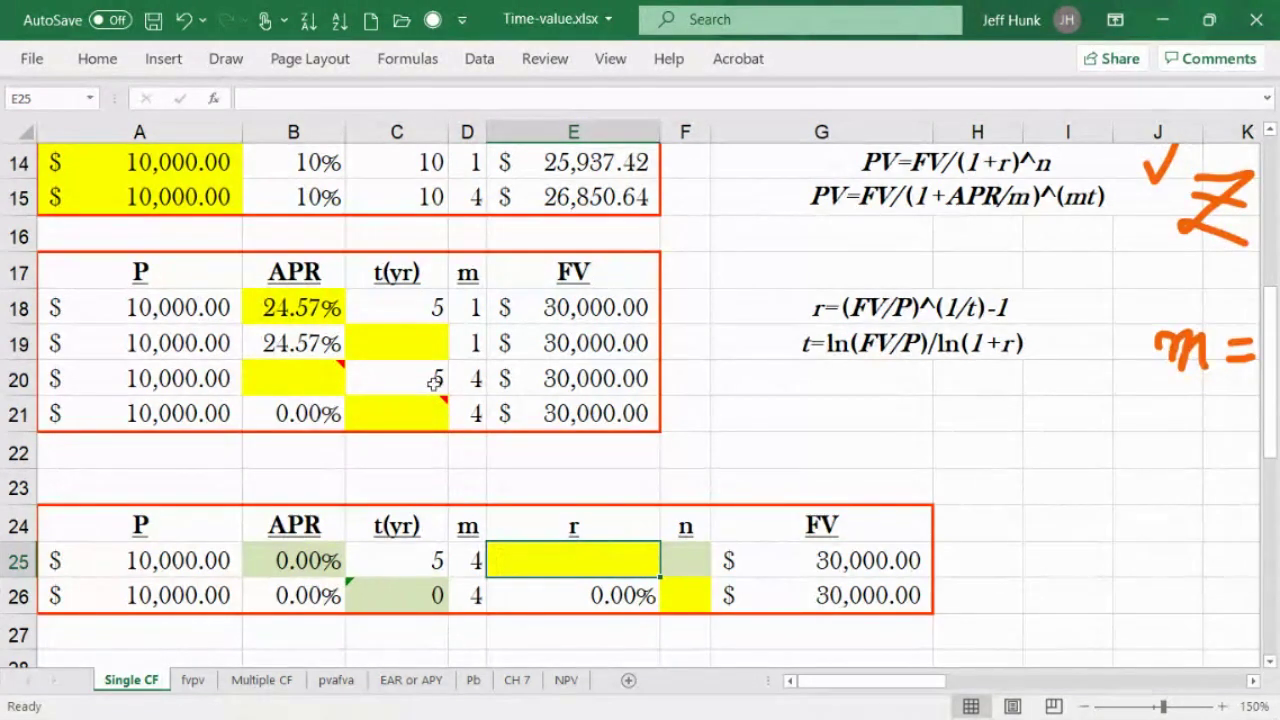
Compare the APR cells B20 and B18, including the note on B20, with the periodic rate cell E25.
click(304, 381)
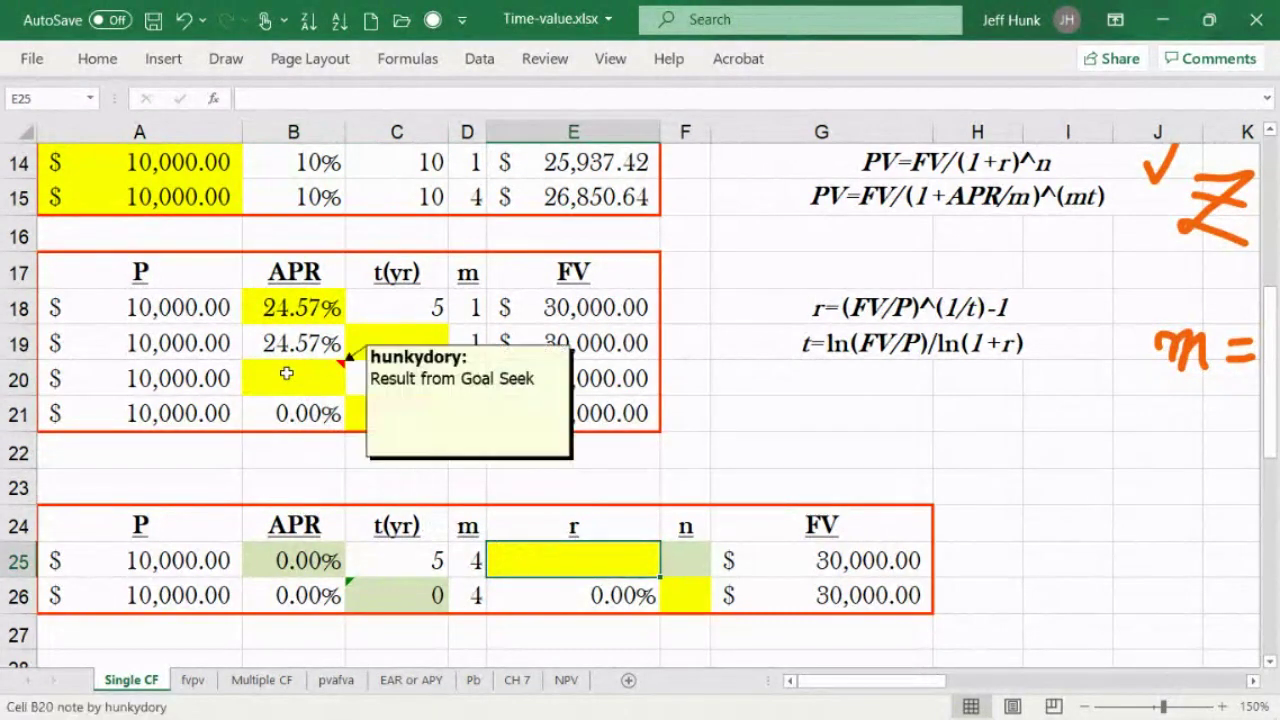
click(535, 562)
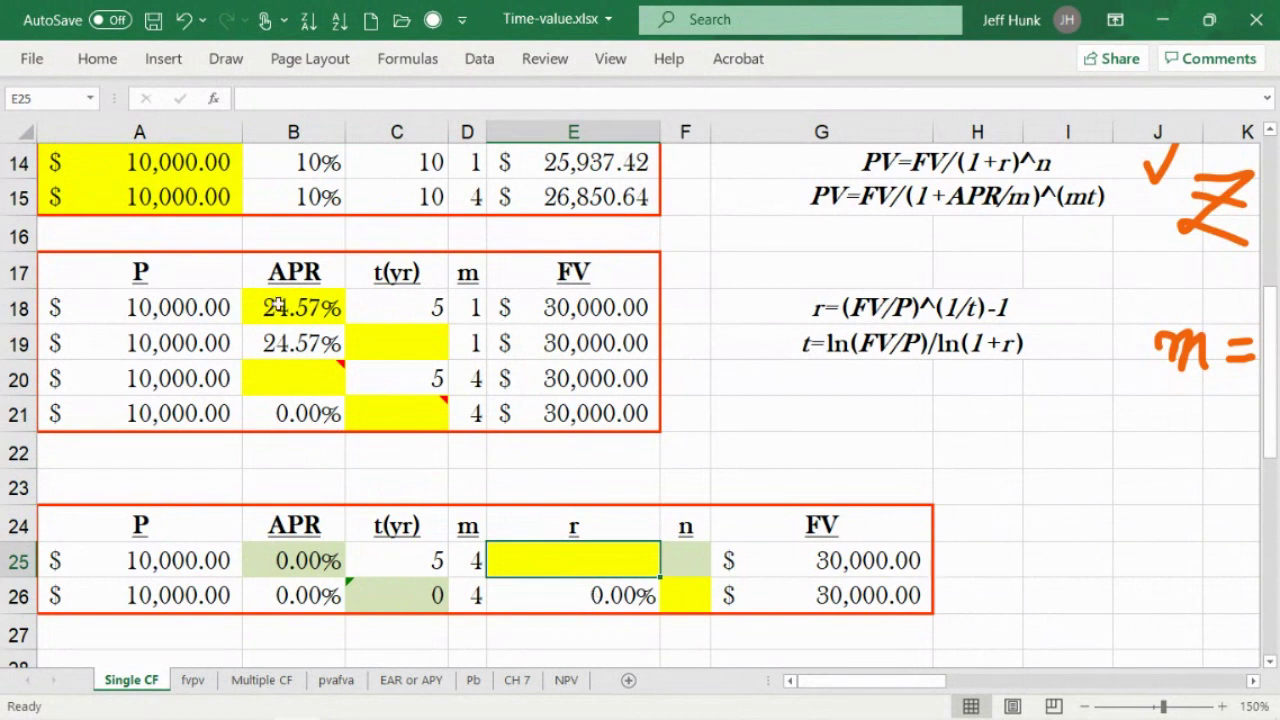
click(260, 386)
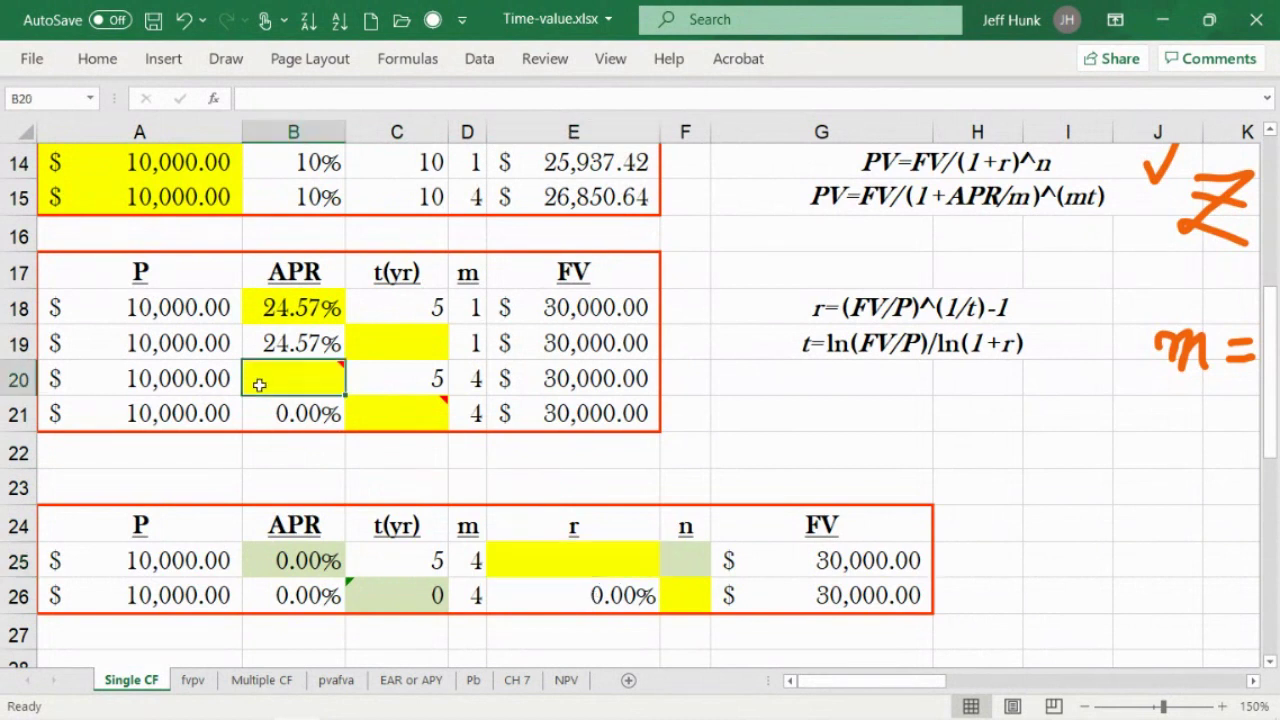
click(288, 308)
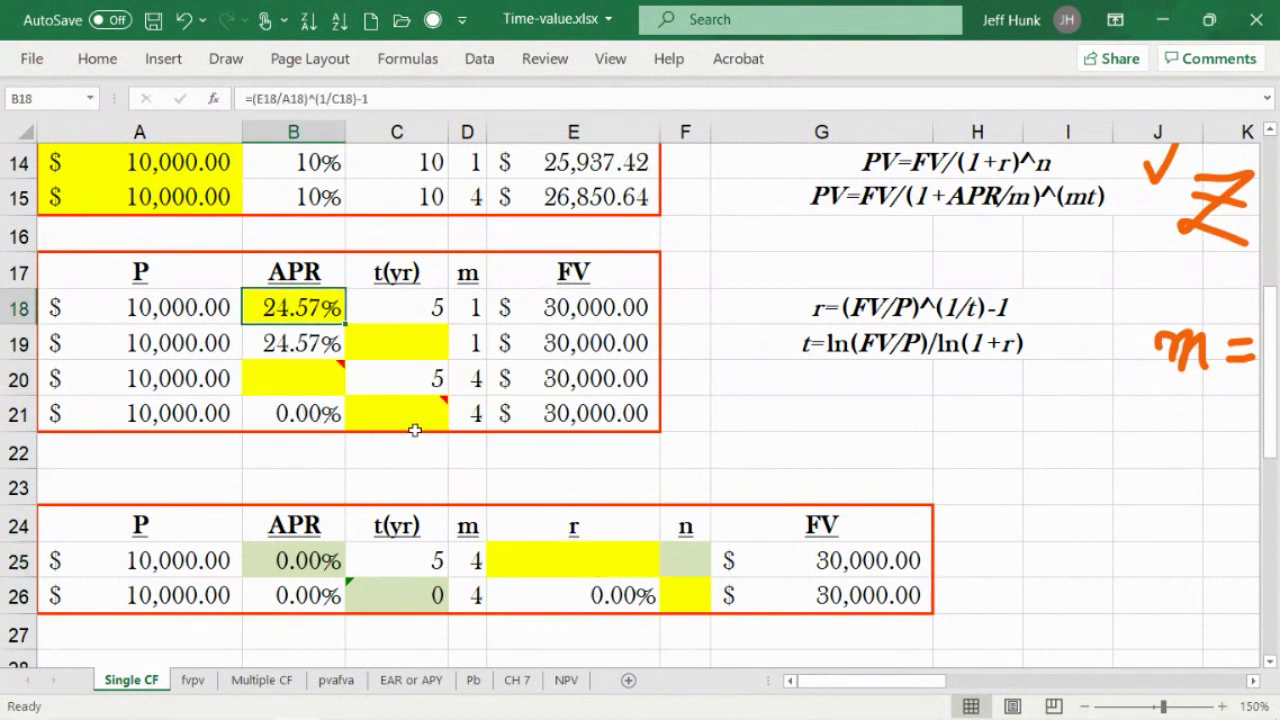
click(543, 568)
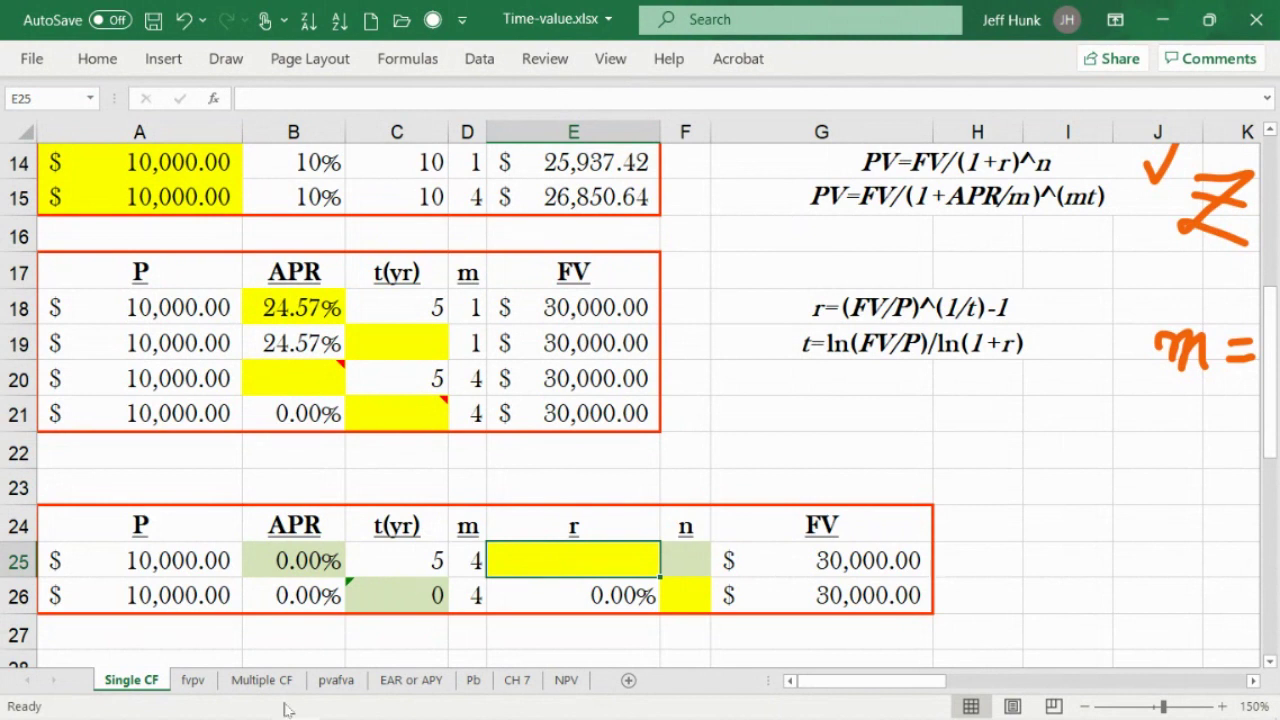
Inspect the cell references behind the P cell A25 and the FV cell G25.
click(779, 557)
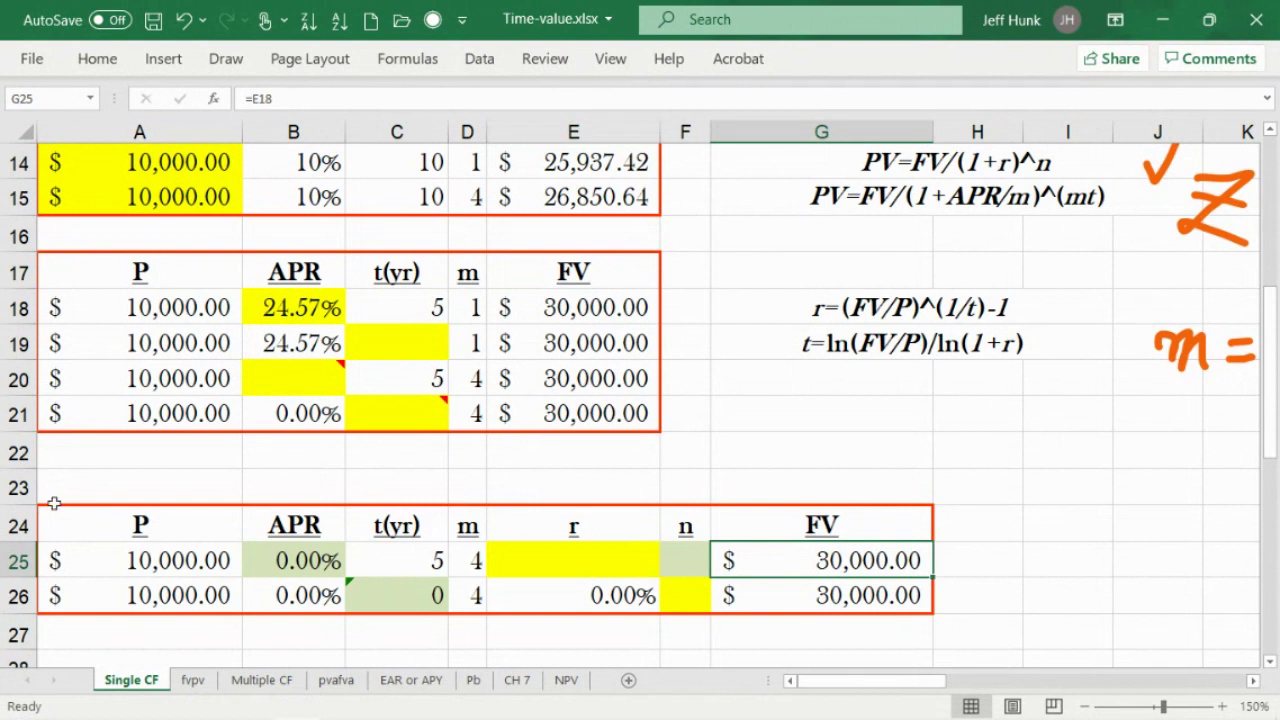
click(72, 567)
click(778, 570)
click(18, 561)
click(112, 563)
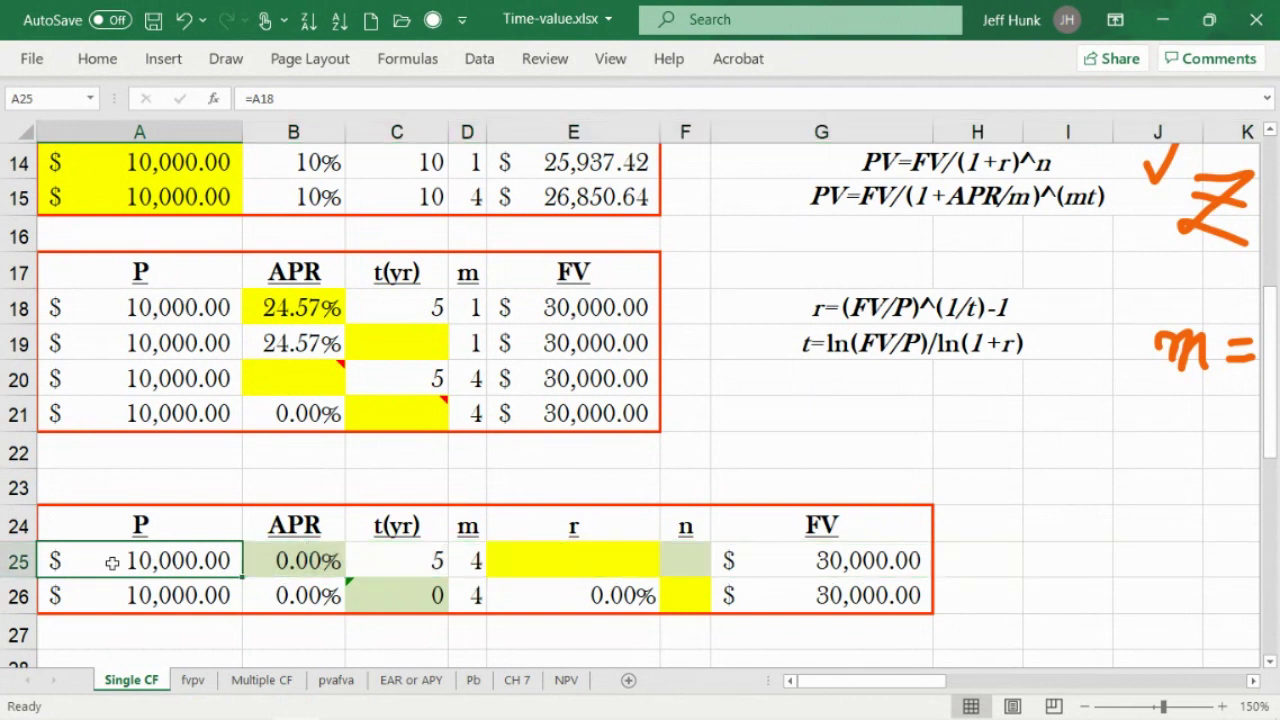
click(857, 562)
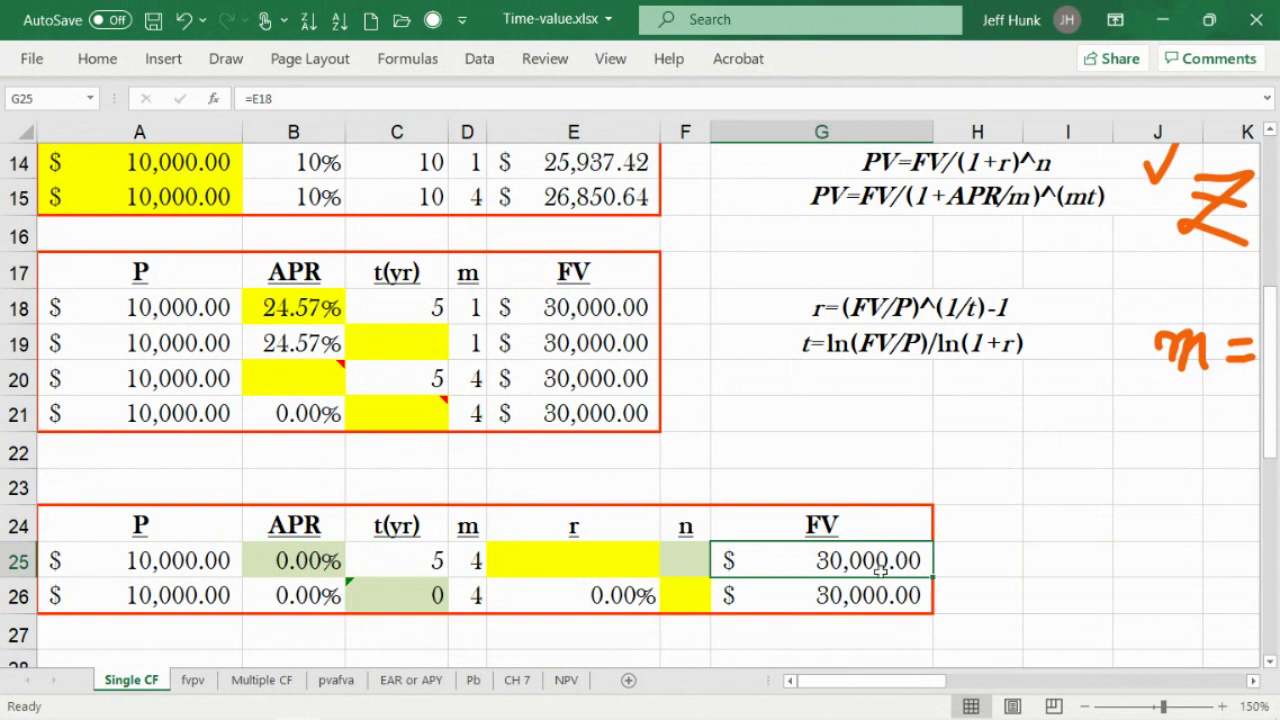
Compare the APR formula in B25 with the one in B18 and the empty periodic rate cell E25.
click(620, 545)
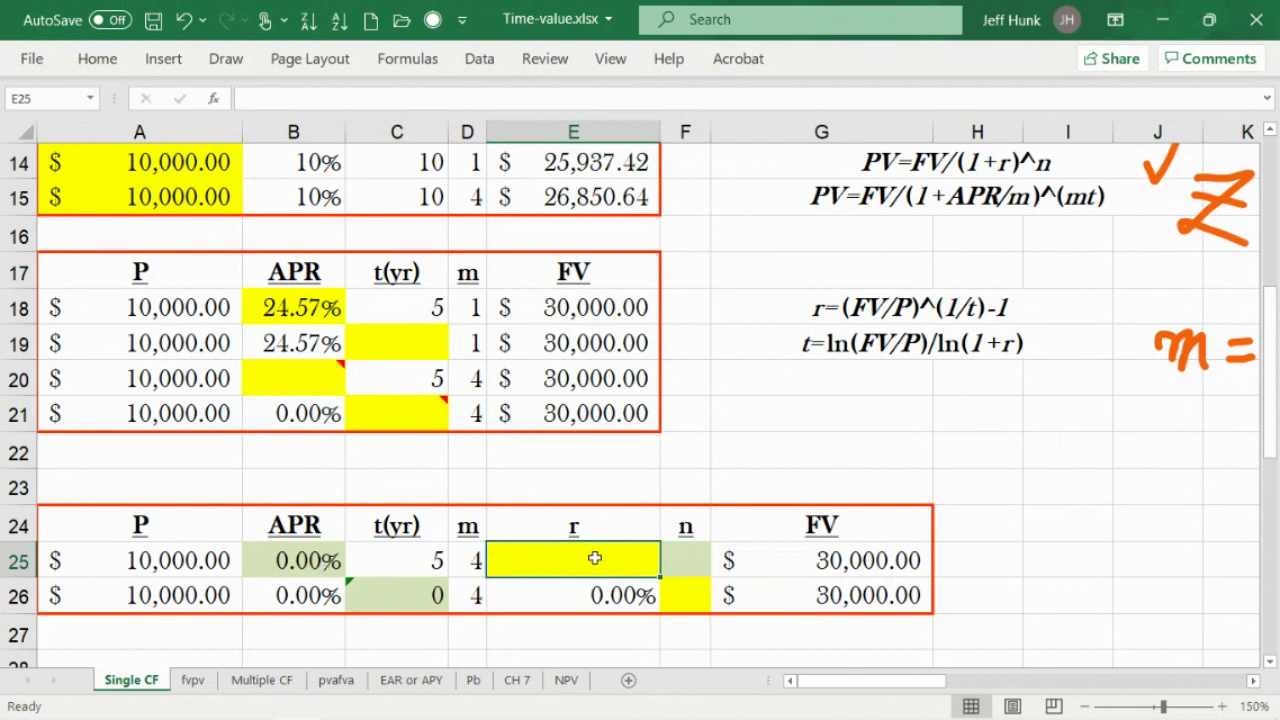
click(298, 561)
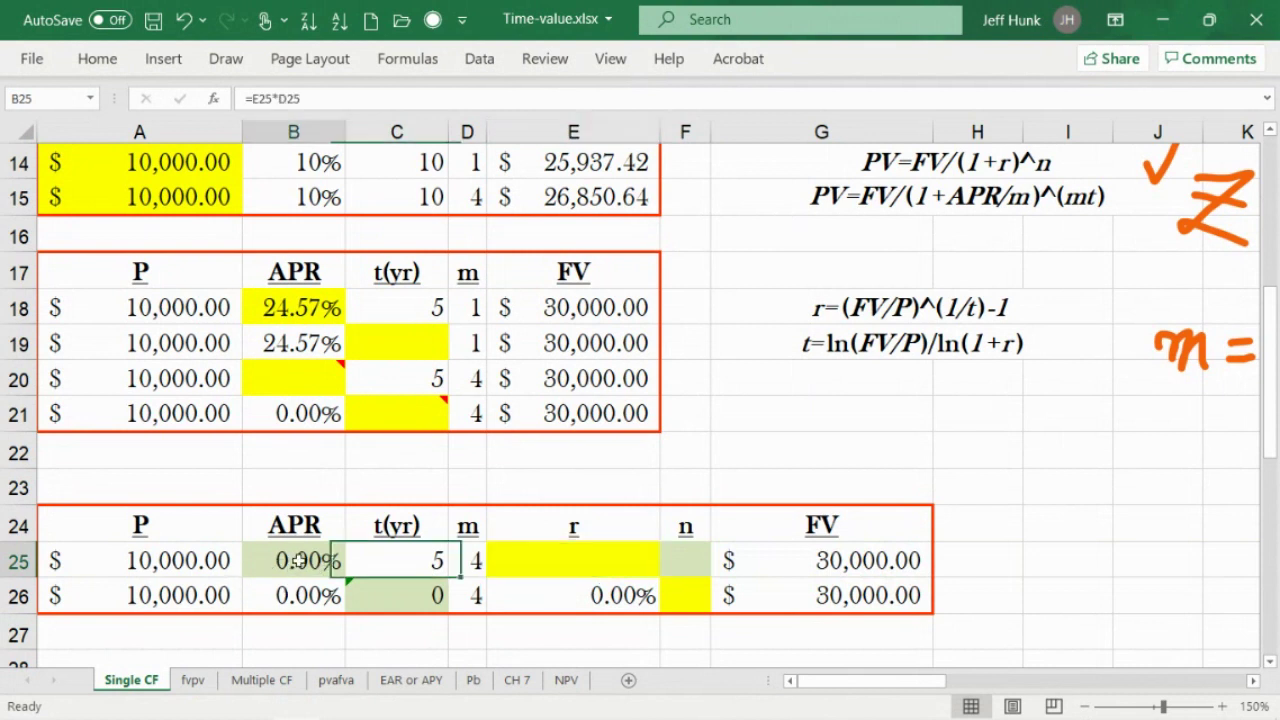
click(296, 309)
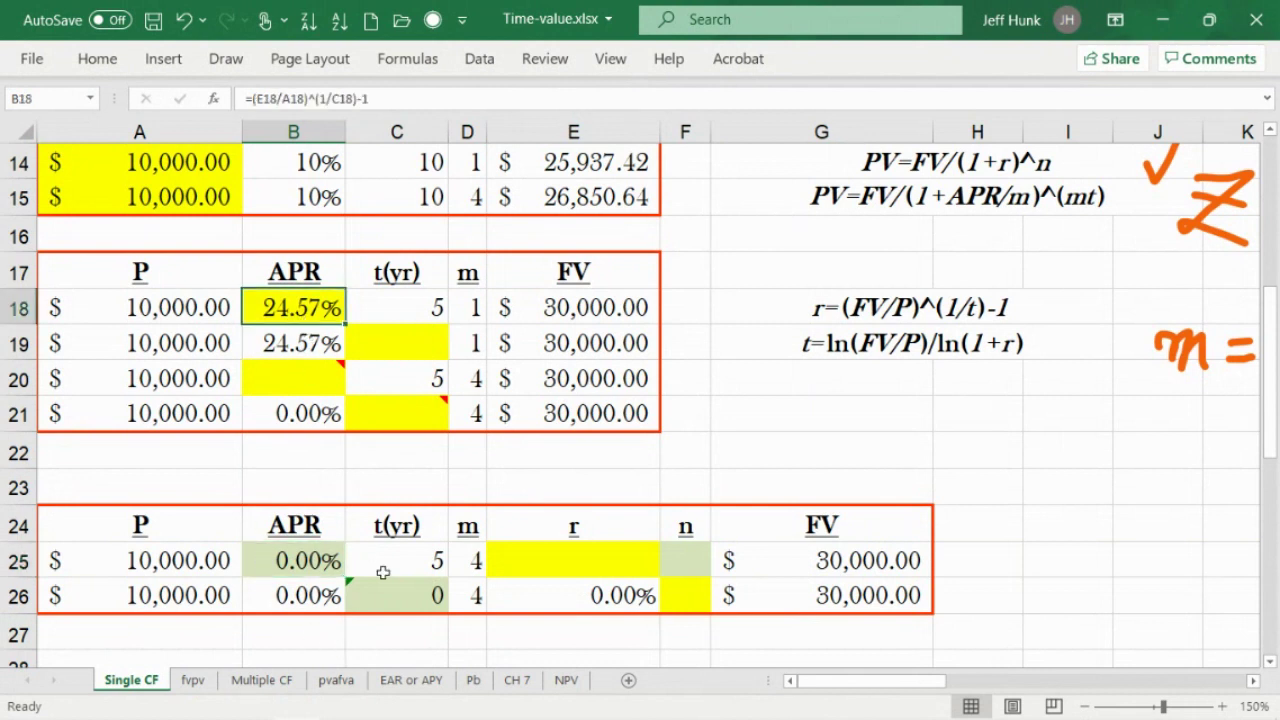
click(288, 561)
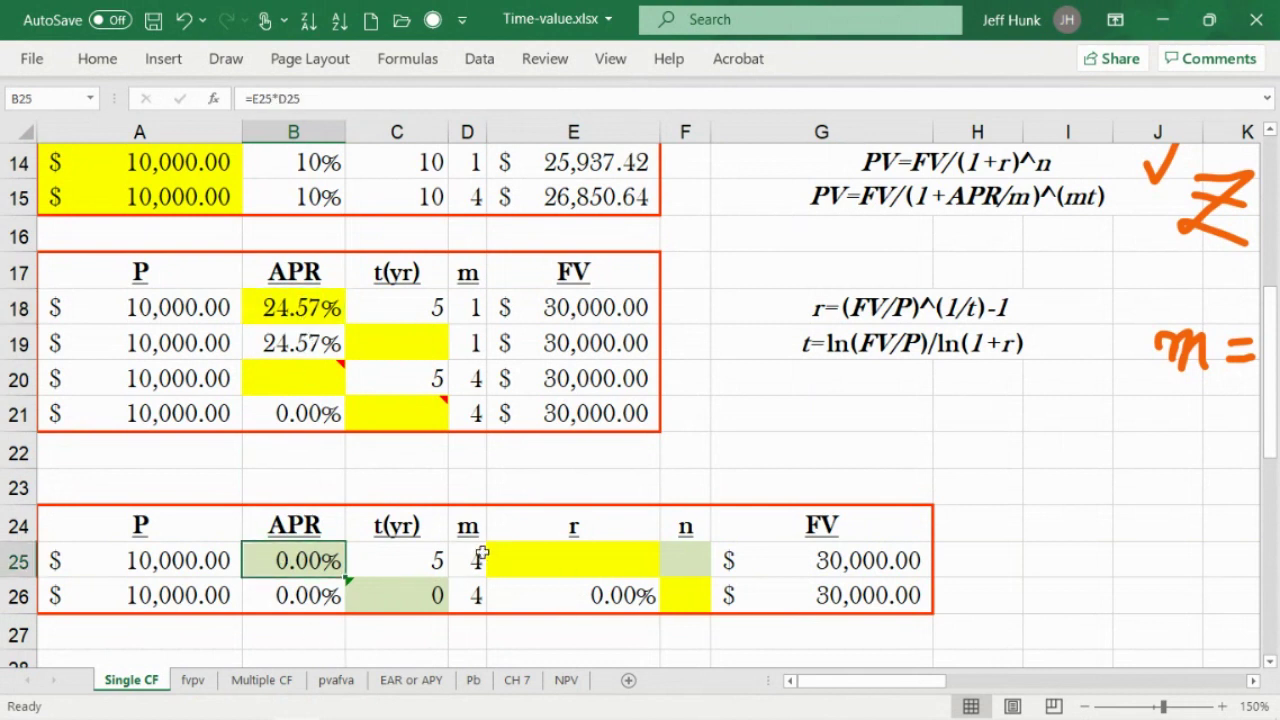
Compare the FV cell G25 with the APR cell B25 and the empty periodic rate cell E25.
click(860, 558)
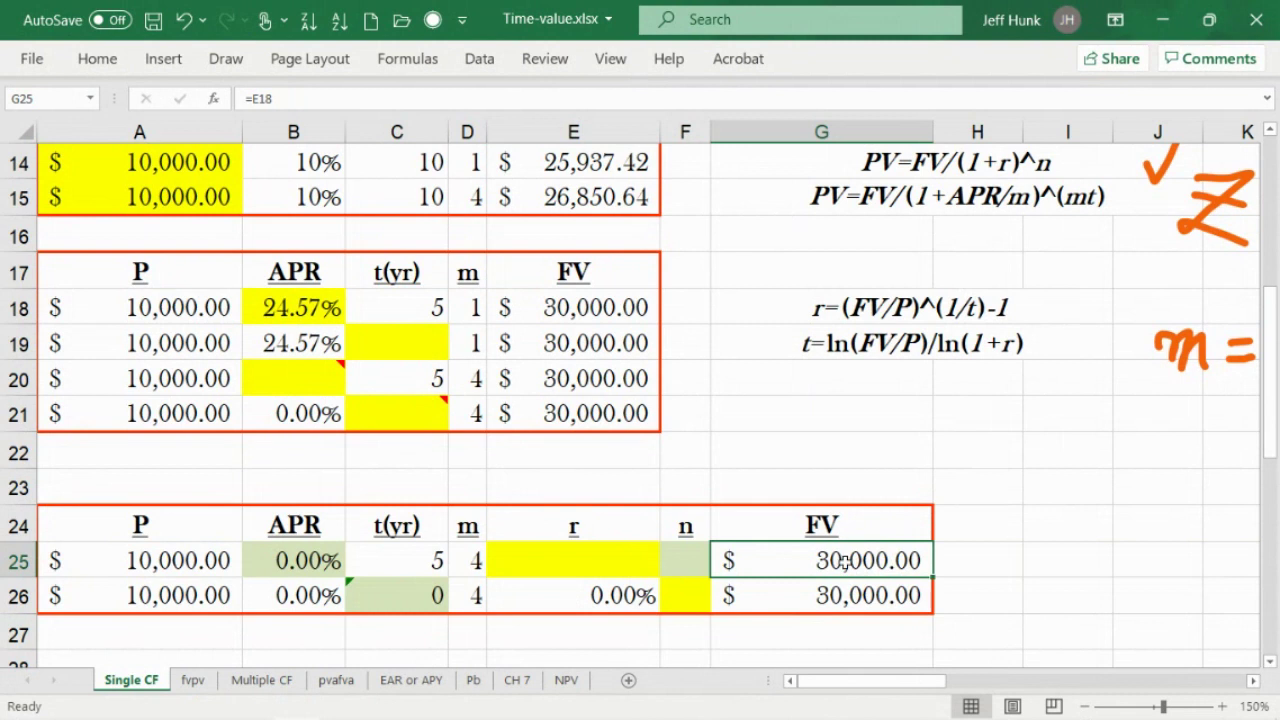
click(295, 556)
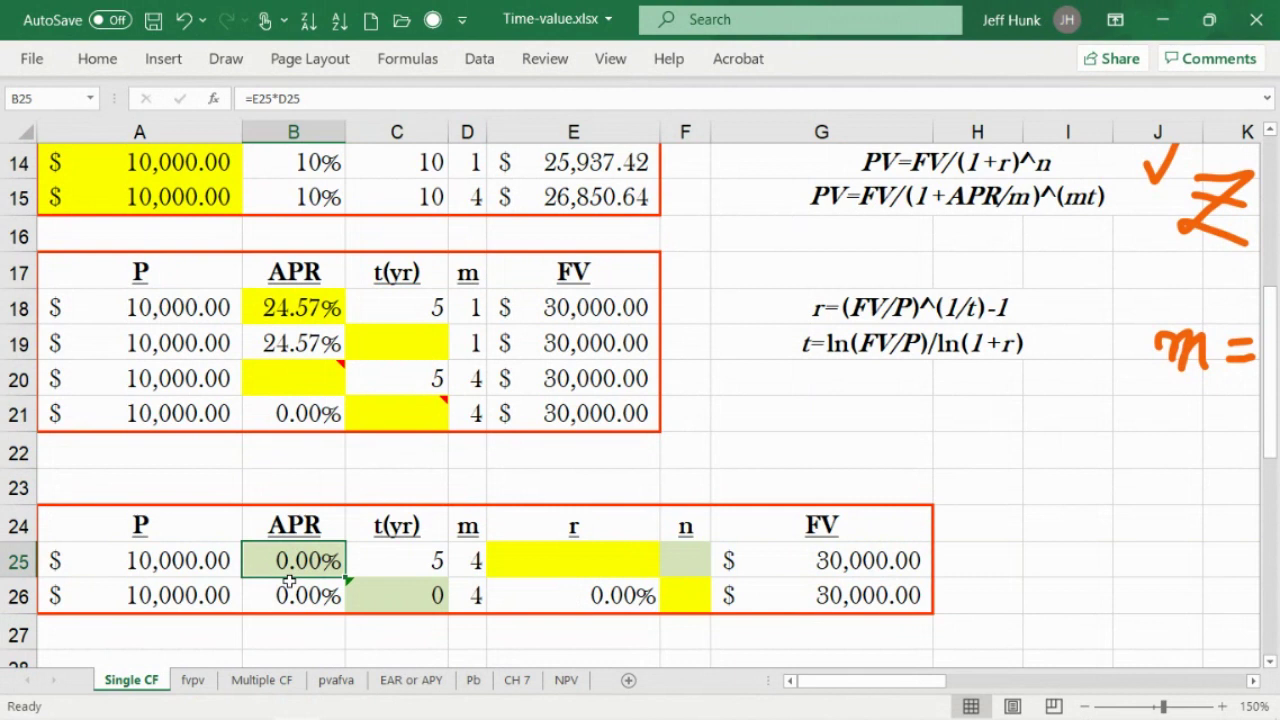
click(819, 549)
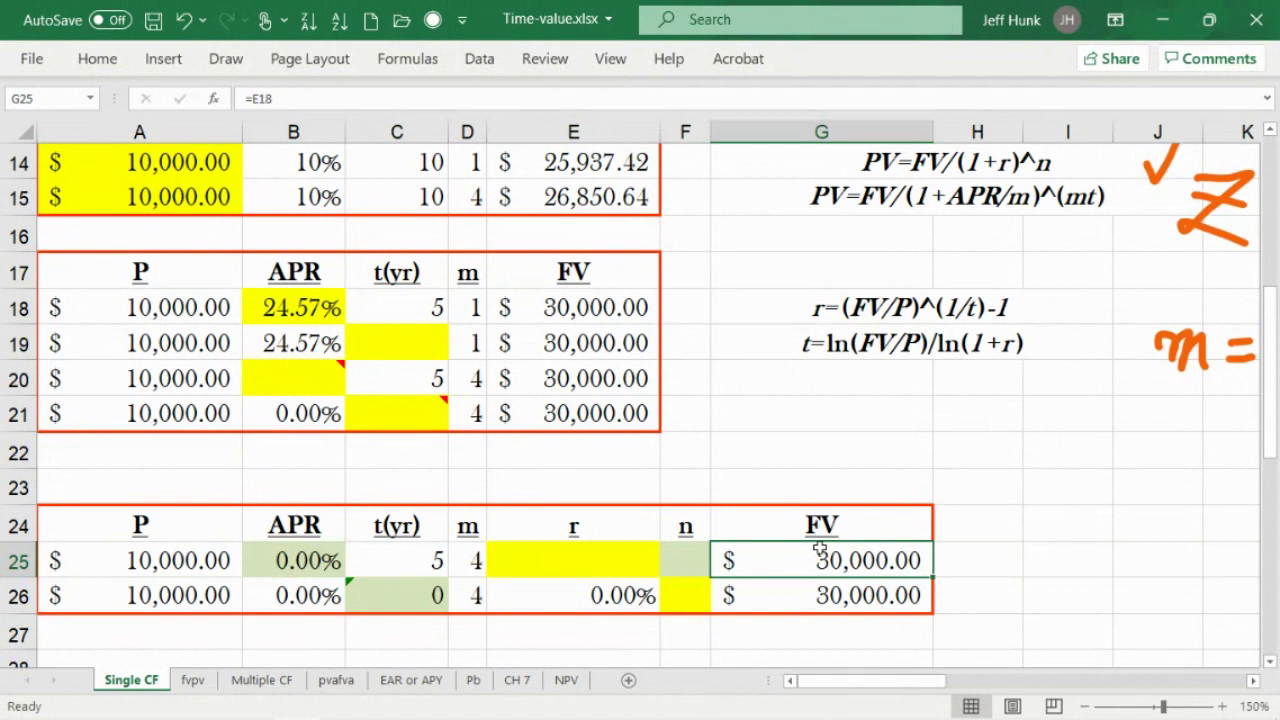
click(540, 565)
Enter the formula =C25*E25 in the number of periods cell F25.
click(678, 569)
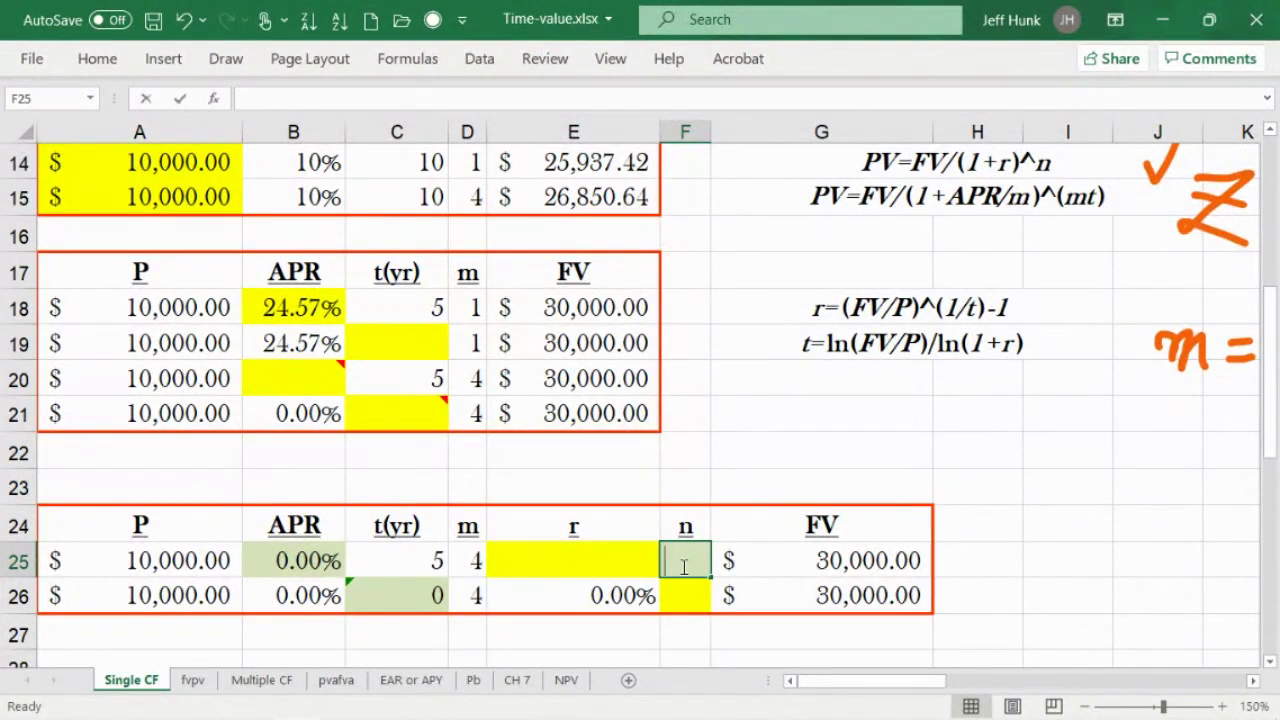
text(=)
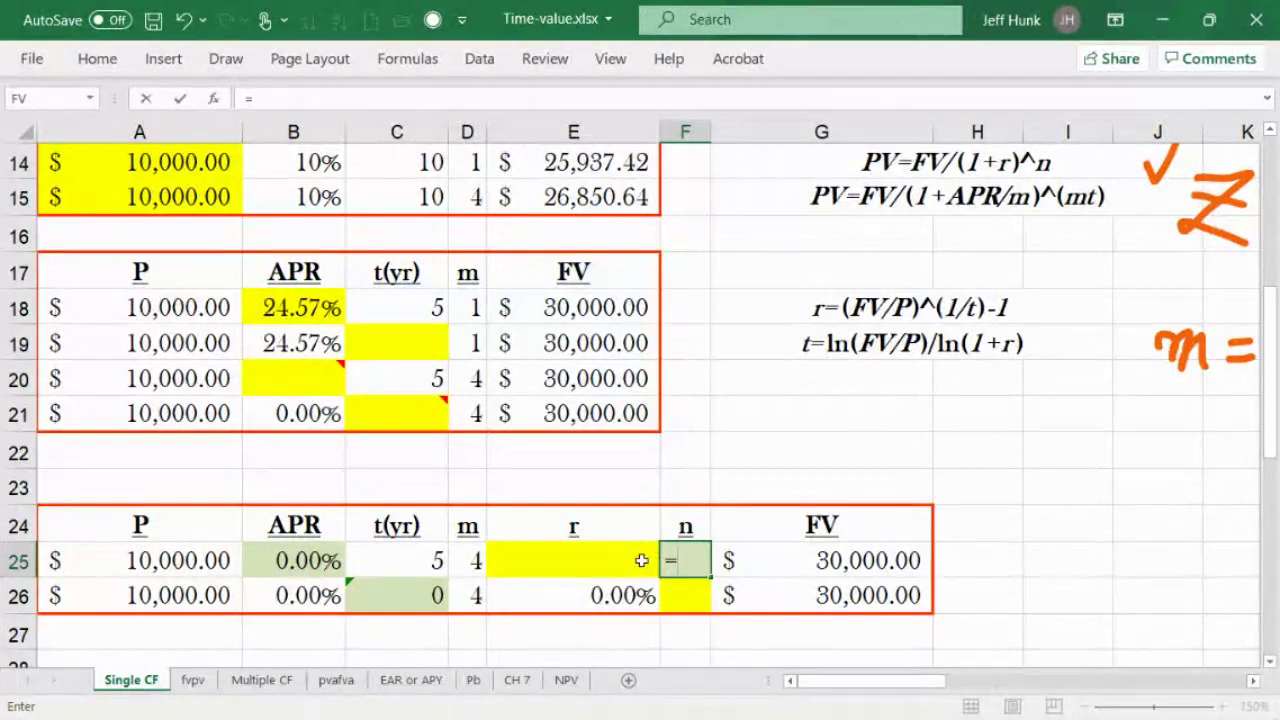
click(388, 556)
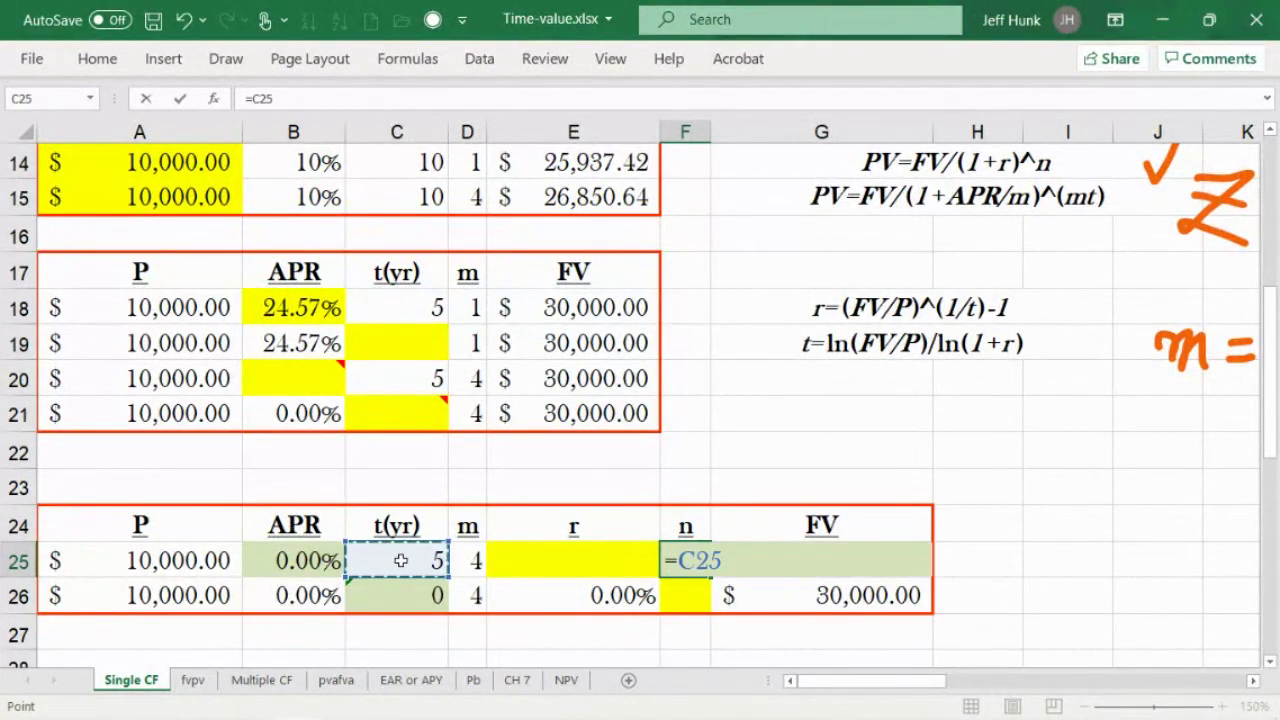
text(*)
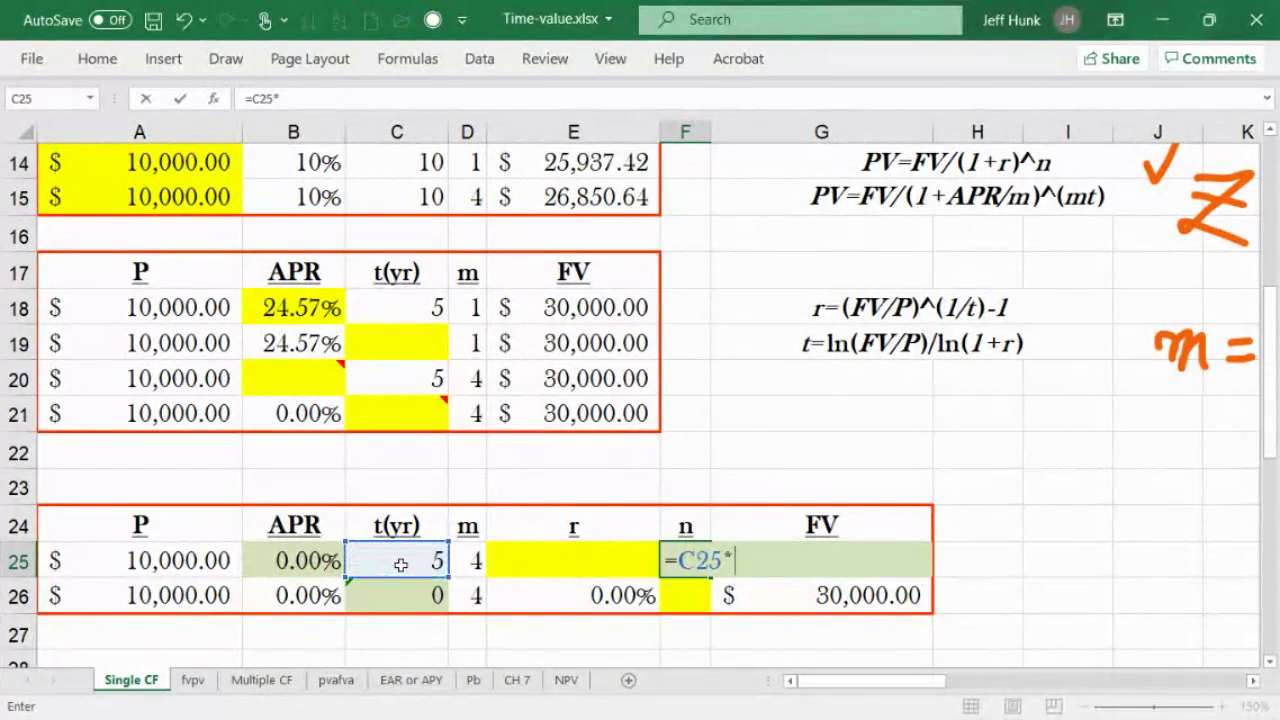
click(490, 562)
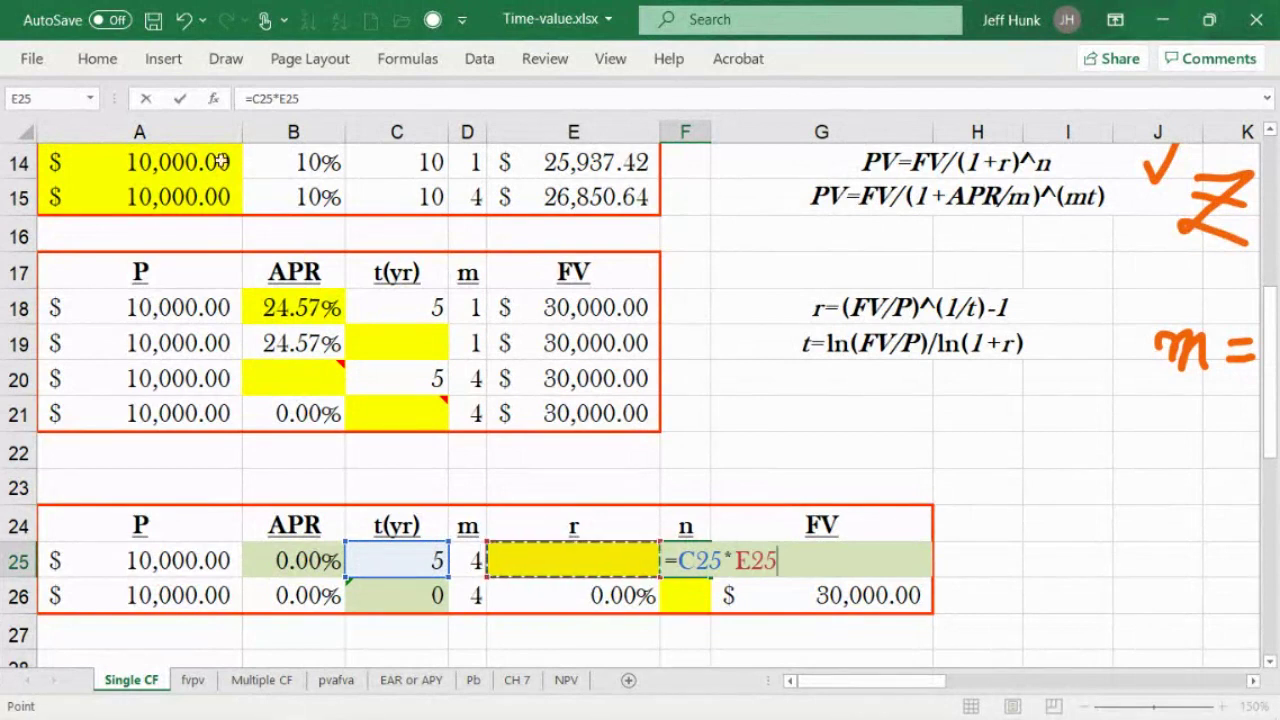
click(179, 103)
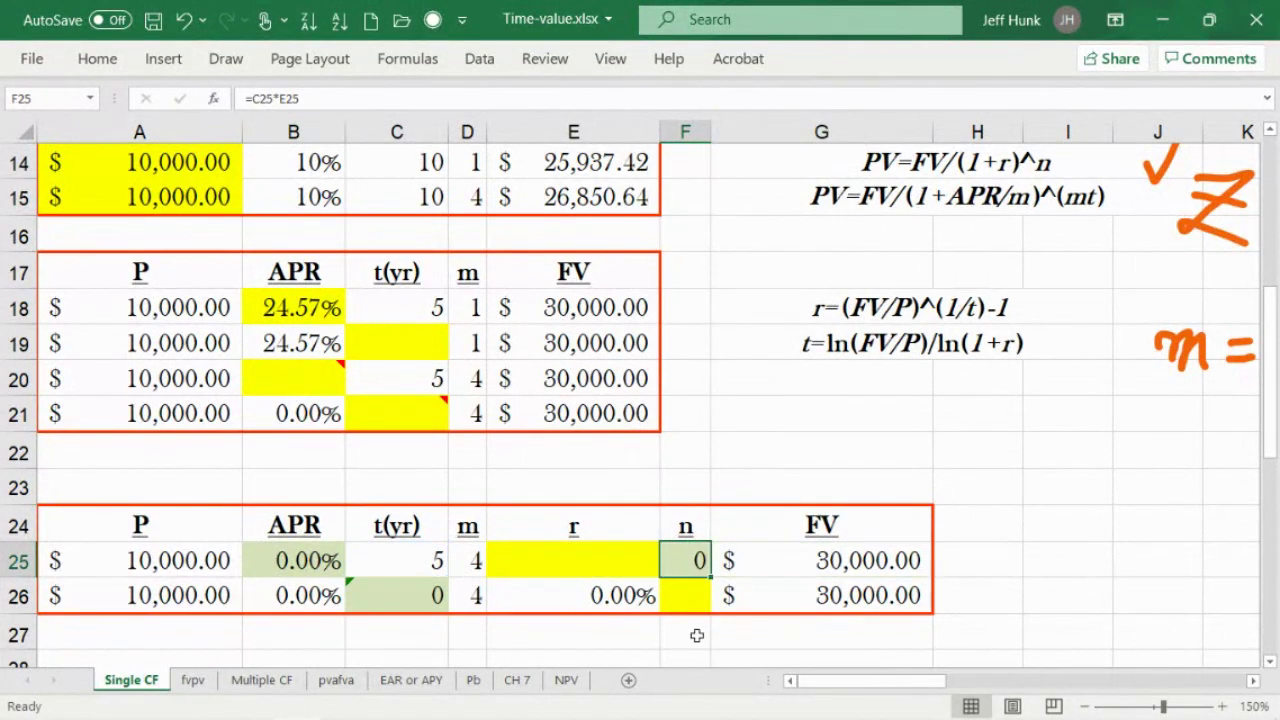
Correct the formula in F25 to =C25*D25 so it multiplies years by the compounding frequency.
double_click(670, 560)
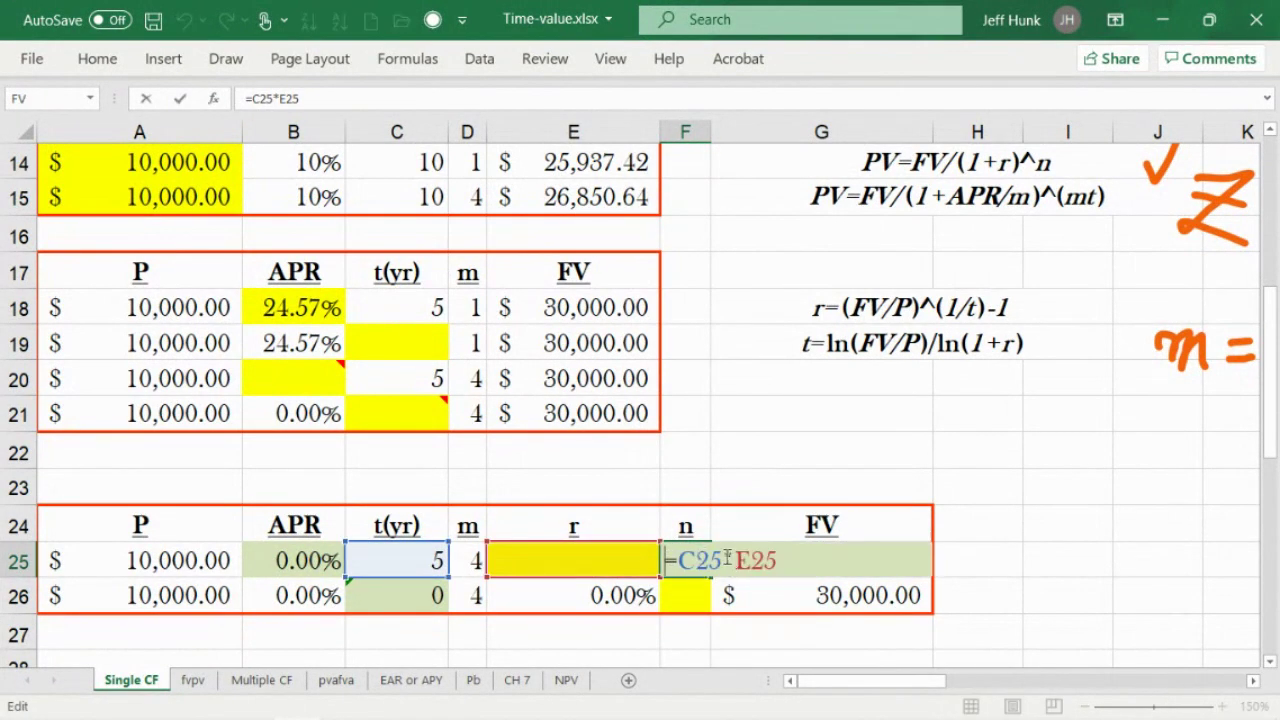
drag(731, 558, 781, 560)
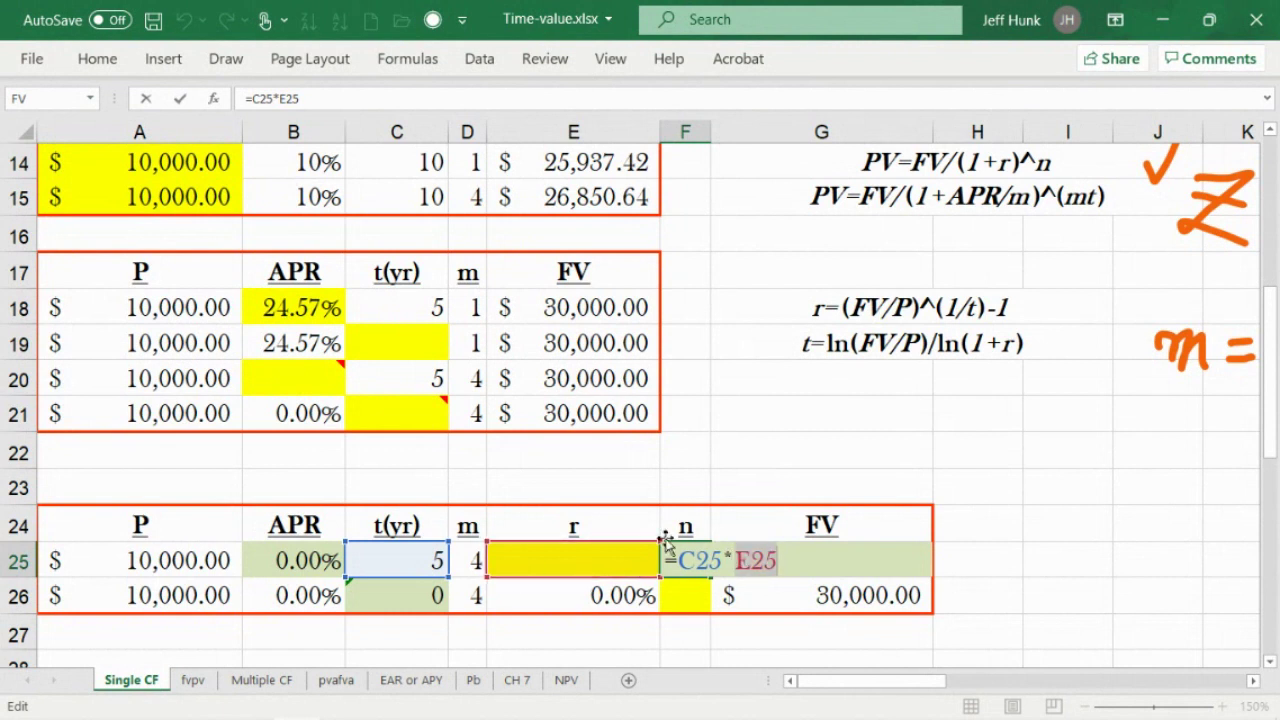
key(BackSpace)
click(462, 562)
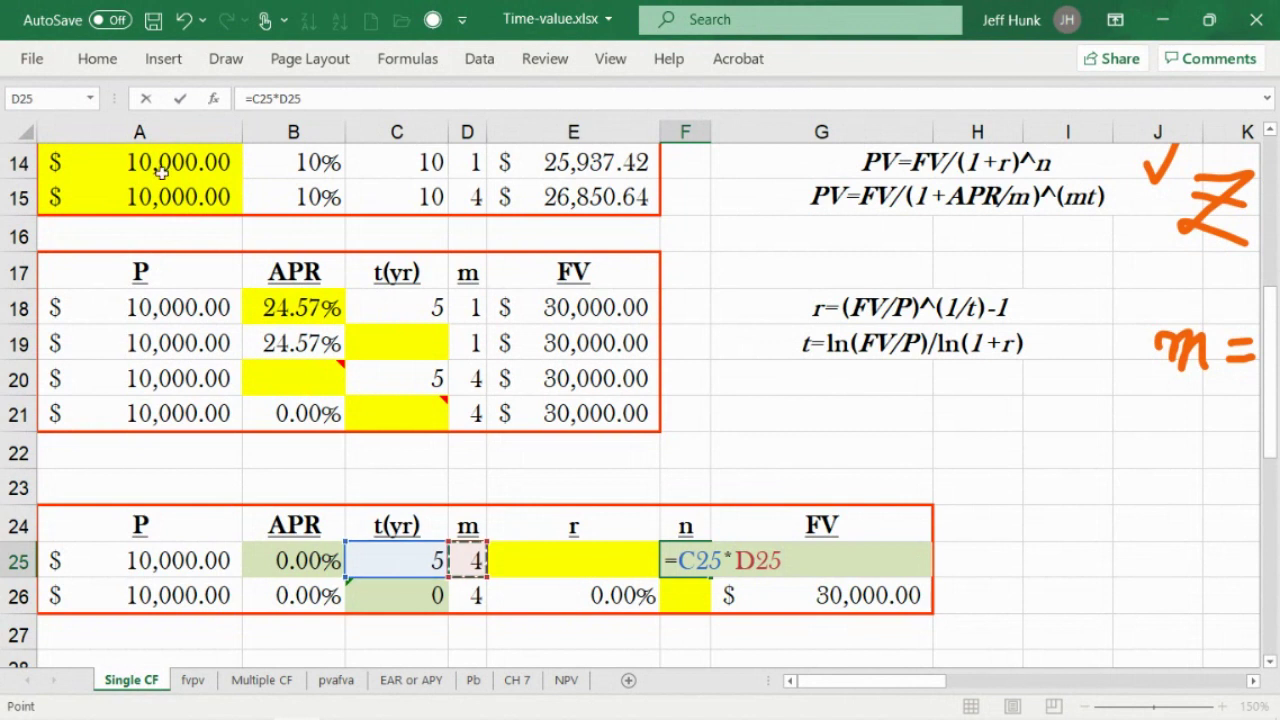
click(180, 98)
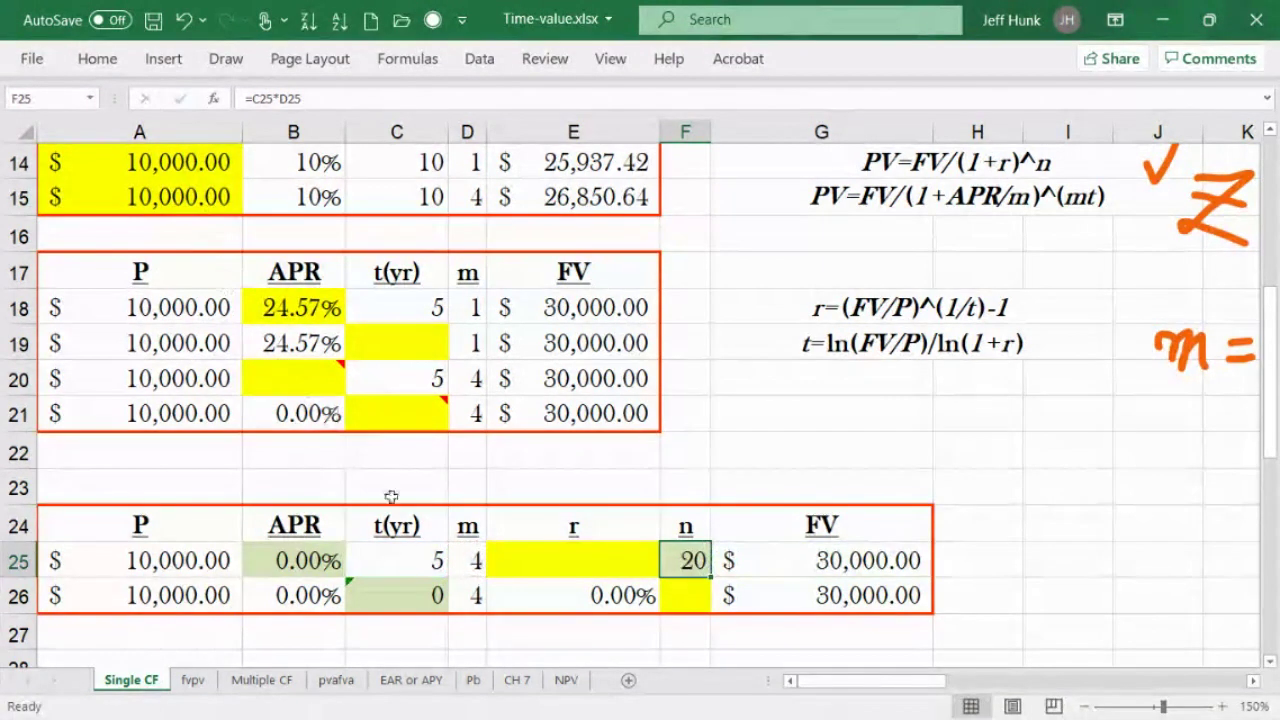
Enter the periodic rate formula =(G25/A25)^(1/F20)-1 in the r cell E25.
click(553, 567)
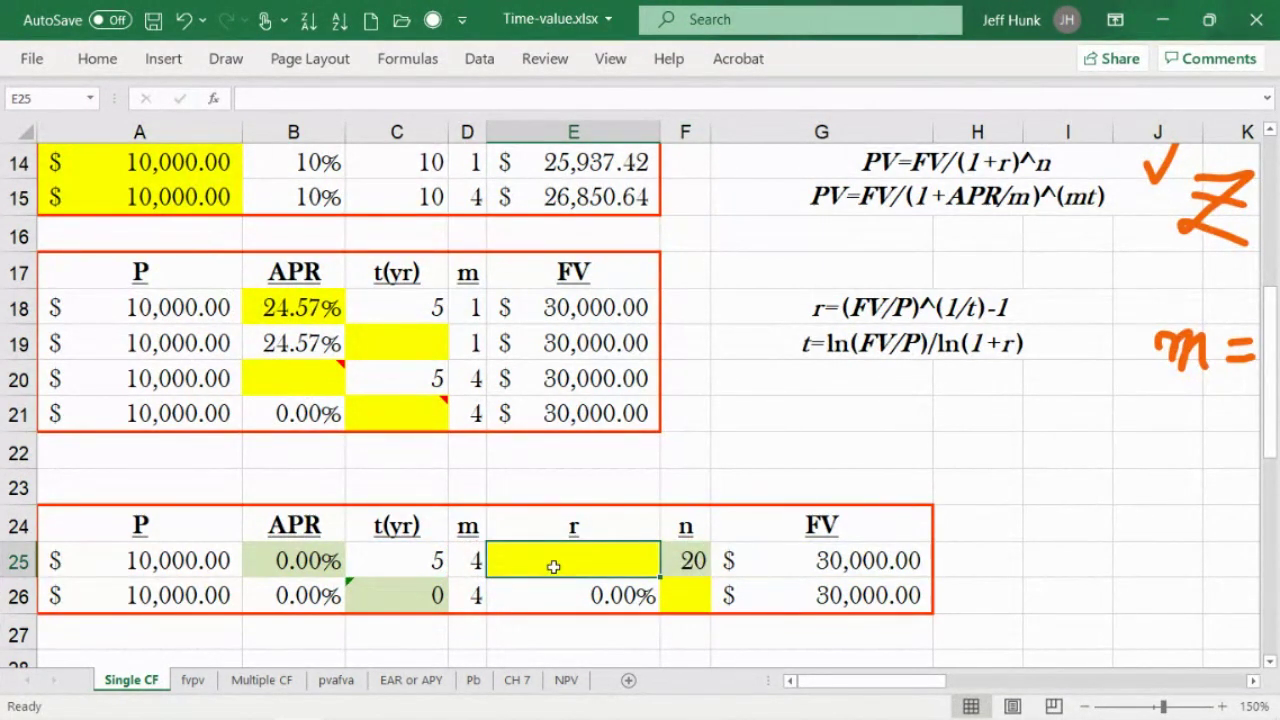
text(=)
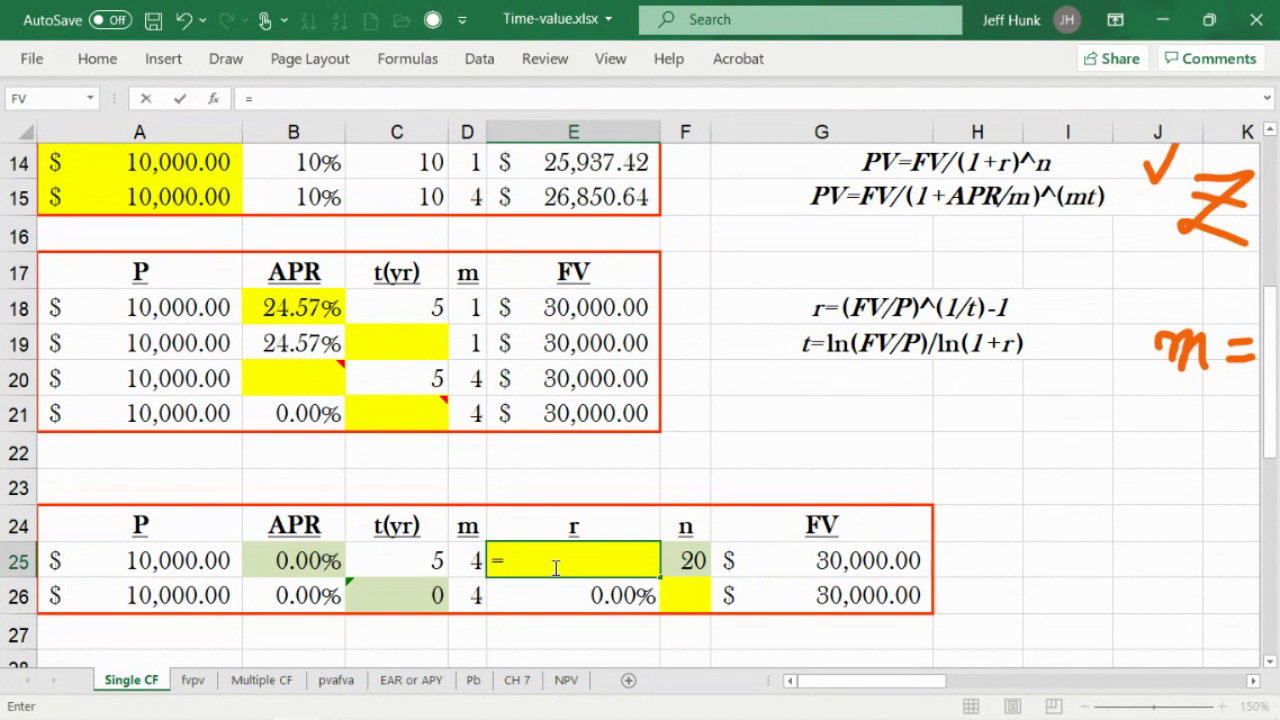
text(()
click(912, 560)
text(/)
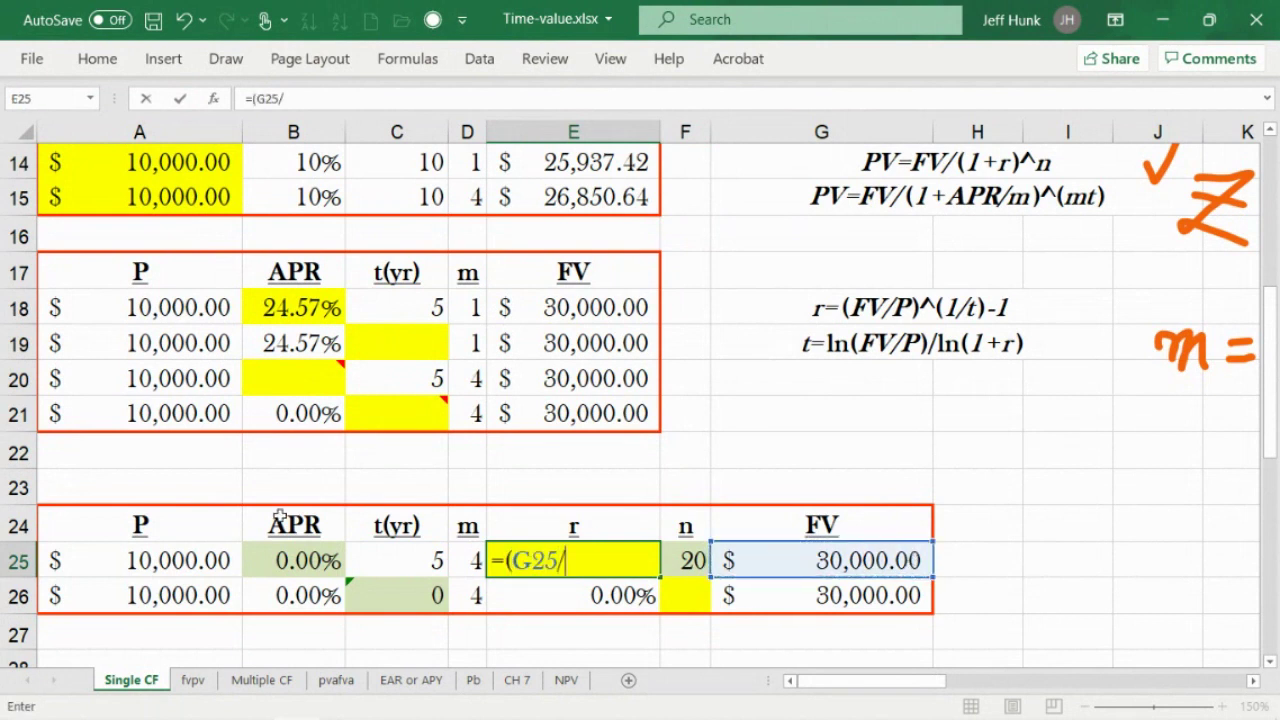
click(183, 558)
text())
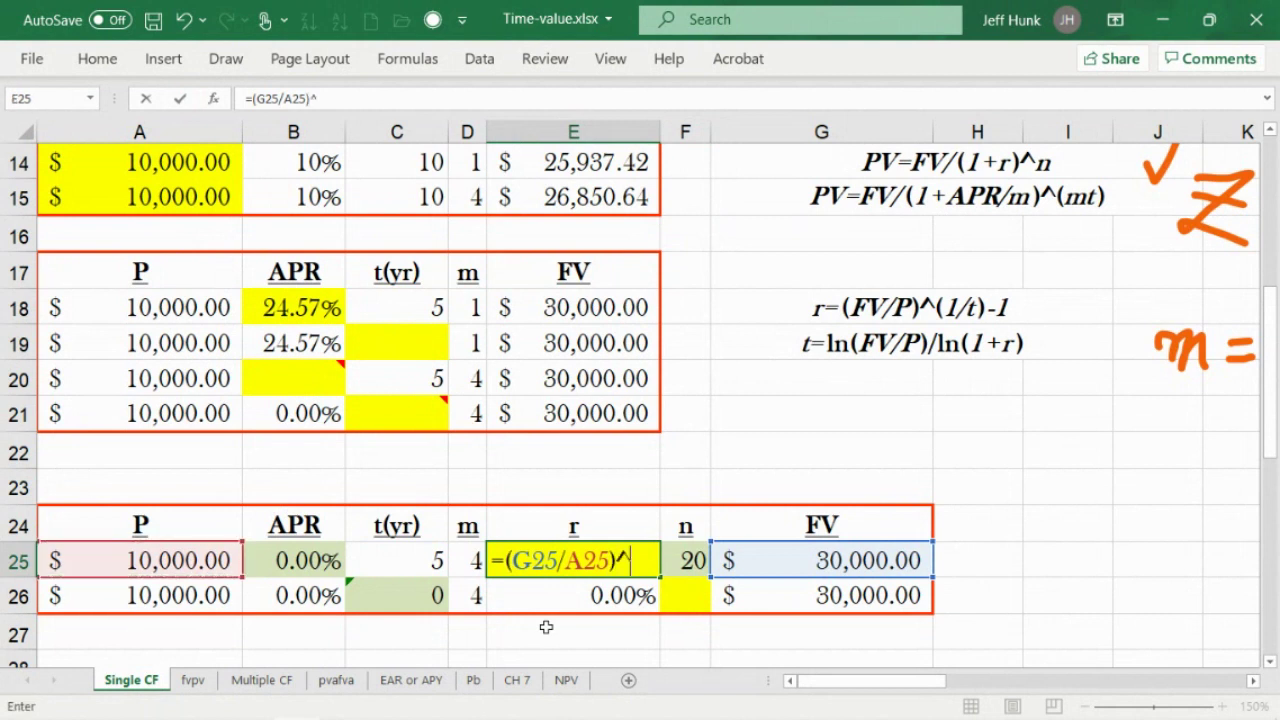
text(^(1/)
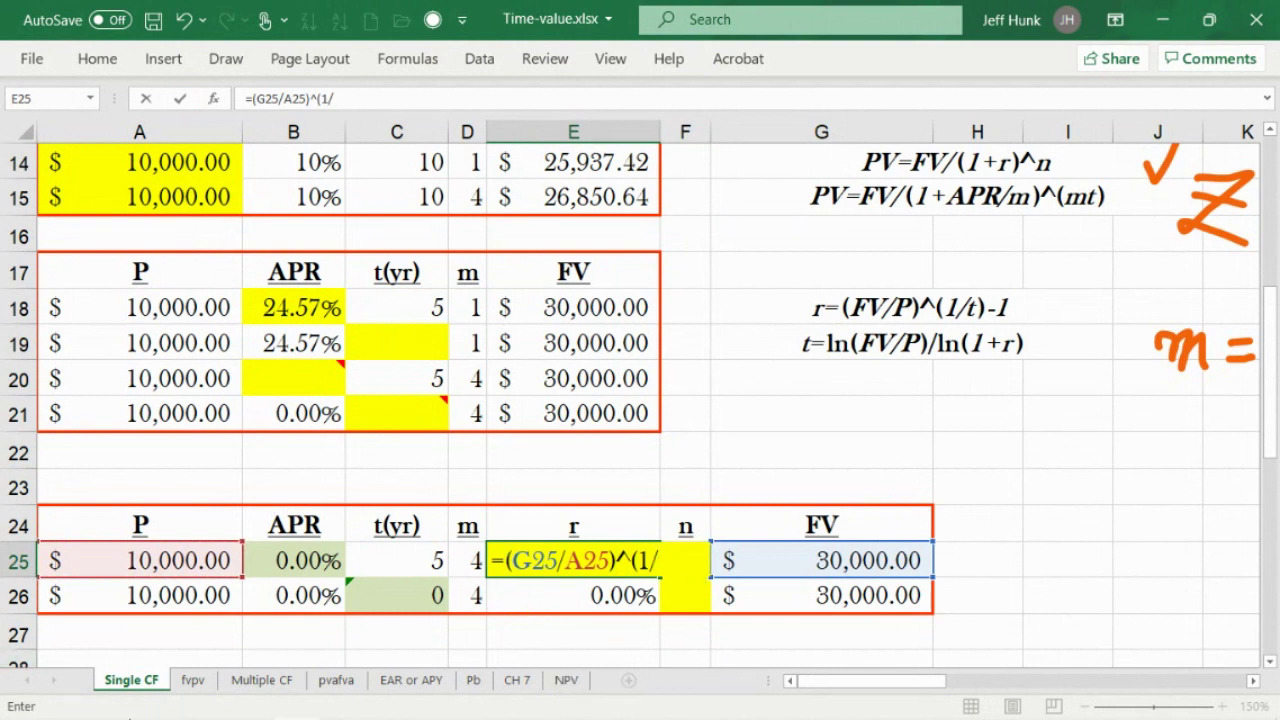
text(f20)
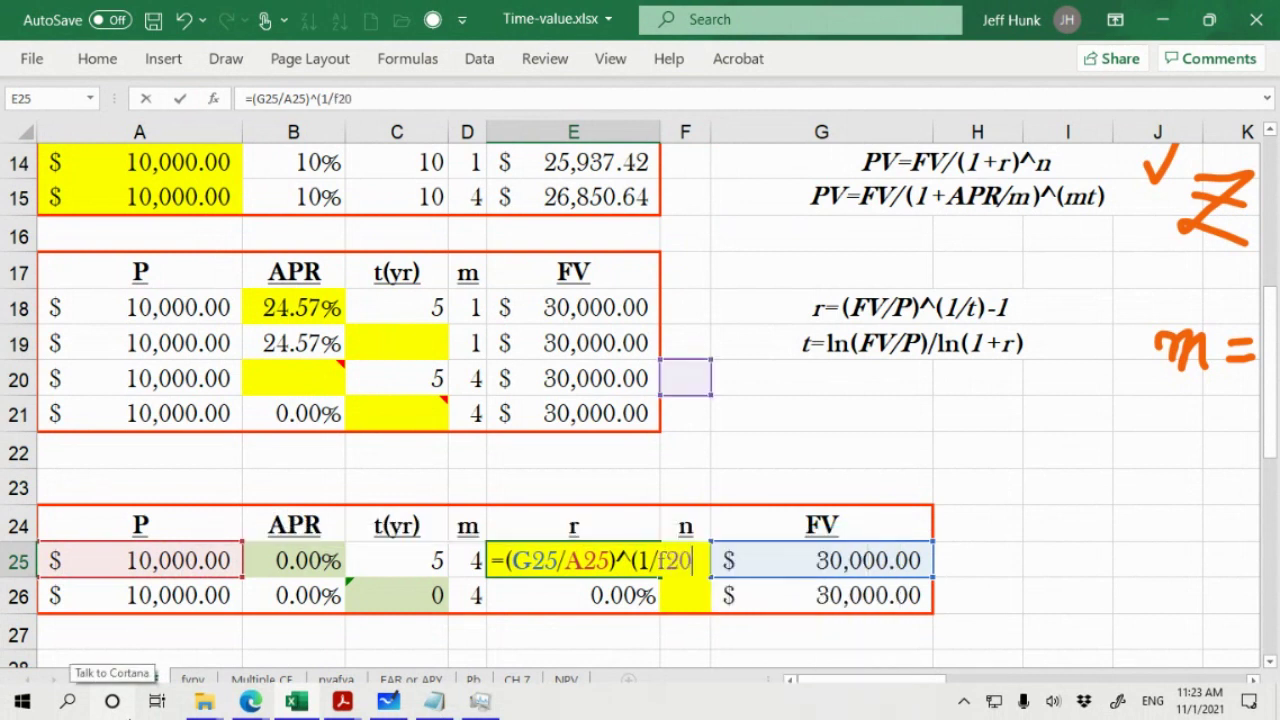
text()-1)
key(Return)
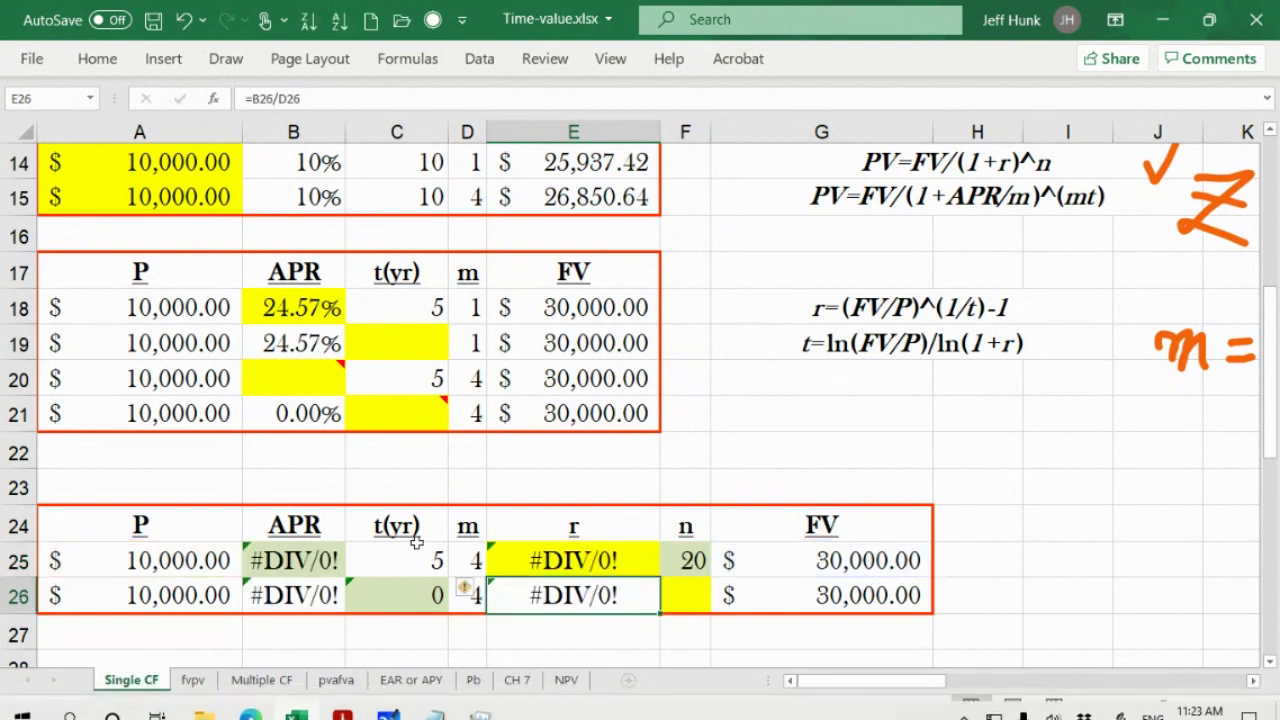
Change the exponent's reference in E25 to F25, giving =(G25/A25)^(1/F25)-1.
double_click(550, 560)
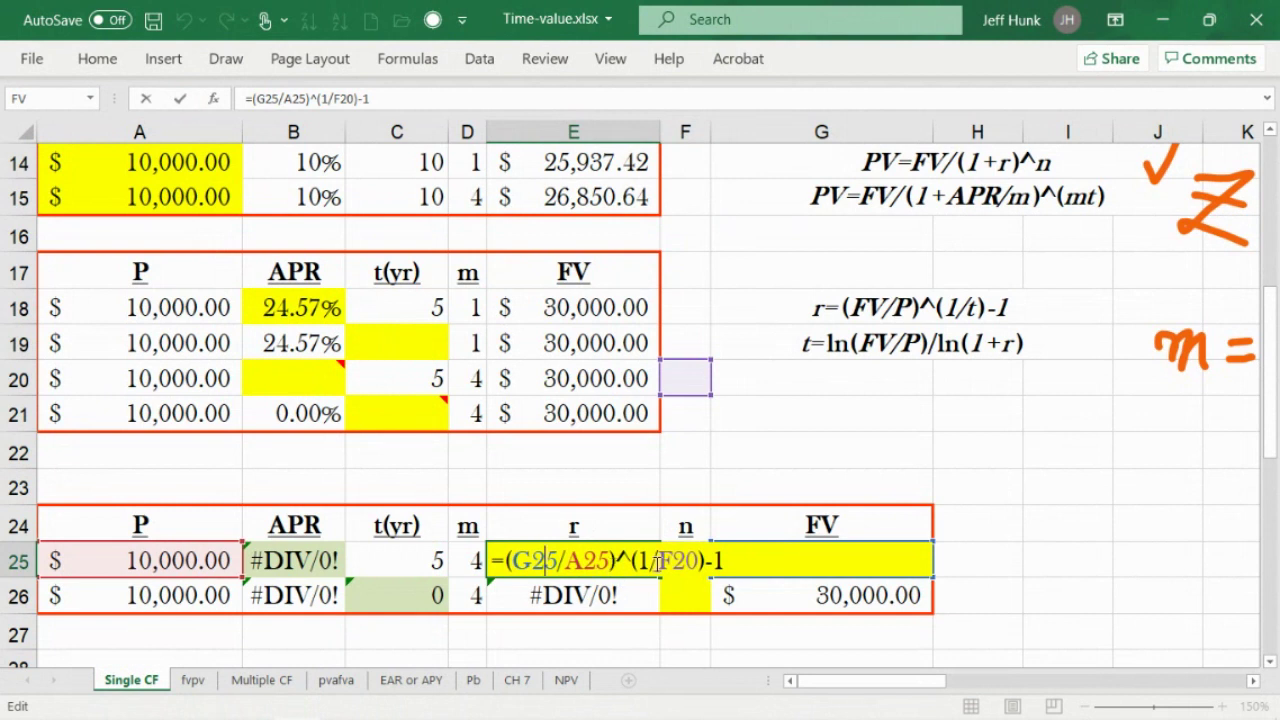
drag(682, 558, 699, 559)
click(700, 557)
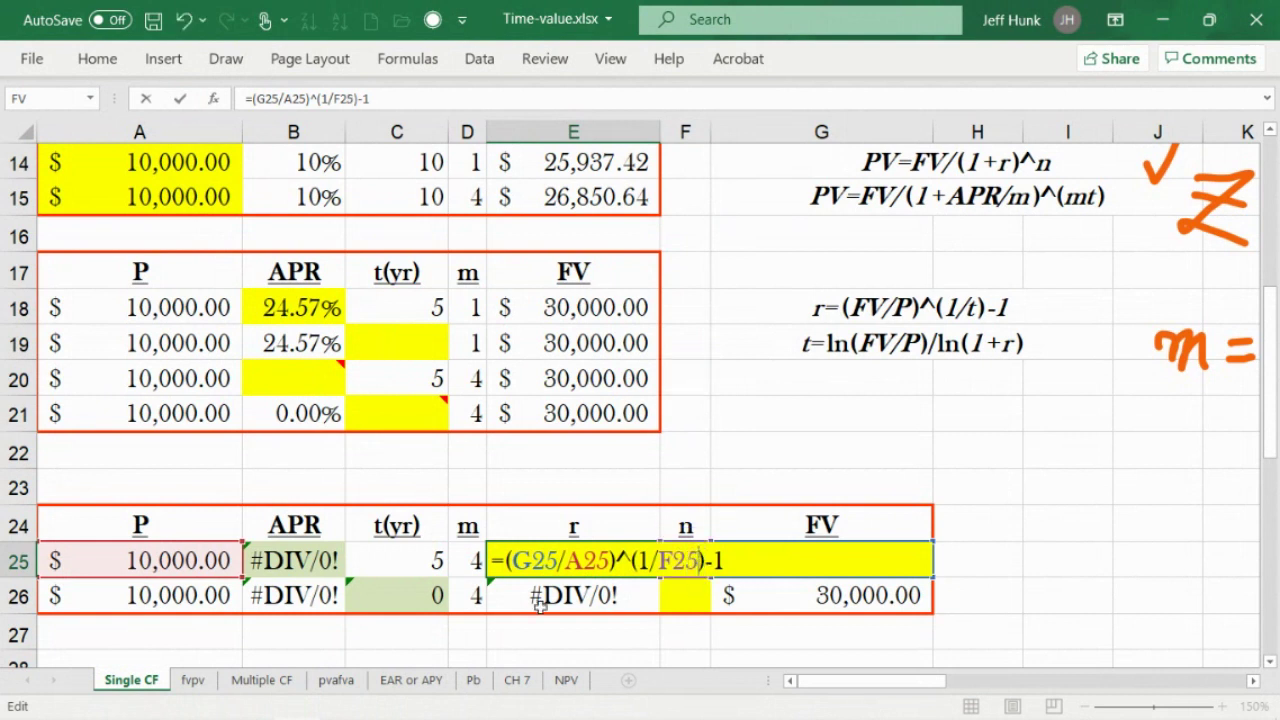
click(180, 99)
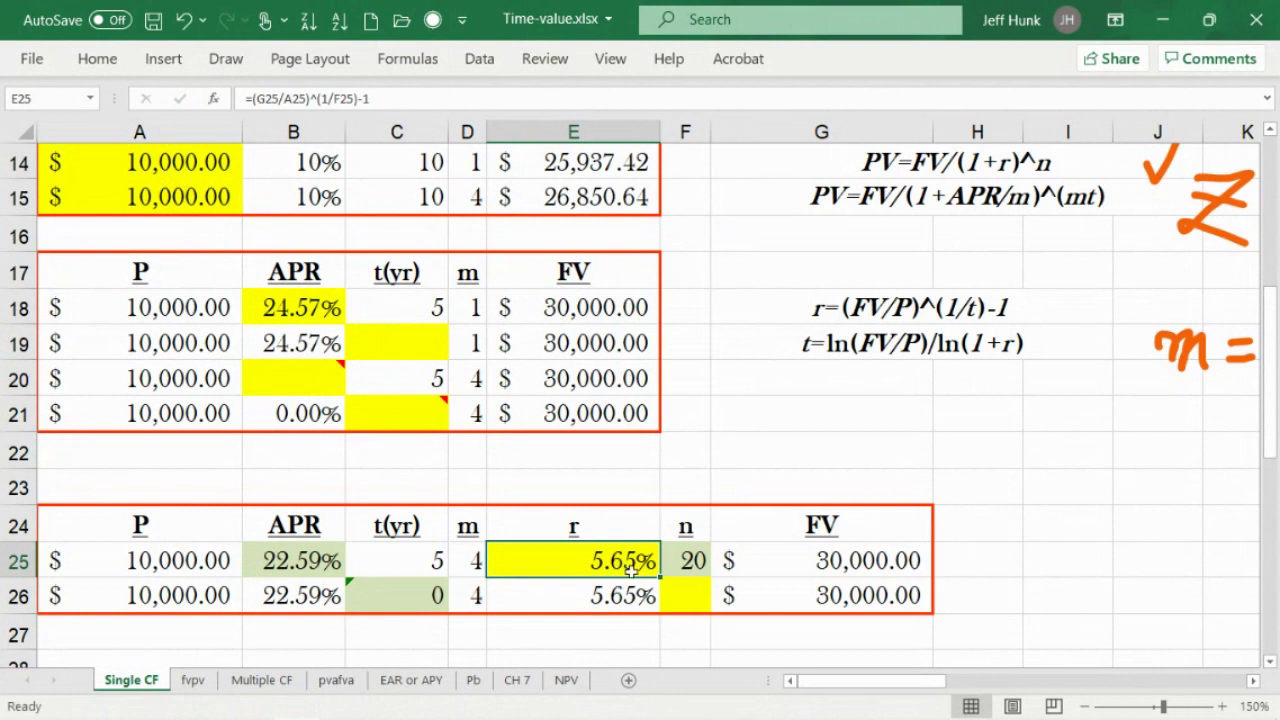
Inspect the cell references in the APR formula in B25, leaving the formula as it is.
click(303, 564)
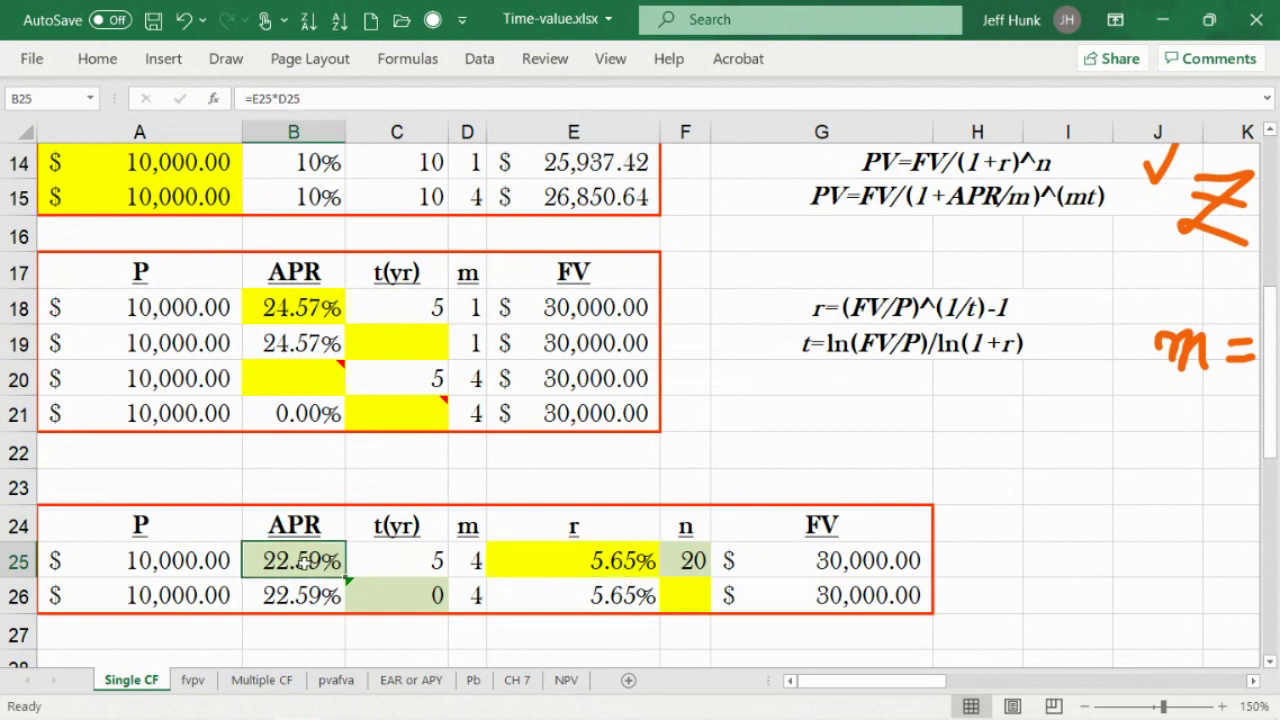
double_click(303, 562)
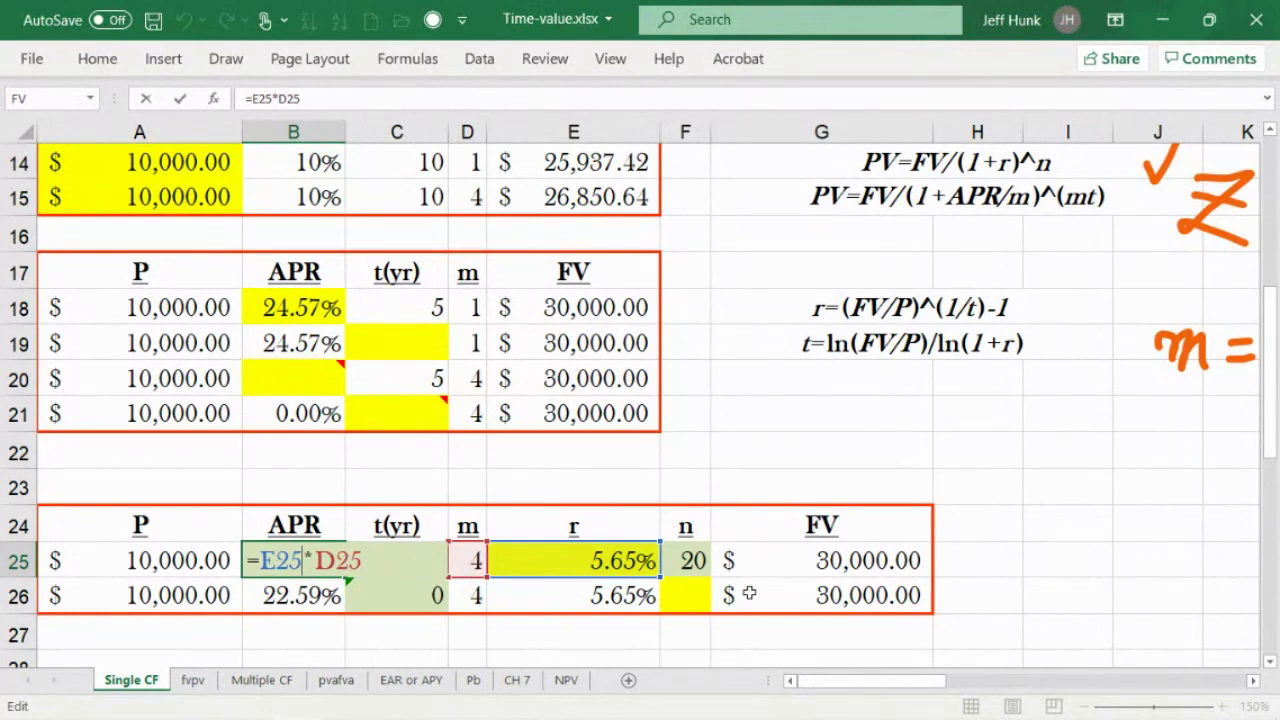
click(180, 98)
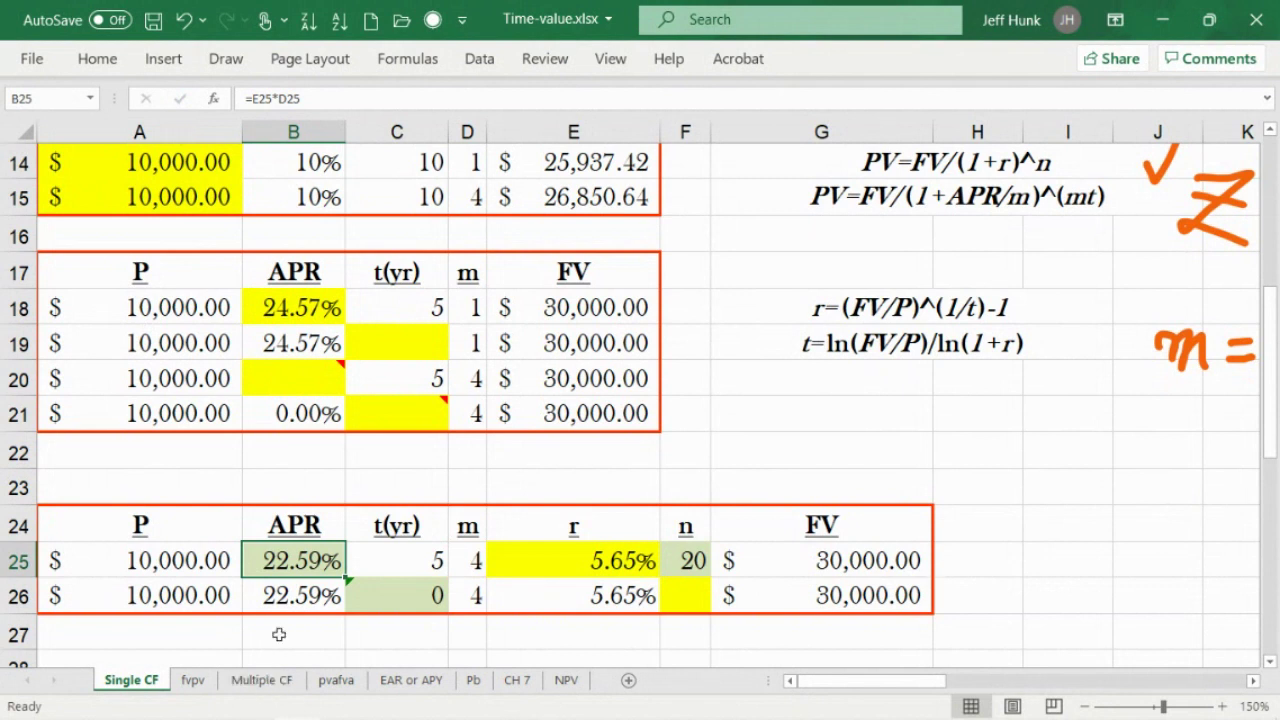
mouse_move(970, 716)
mouse_move(480, 701)
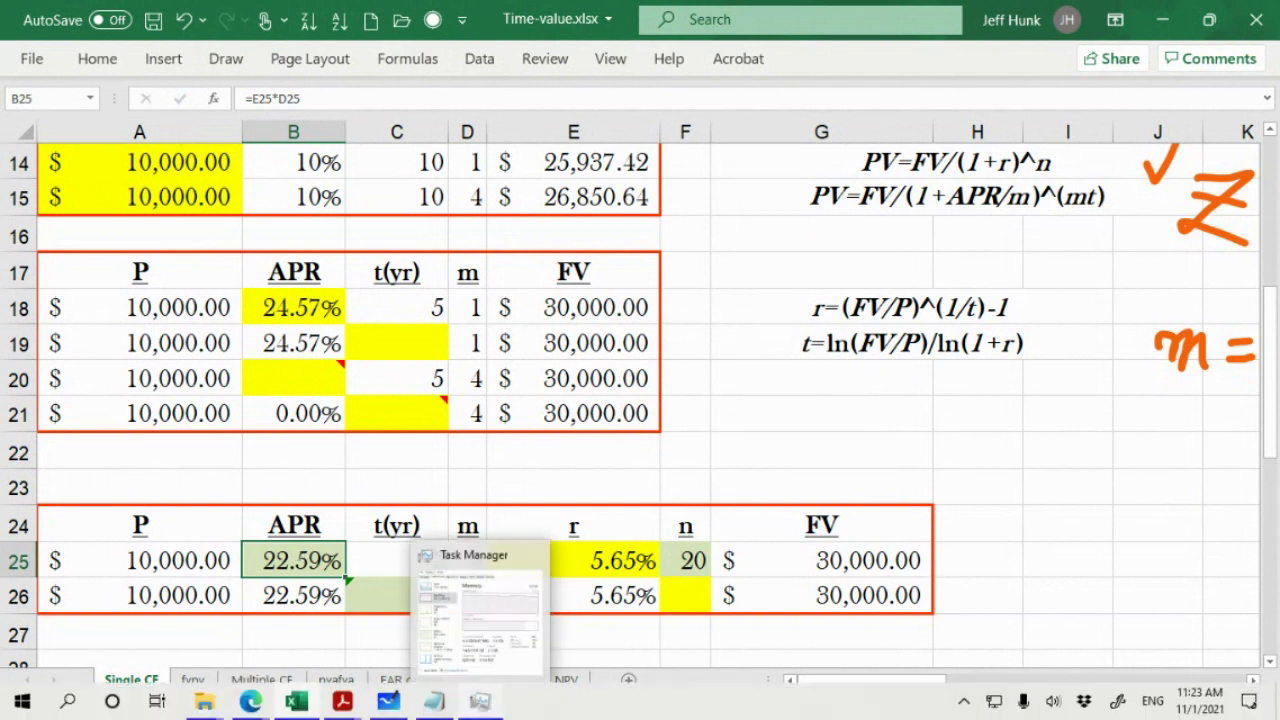
click(1155, 599)
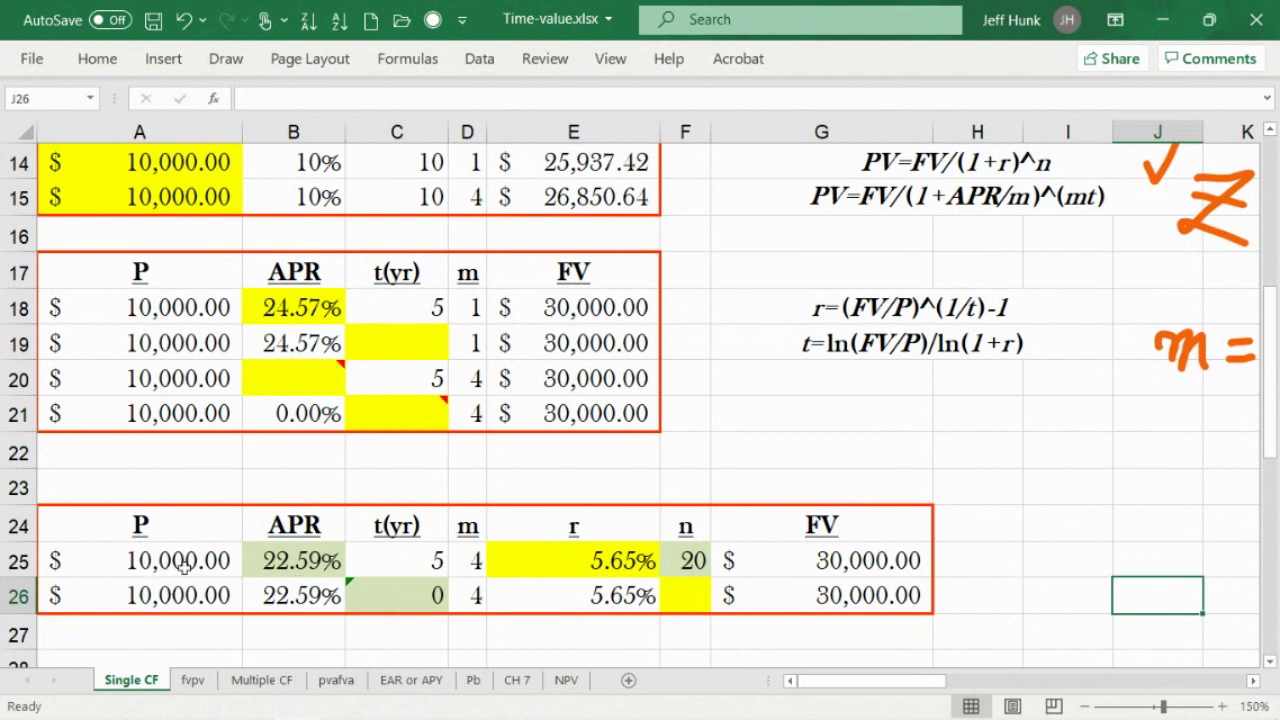
Review the FV, t and m inputs of row 25 and compare its APR and periodic rate with the annual-compounding APR in B18.
click(837, 568)
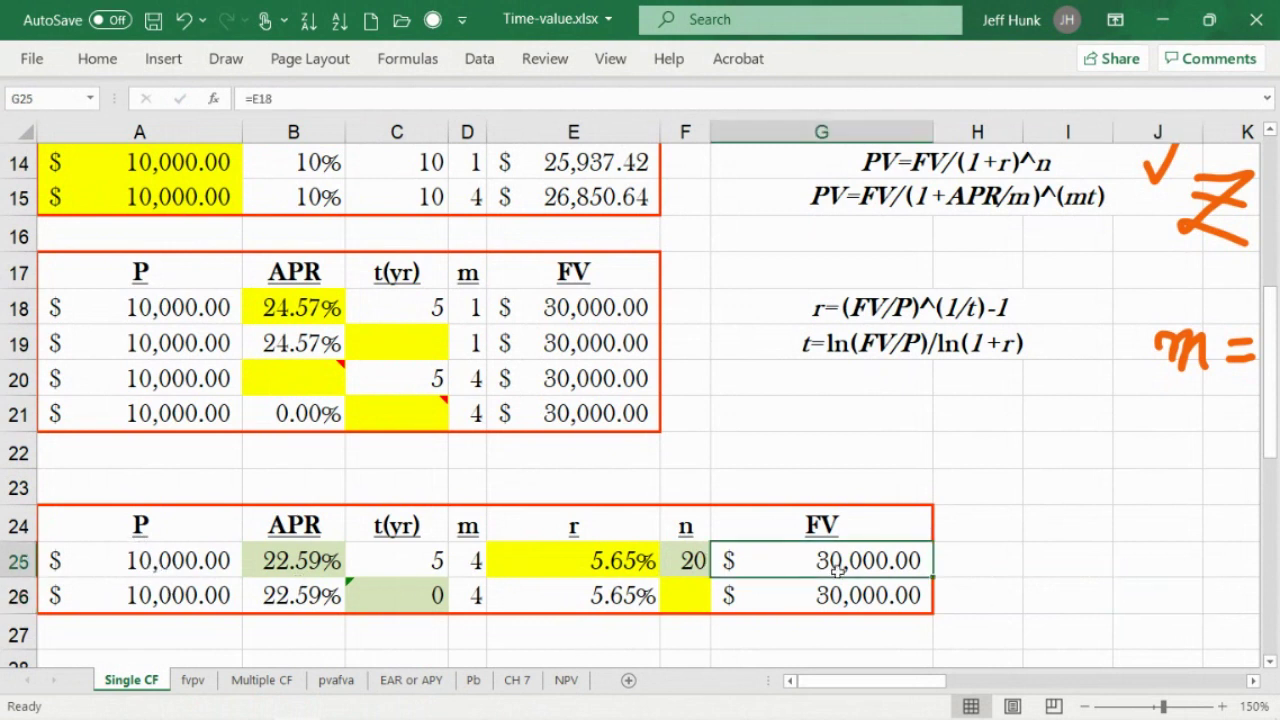
click(394, 569)
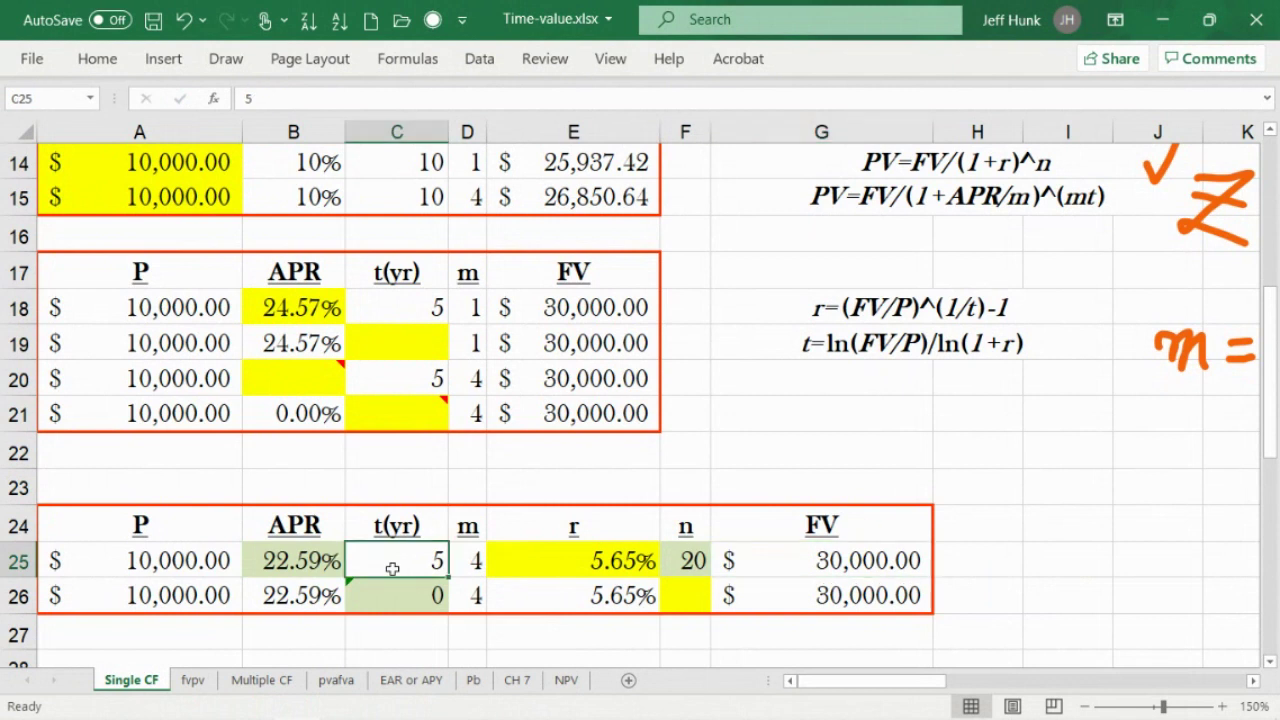
click(458, 564)
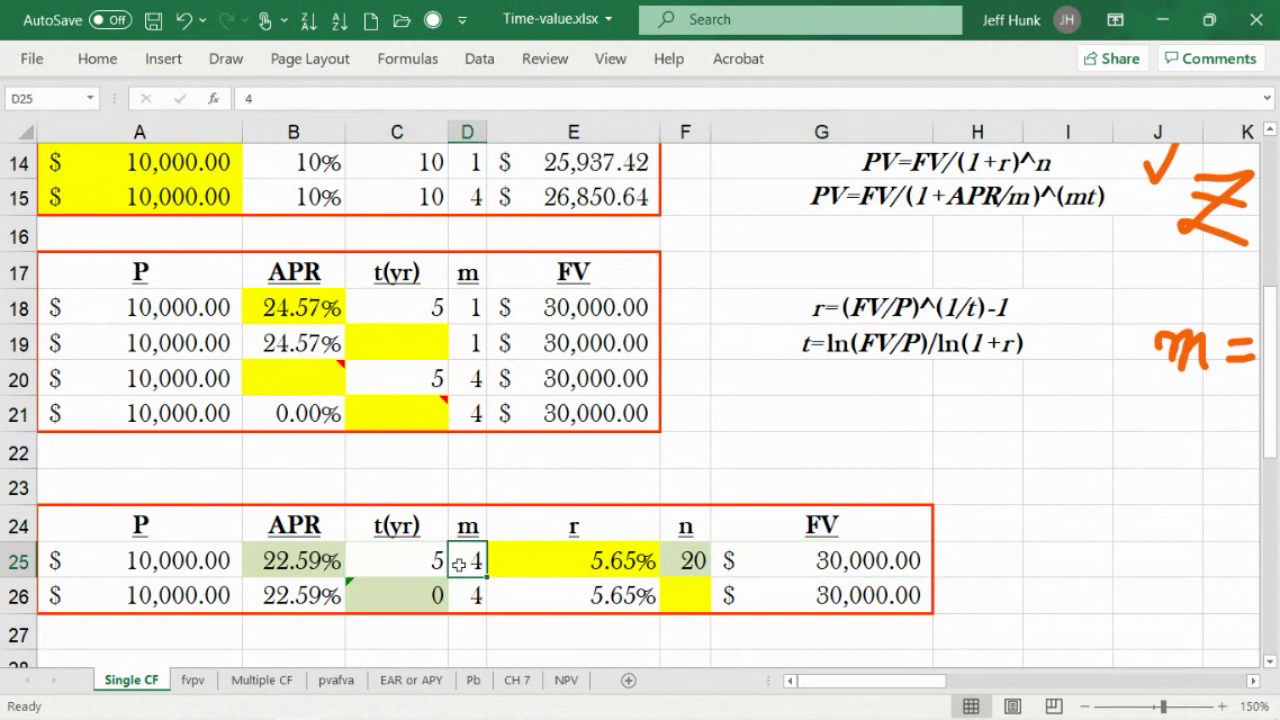
click(305, 563)
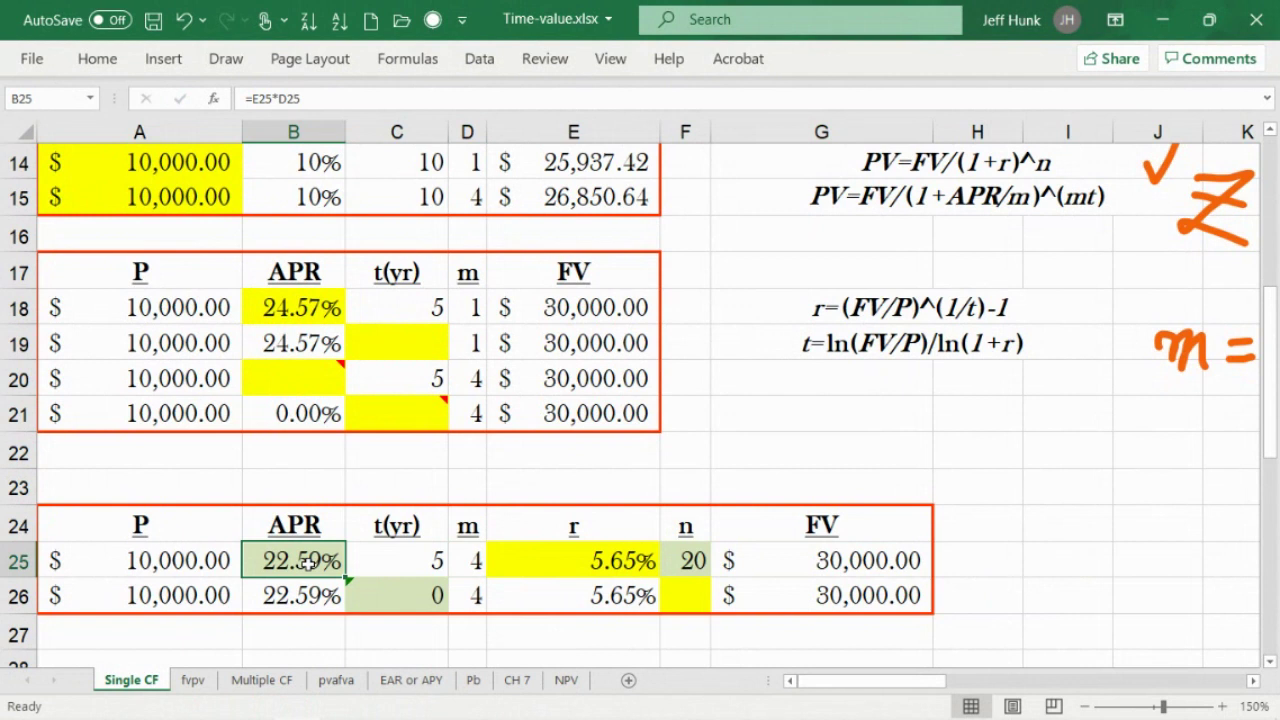
click(820, 566)
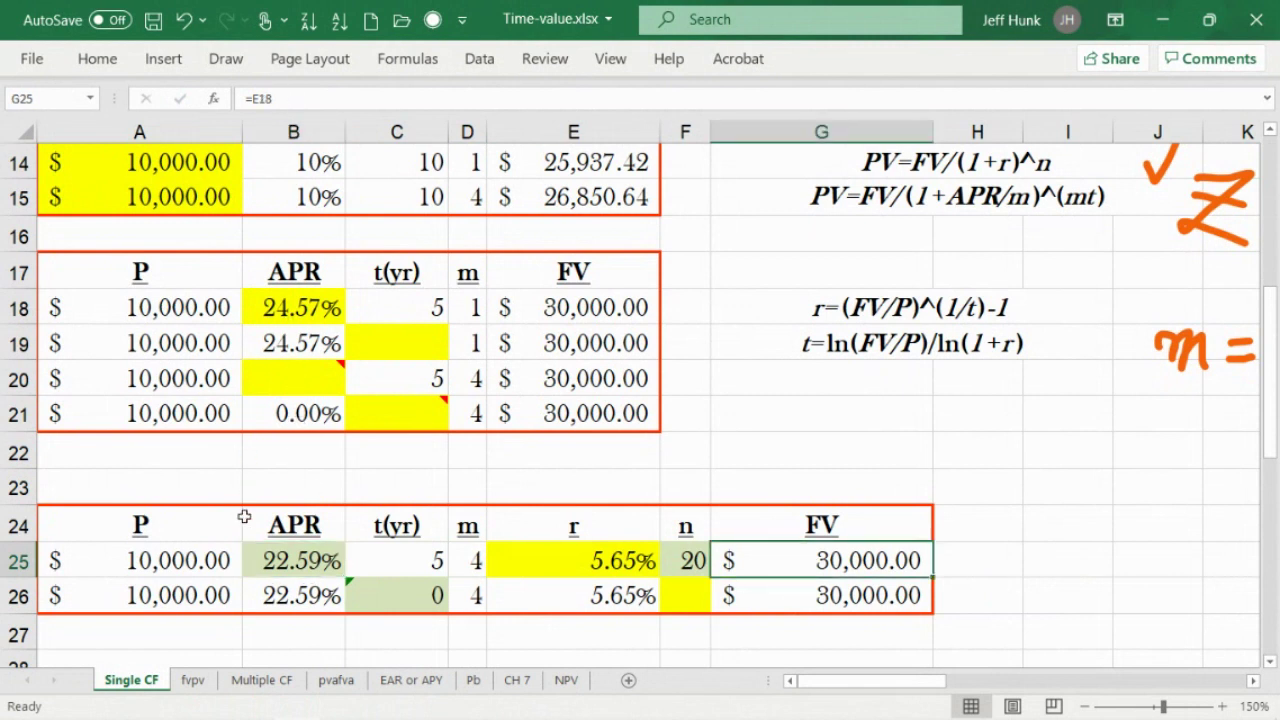
click(295, 312)
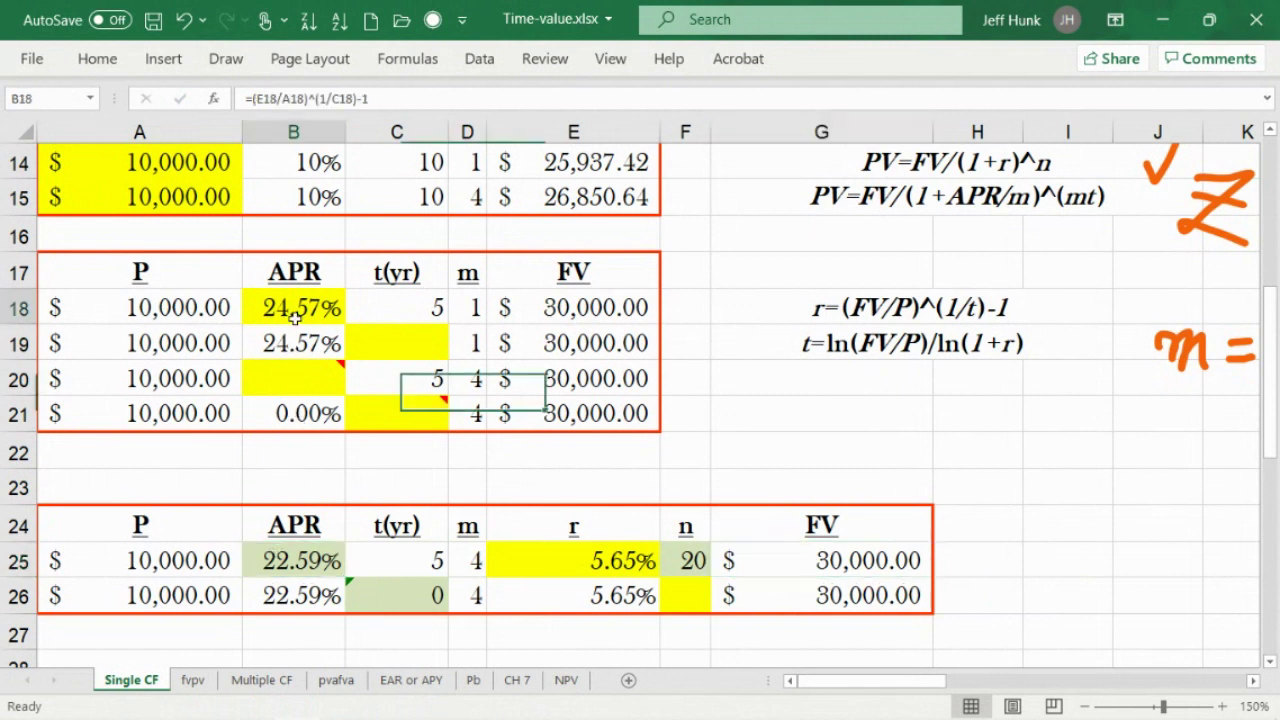
click(318, 556)
click(560, 575)
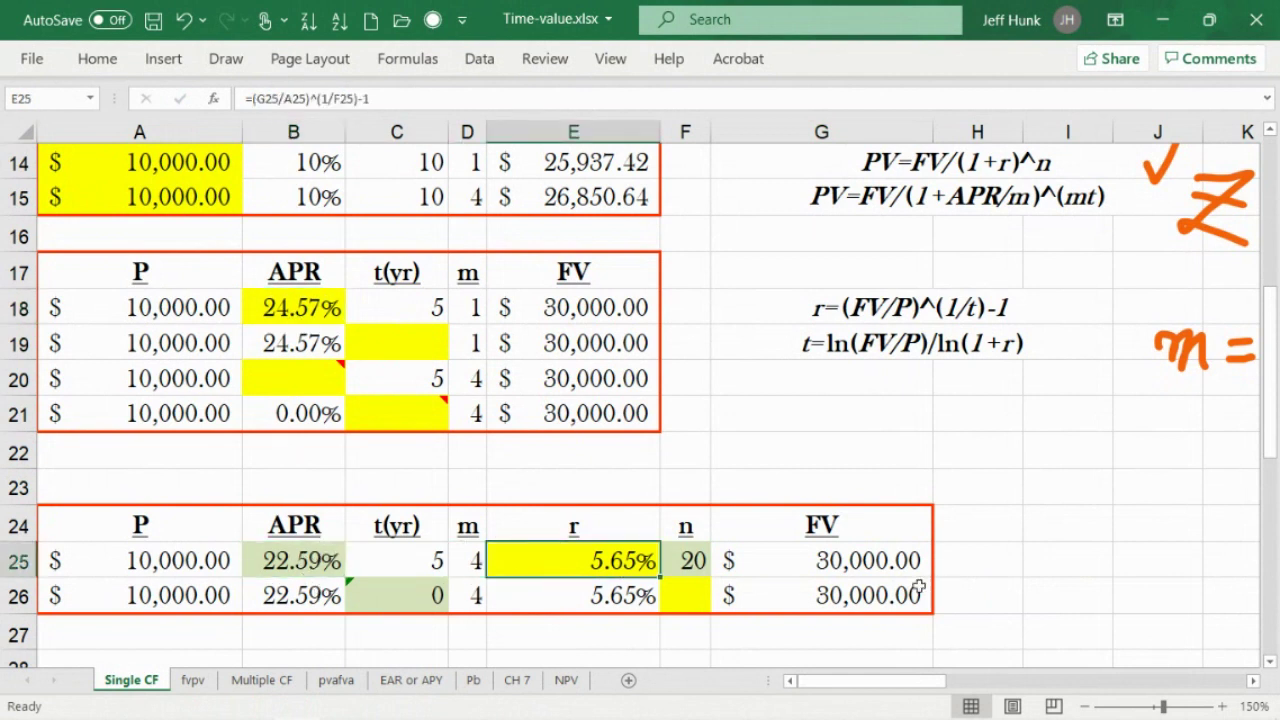
Review the FV reference in G25, the APR formula in B25 and the compounding frequency in D25.
click(845, 565)
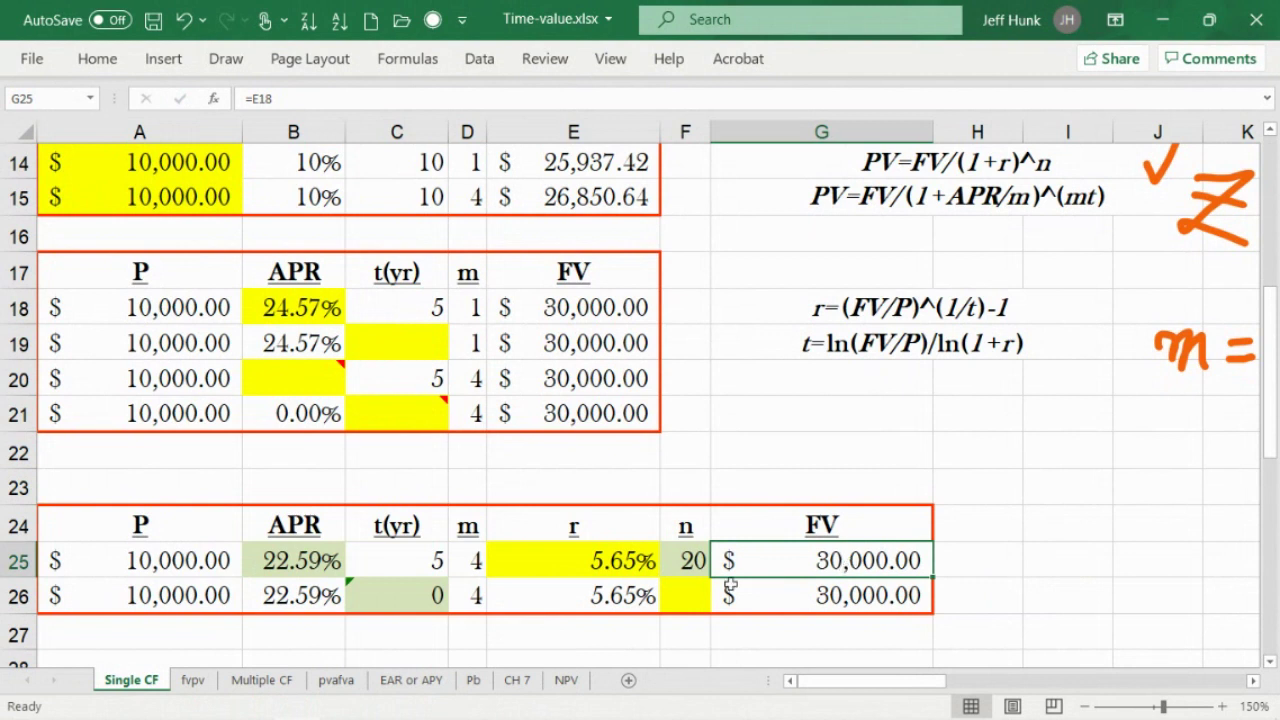
click(316, 565)
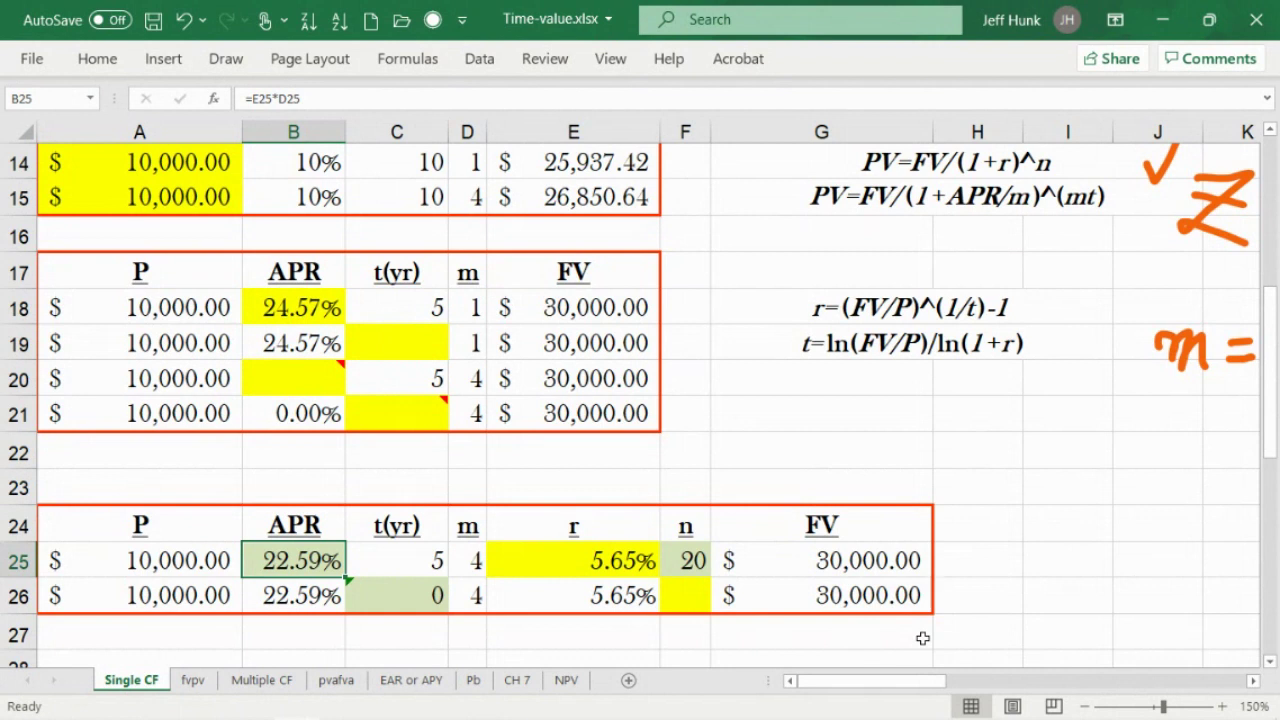
click(465, 565)
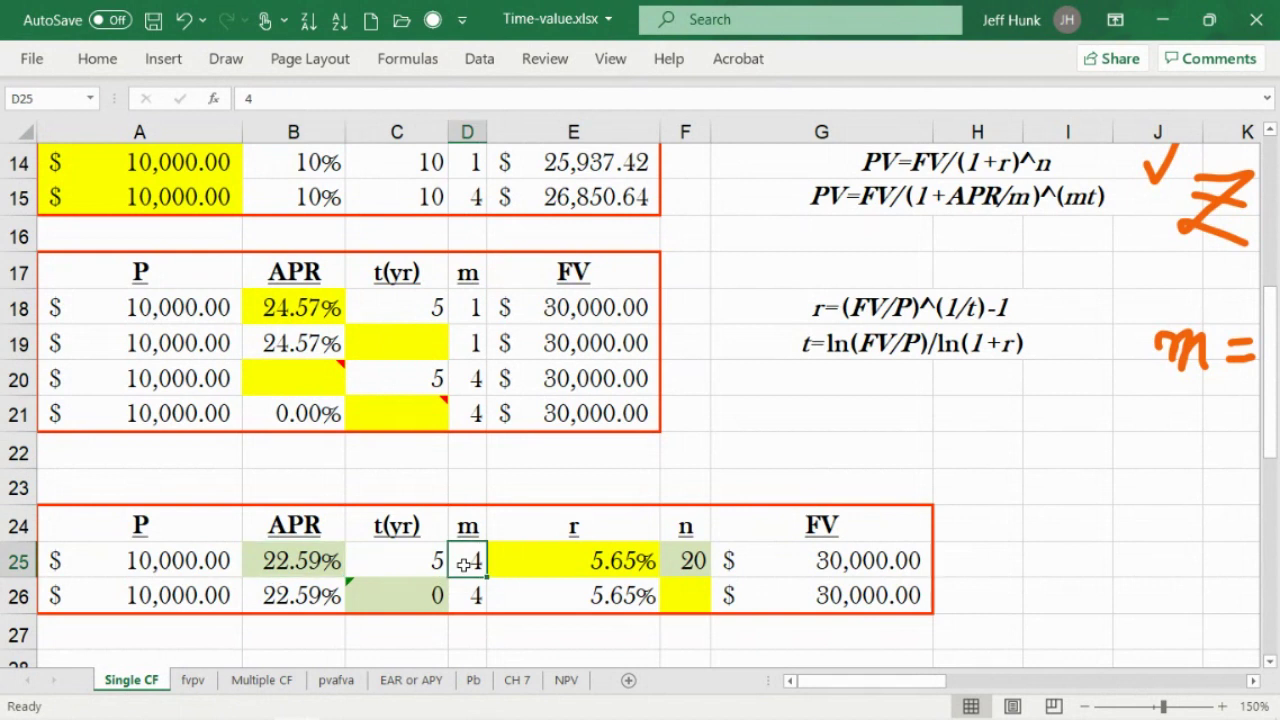
click(285, 563)
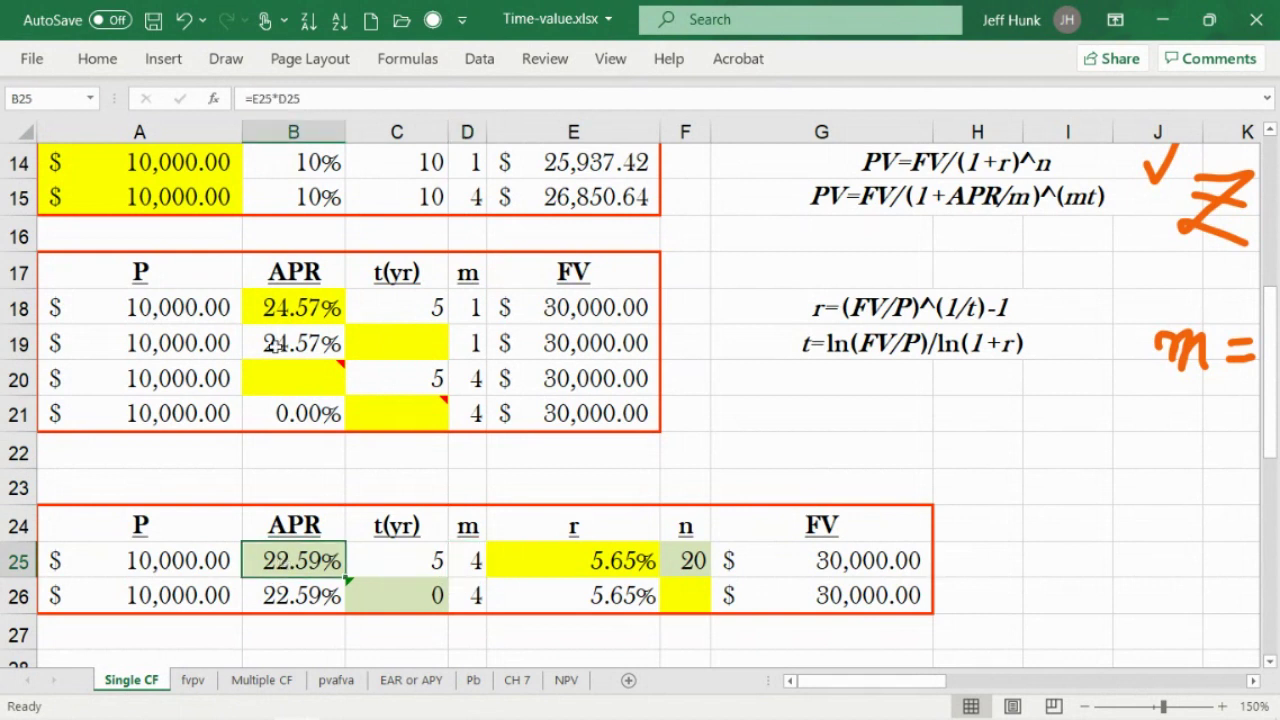
Enter the rate formula =(E20/A20)^(1/(C20*D20))-1 in the APR cell B20.
click(297, 374)
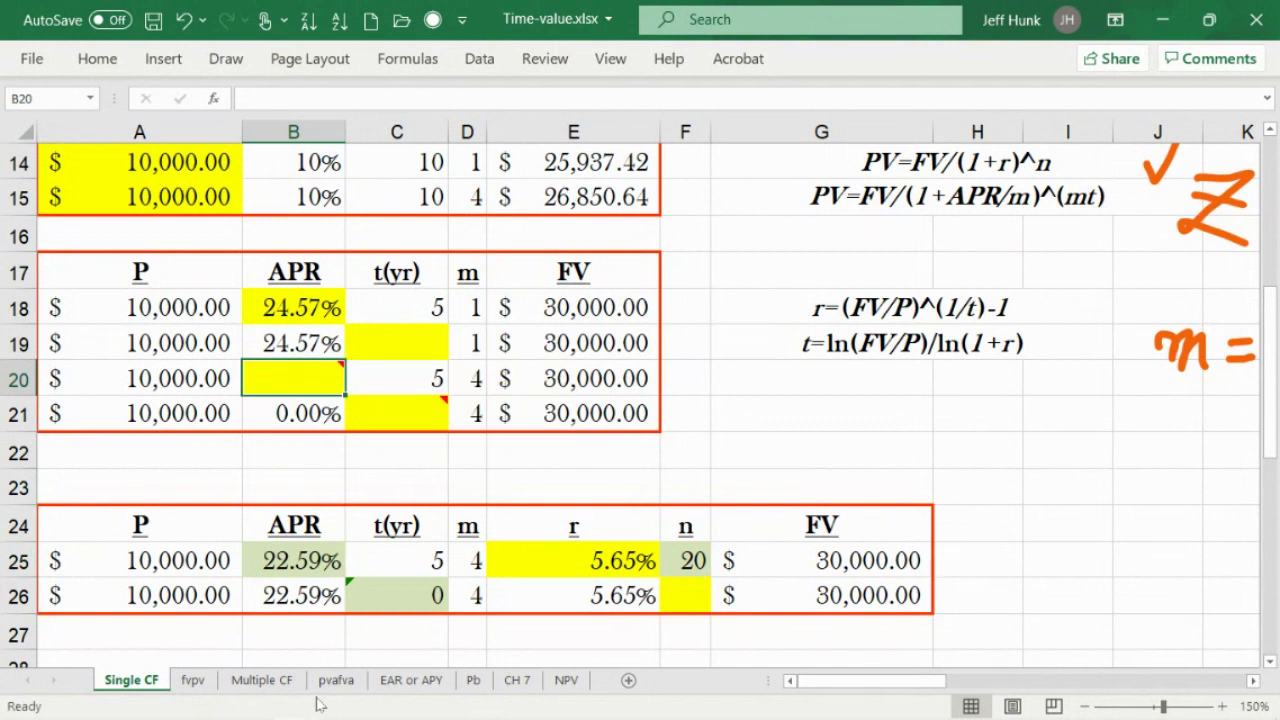
text(=)
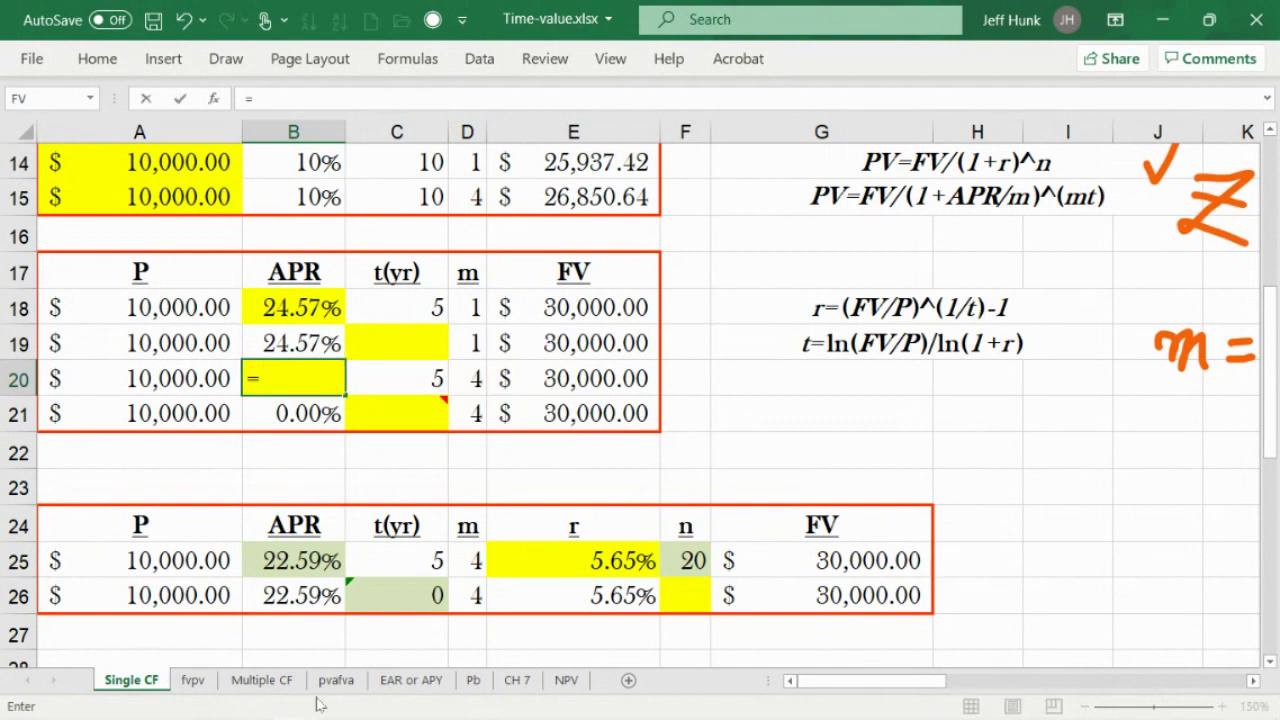
text(()
click(562, 364)
text(/)
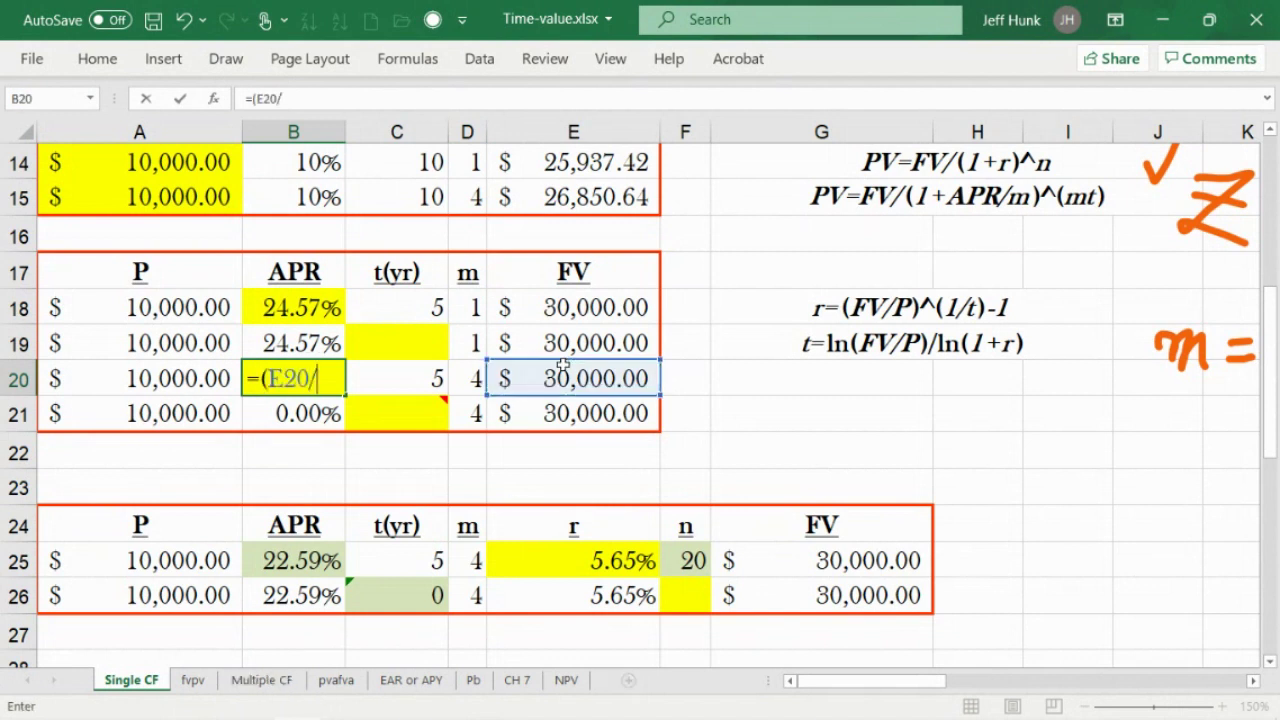
click(160, 380)
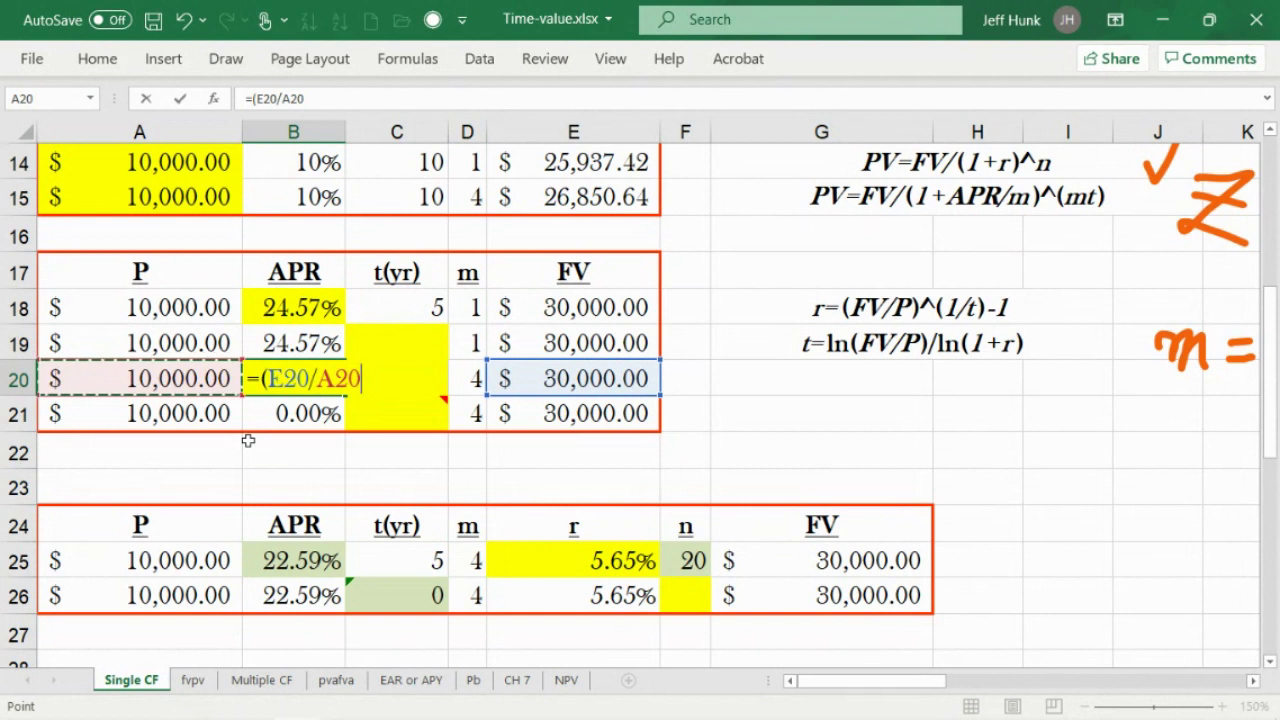
text())
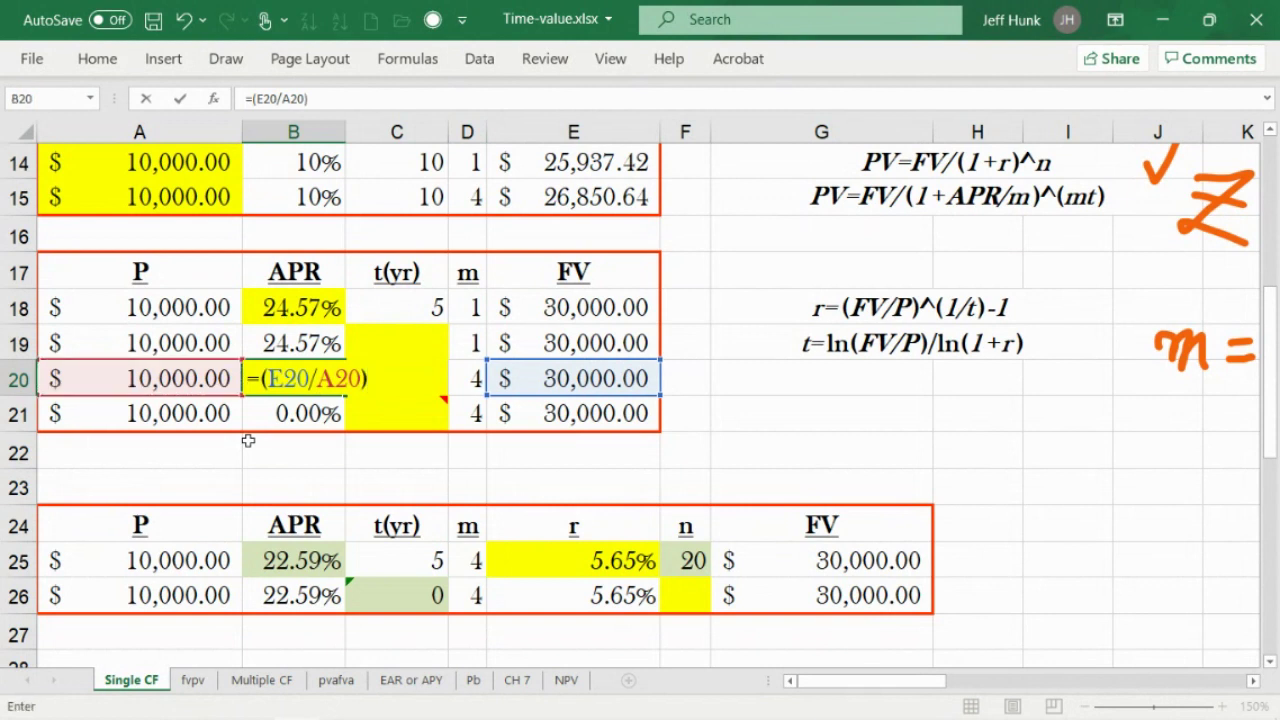
text(^(1/)
text(()
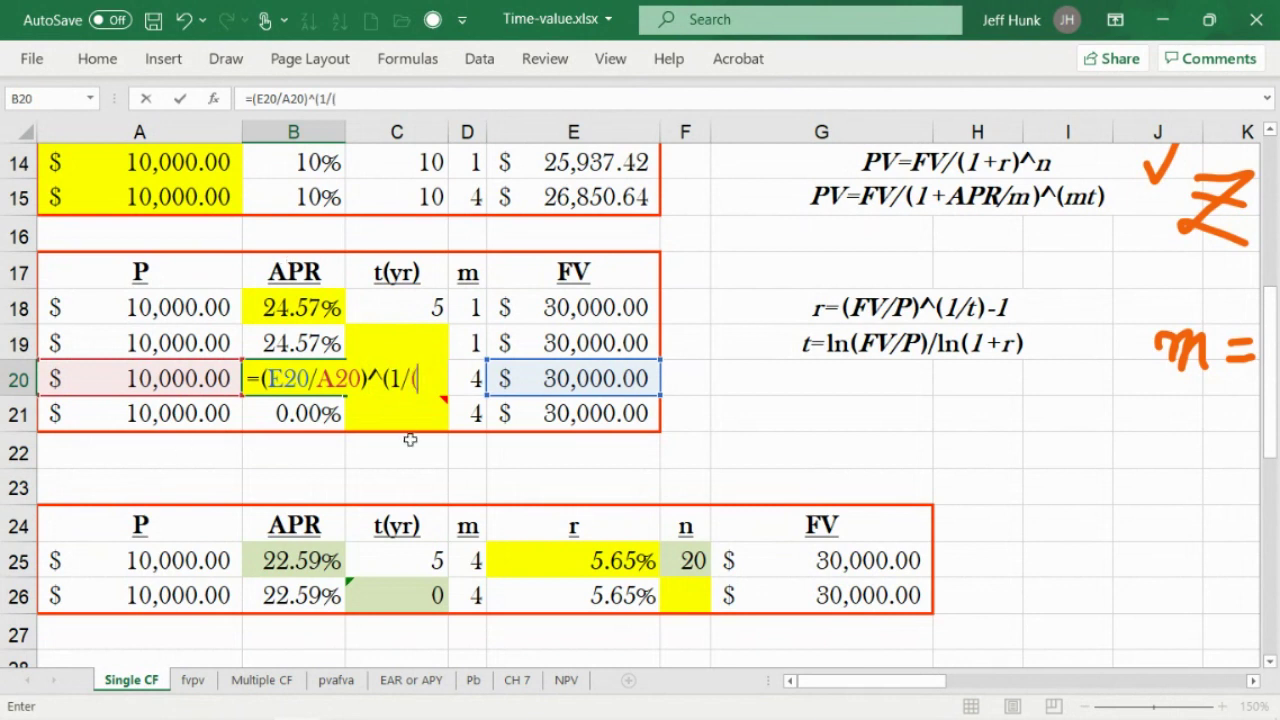
text(c)
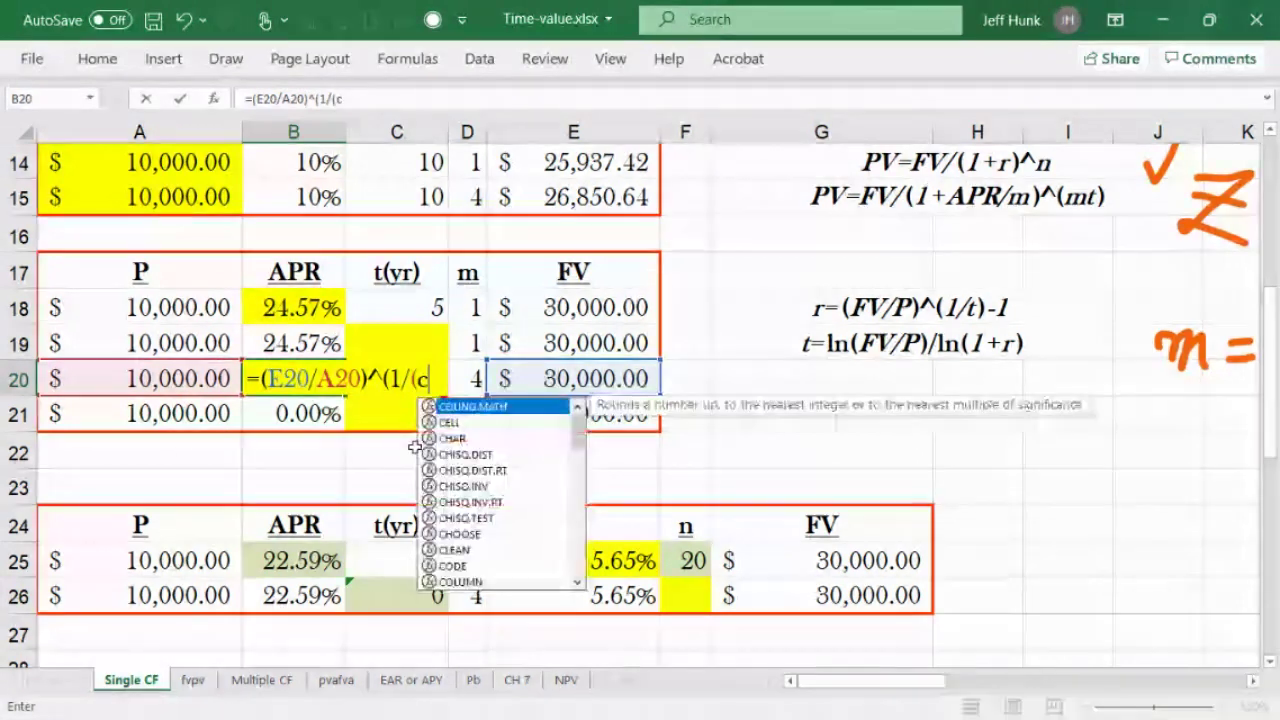
text(20*)
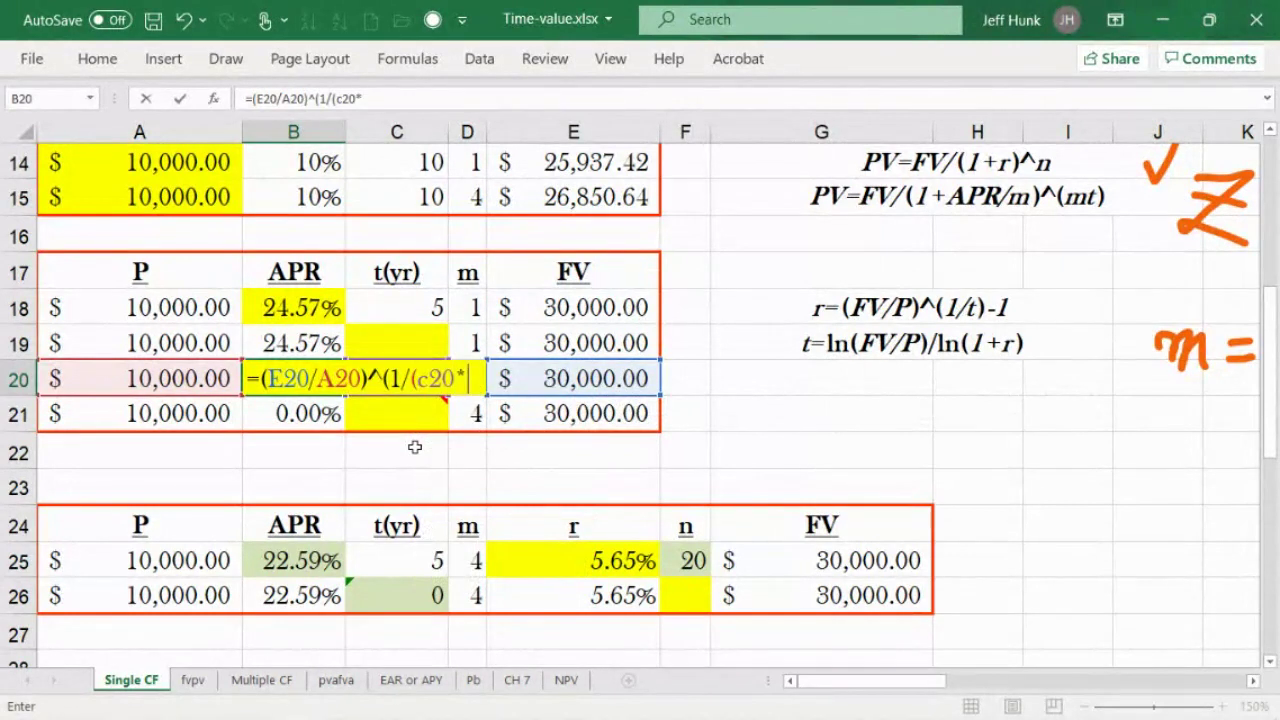
text(d)
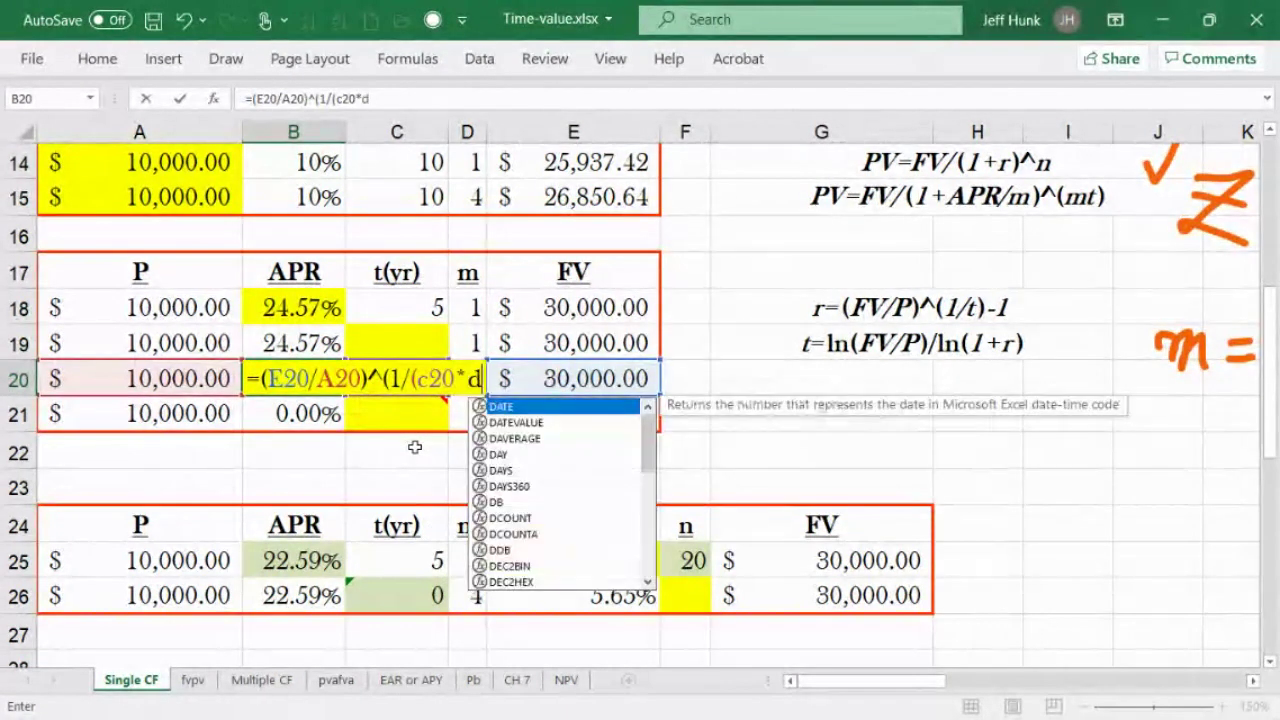
text(20))
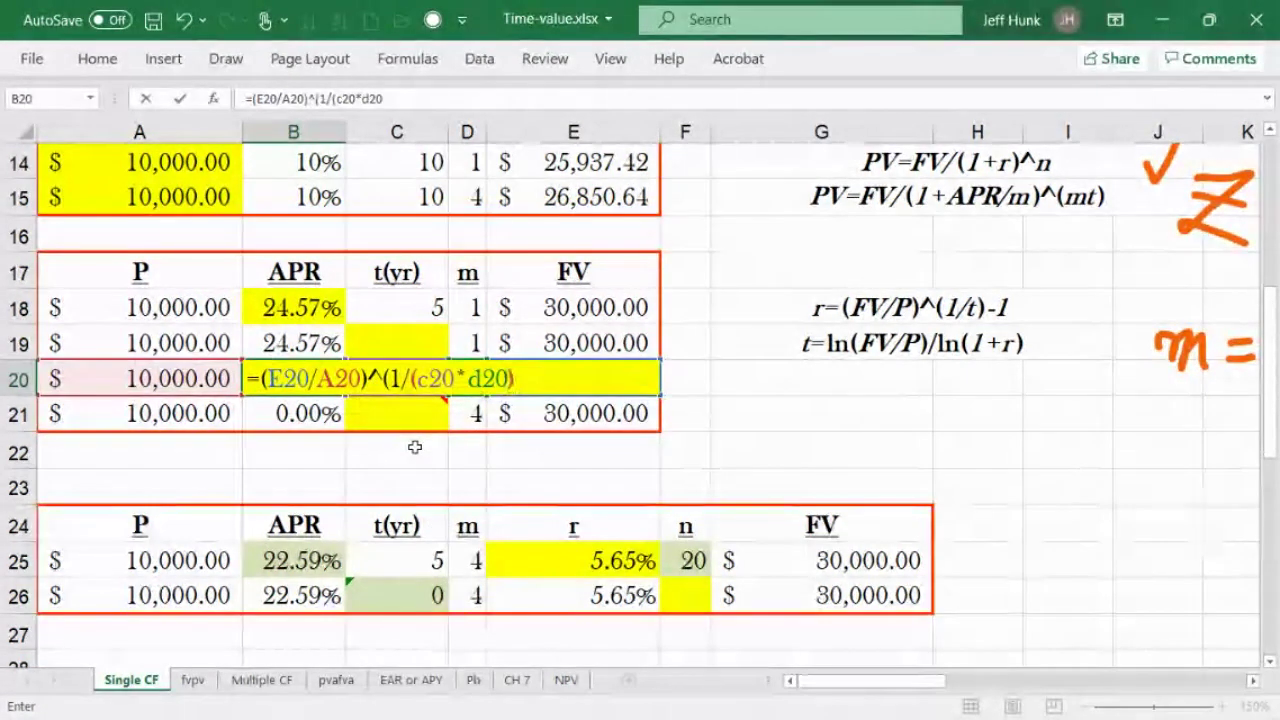
text())
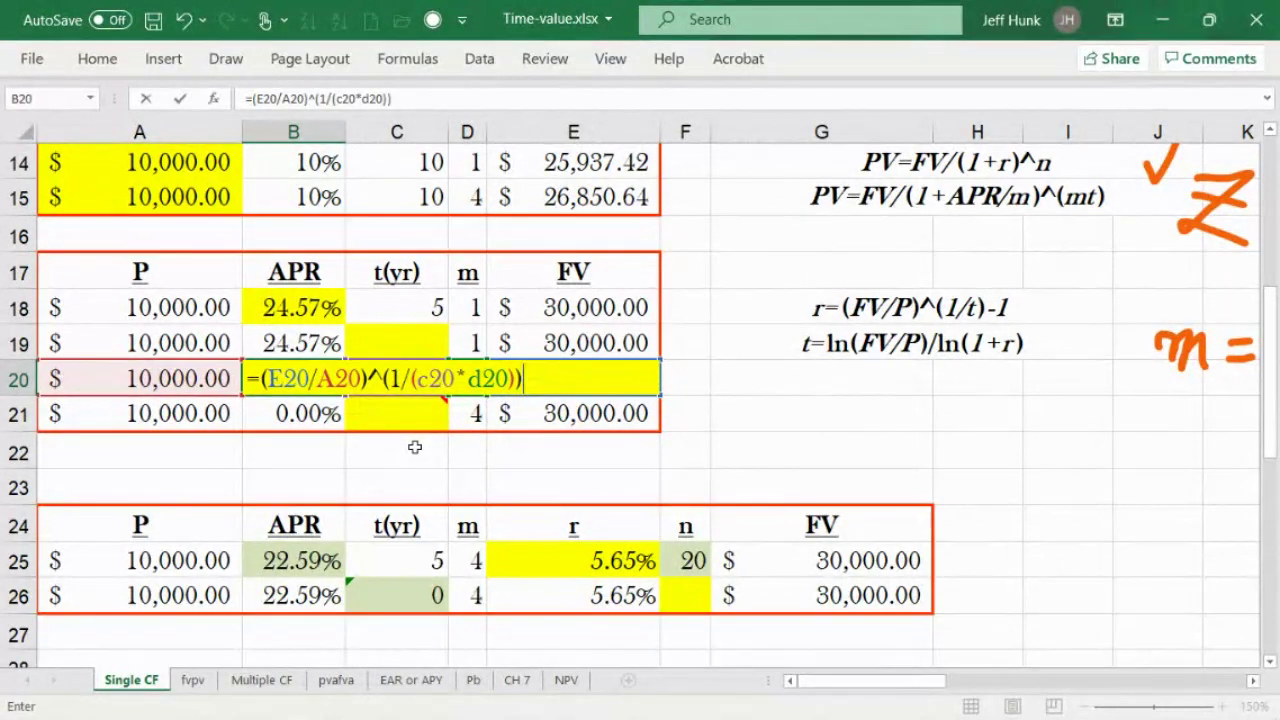
text(-1)
key(Return)
Compare the rate and formula in B20 with the periodic rate in E25, and check row 20 and the note on B20.
click(310, 380)
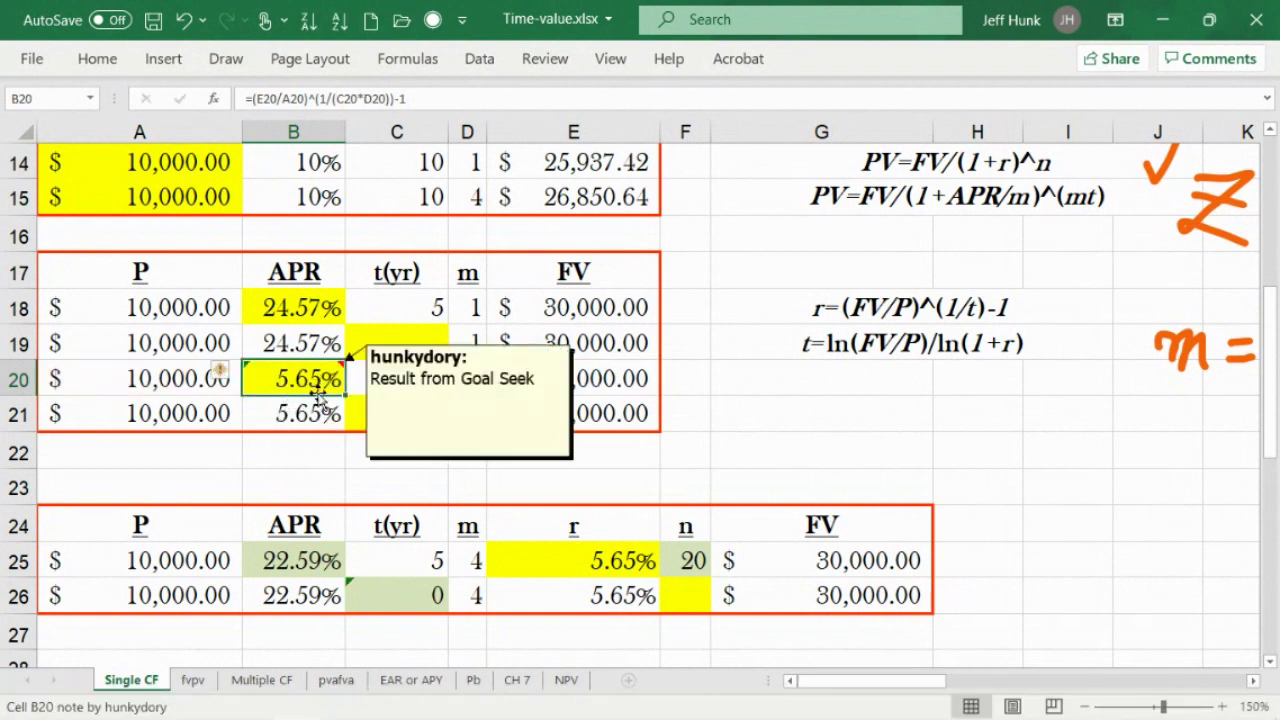
click(612, 563)
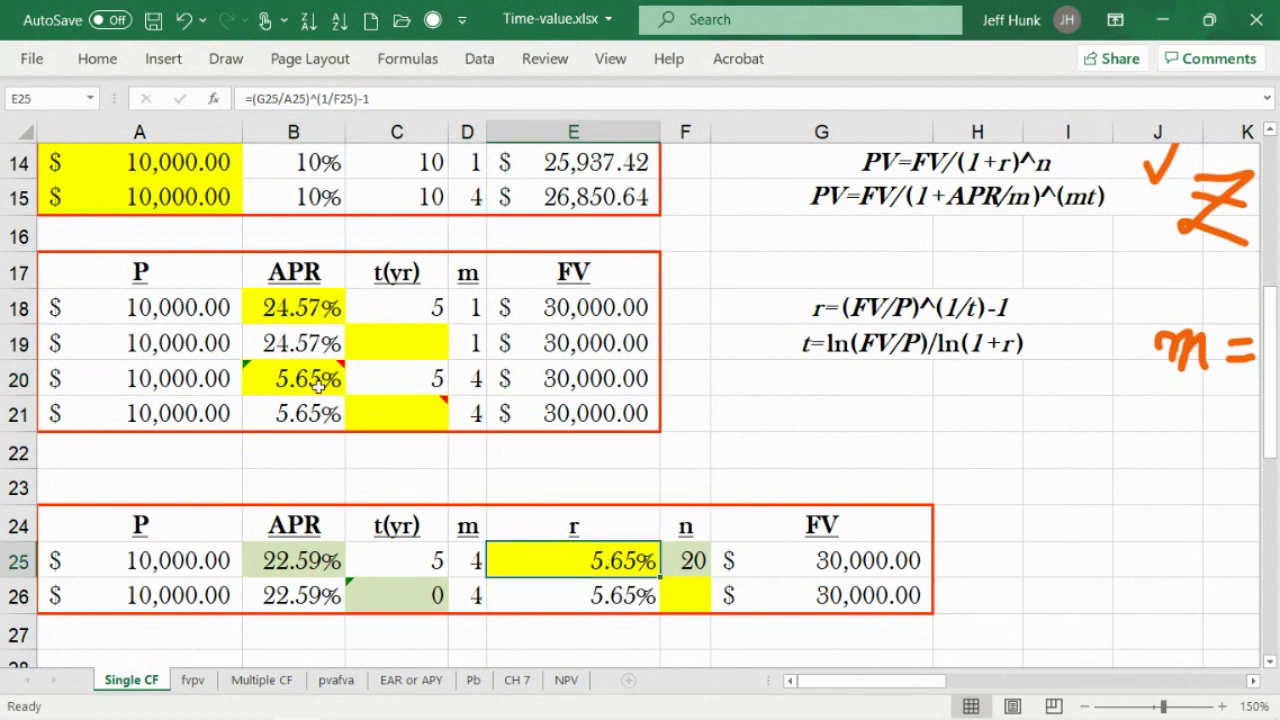
click(288, 371)
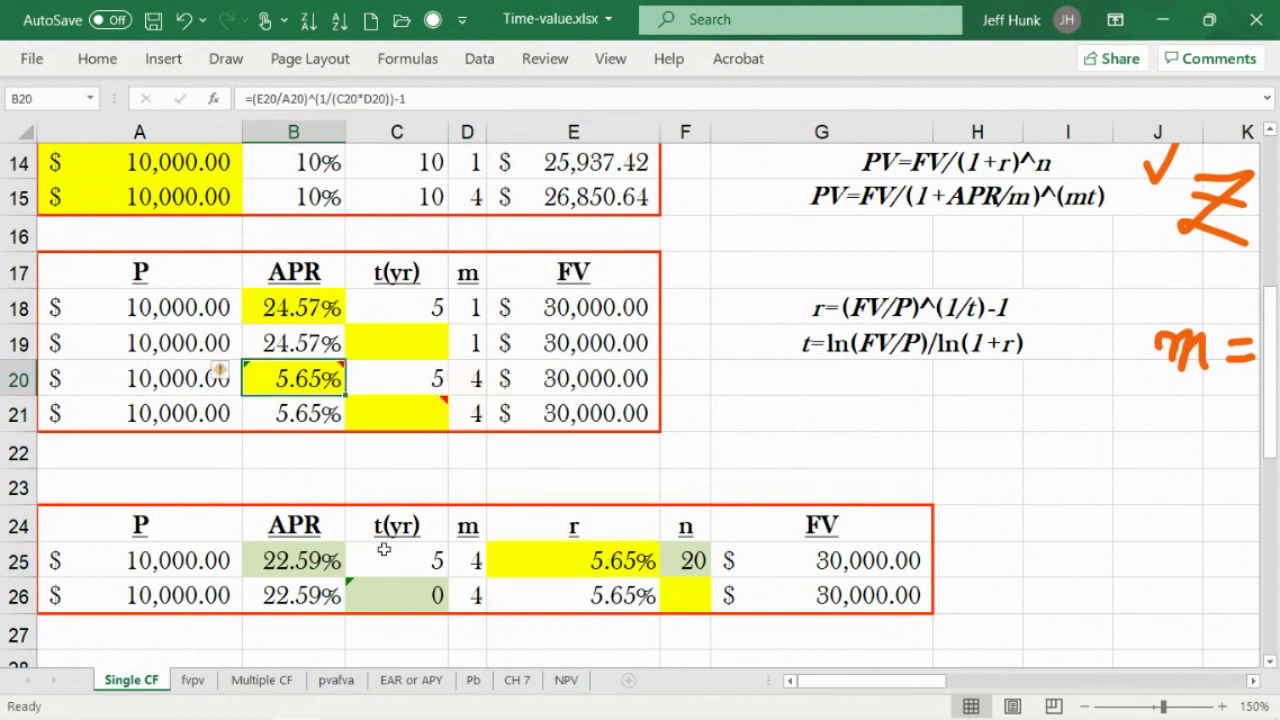
click(12, 378)
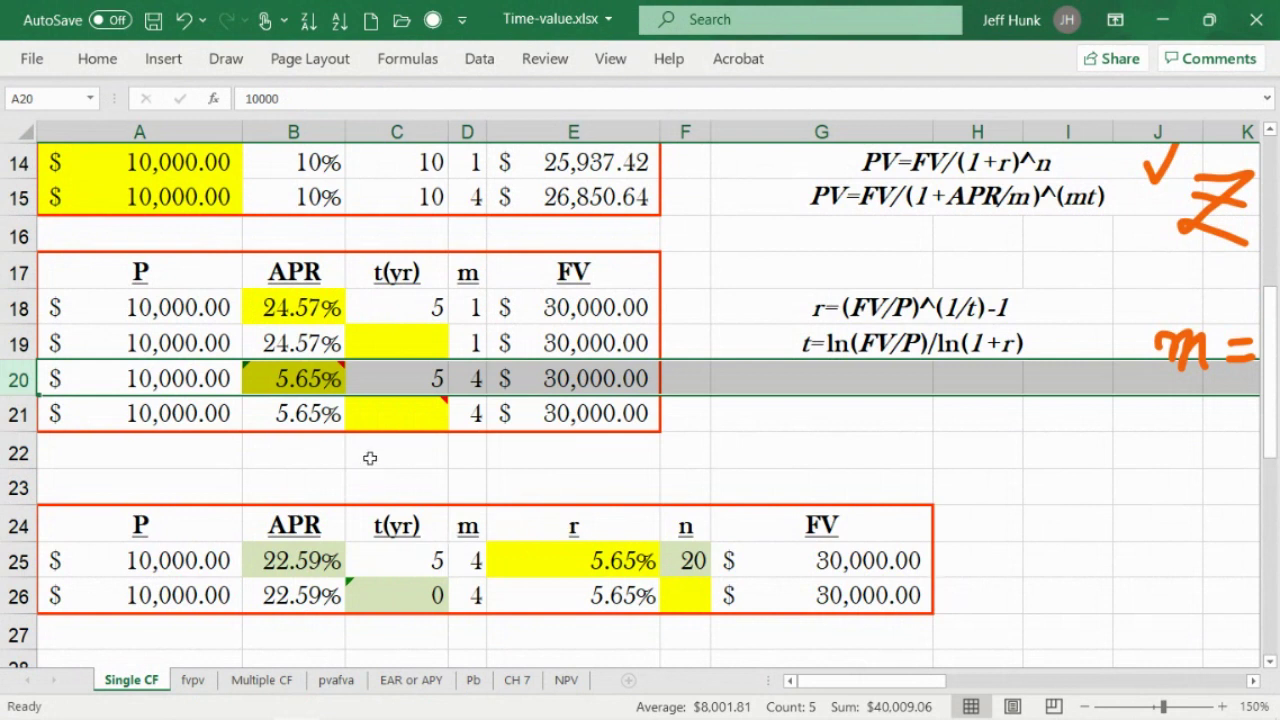
mouse_move(318, 370)
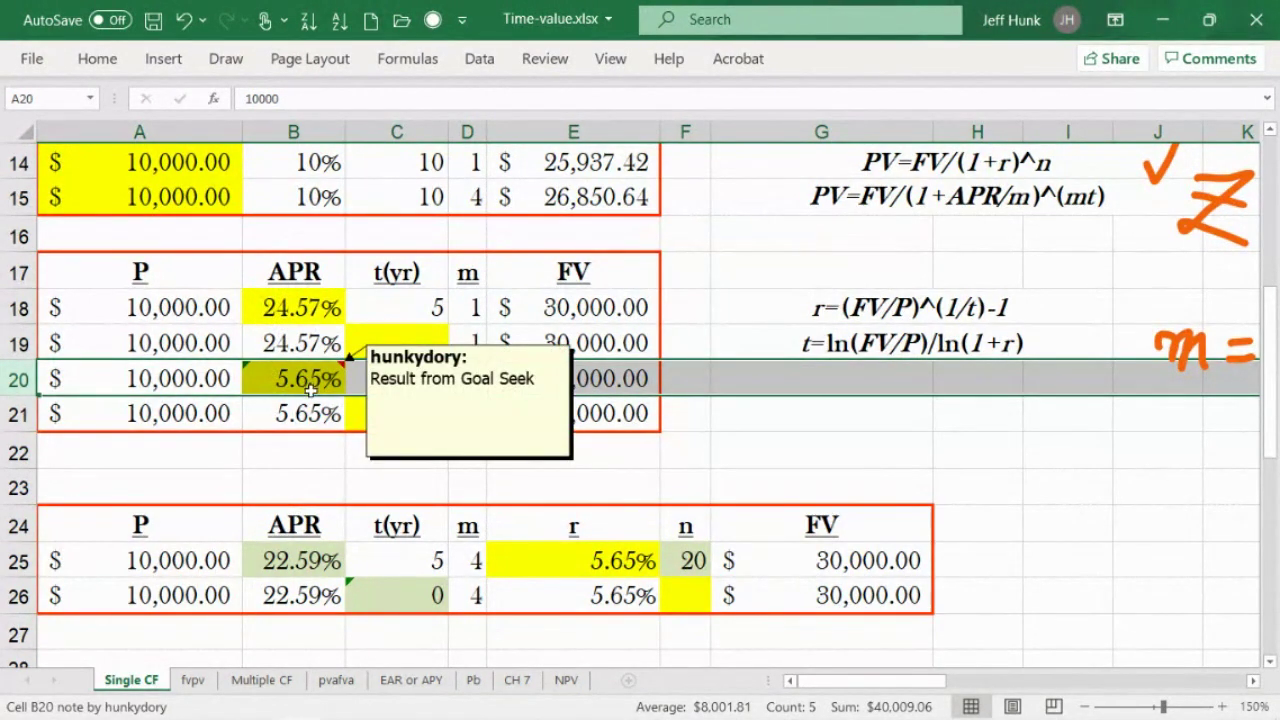
Annualize the rate in B20 by extending its formula to =((E20/A20)^(1/(C20*D20))-1)*D20.
click(297, 377)
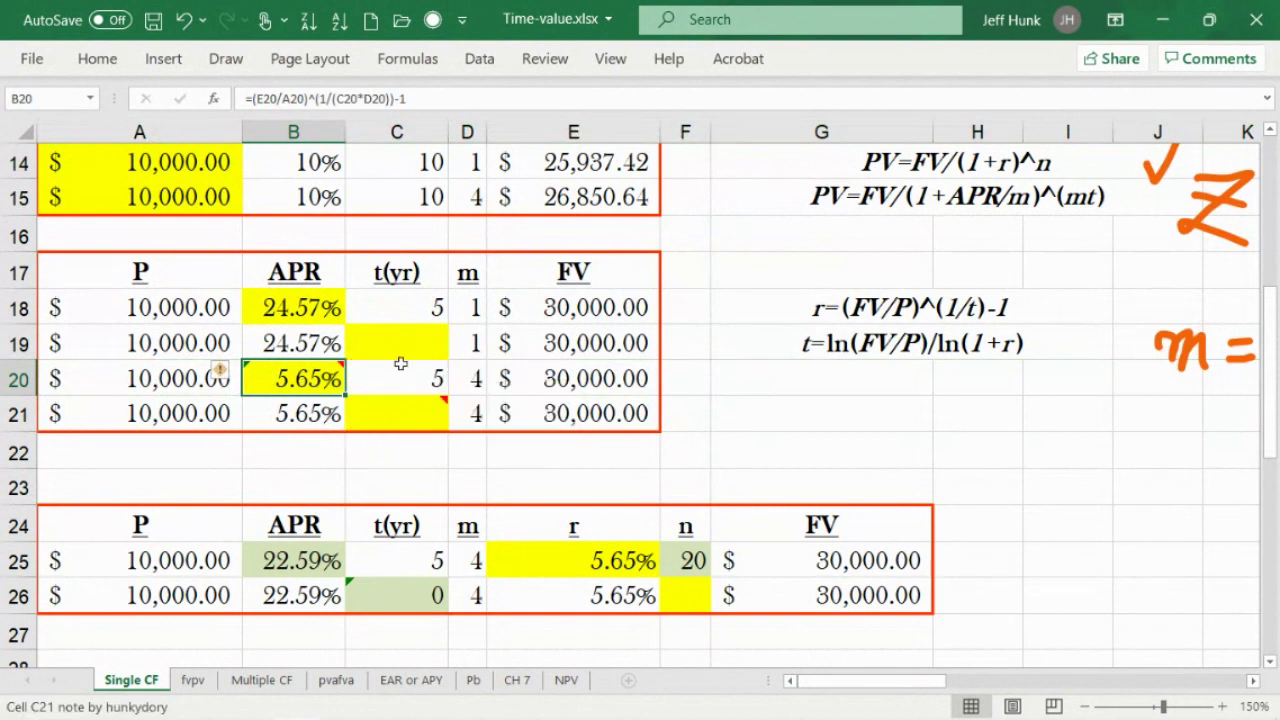
double_click(302, 375)
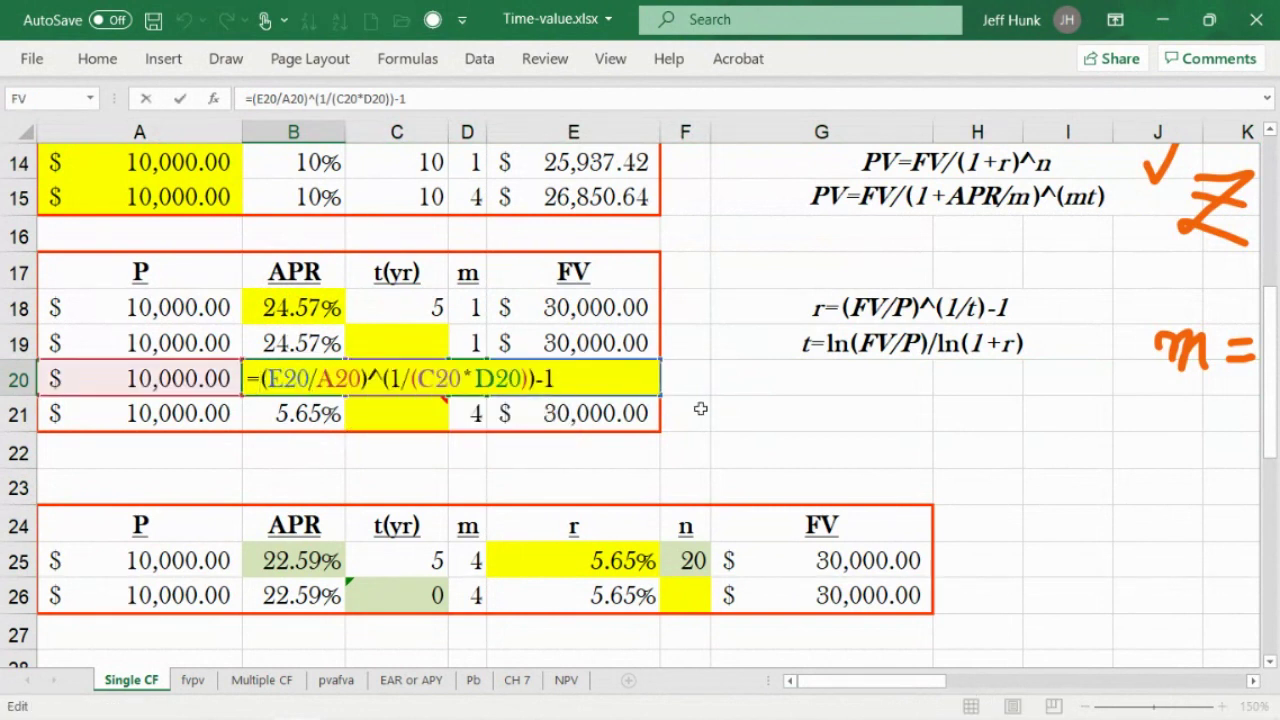
text(()
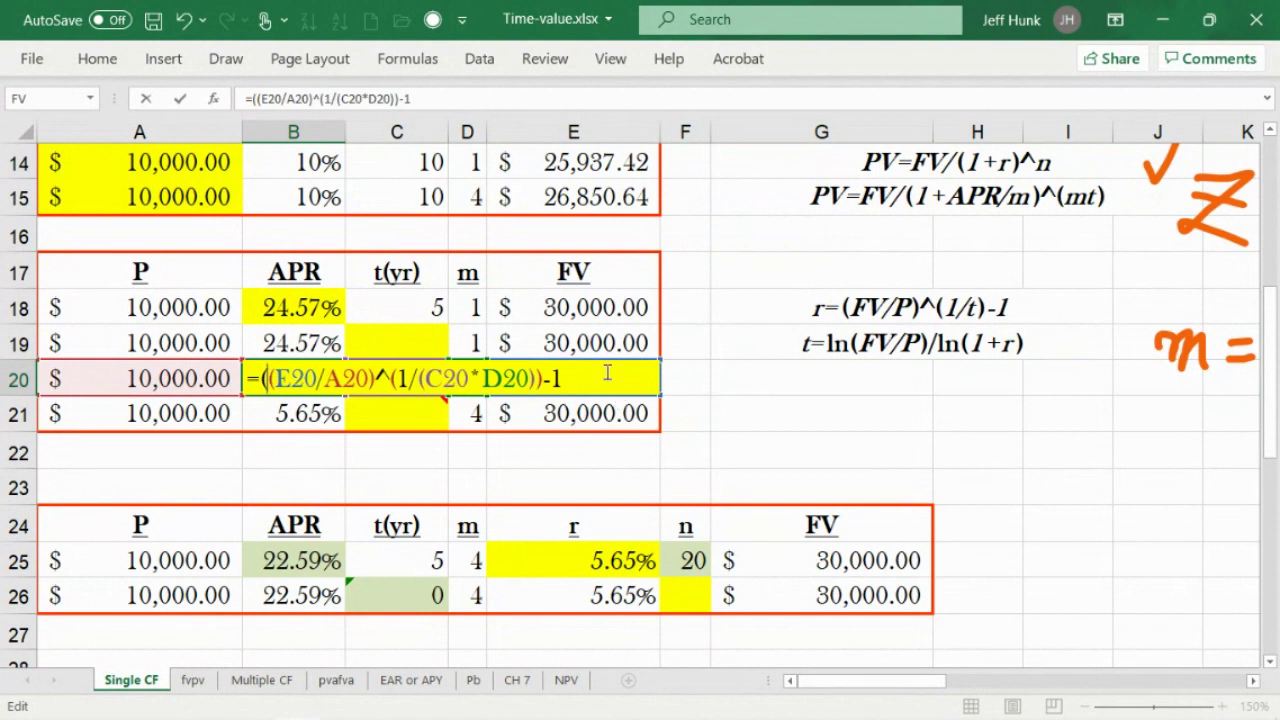
text()*d20)
click(180, 104)
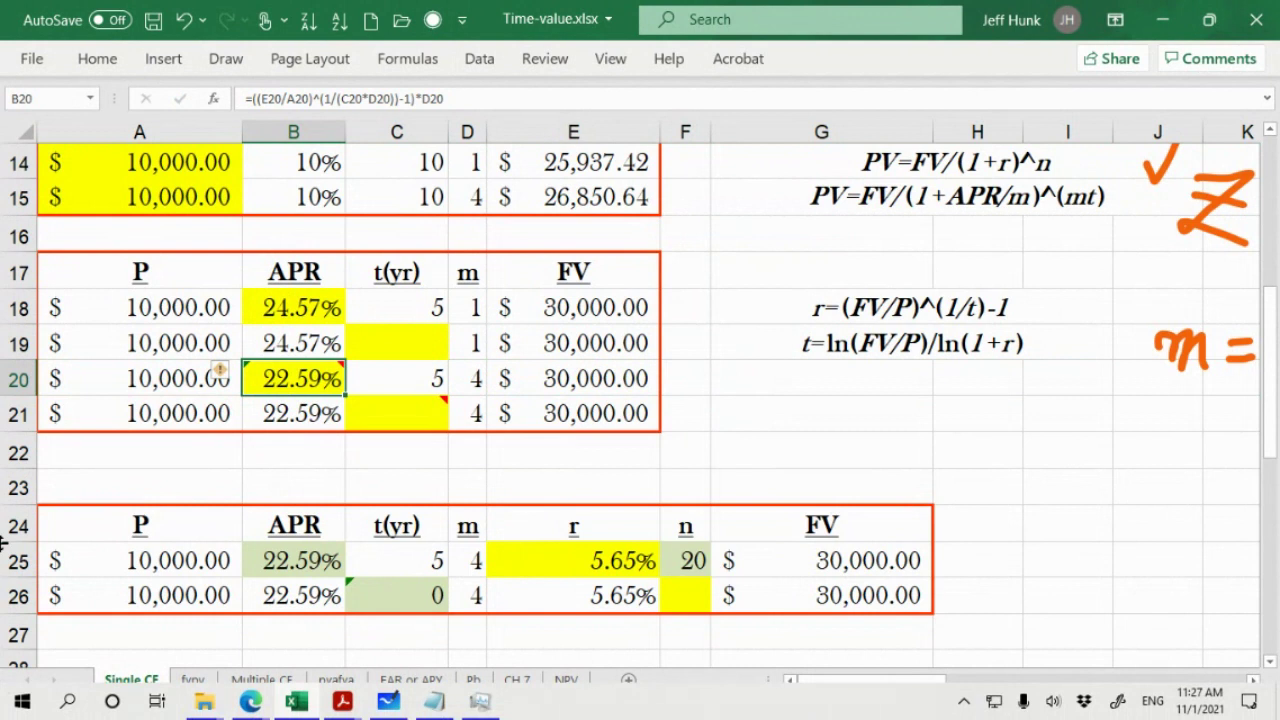
Inspect the cell references in the APR formula in B20, leaving the formula as it is.
double_click(284, 382)
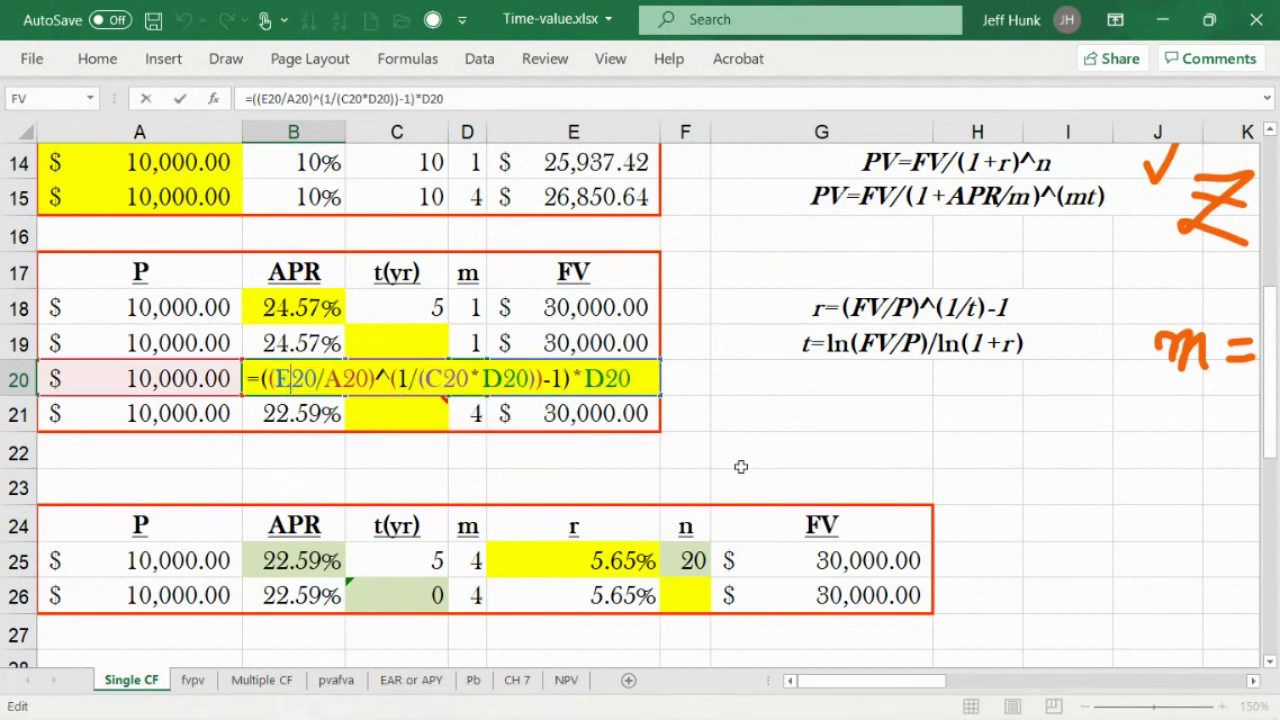
mouse_move(434, 414)
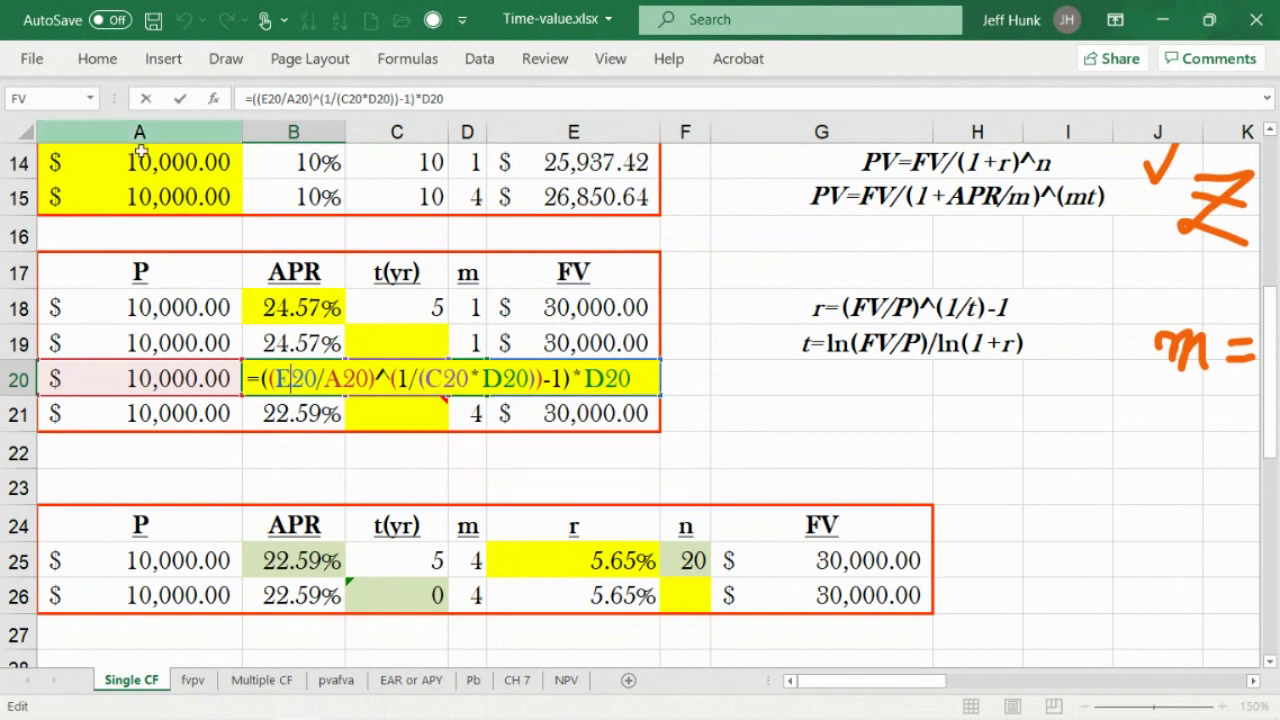
key(Escape)
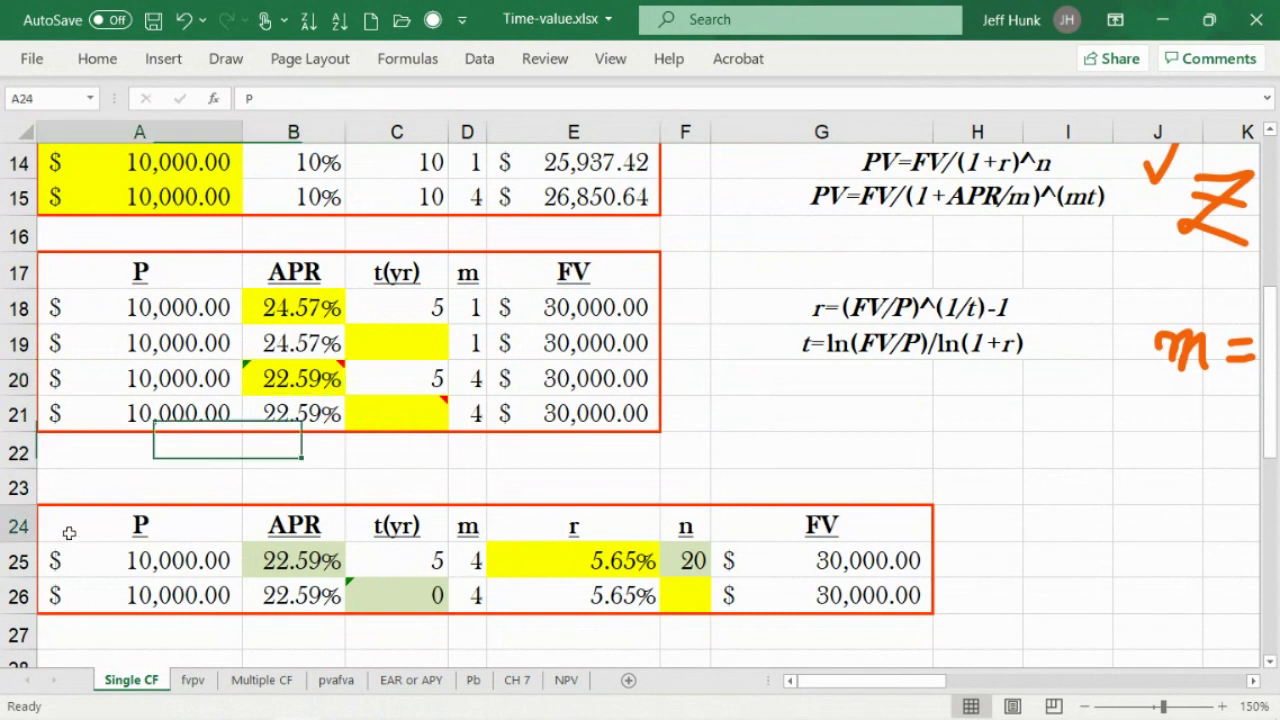
Examine the table in rows 24 to 26, including the FV formula in G26, and the APR formula in B20.
mouse_move(63, 529)
mouse_down()
mouse_move(400, 545)
mouse_move(955, 600)
mouse_up()
click(960, 580)
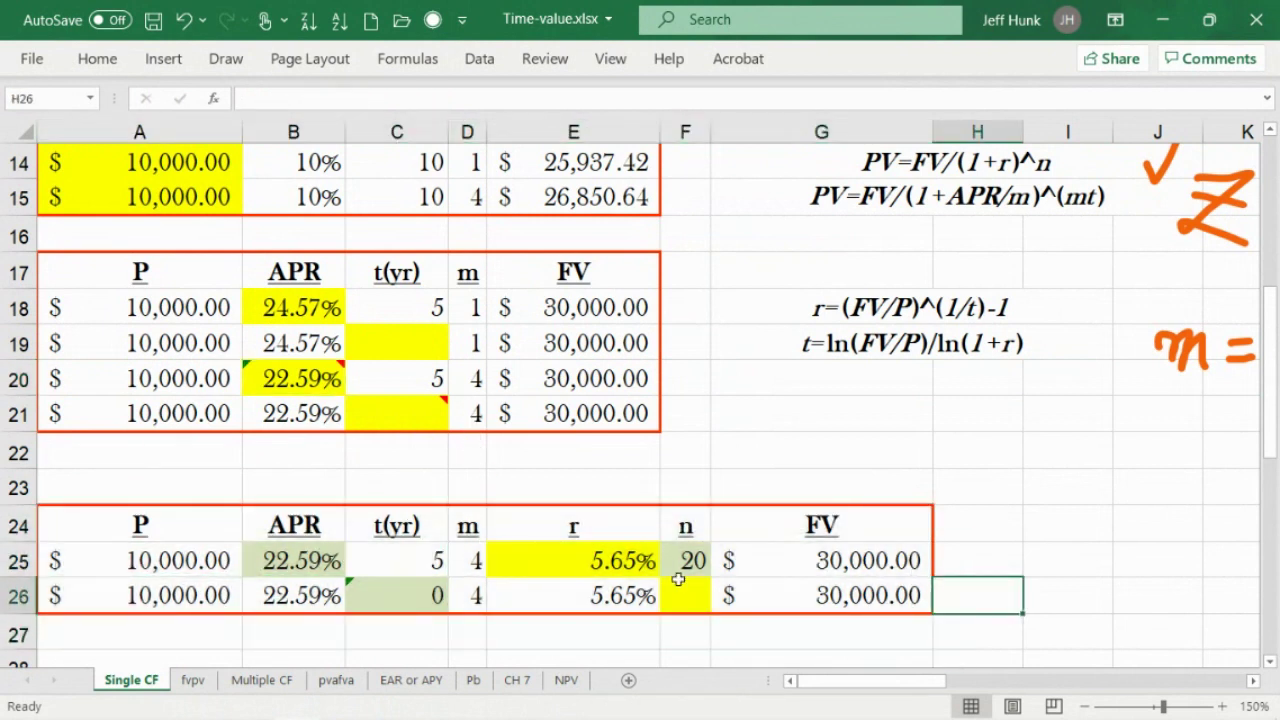
drag(104, 516, 682, 594)
click(843, 597)
double_click(843, 597)
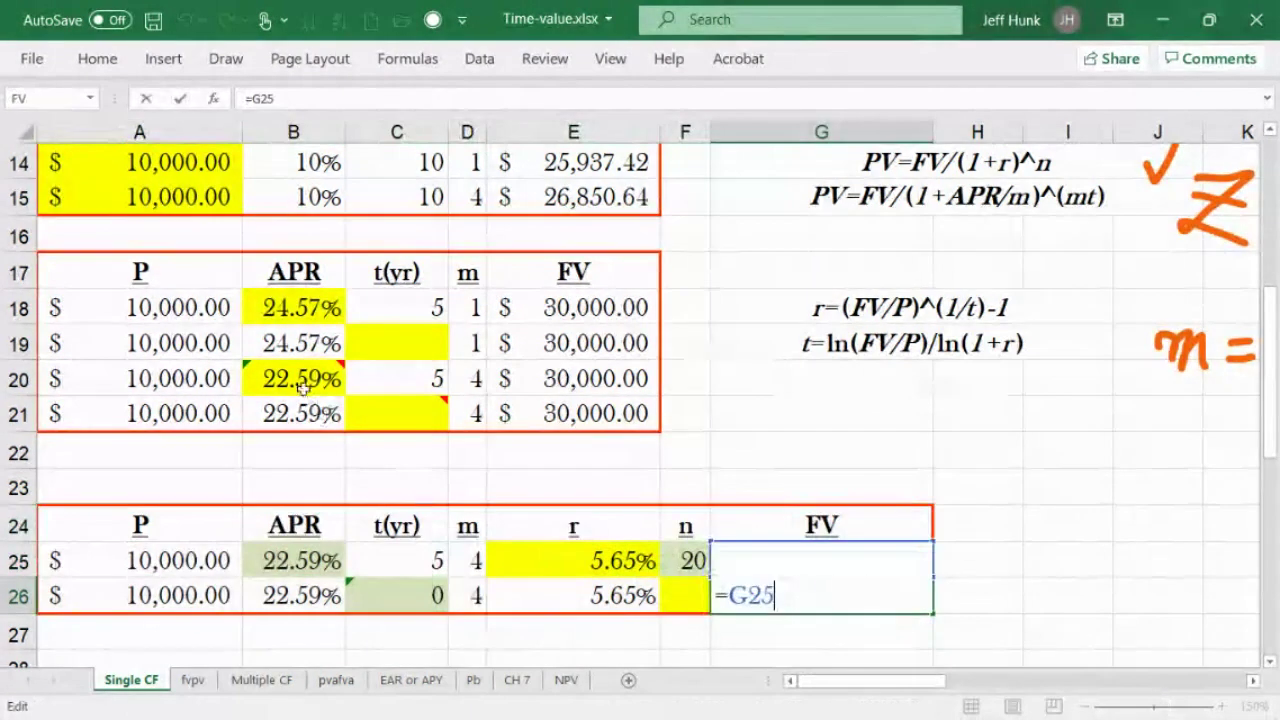
click(300, 382)
double_click(288, 372)
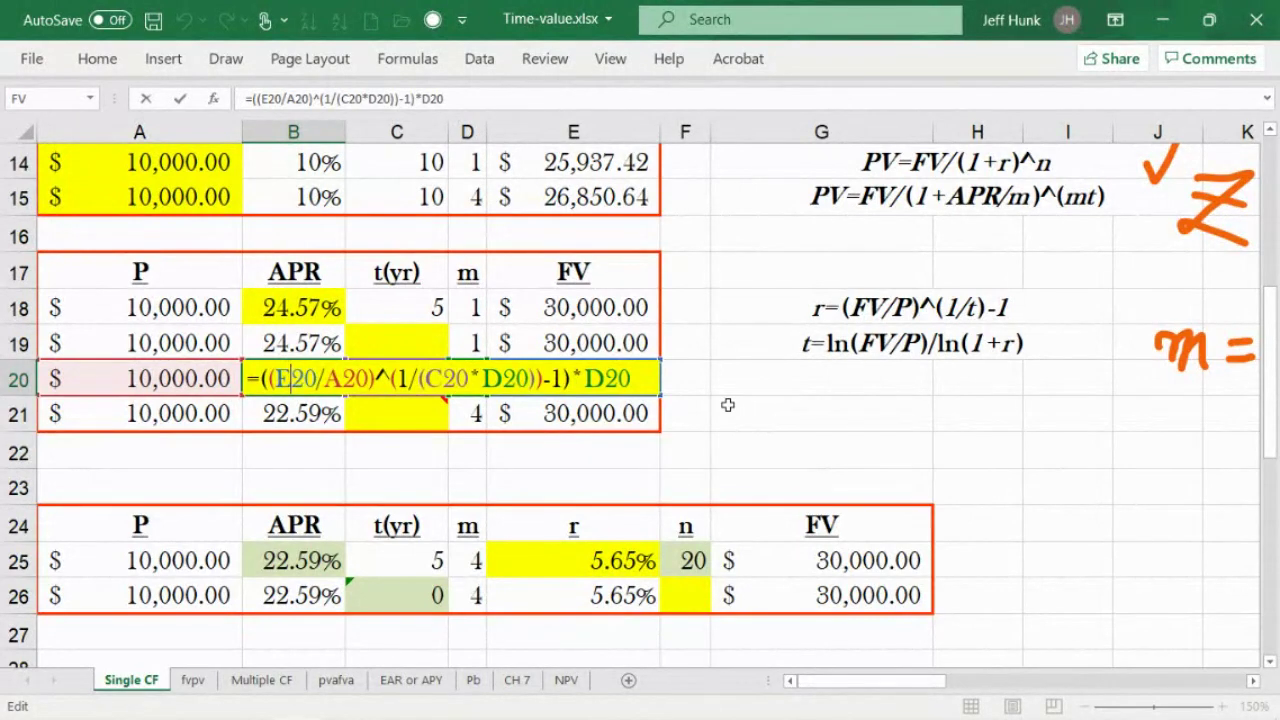
key(Escape)
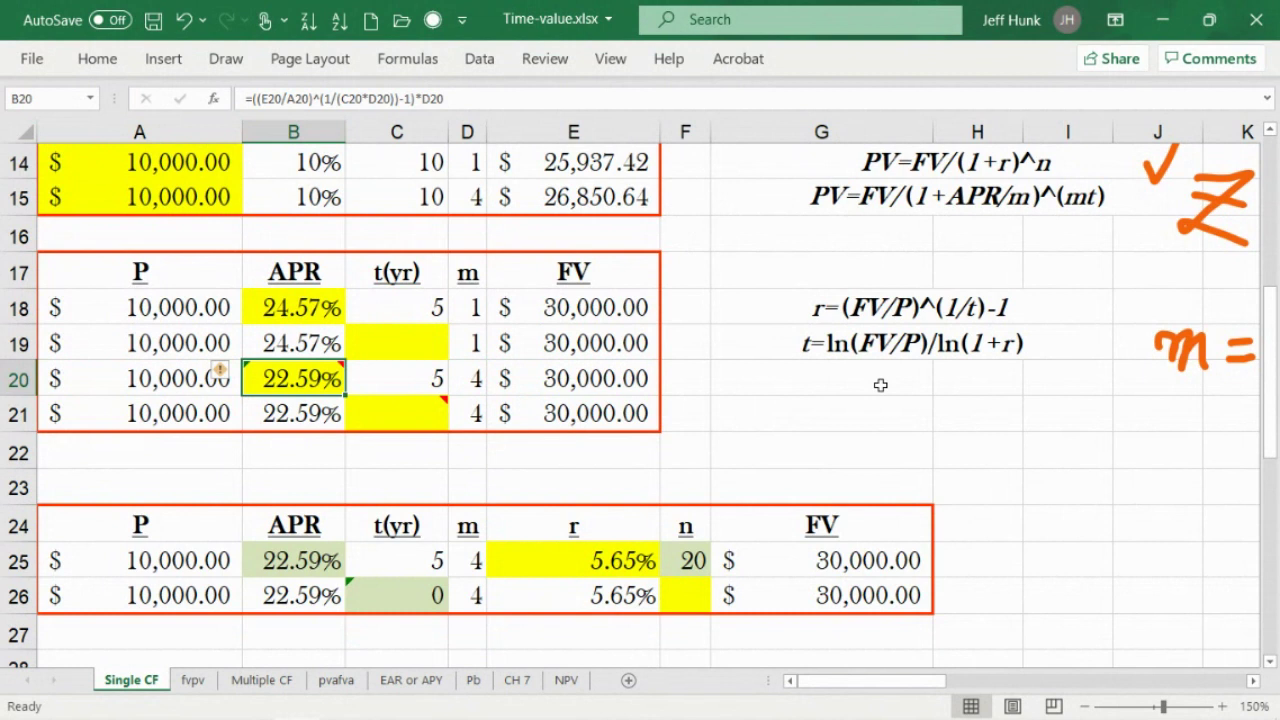
Examine the formulas for n, r and APR in row 25 of the lower table.
click(685, 561)
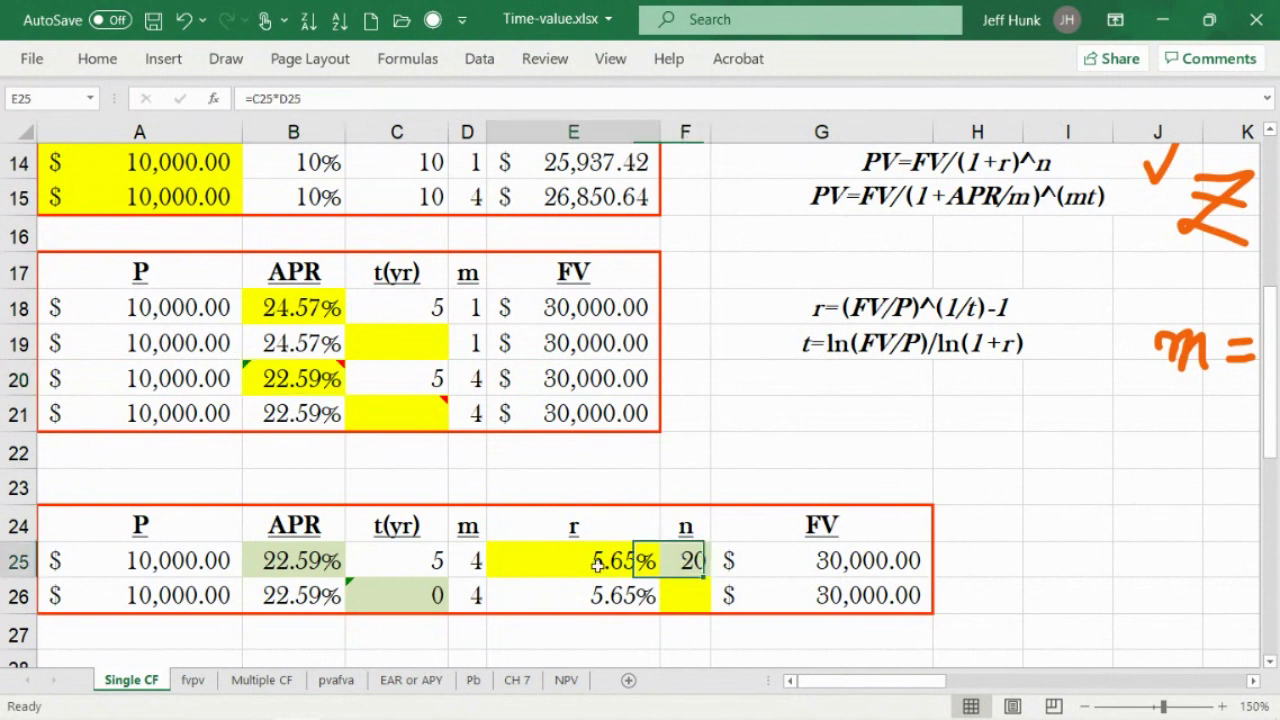
click(597, 563)
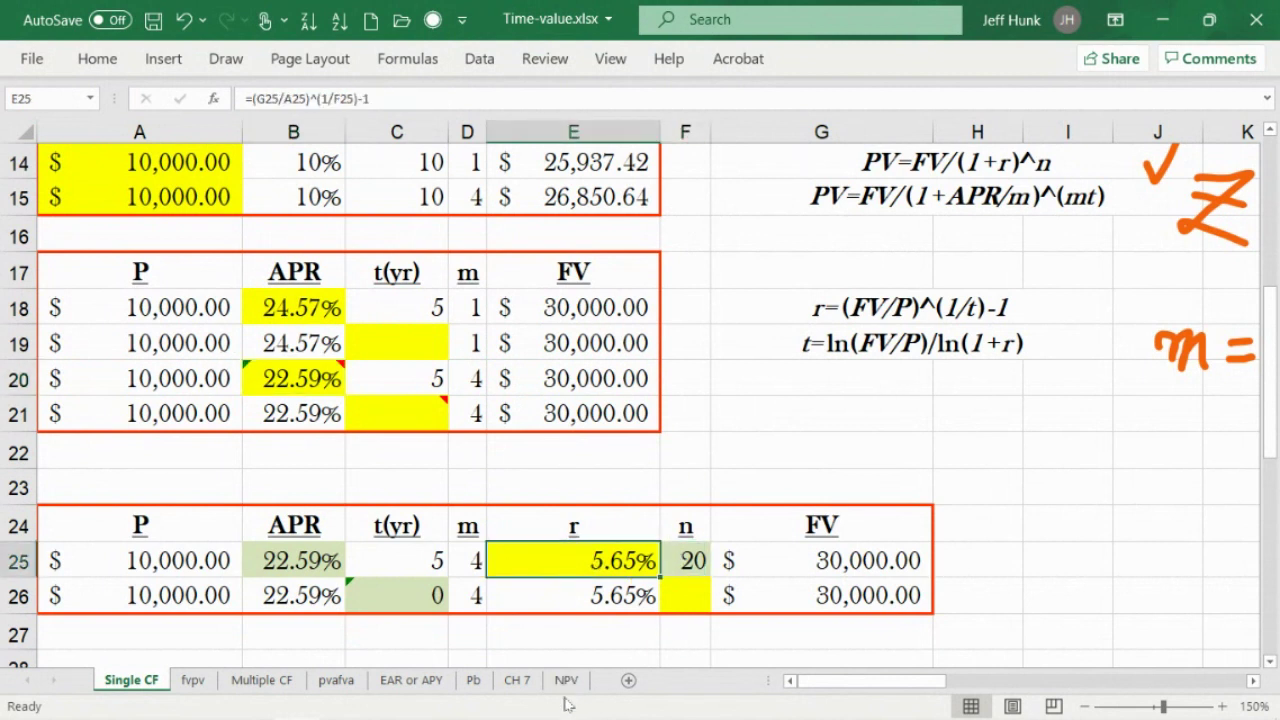
double_click(562, 556)
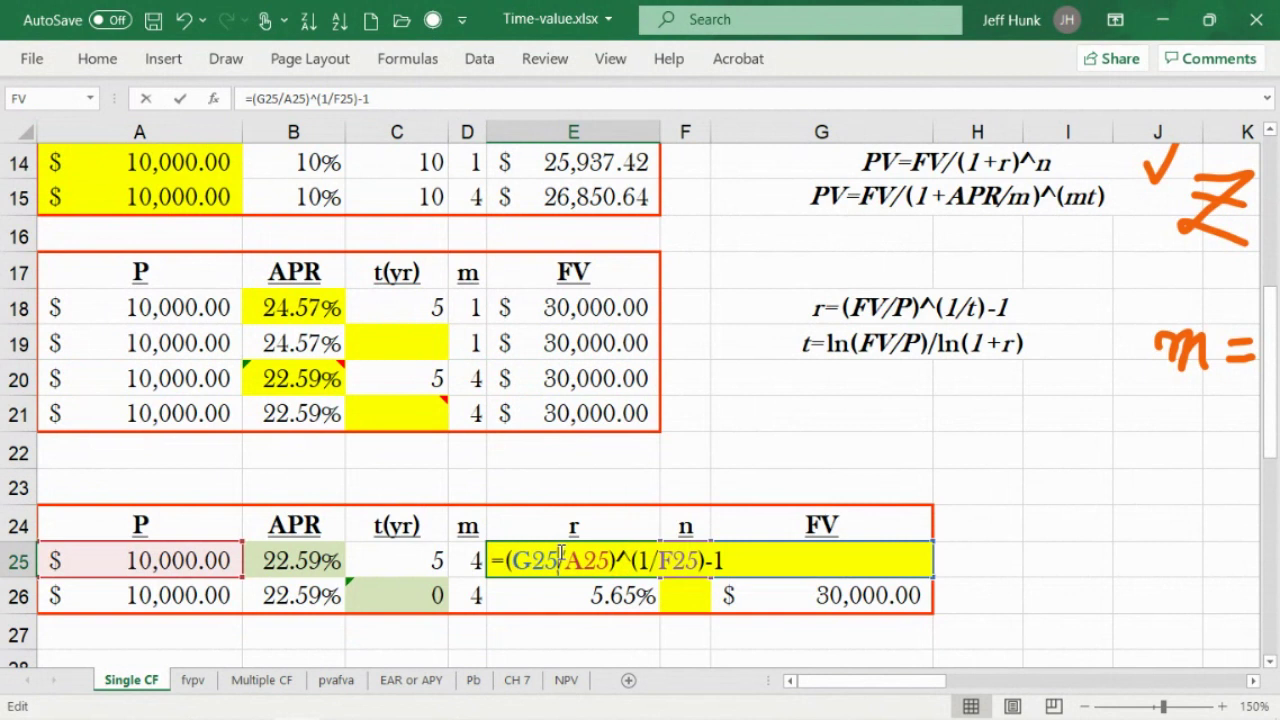
click(180, 99)
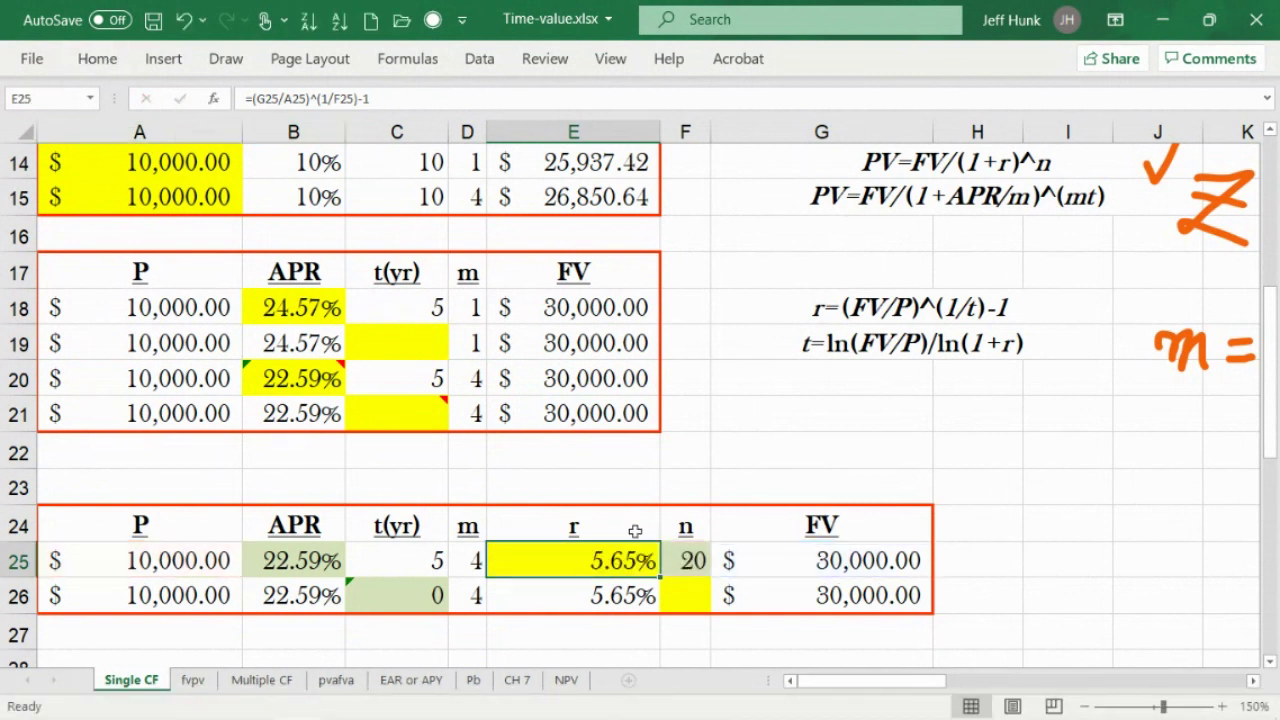
click(680, 563)
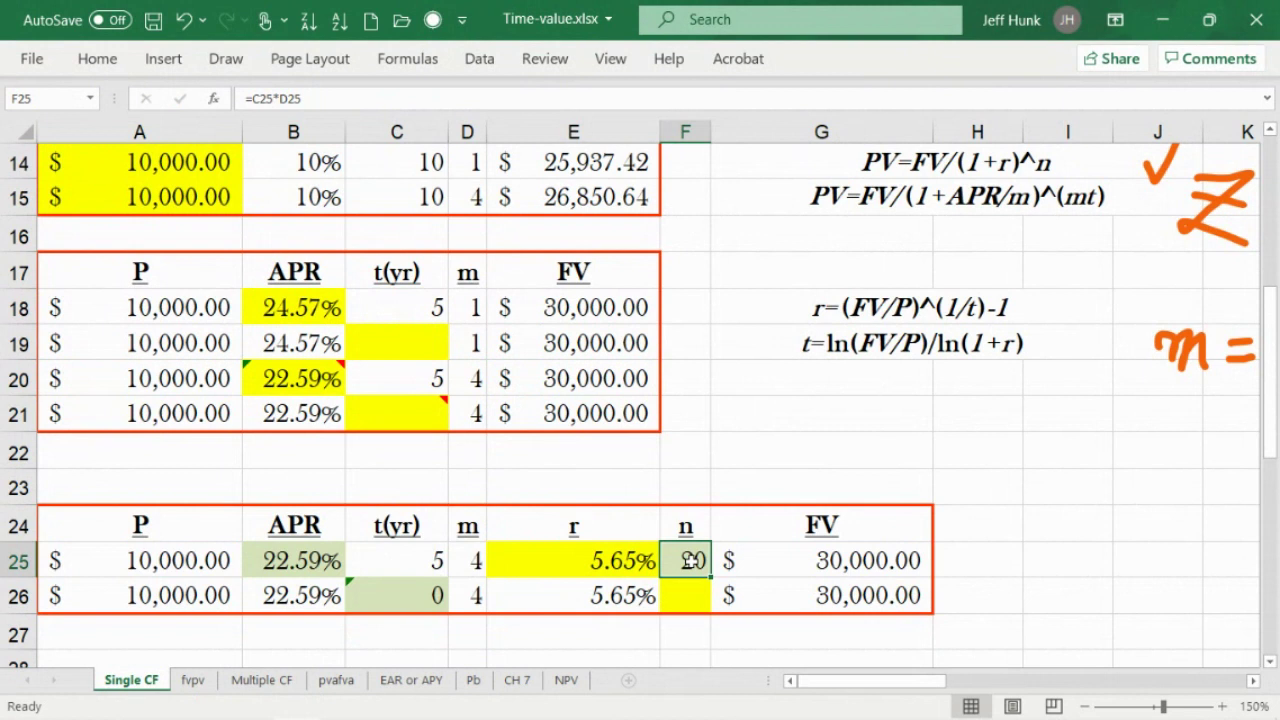
click(265, 560)
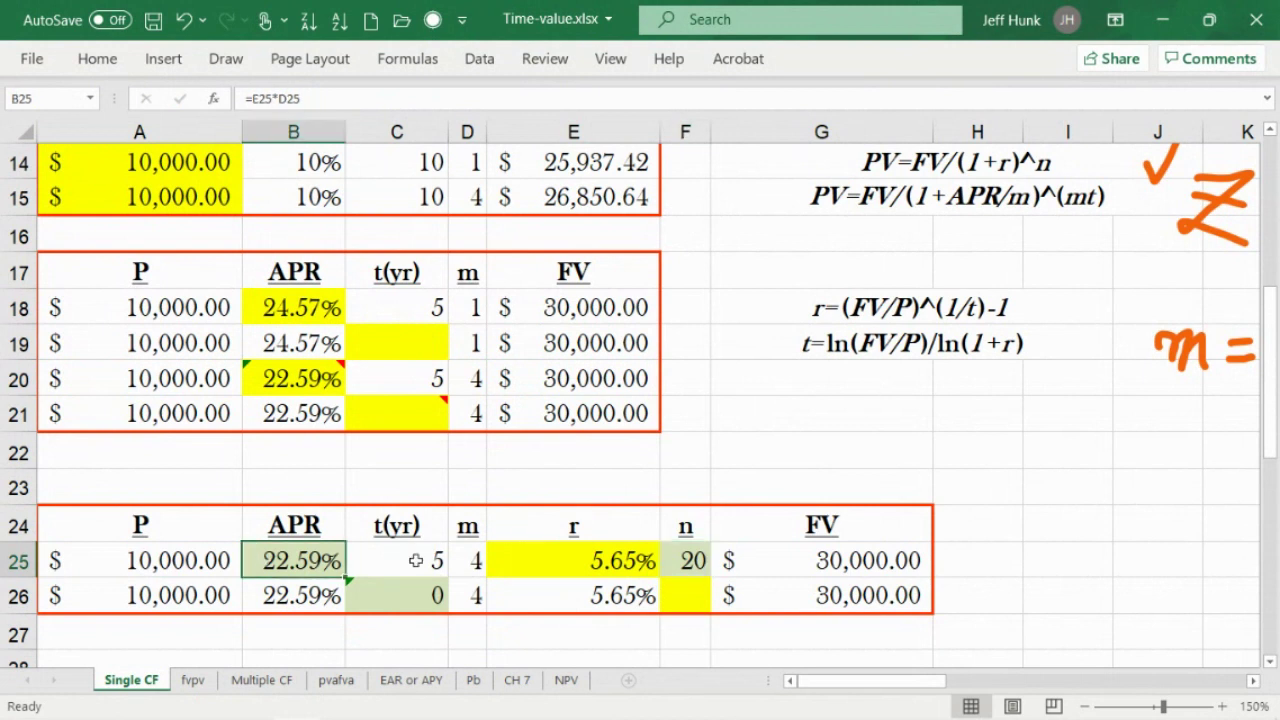
click(524, 564)
click(685, 568)
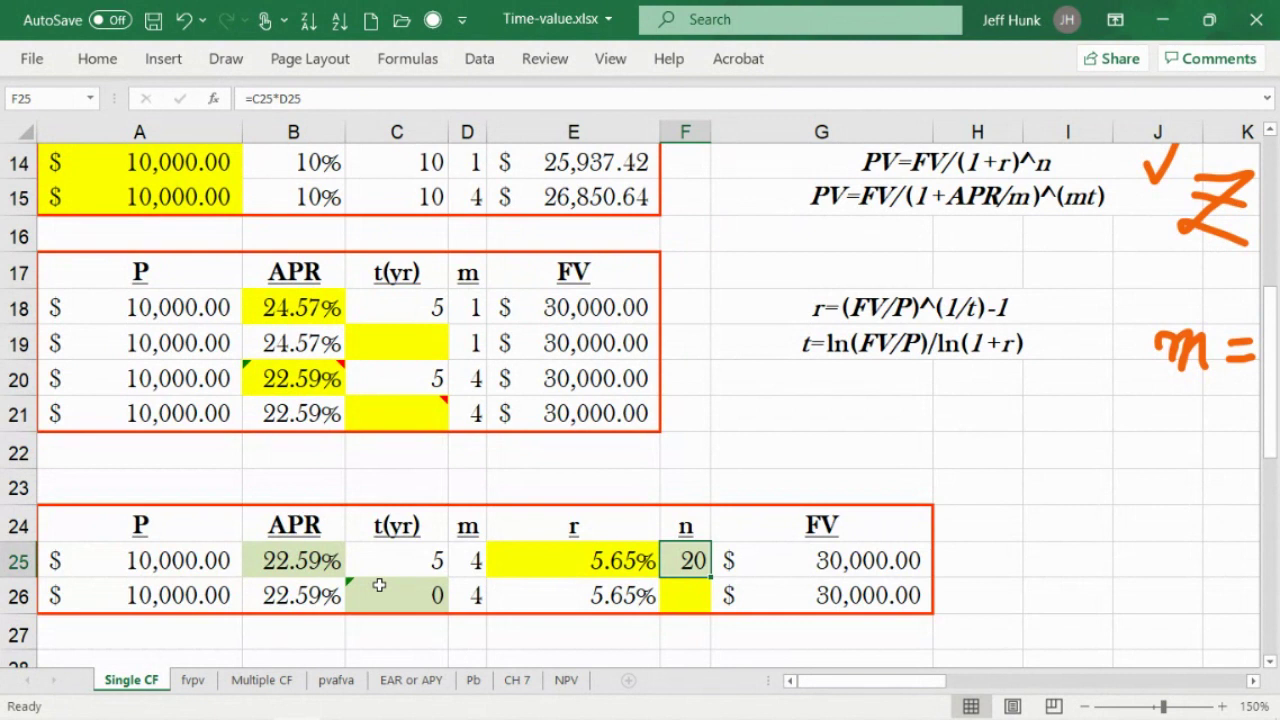
Switch to the Bb Collaborate session in Edge to check the attendees, and return to the Time-value.xlsx workbook in Excel.
mouse_move(837, 717)
mouse_move(425, 712)
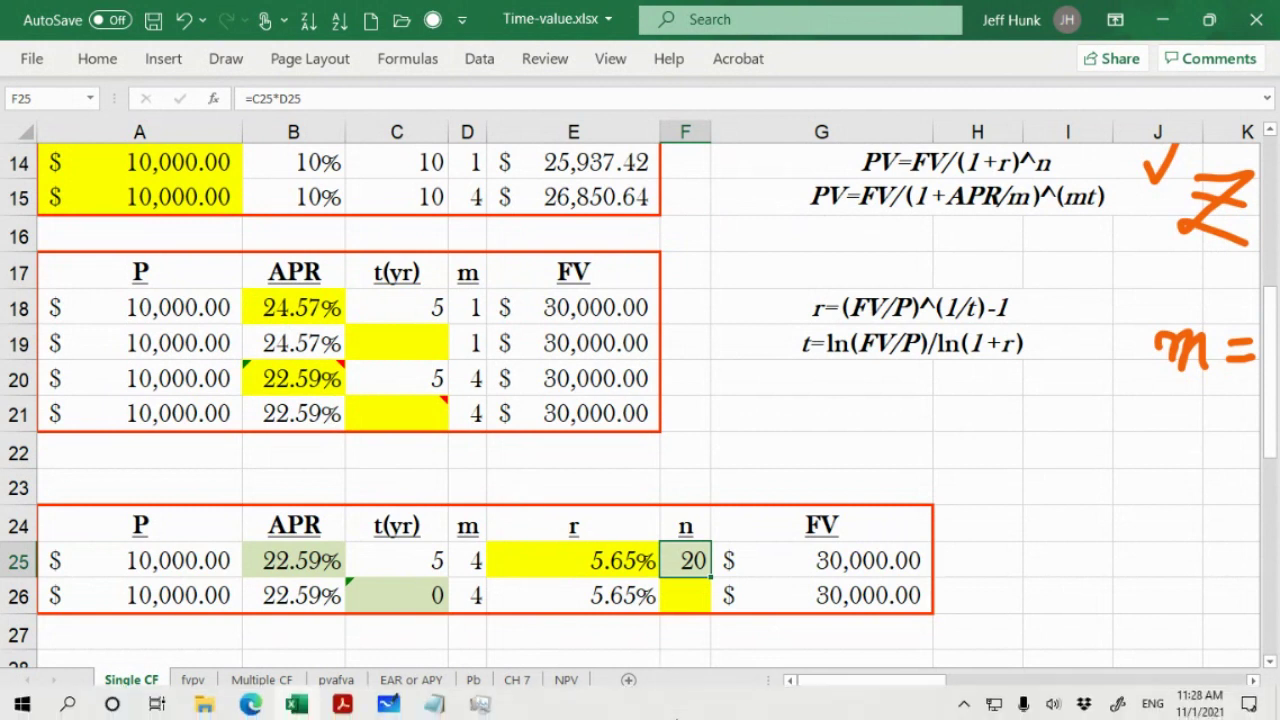
mouse_move(252, 702)
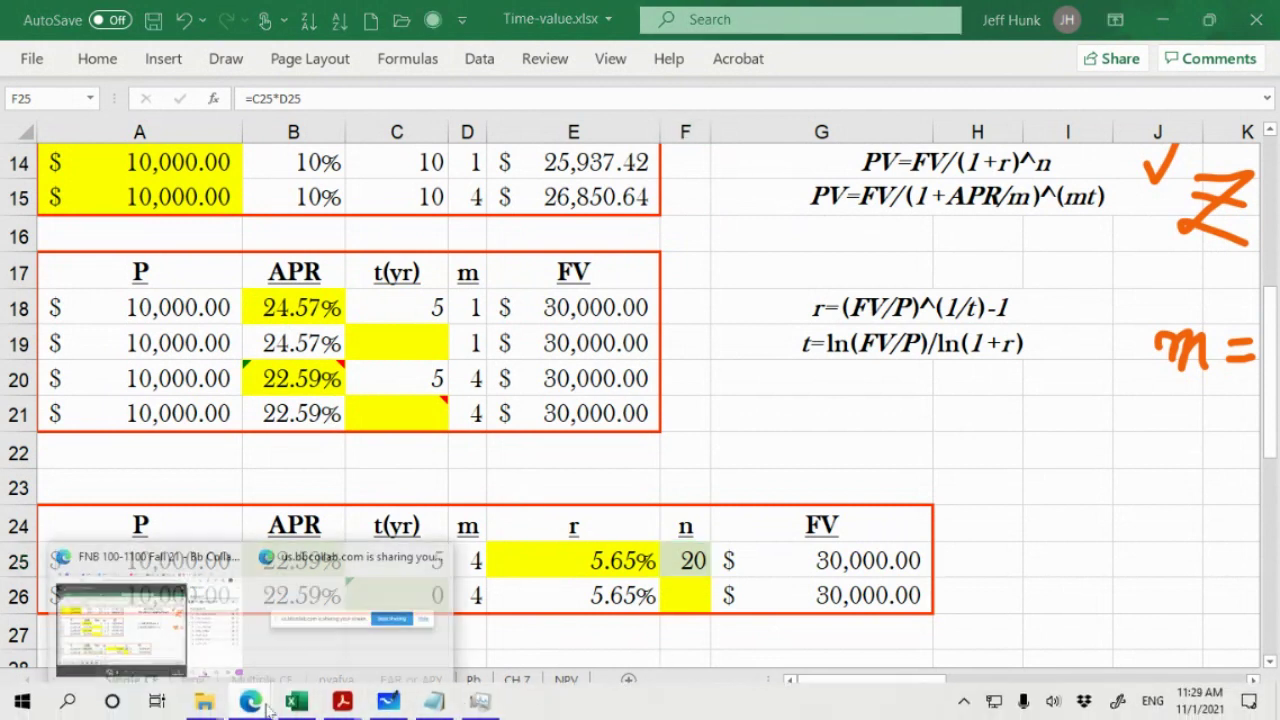
click(172, 650)
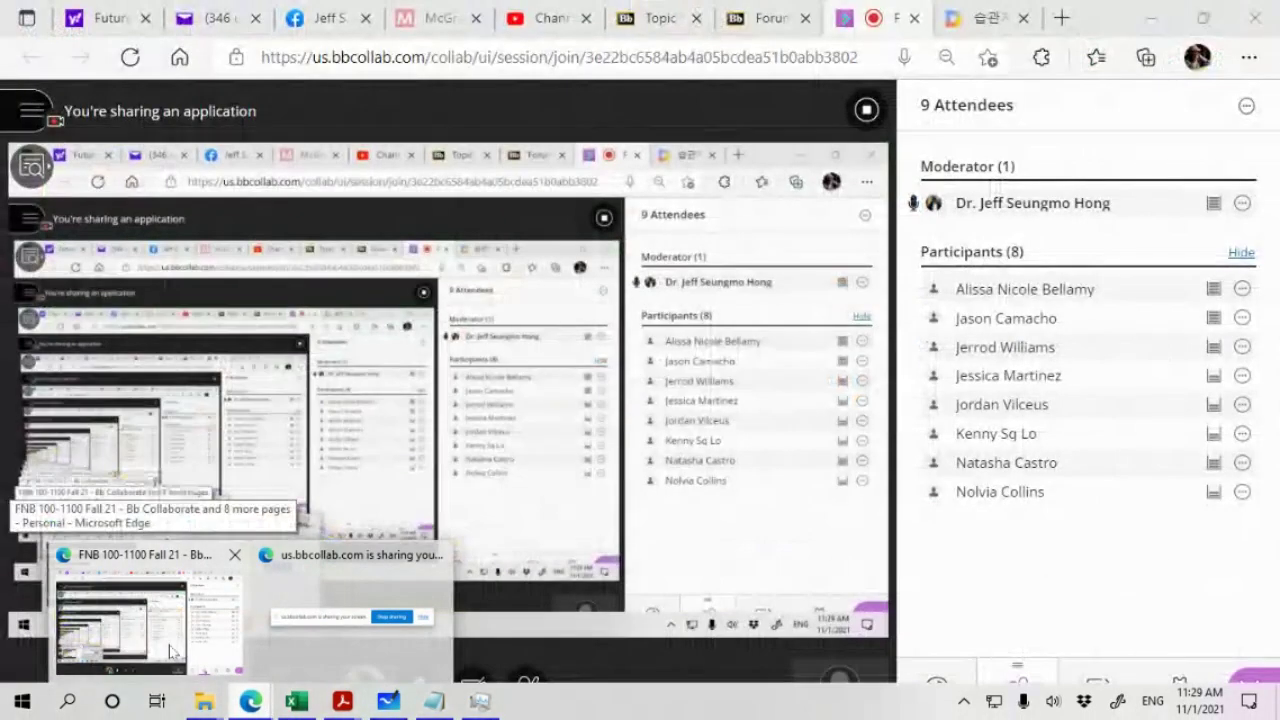
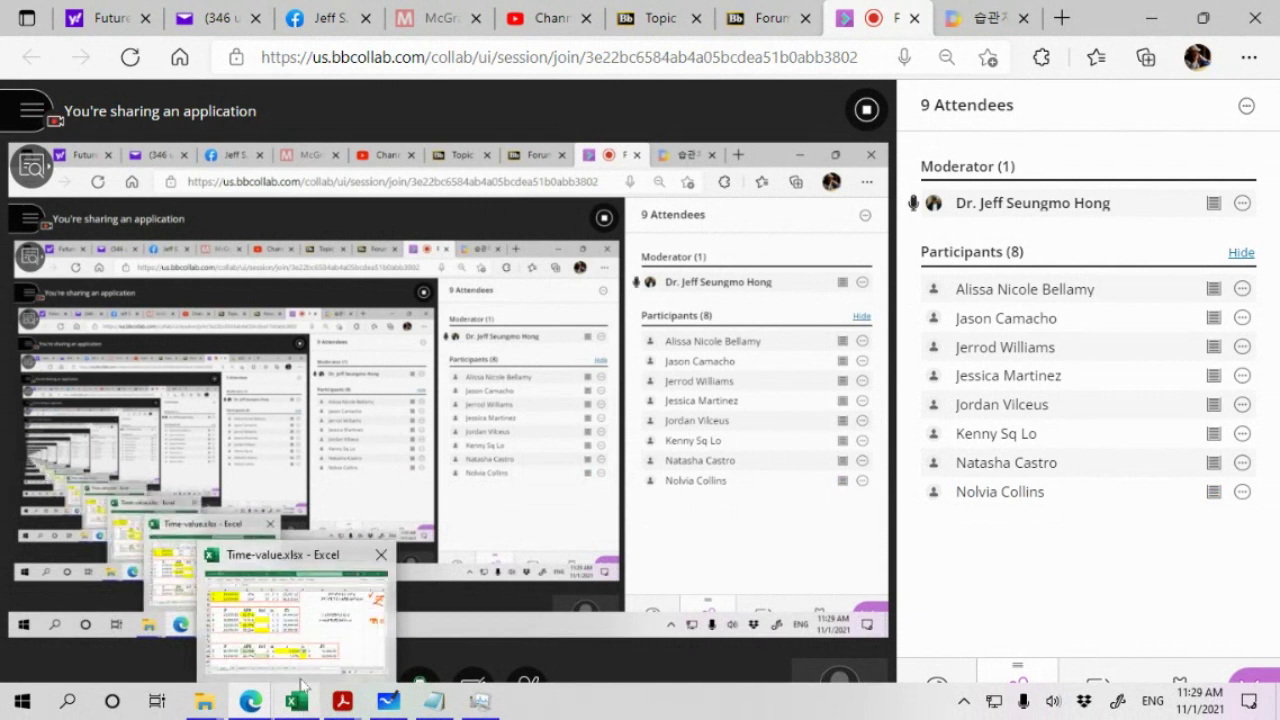
click(303, 700)
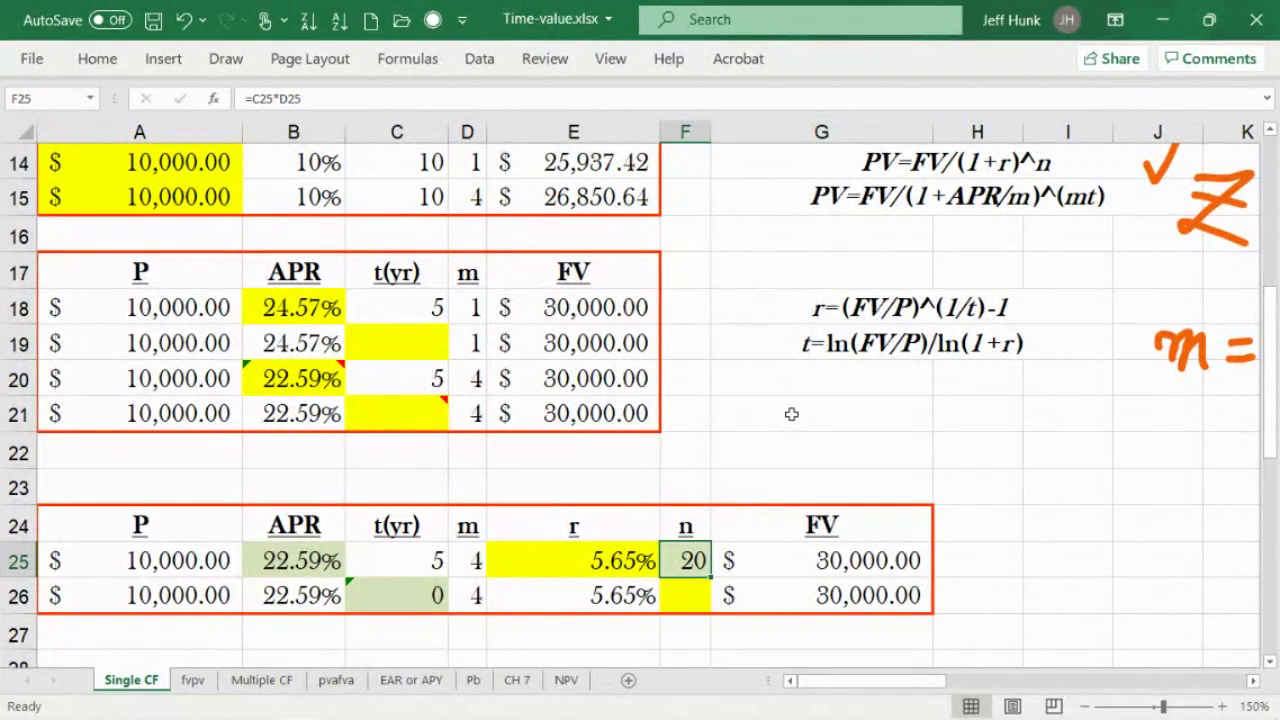
Insert the RATE function from the Financial category into cell F18.
click(705, 315)
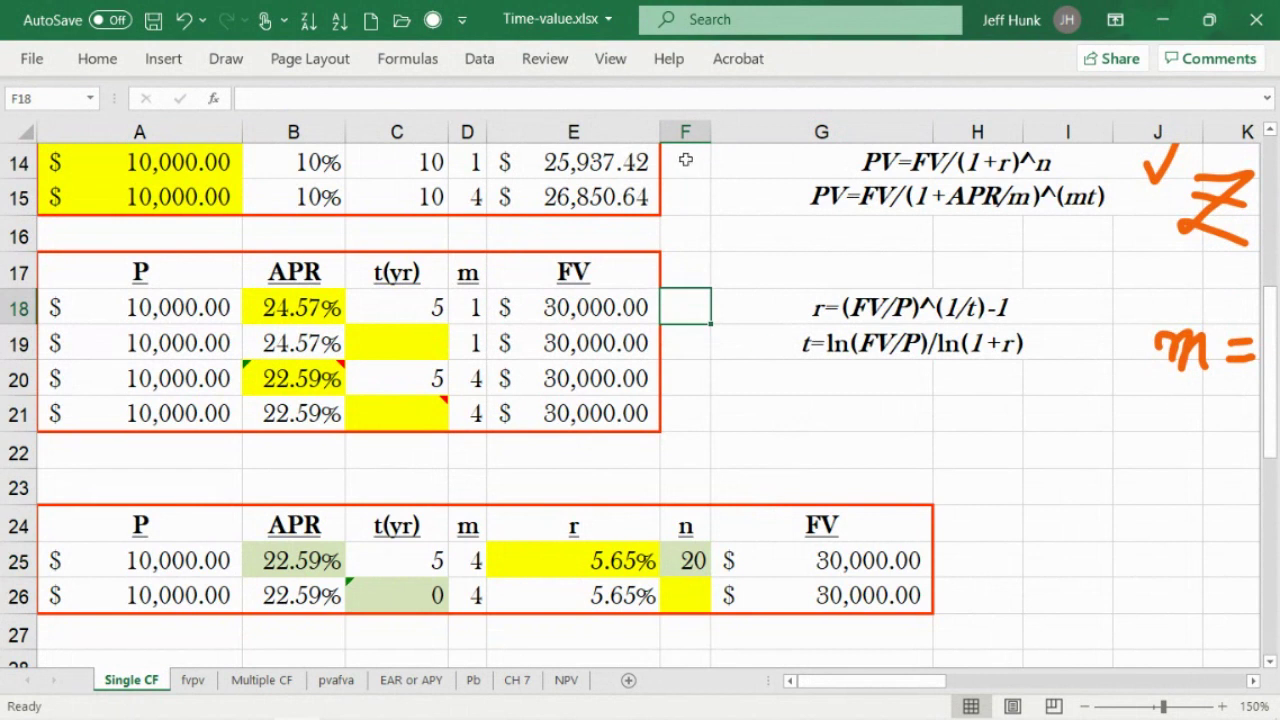
click(211, 100)
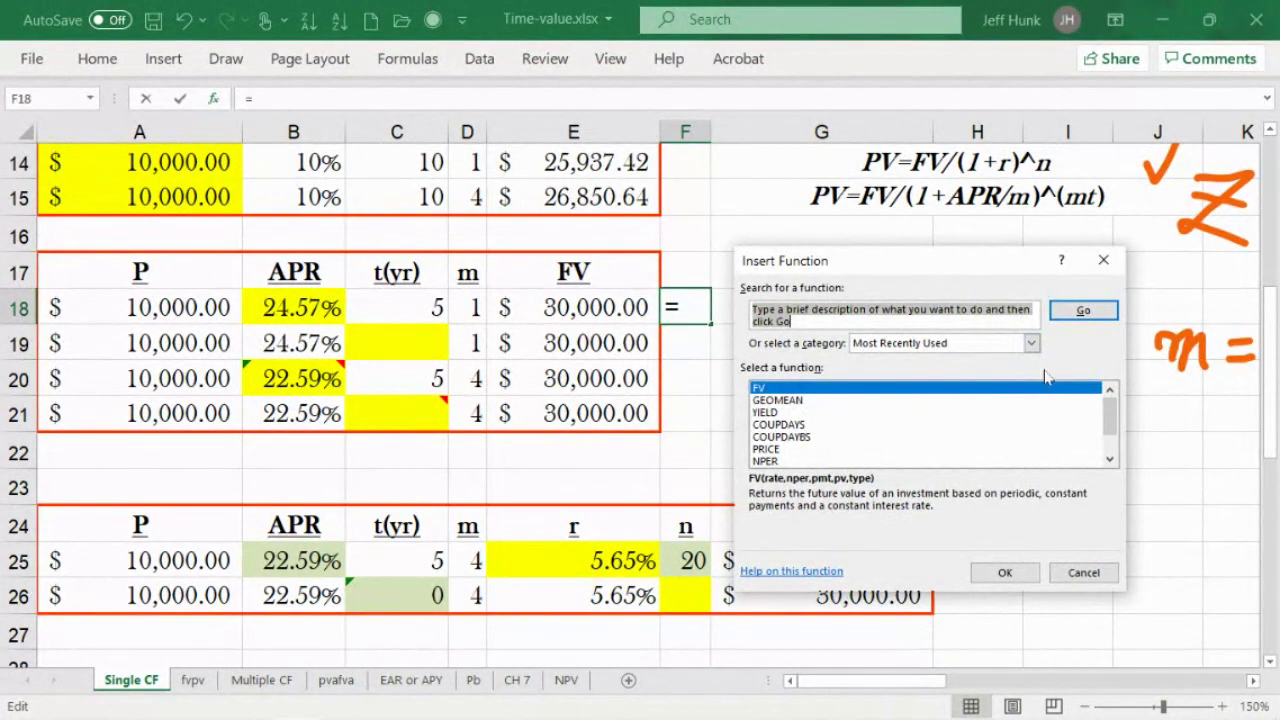
click(1031, 342)
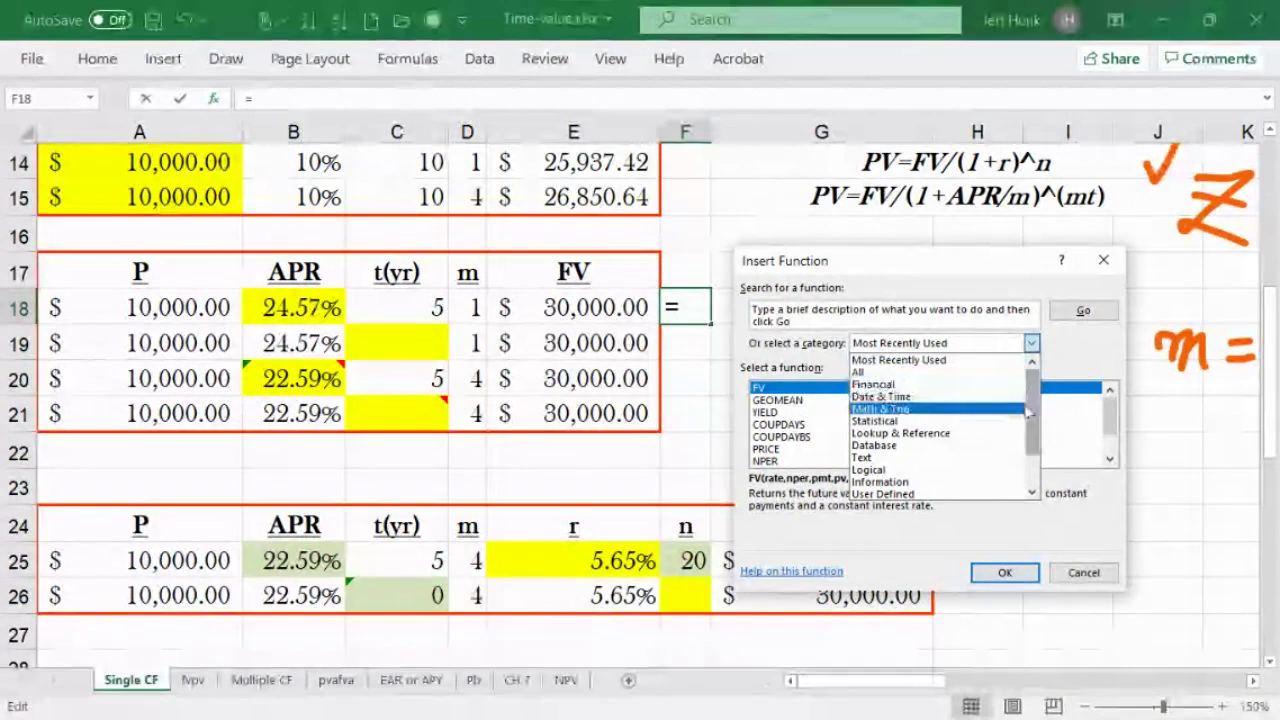
click(930, 384)
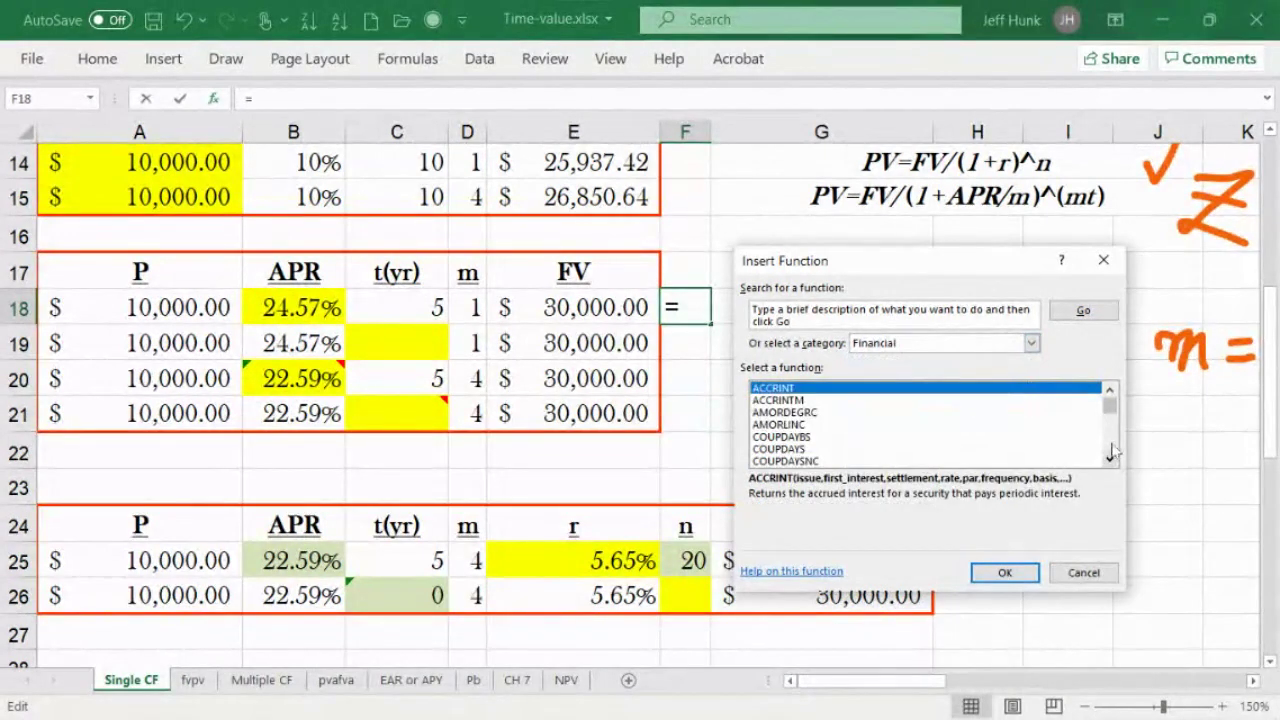
scroll(1112, 445, down, 8)
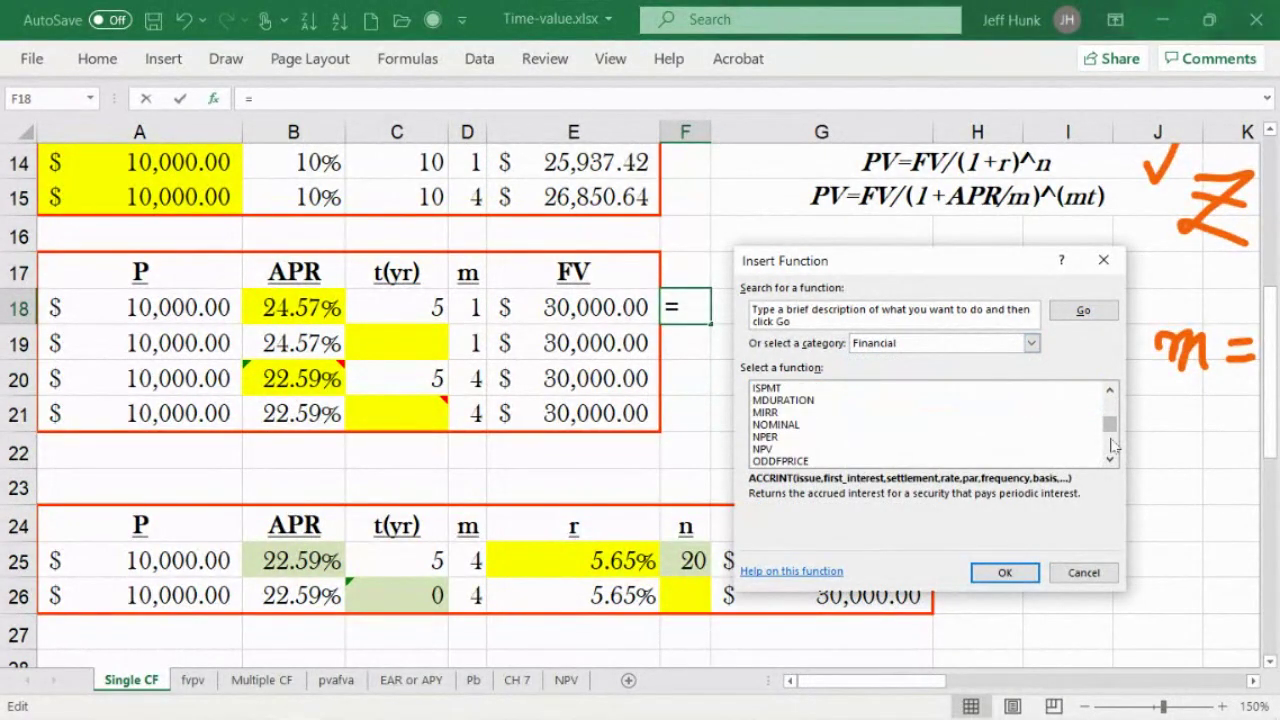
scroll(1112, 445, down, 2)
scroll(1112, 445, down, 2)
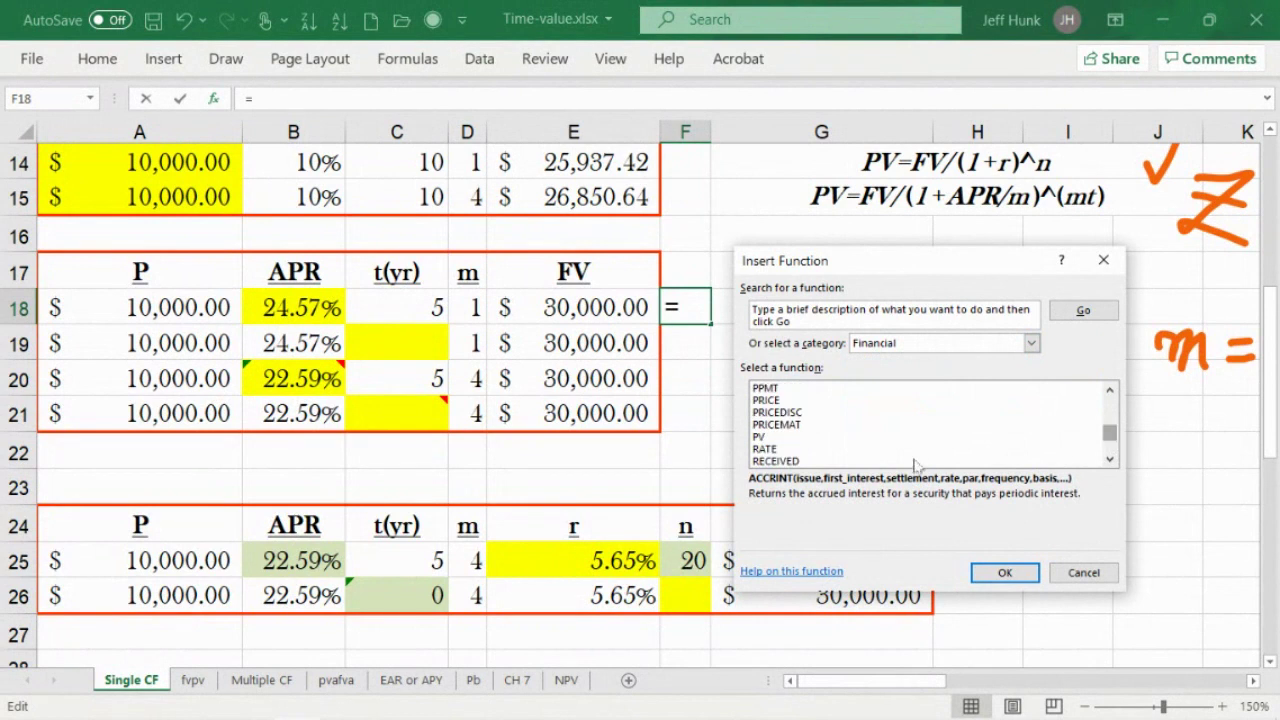
click(763, 450)
double_click(801, 450)
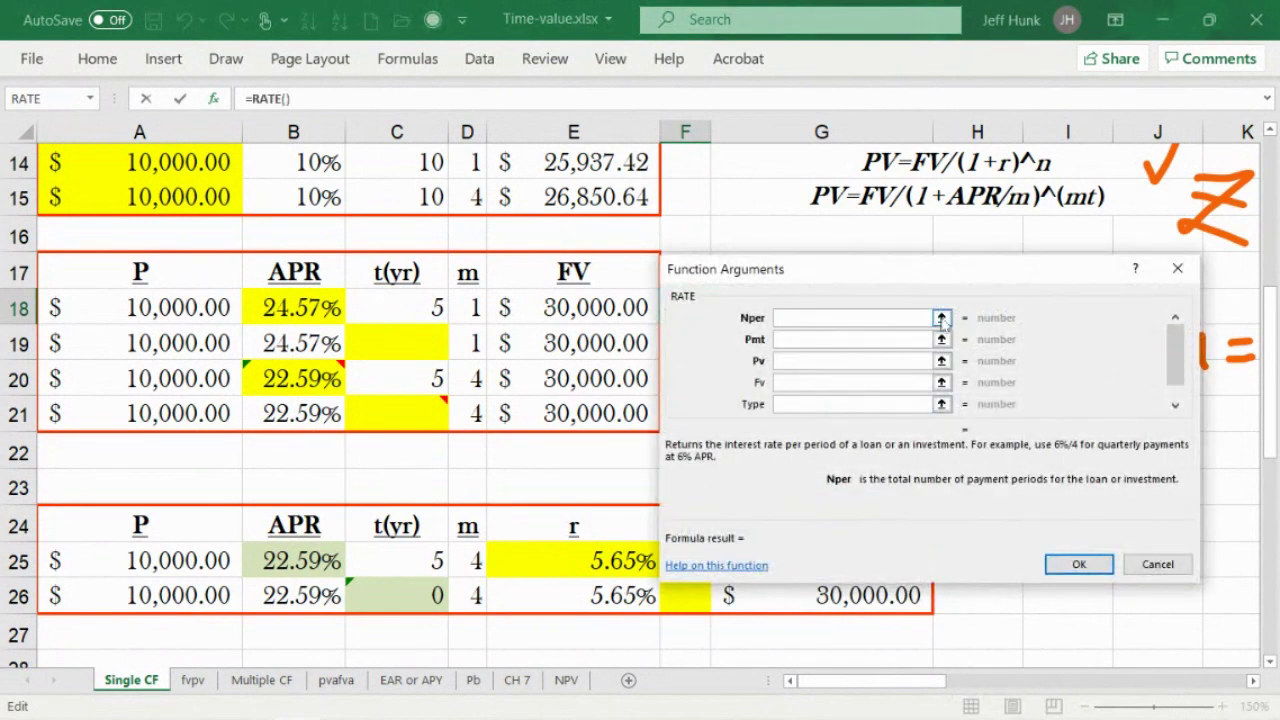
Set the Nper argument of RATE to C20*D20, the years times the compounding periods per year.
click(941, 318)
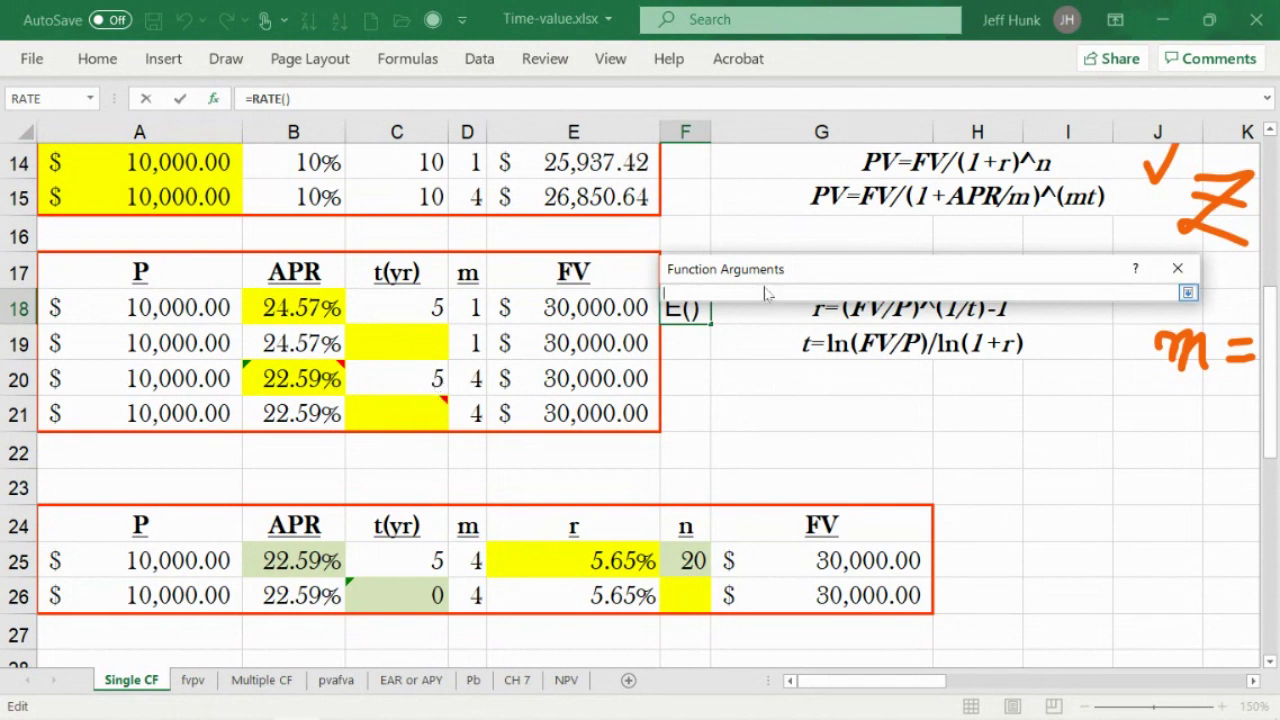
click(398, 388)
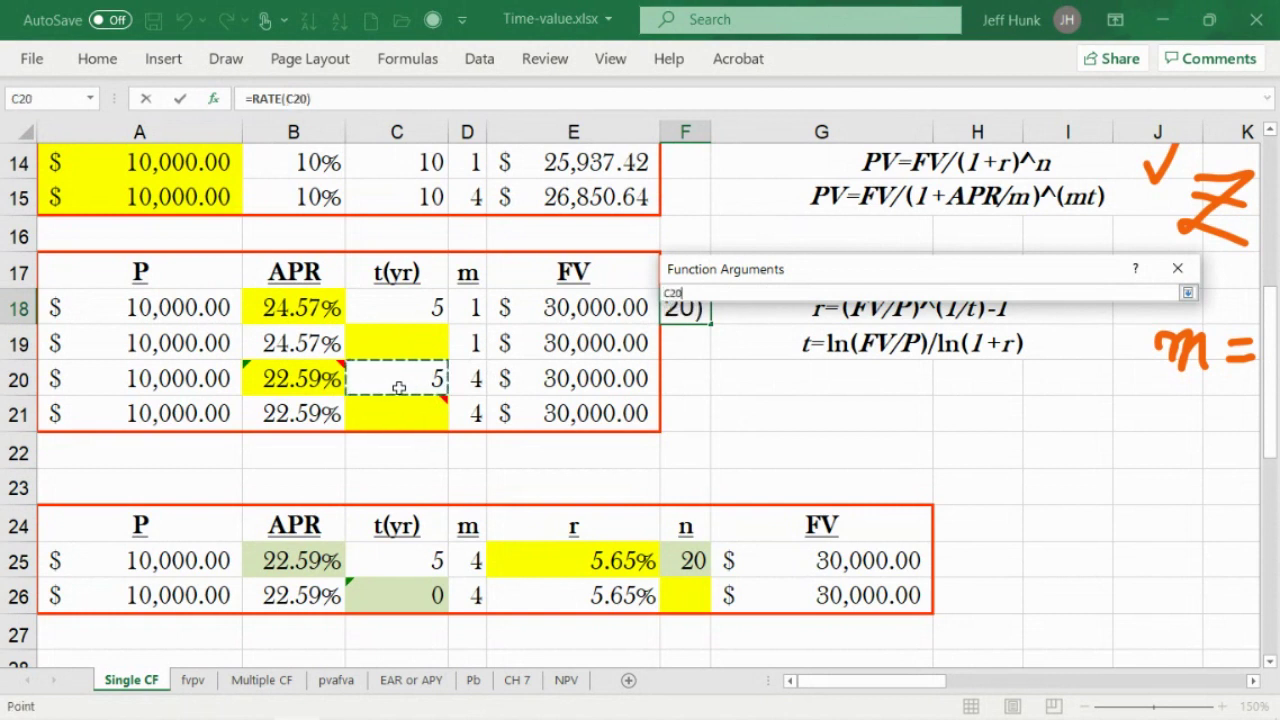
text(*)
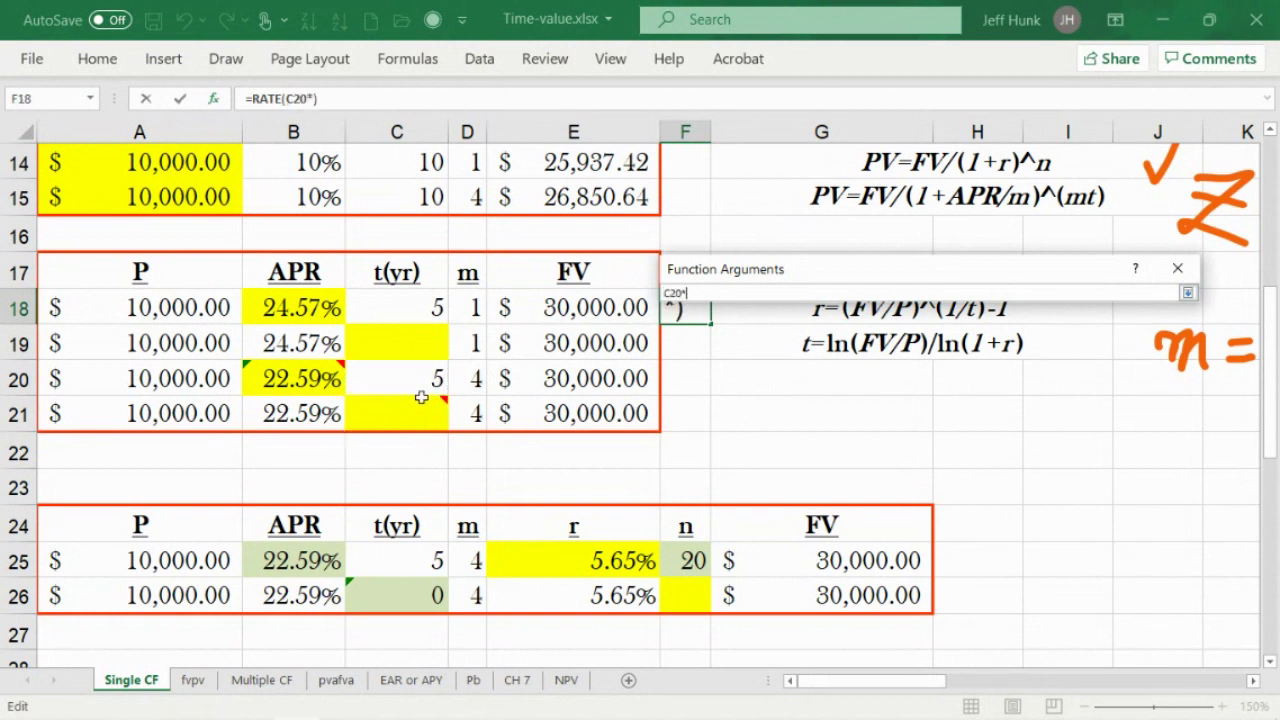
click(465, 378)
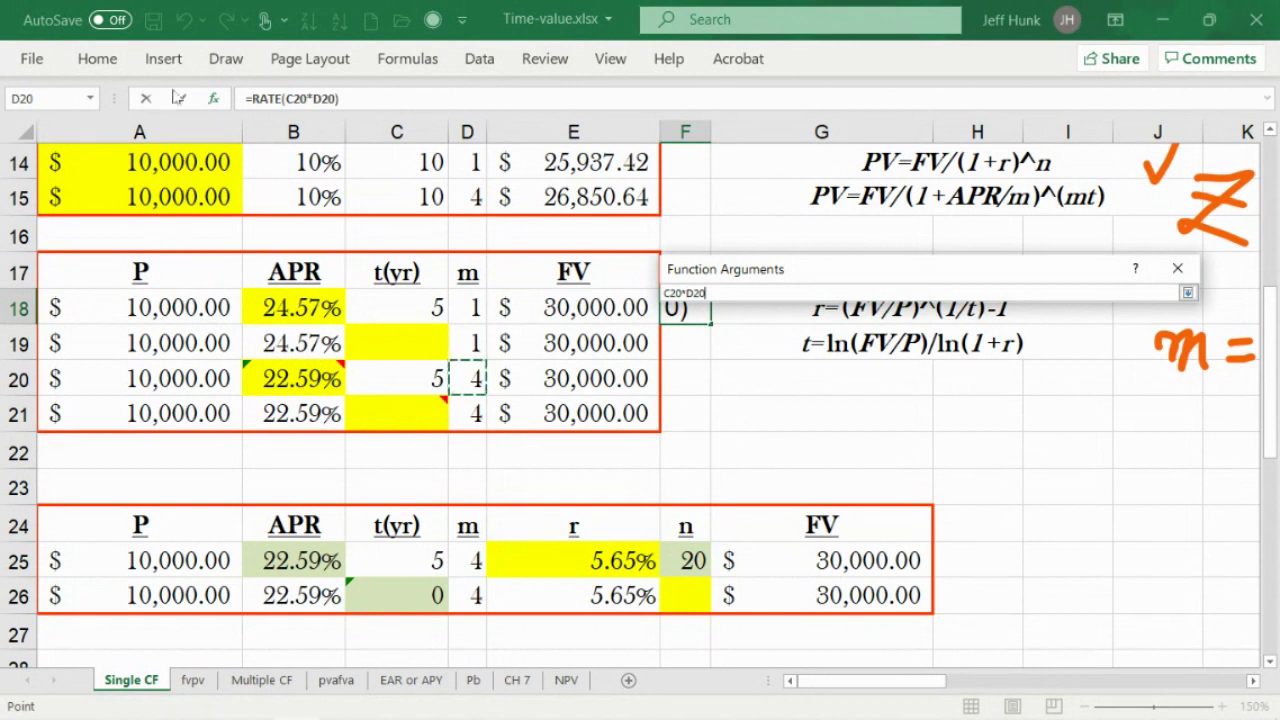
click(1187, 293)
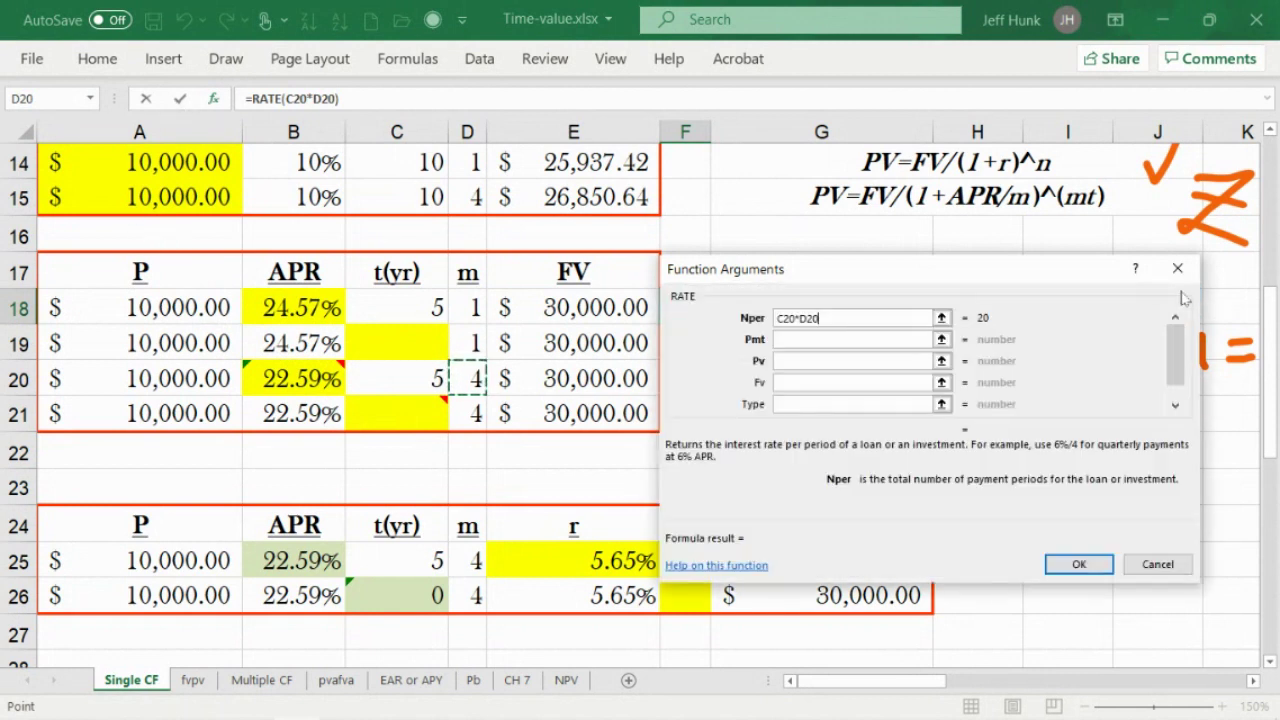
Set the Pv argument of RATE to the negative of the principal, -A20.
click(942, 361)
click(148, 388)
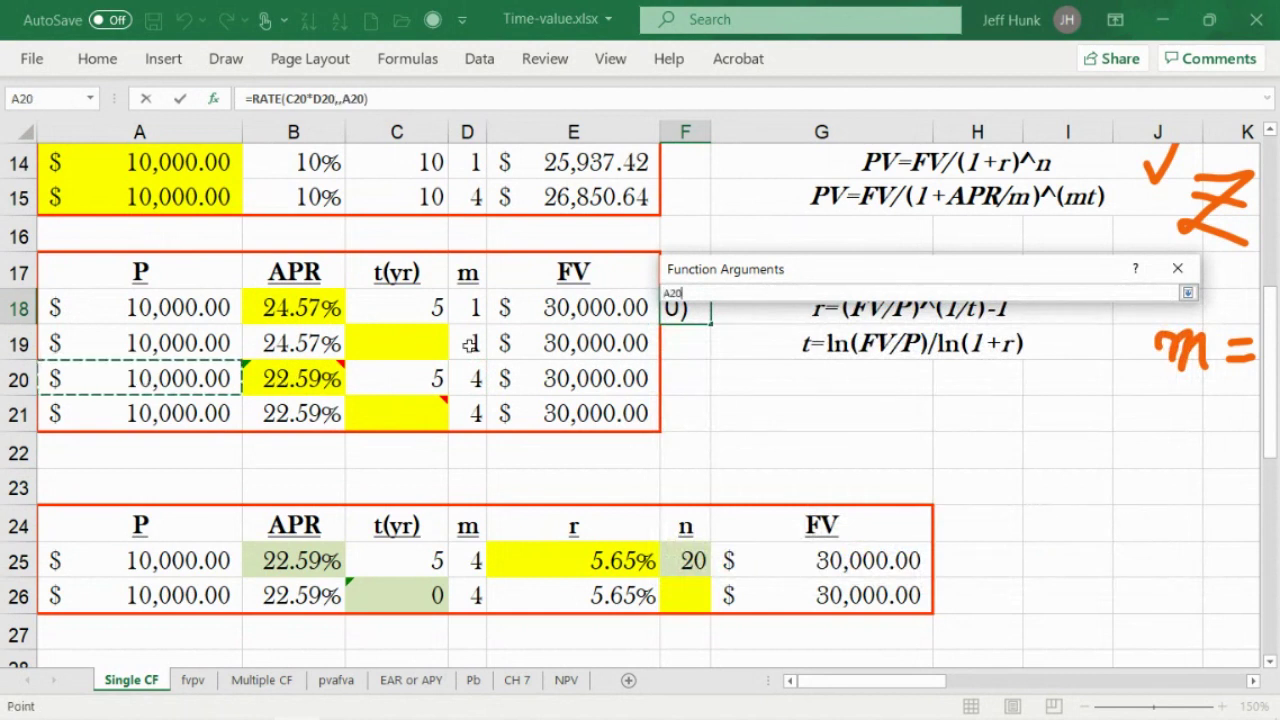
click(677, 293)
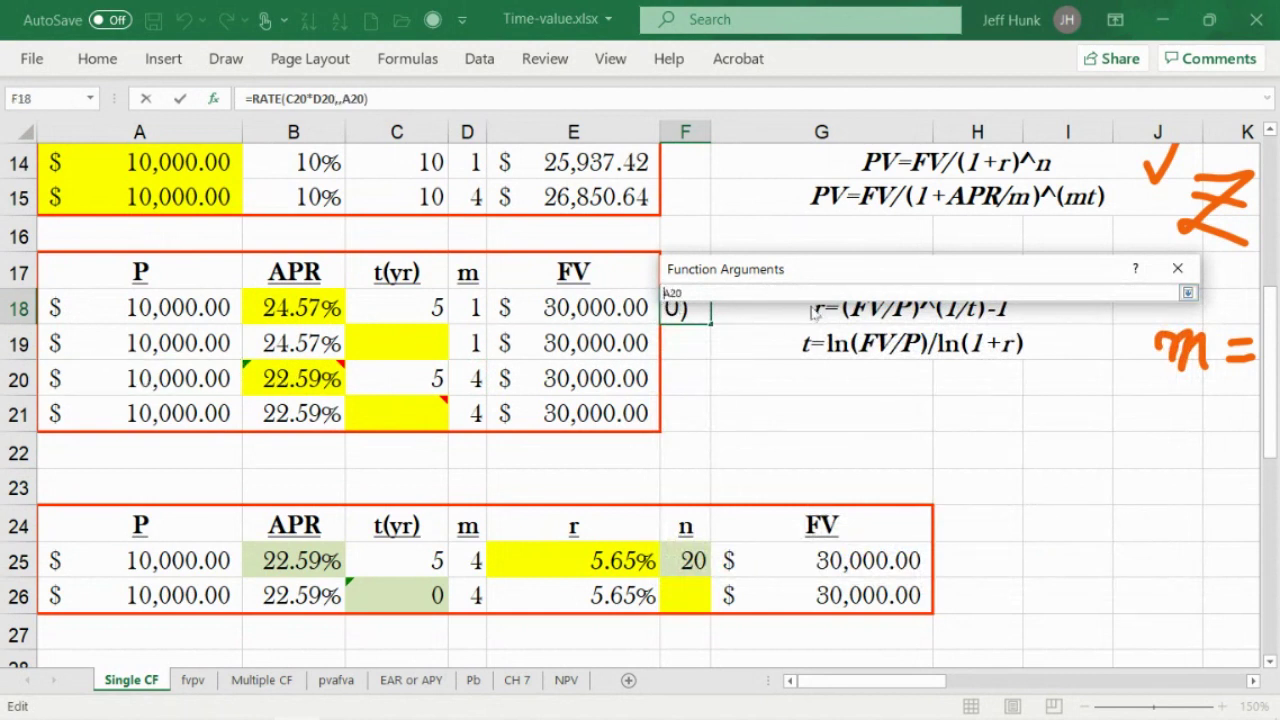
text(-)
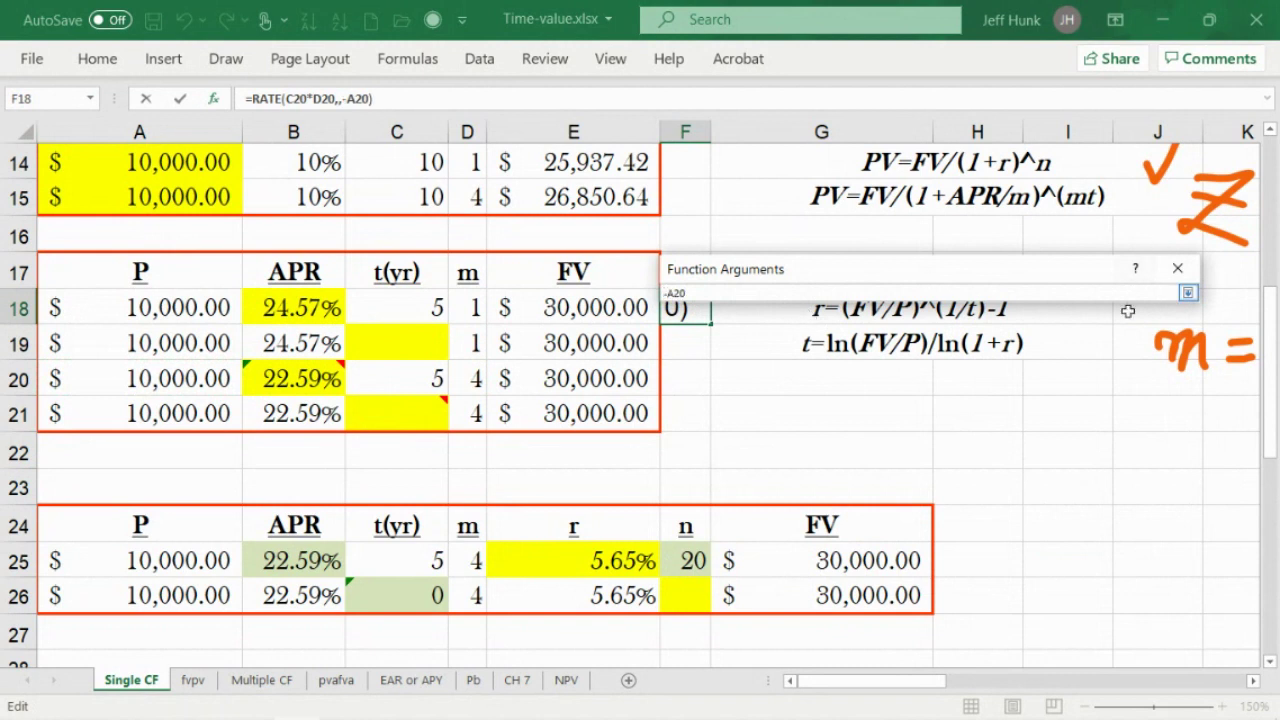
click(1186, 293)
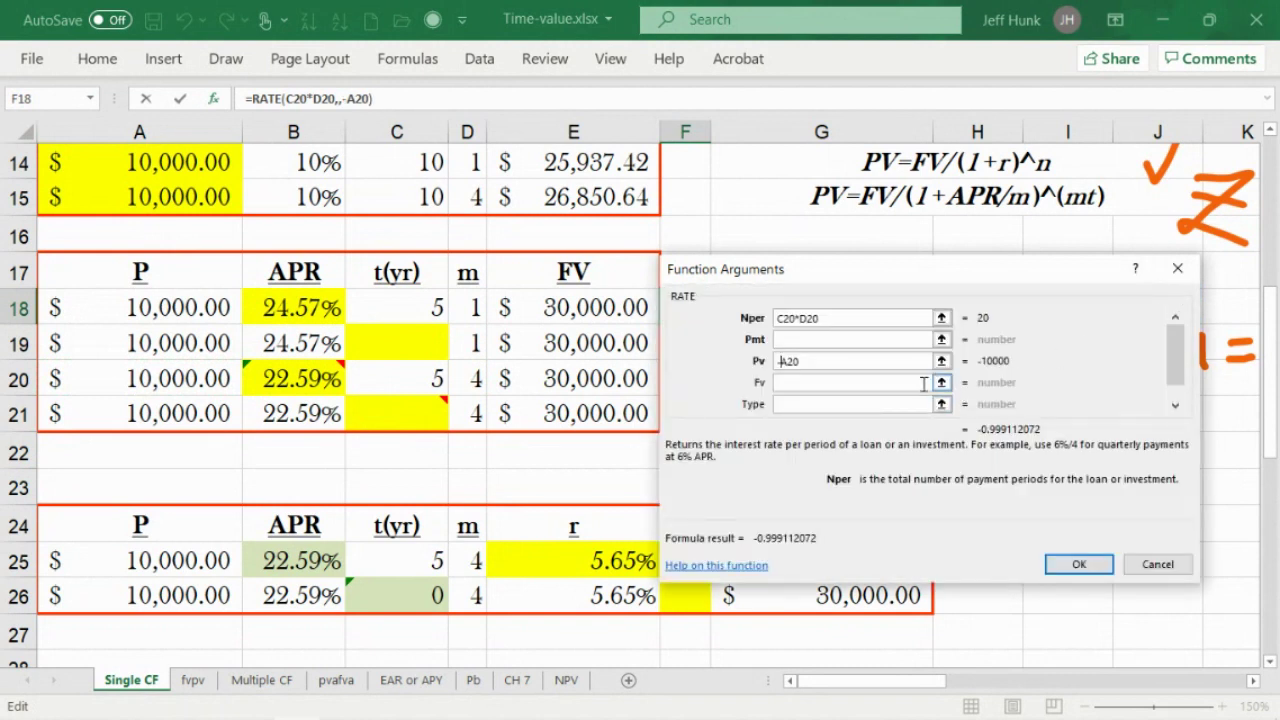
Set the Fv argument to E20 and complete the formula =RATE(C20*D20,,-A20,E20) in F18.
click(941, 382)
click(632, 378)
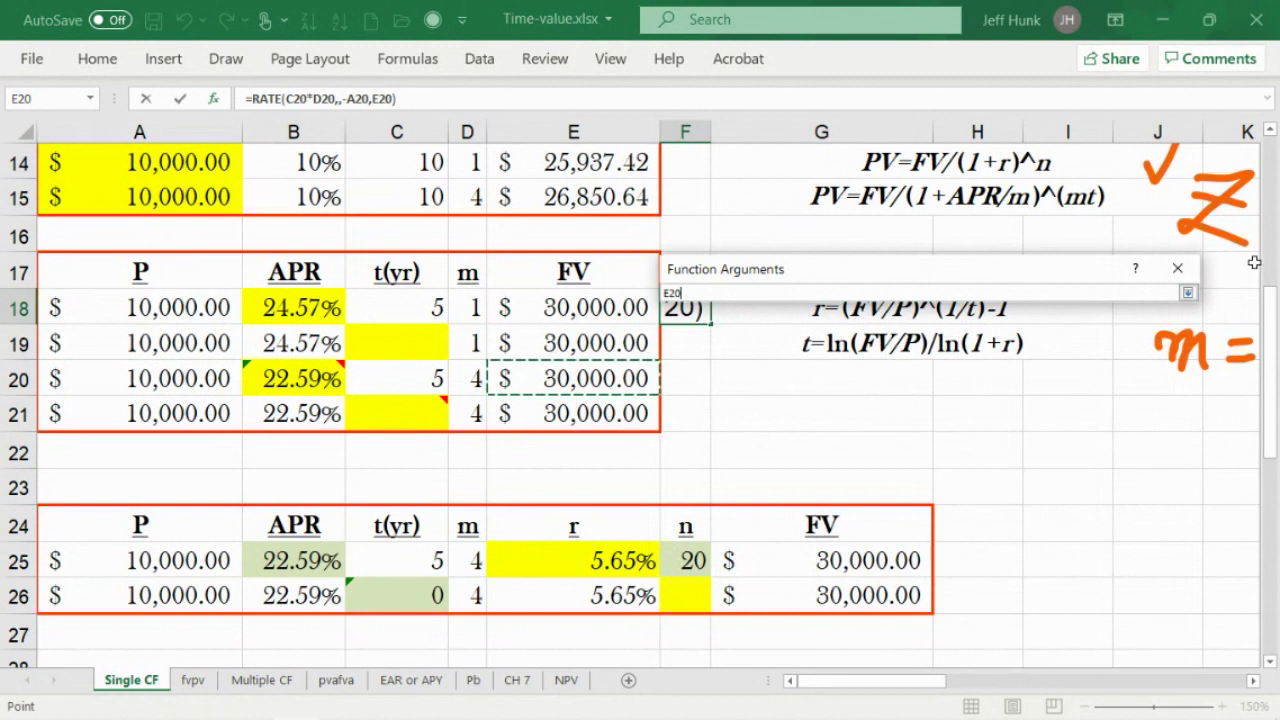
click(1187, 293)
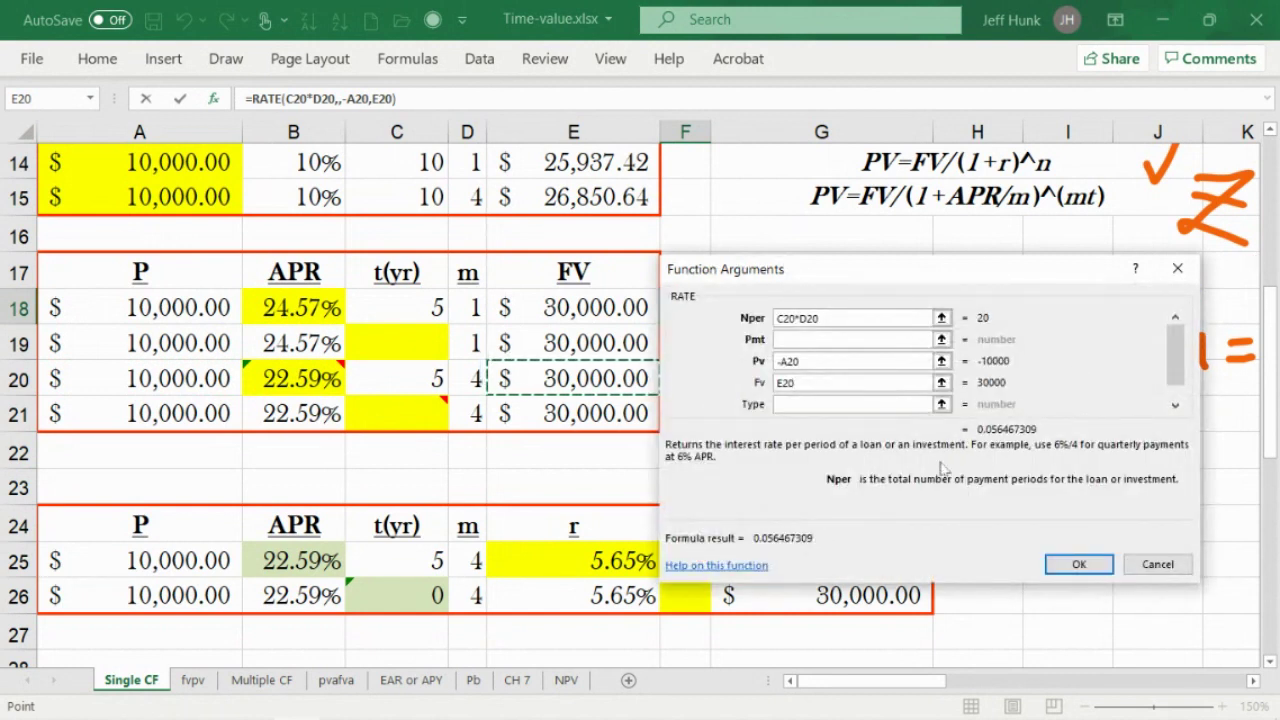
click(1079, 564)
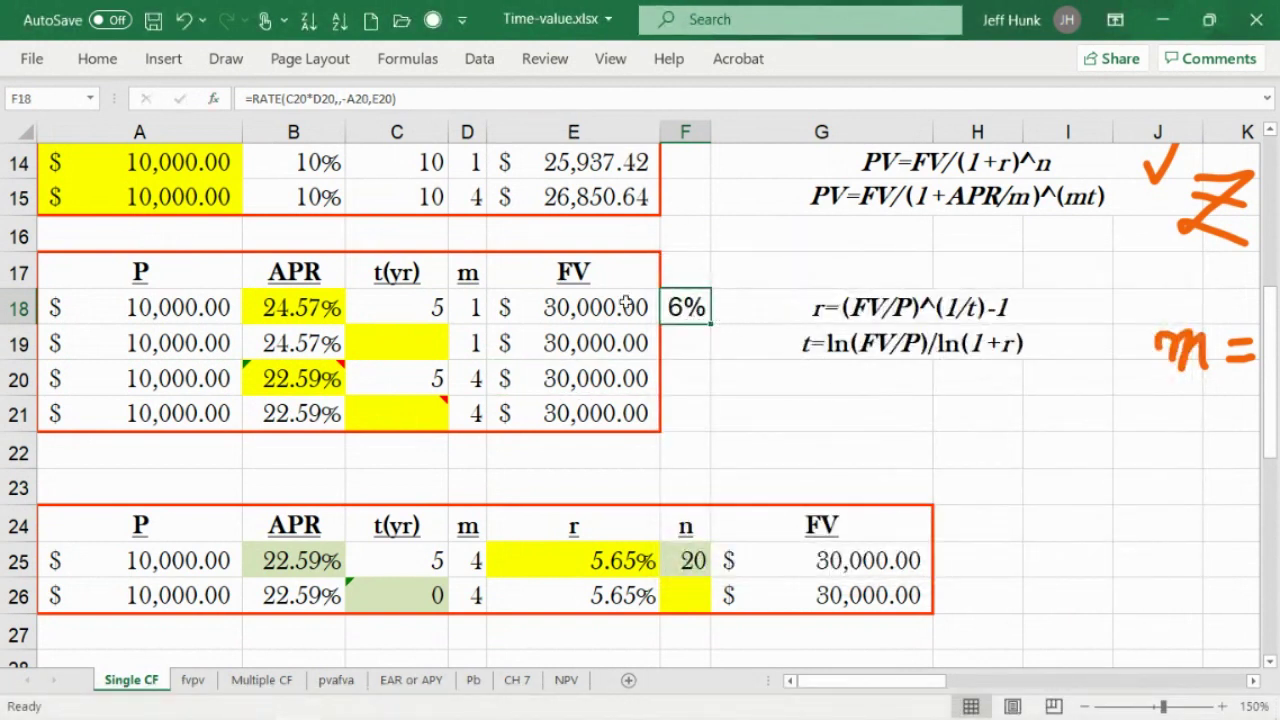
Show the RATE result in F18 as a percentage with two decimals and move the cell to F20.
click(99, 60)
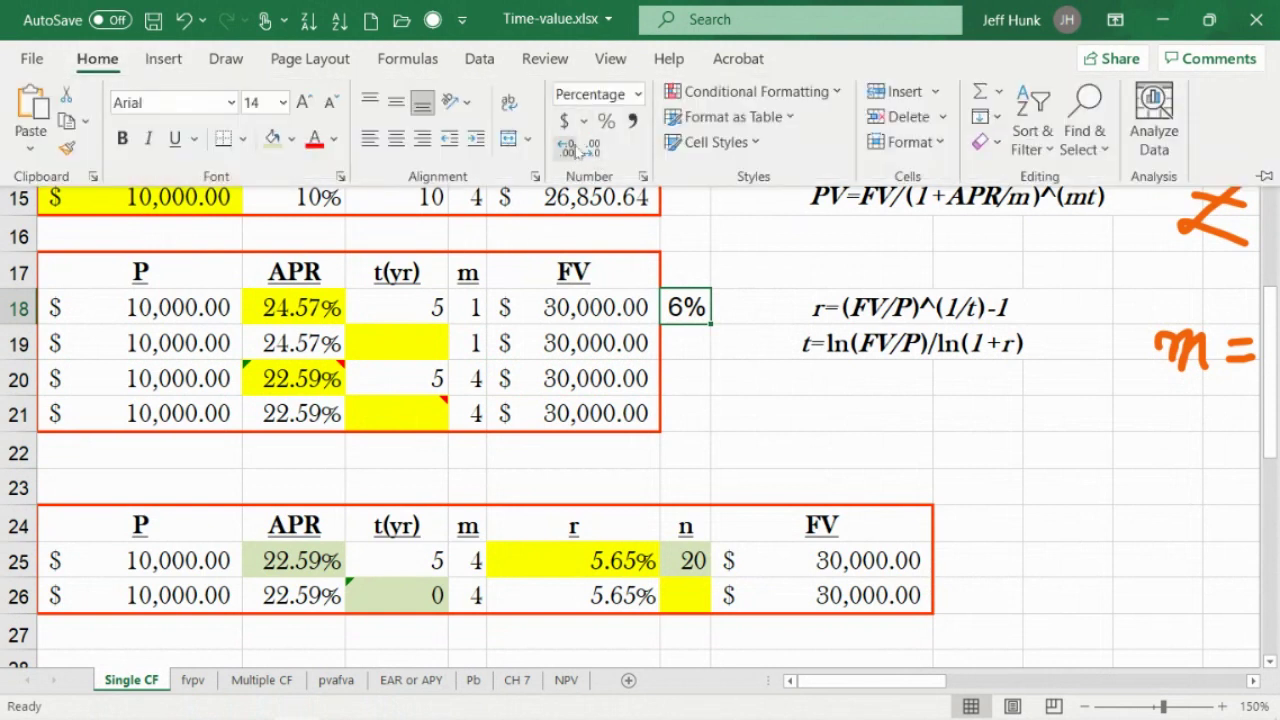
click(566, 150)
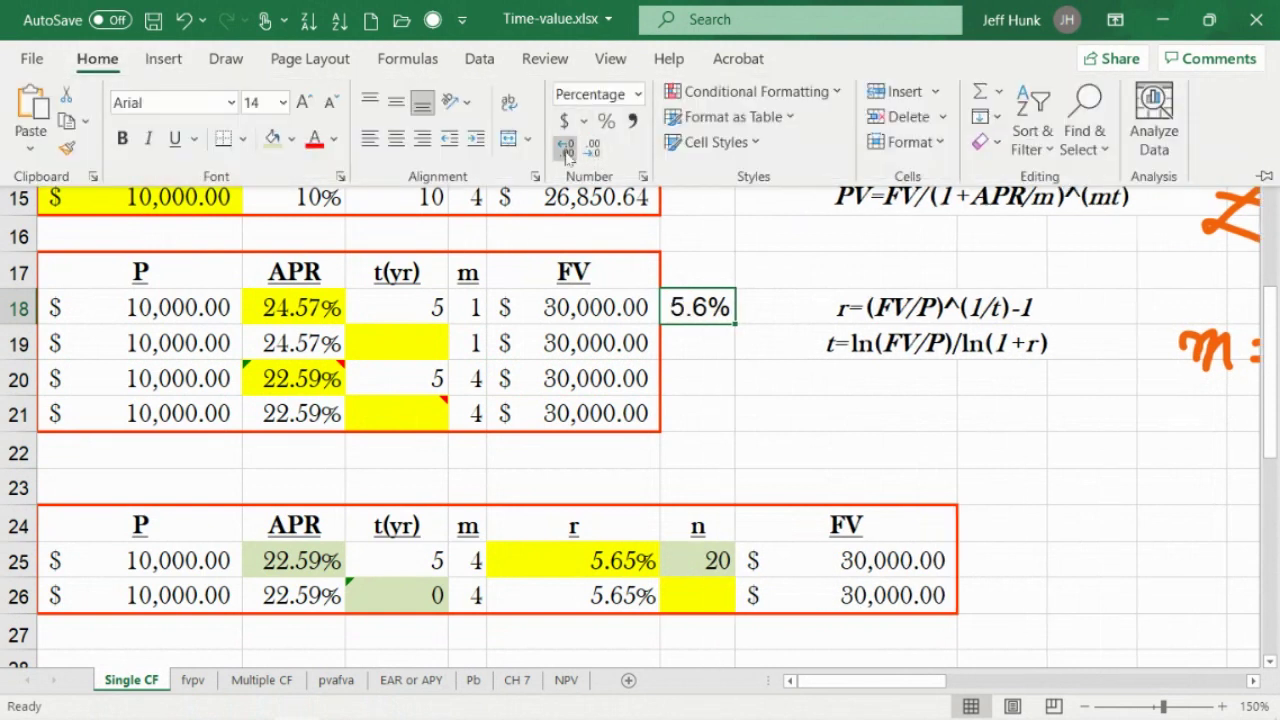
click(566, 150)
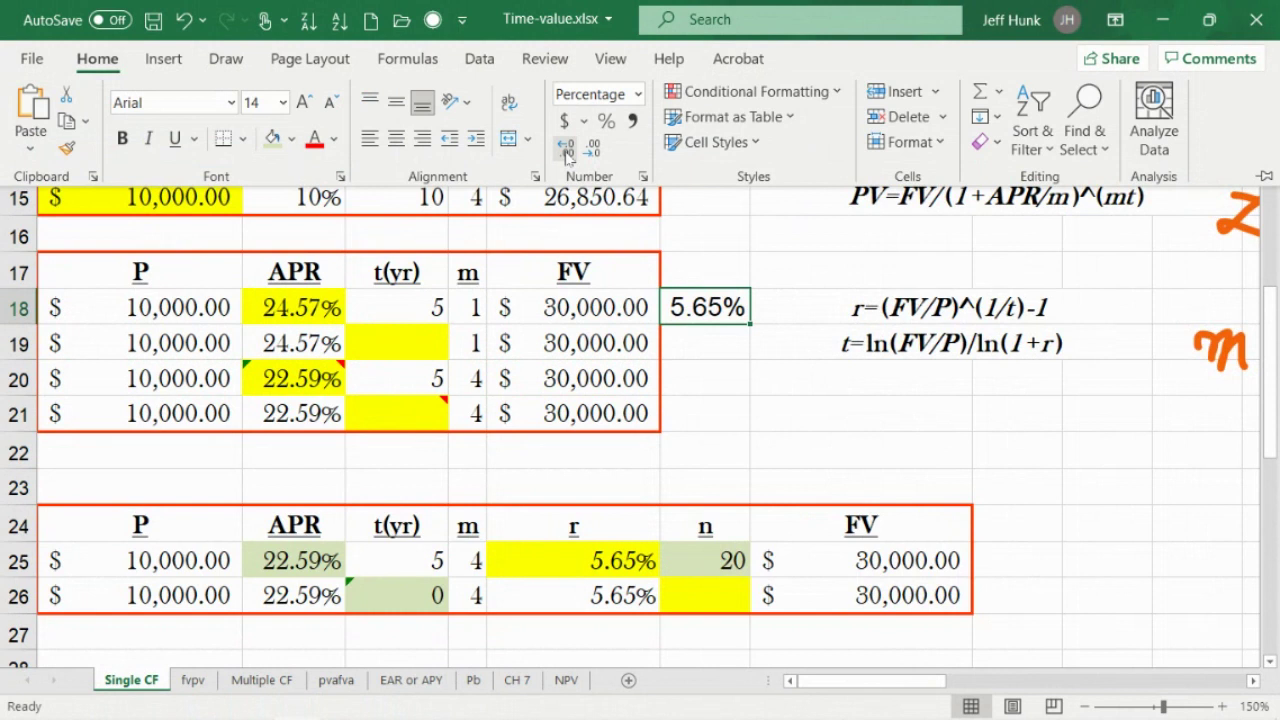
click(566, 150)
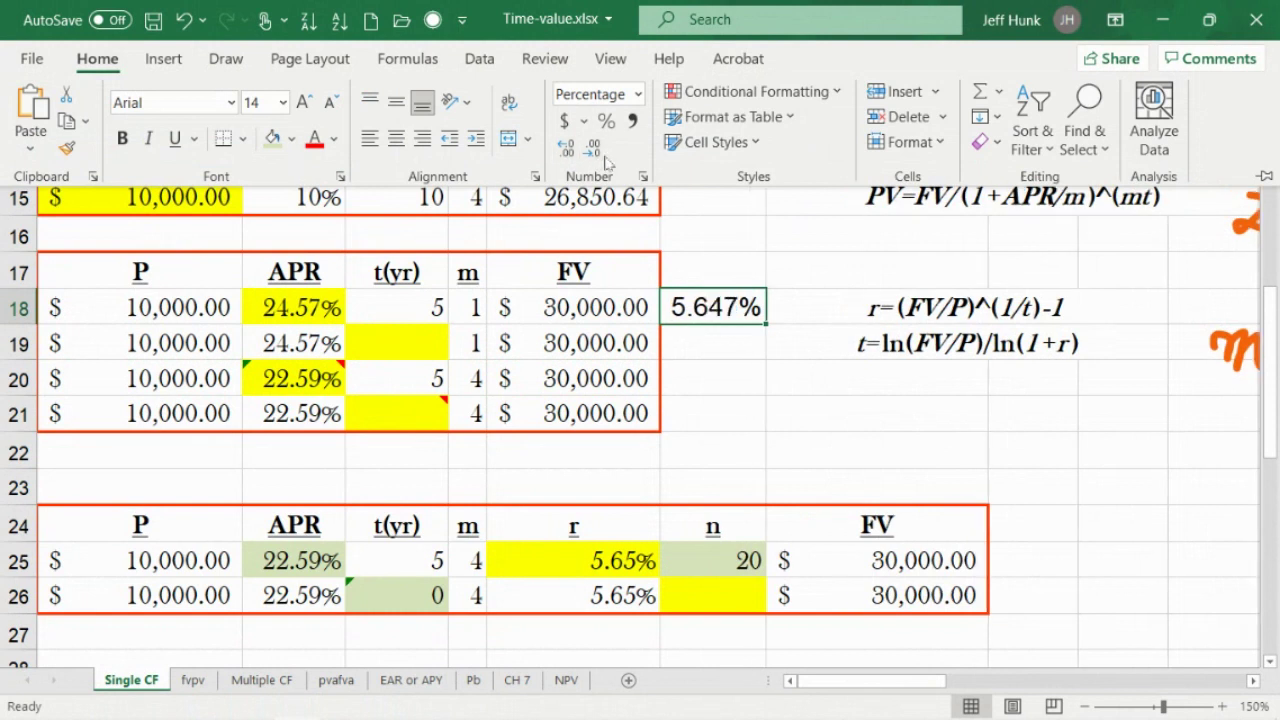
click(592, 150)
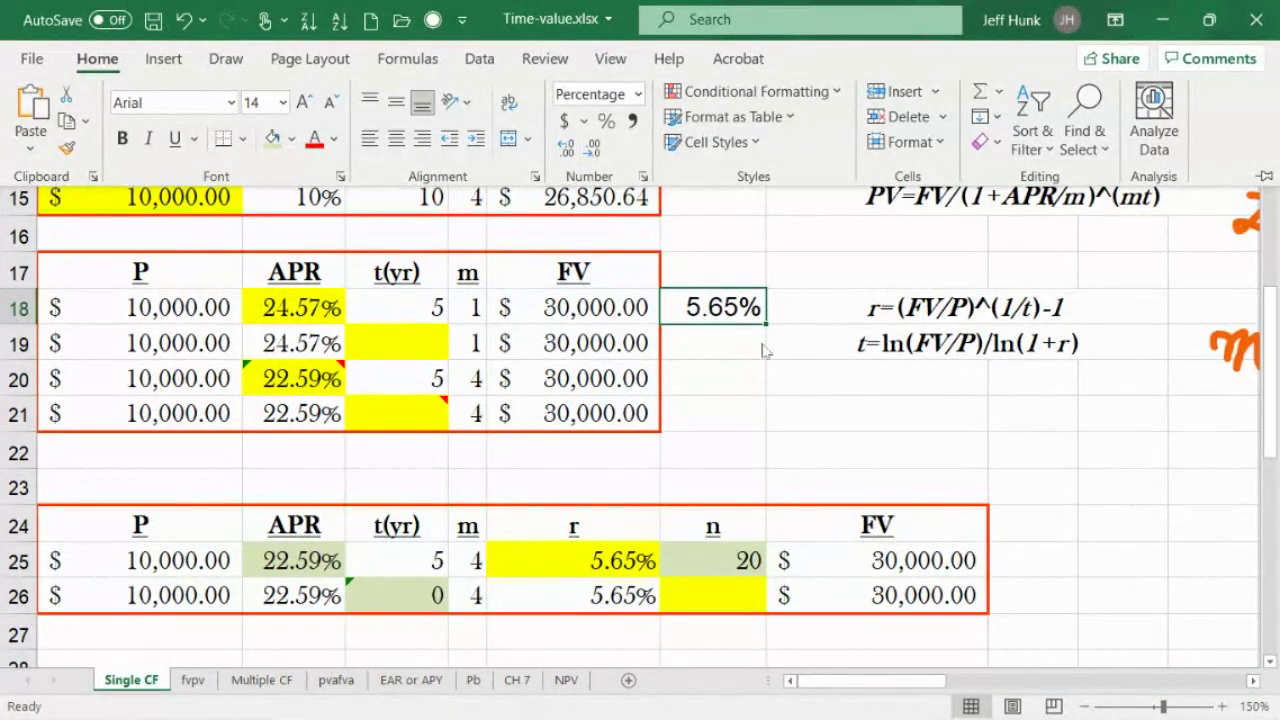
click(718, 310)
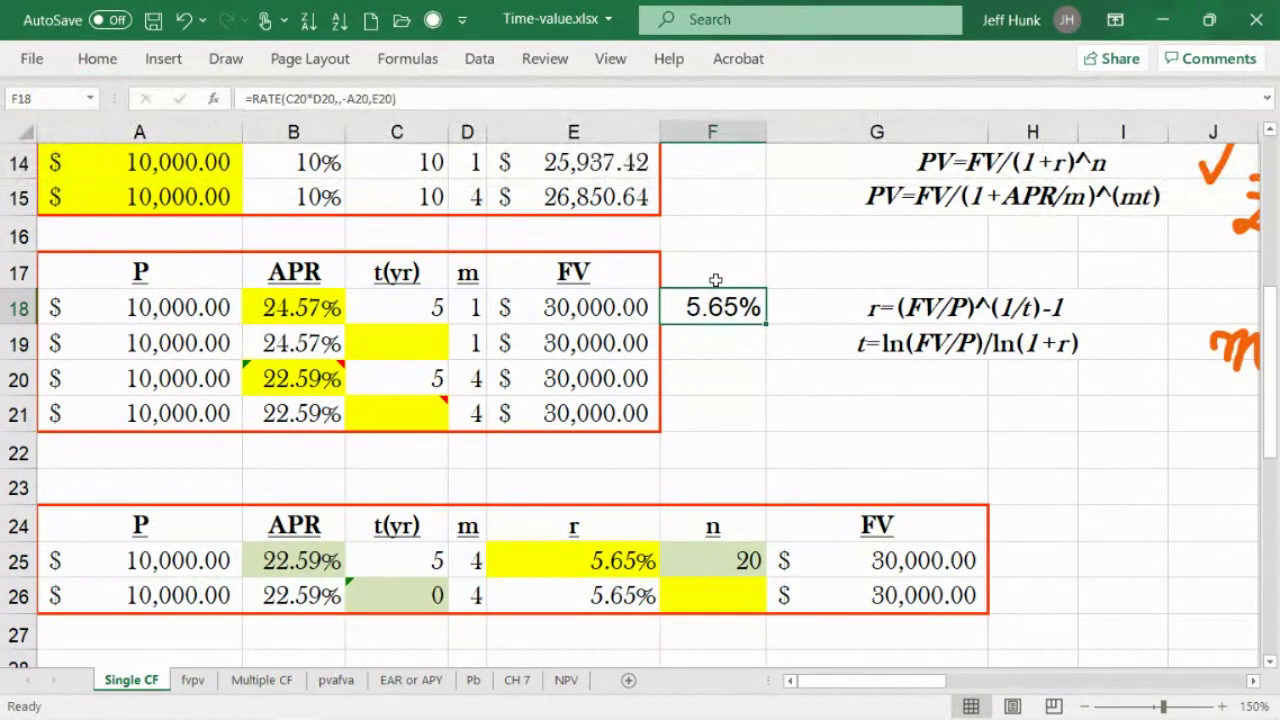
drag(714, 289, 719, 391)
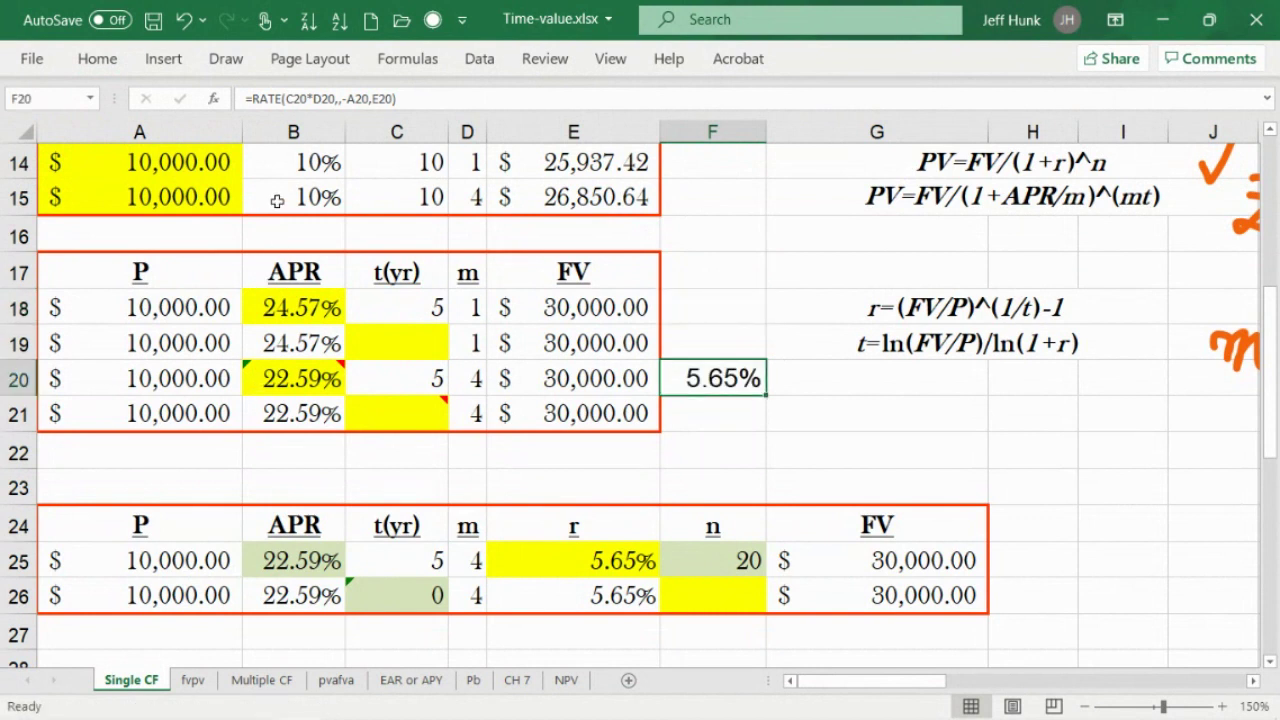
Multiply the RATE formula in F20 by the compounding frequency, making it =(RATE(C20*D20,,-A20,E20))*D20.
mouse_move(283, 378)
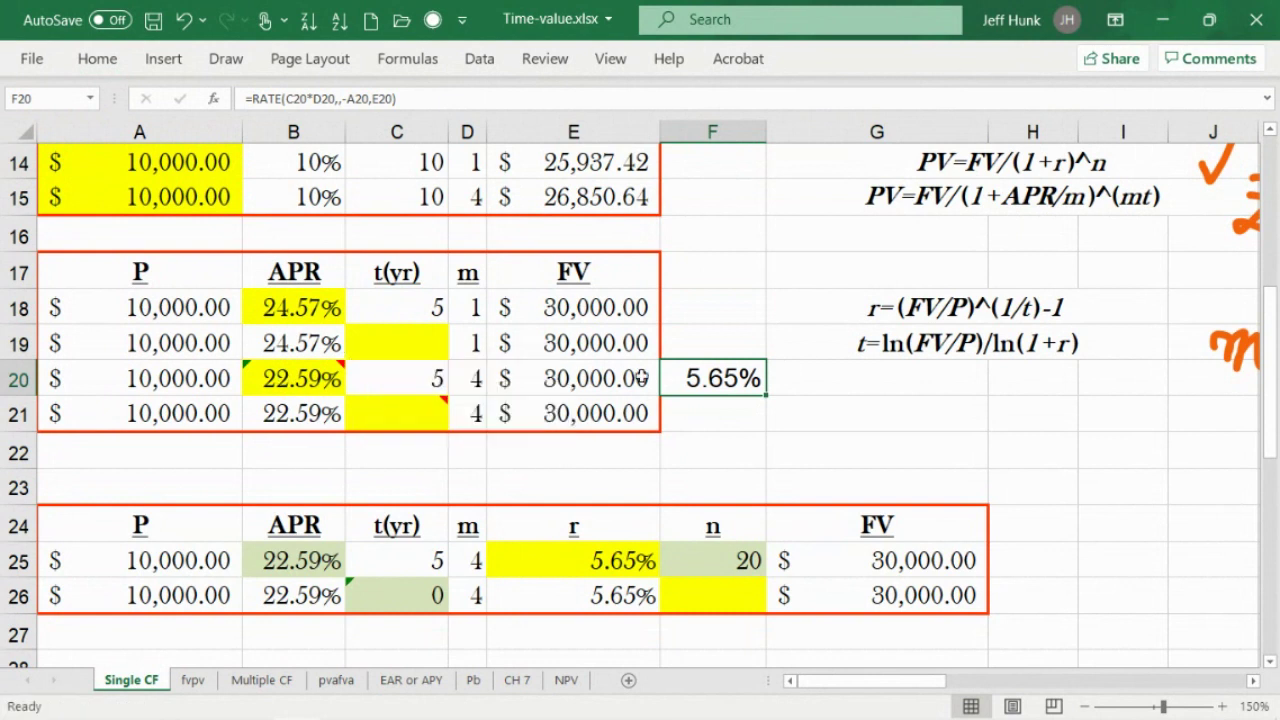
click(243, 98)
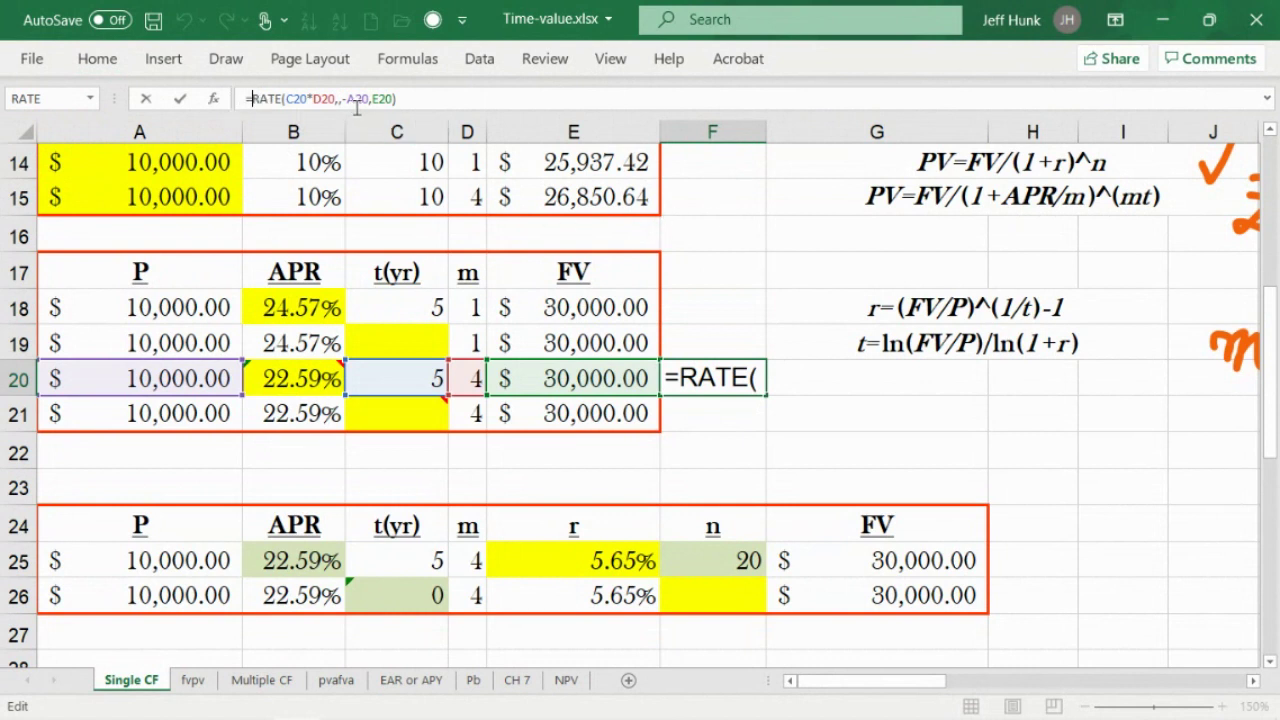
text(()
click(405, 99)
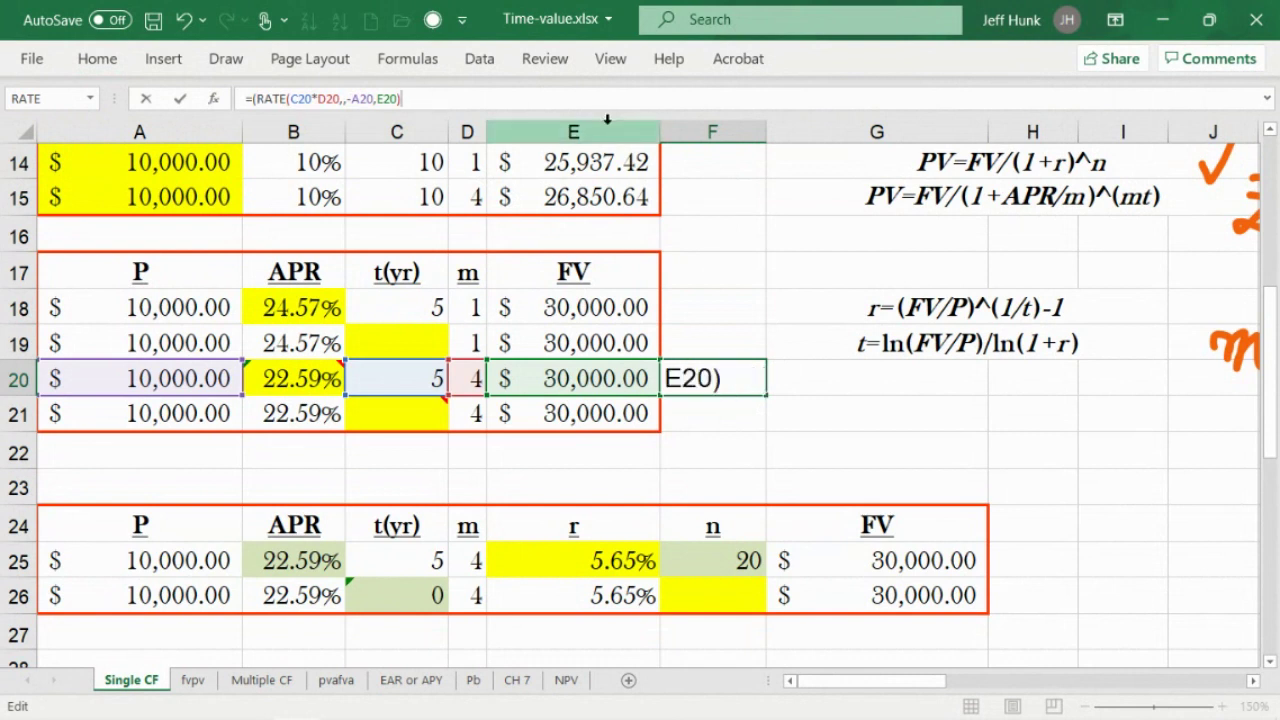
text()*)
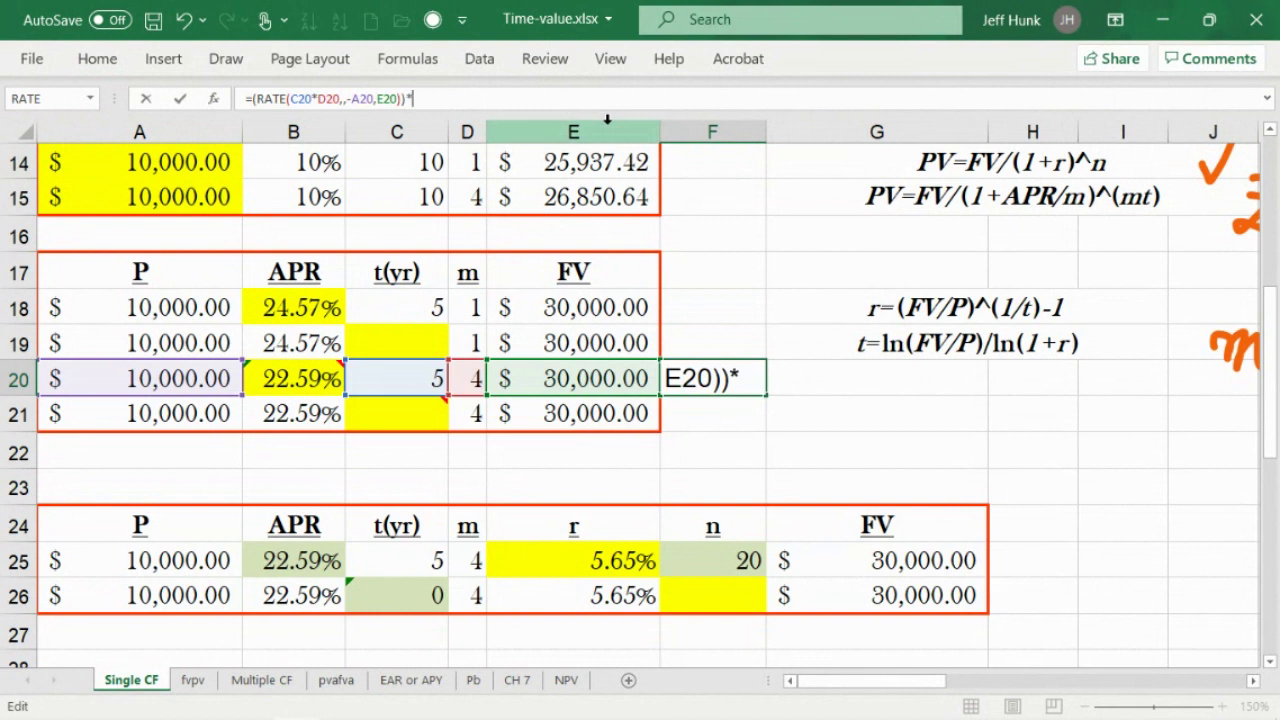
click(465, 380)
click(180, 98)
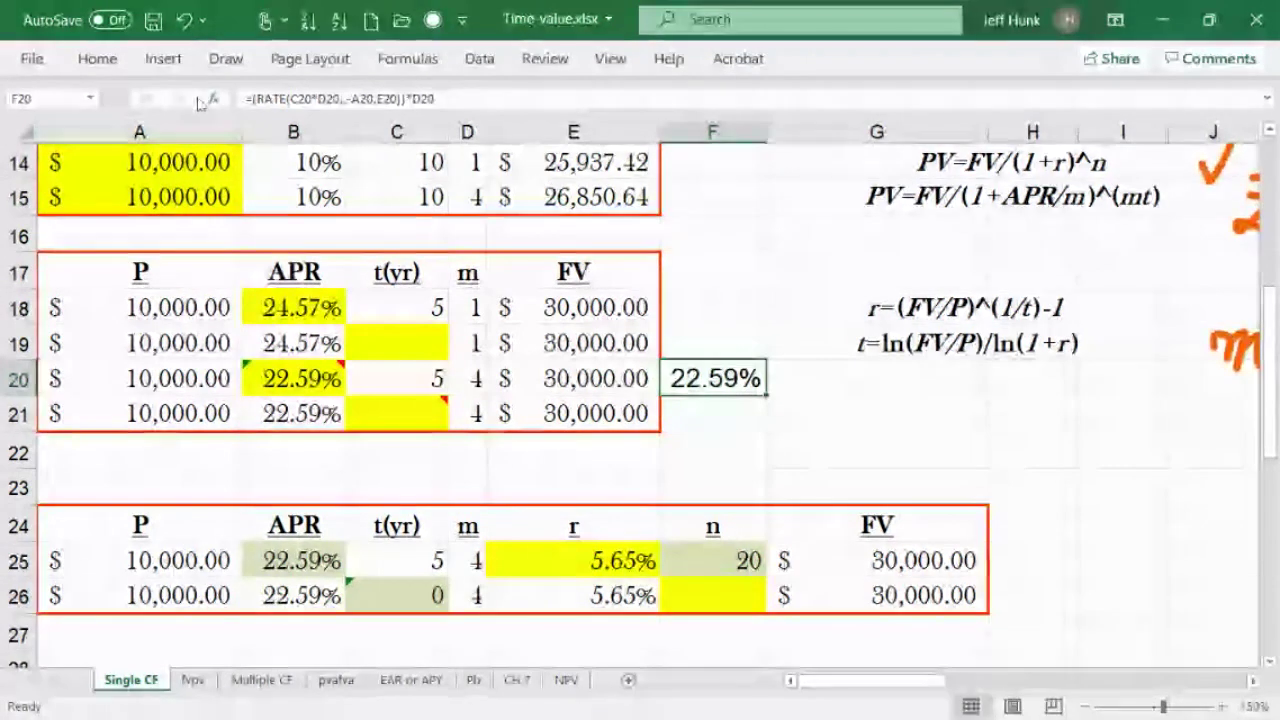
Undo the multiplication in F20 and clear the RATE formula from that cell.
click(184, 20)
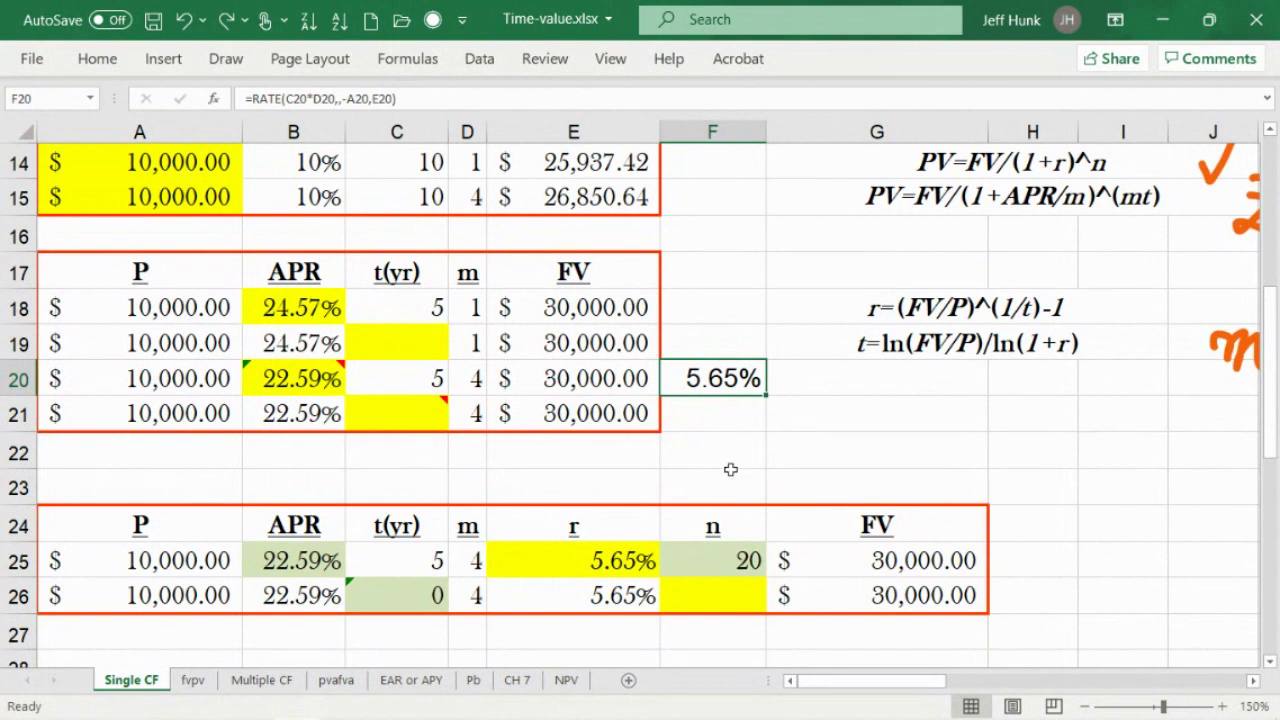
key(Delete)
click(588, 487)
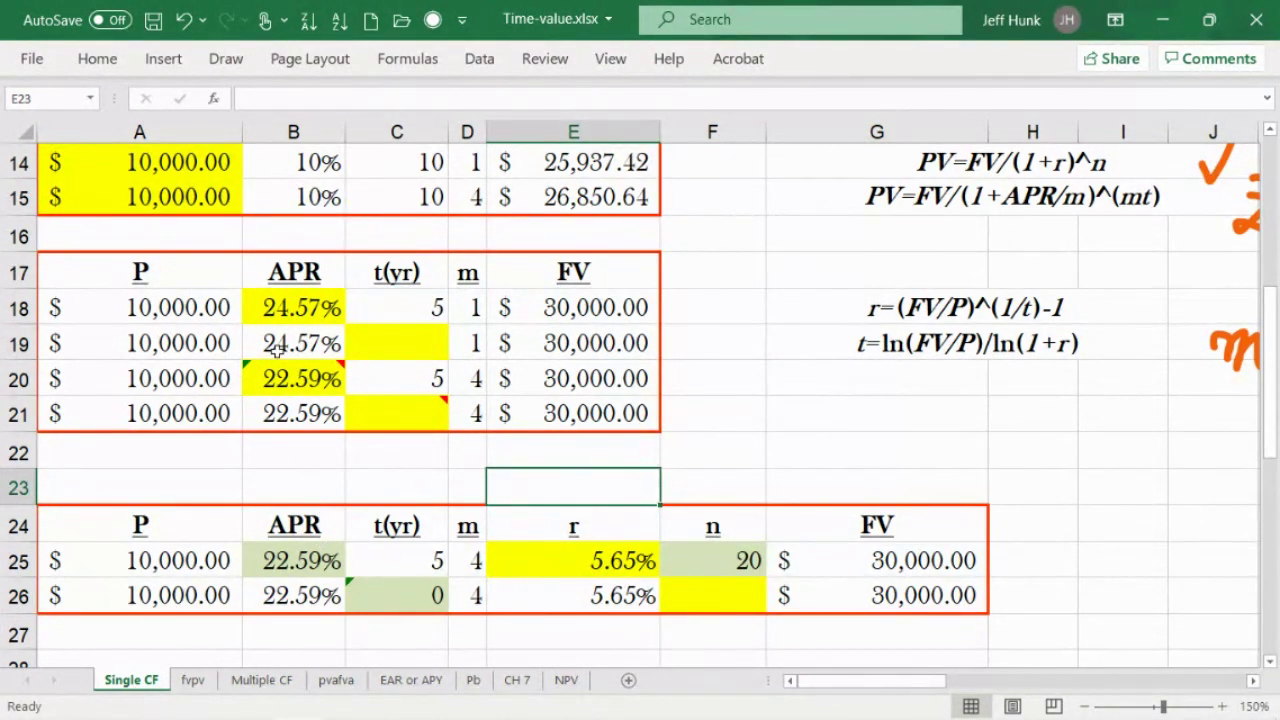
Examine the manual APR formula in B20 and the cells it references, leaving it unedited.
click(288, 373)
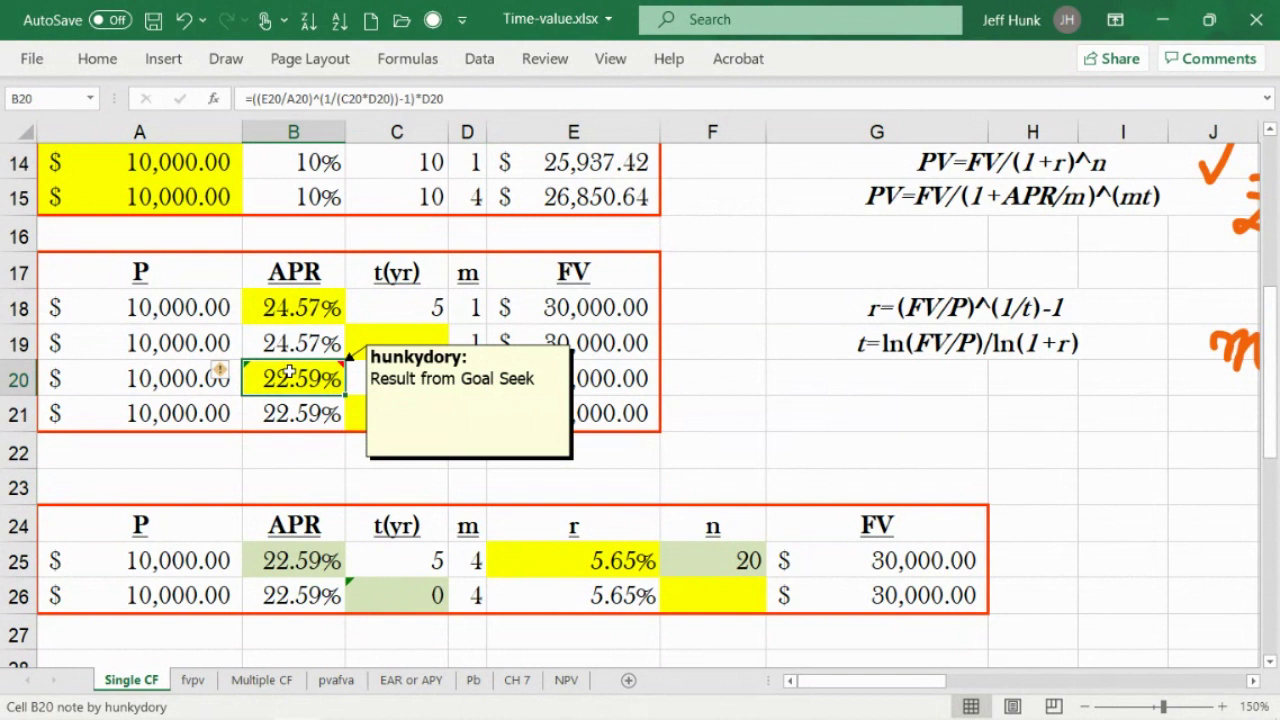
double_click(288, 373)
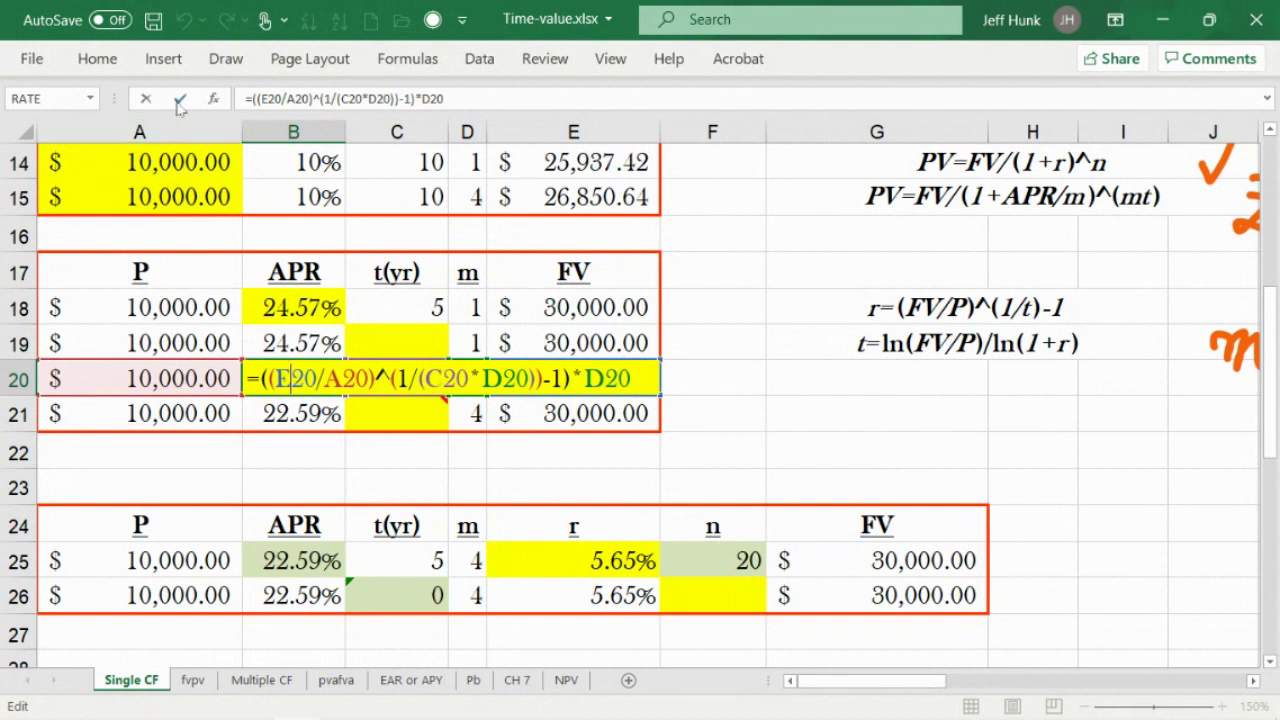
click(145, 98)
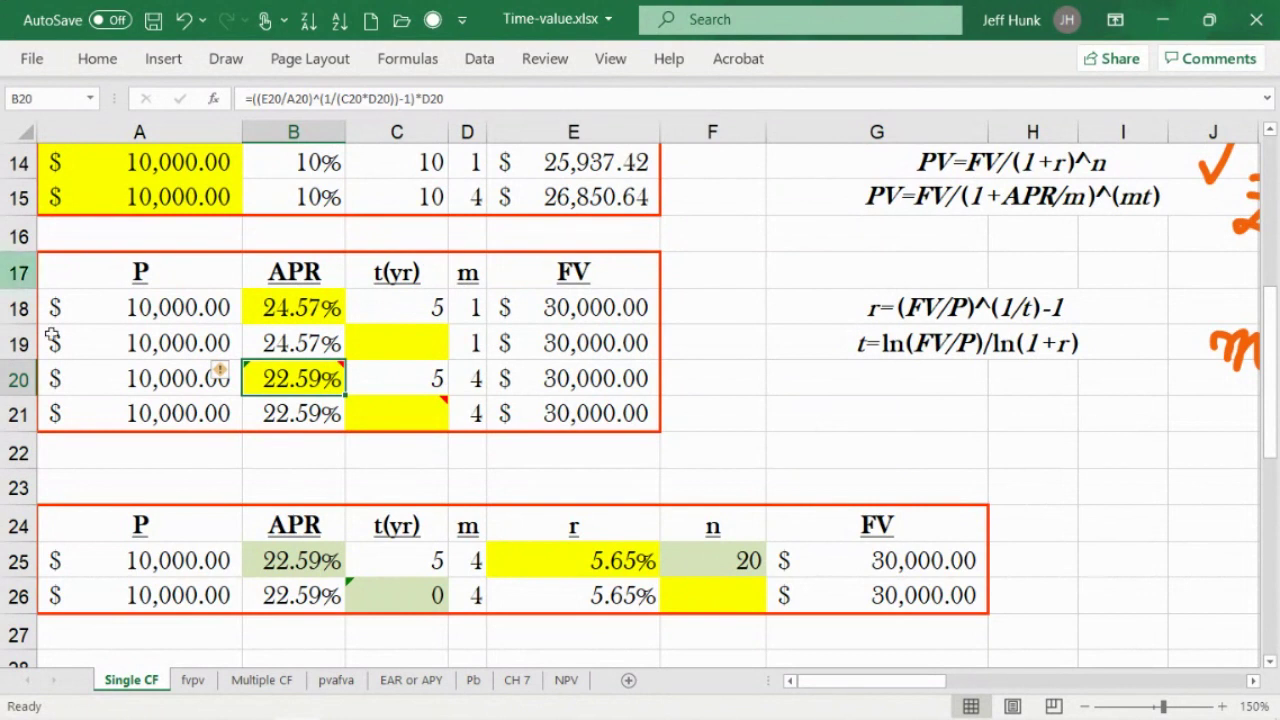
click(211, 100)
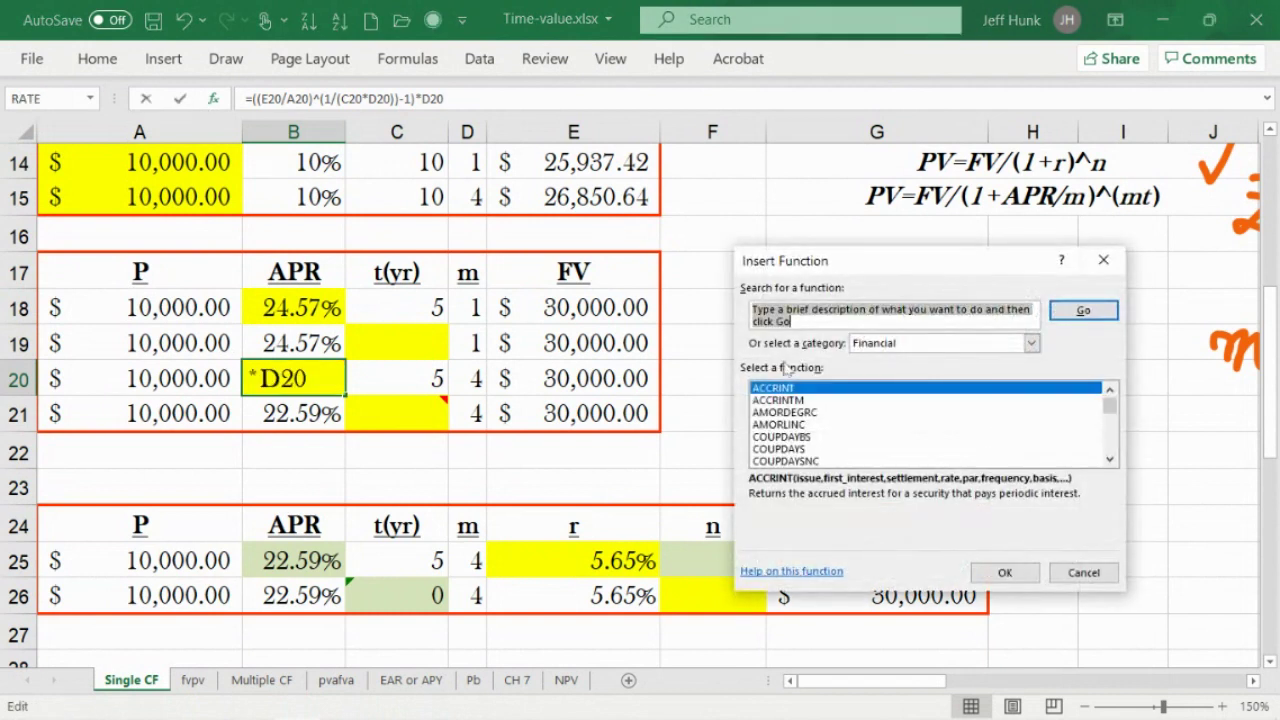
click(1083, 572)
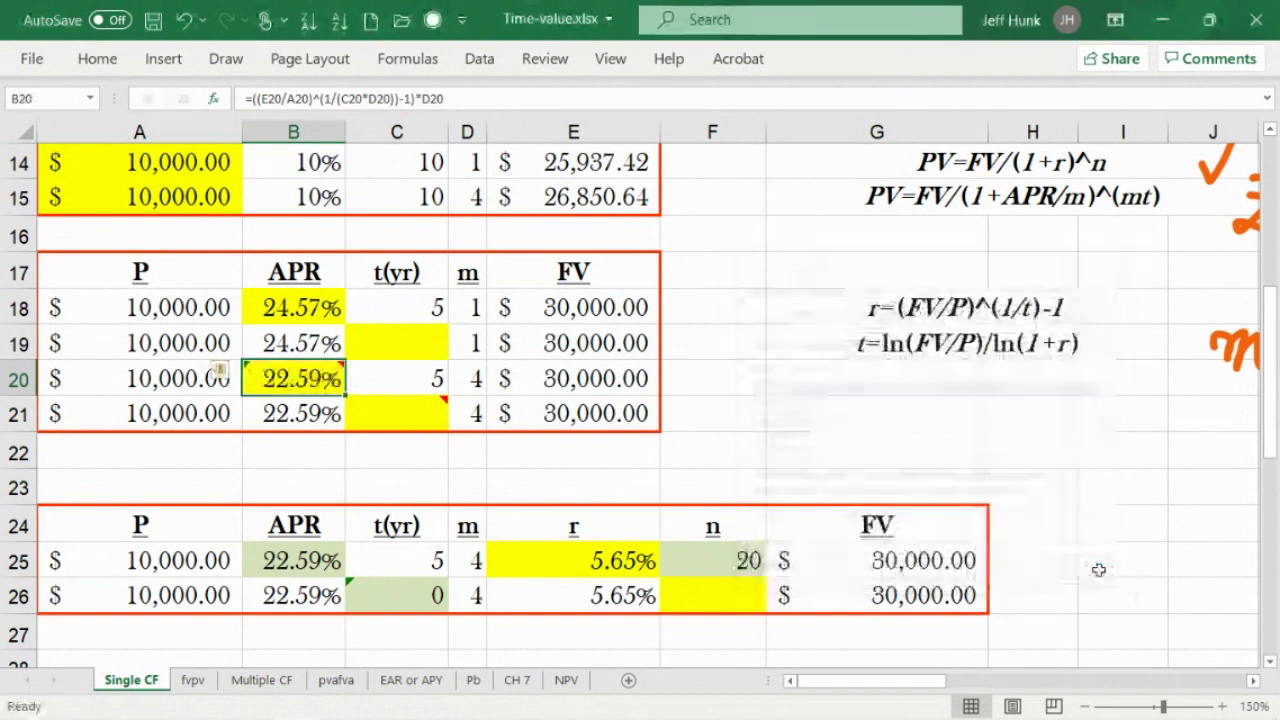
click(775, 418)
click(736, 411)
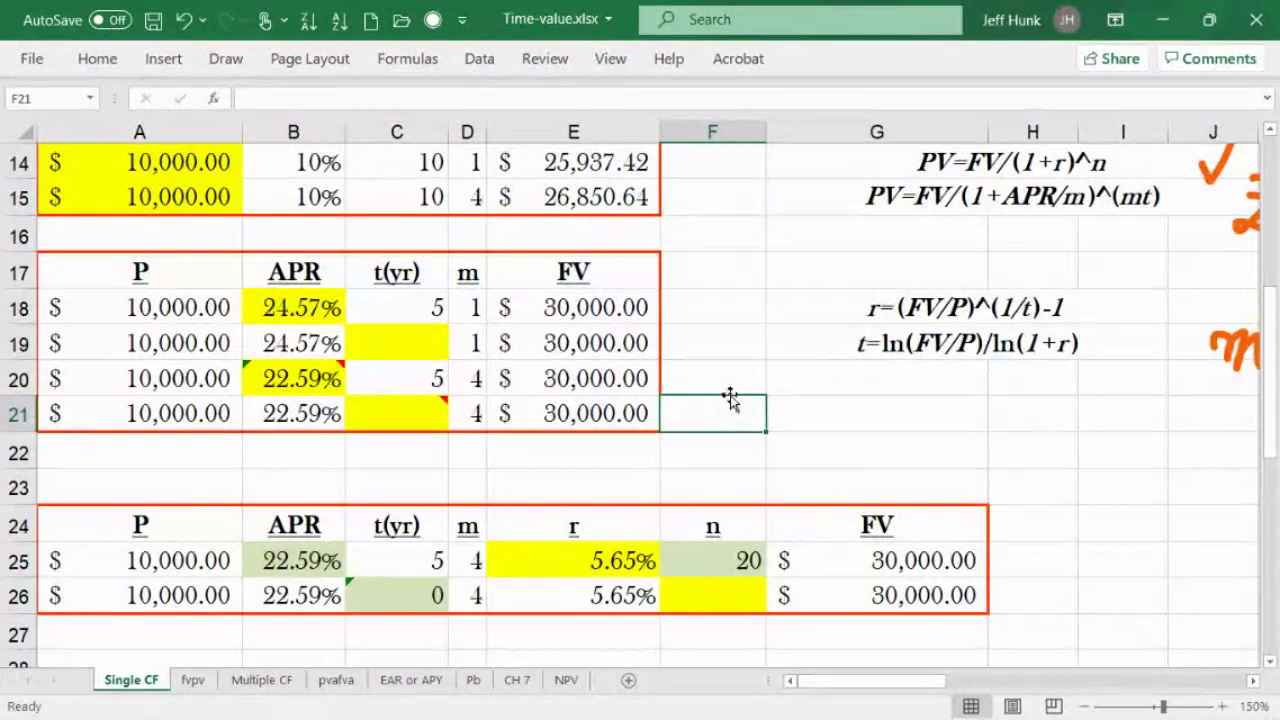
click(734, 392)
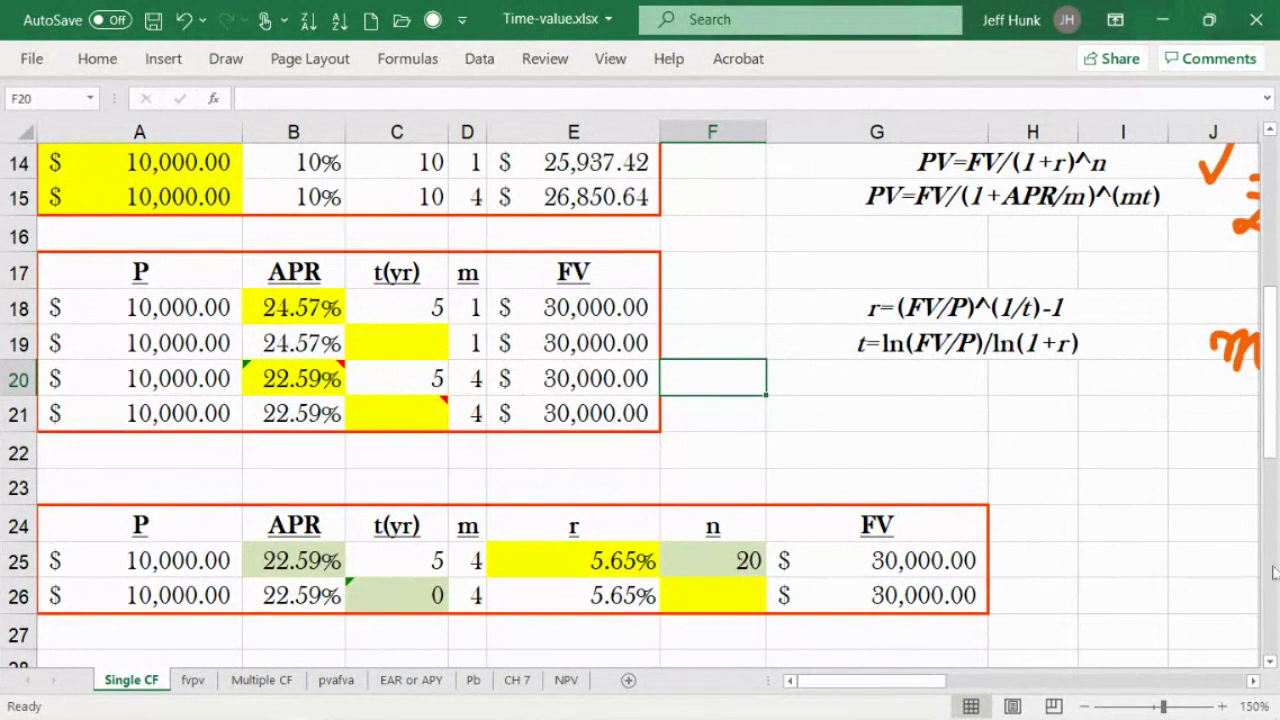
mouse_move(1277, 431)
mouse_down()
mouse_move(1277, 506)
mouse_move(1277, 413)
mouse_up()
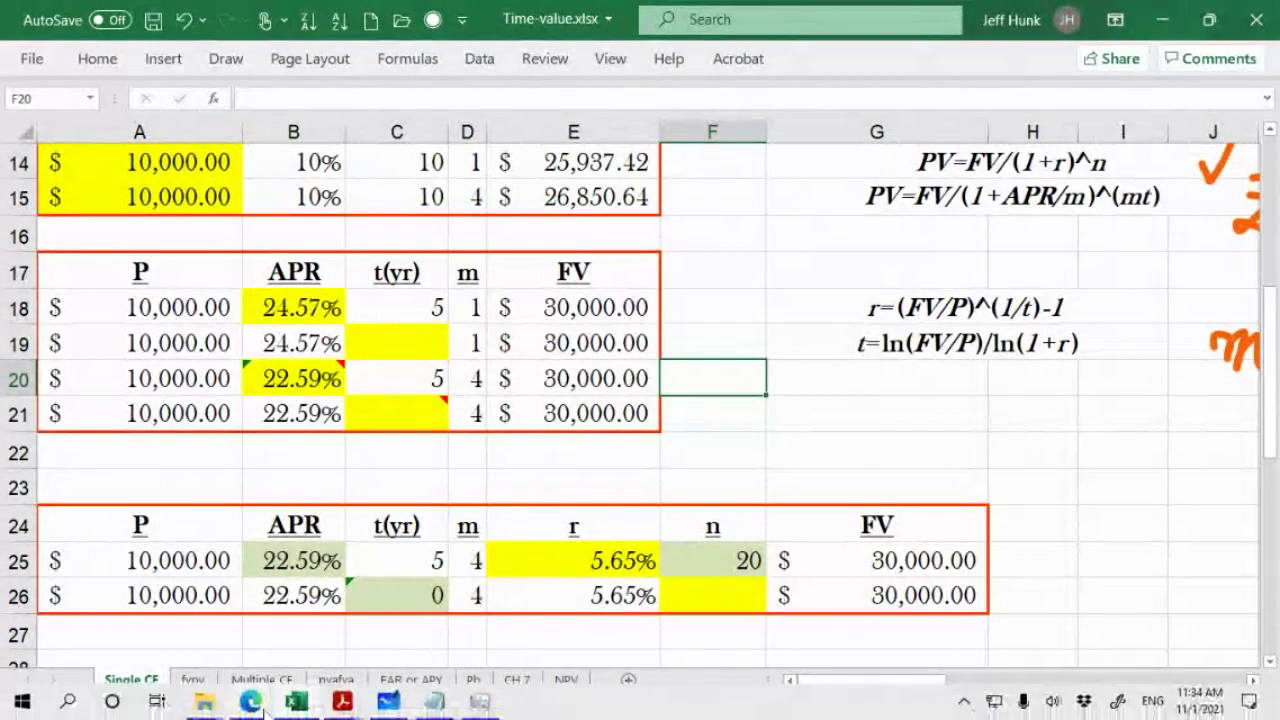
Switch to Microsoft Whiteboard and handwrite the variables FV, P, r and n in a column beside the growth-rate formula.
click(389, 701)
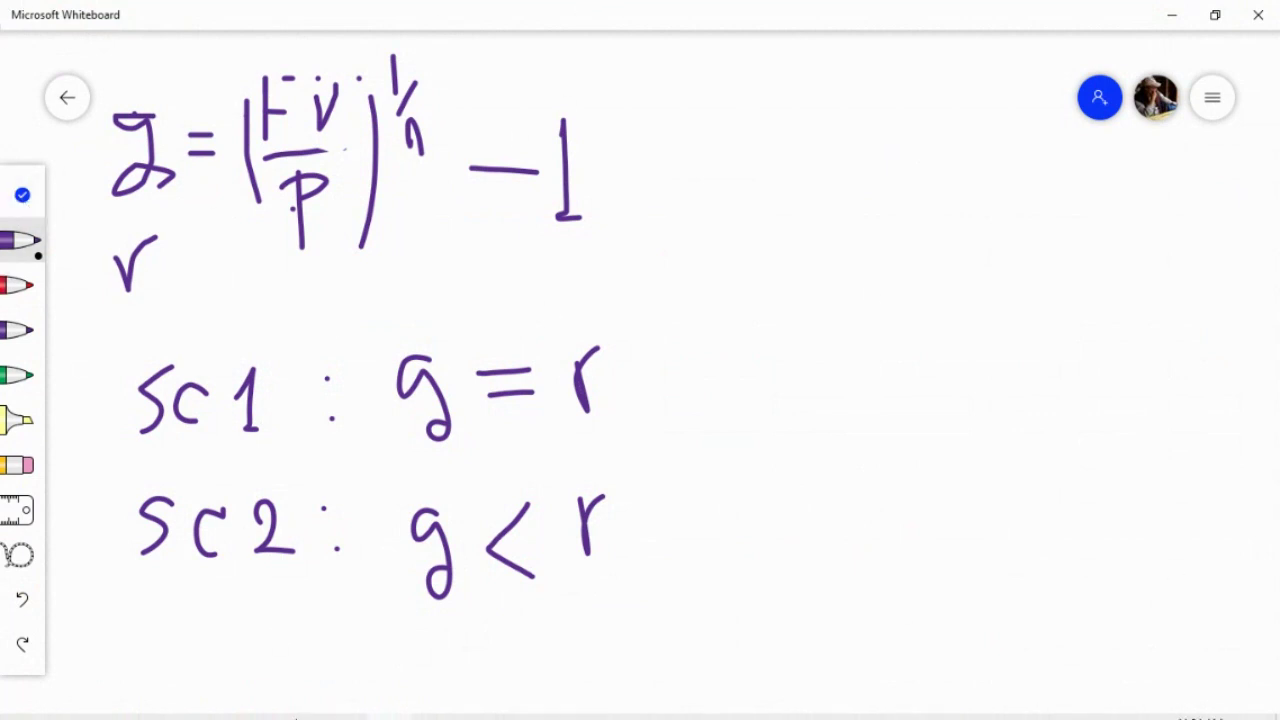
mouse_move(342, 701)
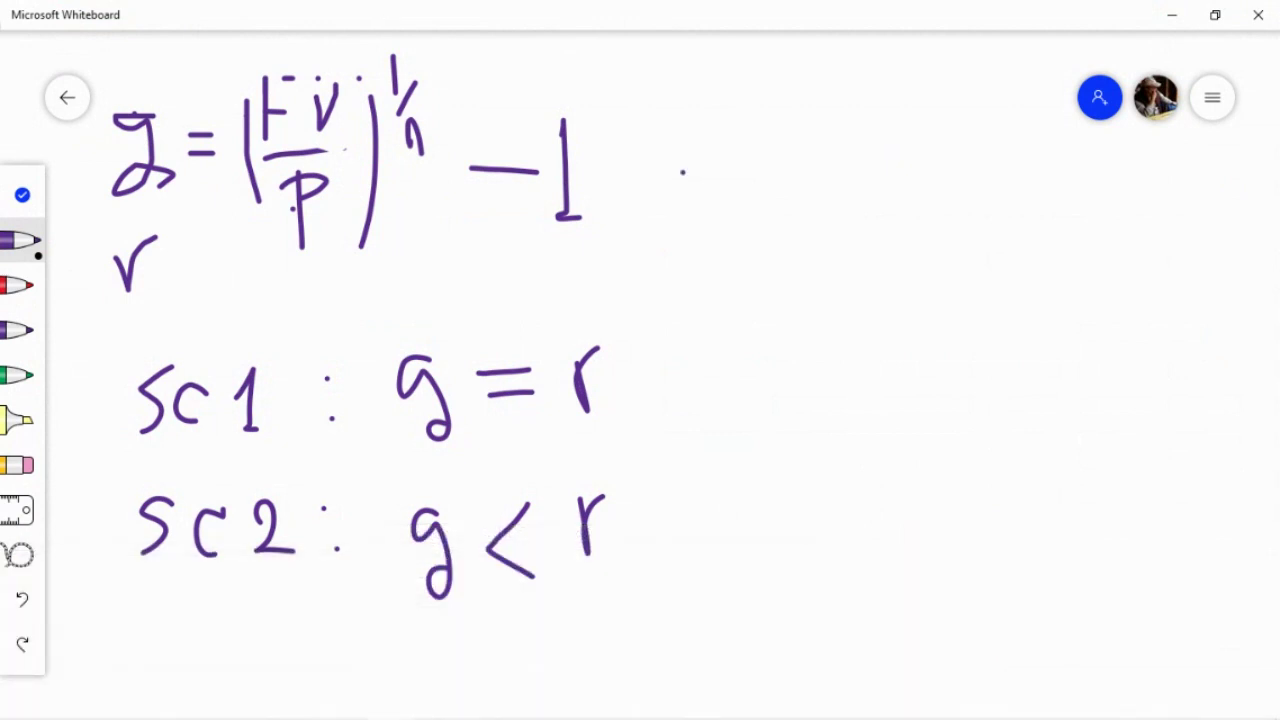
mouse_move(677, 94)
mouse_down()
mouse_move(679, 172)
mouse_move(692, 97)
mouse_move(708, 94)
mouse_up()
drag(678, 137, 720, 124)
drag(734, 141, 736, 154)
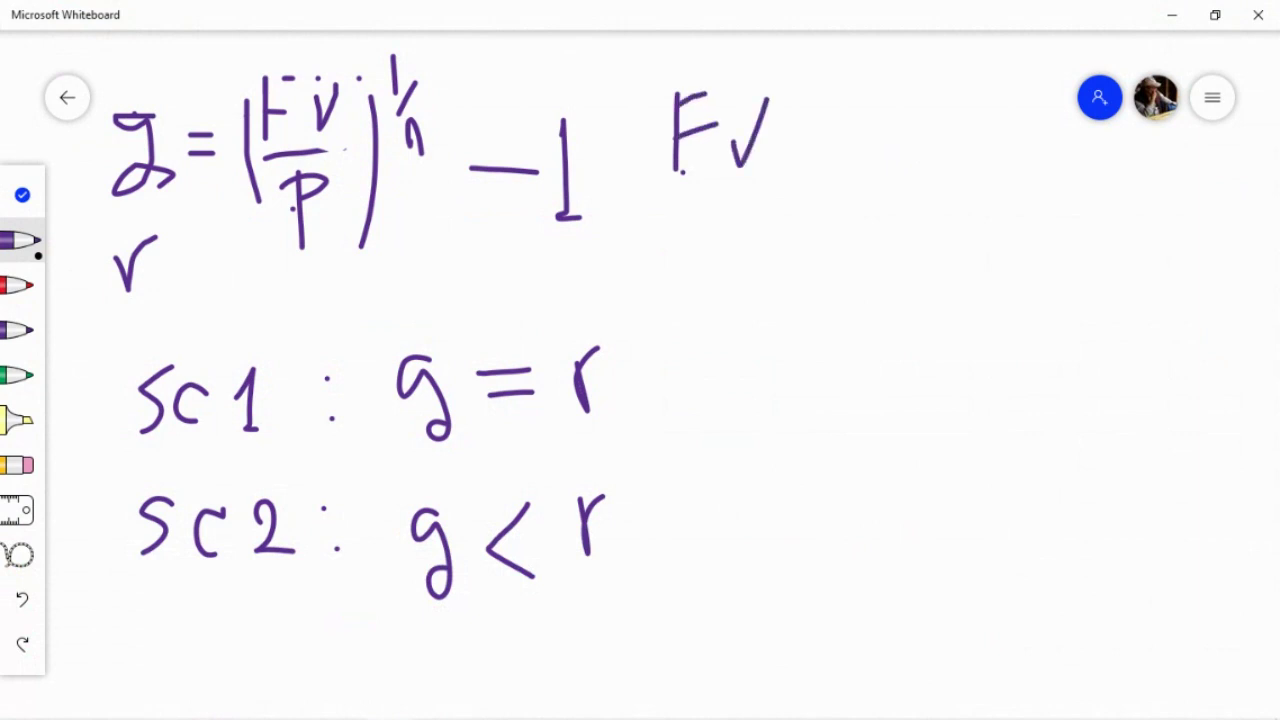
mouse_move(706, 208)
mouse_down()
mouse_move(707, 288)
mouse_move(710, 245)
mouse_up()
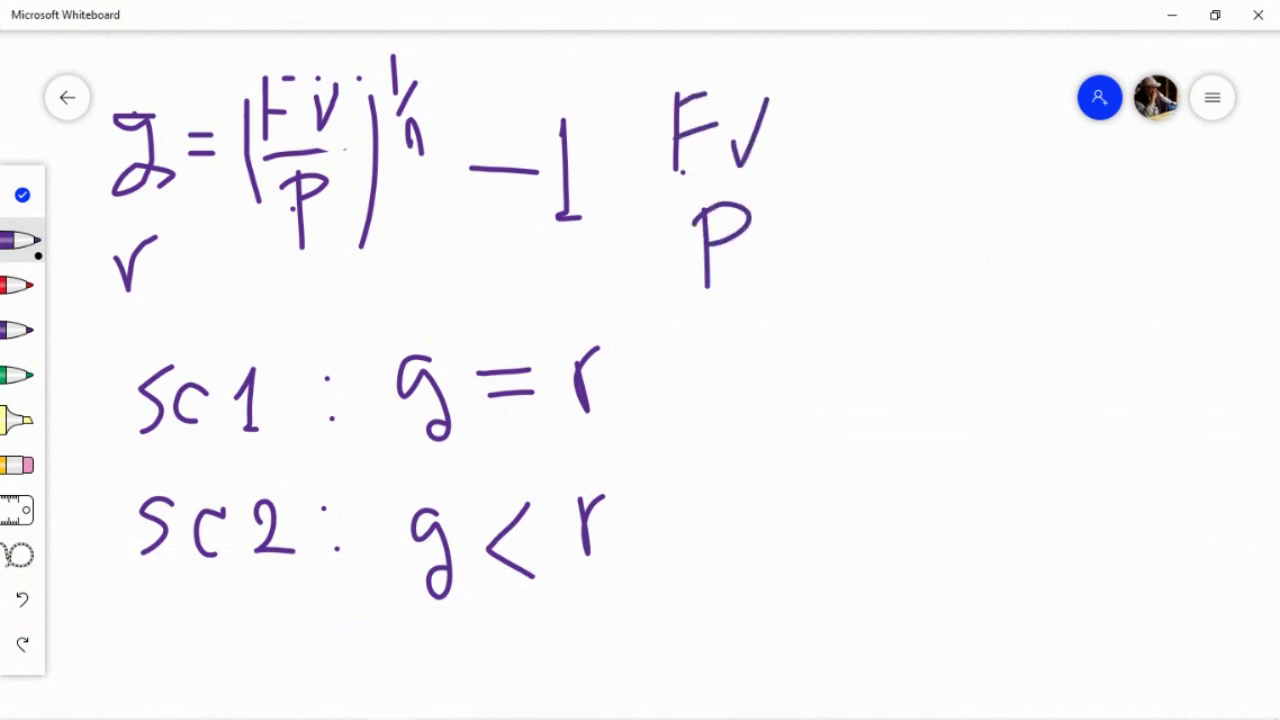
mouse_move(712, 338)
mouse_down()
mouse_move(713, 383)
mouse_move(735, 328)
mouse_up()
mouse_move(695, 448)
mouse_down()
mouse_move(713, 446)
mouse_move(748, 481)
mouse_up()
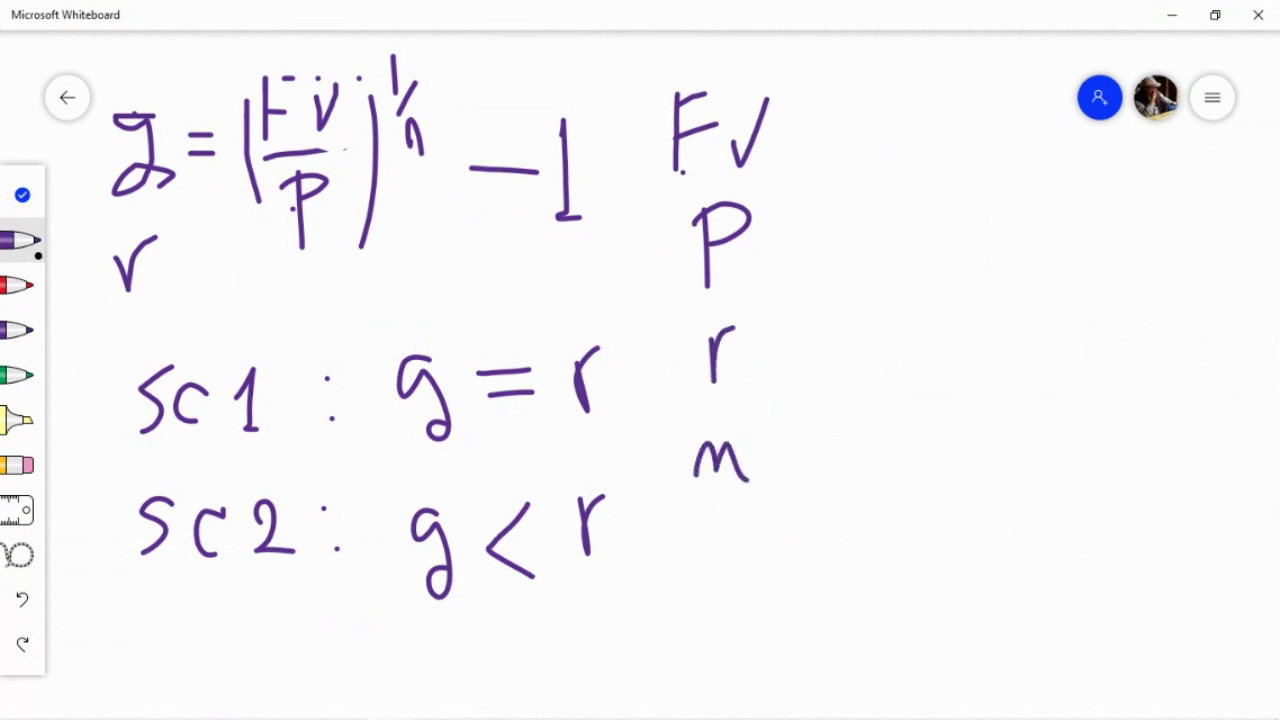
Tick FV, P and r as known and write "= ?" after n as the unknown.
drag(814, 115, 834, 84)
drag(826, 240, 856, 196)
drag(820, 335, 856, 314)
drag(784, 447, 816, 437)
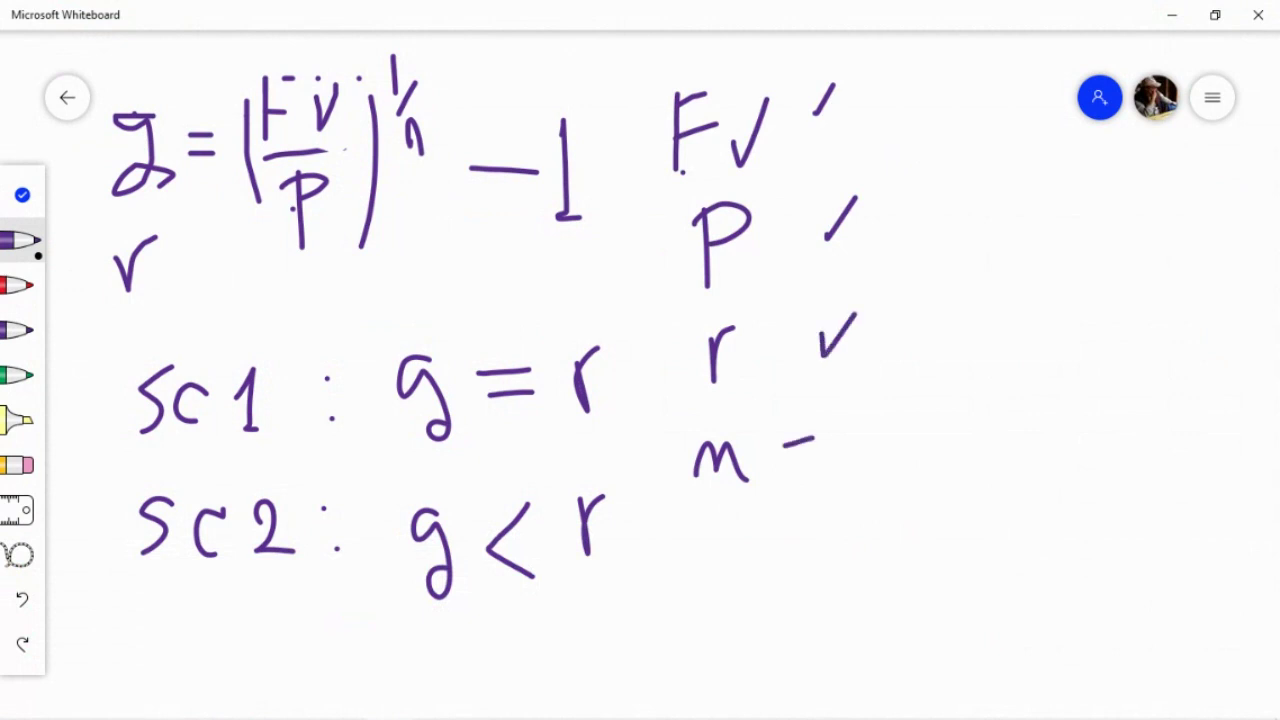
drag(788, 478, 820, 467)
mouse_move(842, 430)
mouse_down()
mouse_move(846, 420)
mouse_move(892, 499)
mouse_up()
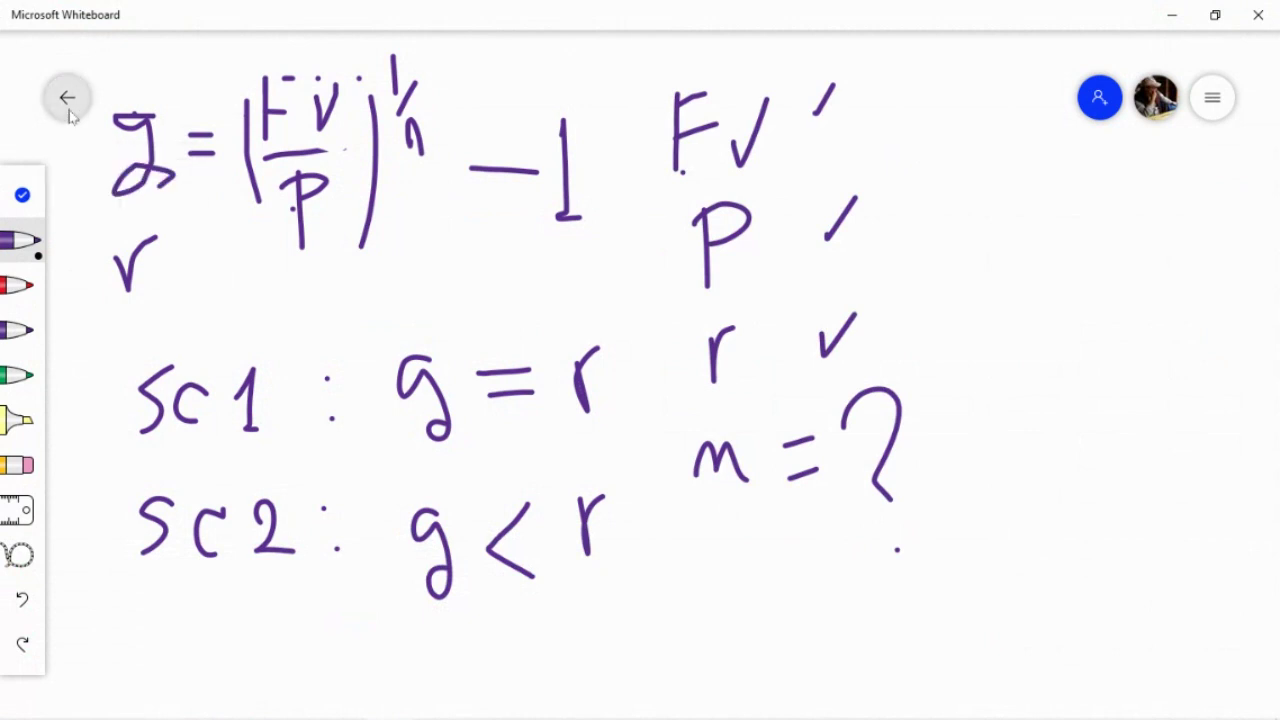
Pan the whiteboard to an empty area beside the variable list and reactivate the pen.
click(24, 196)
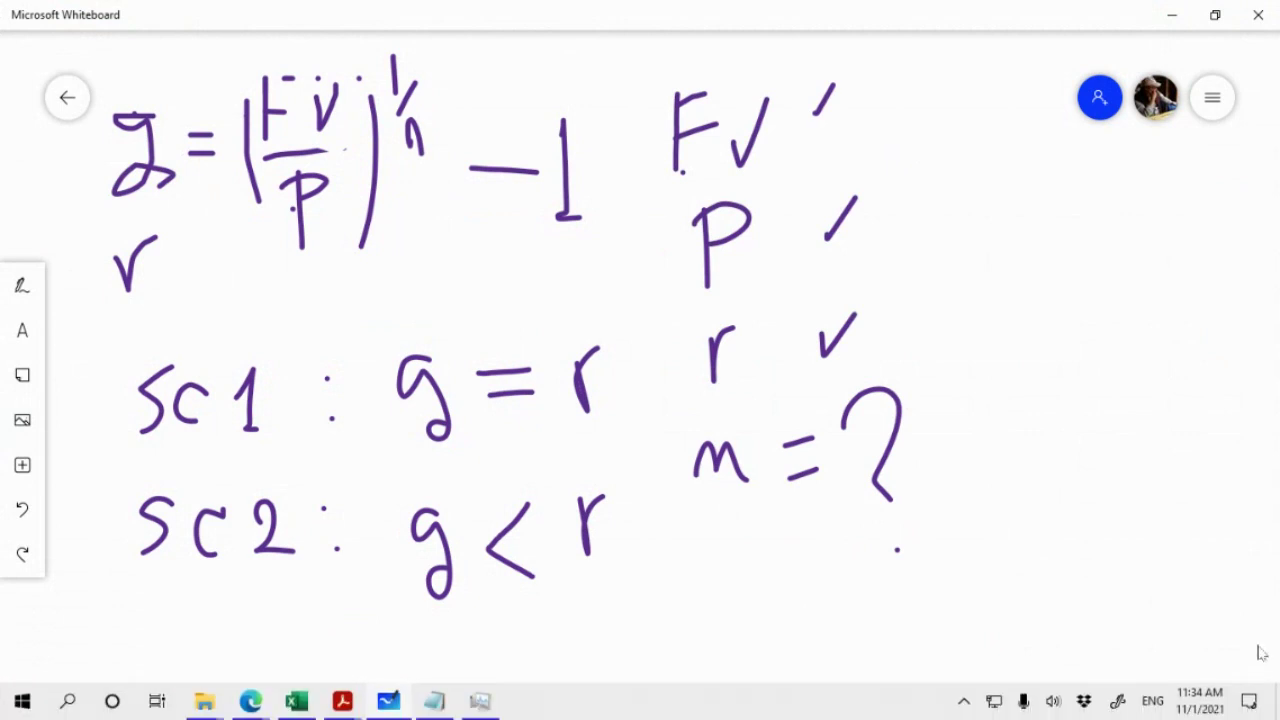
mouse_move(1194, 606)
mouse_down()
mouse_move(546, 603)
mouse_move(444, 625)
mouse_move(443, 645)
mouse_move(447, 597)
mouse_move(451, 654)
mouse_up()
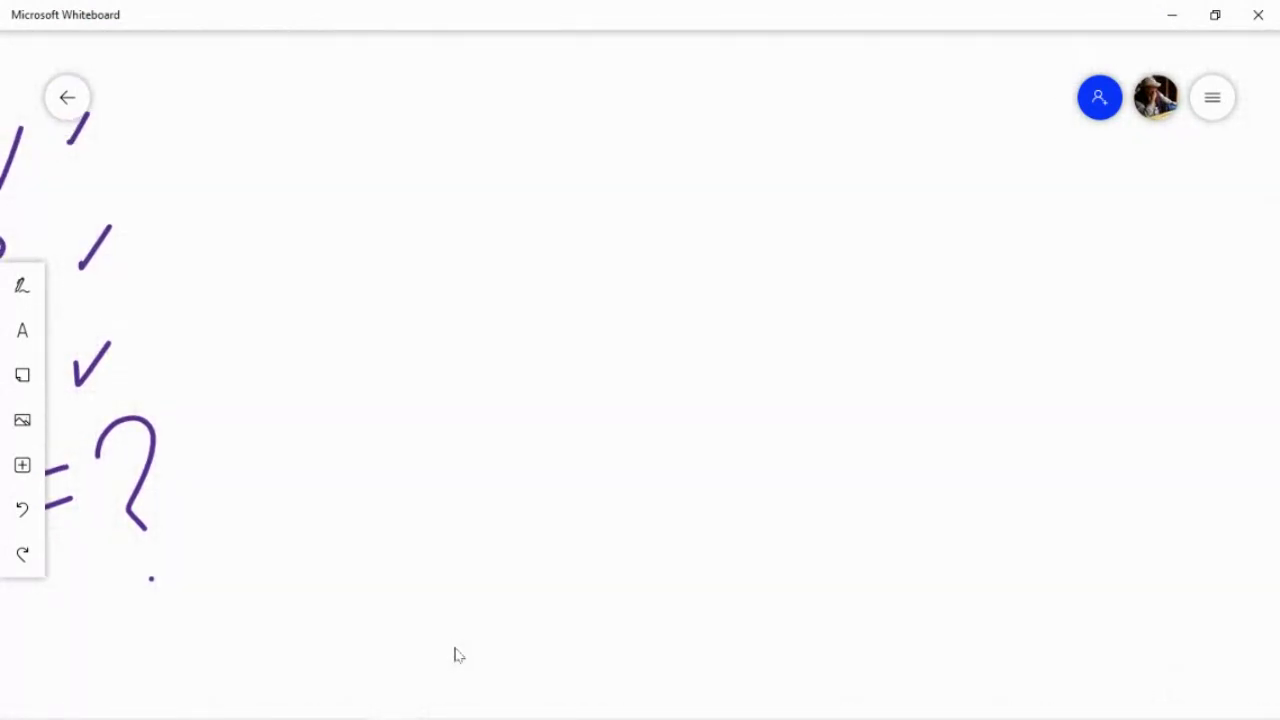
scroll(455, 655, down, 5)
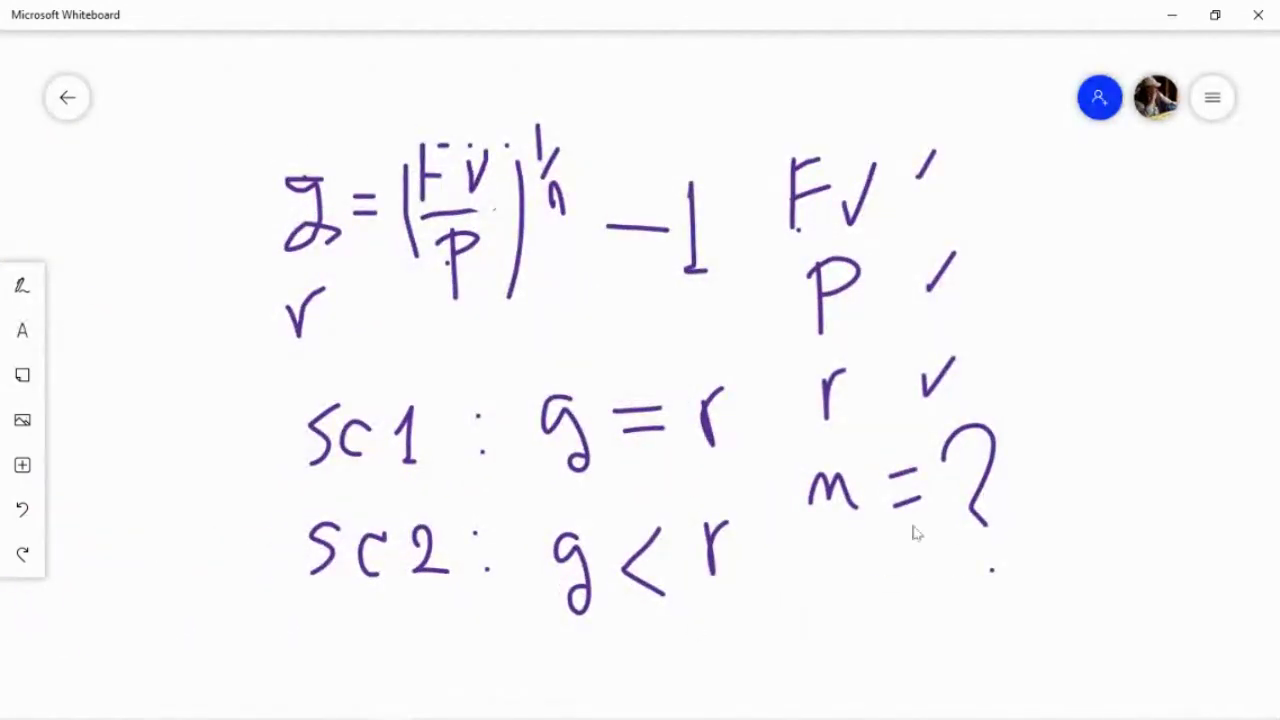
drag(960, 627, 14, 571)
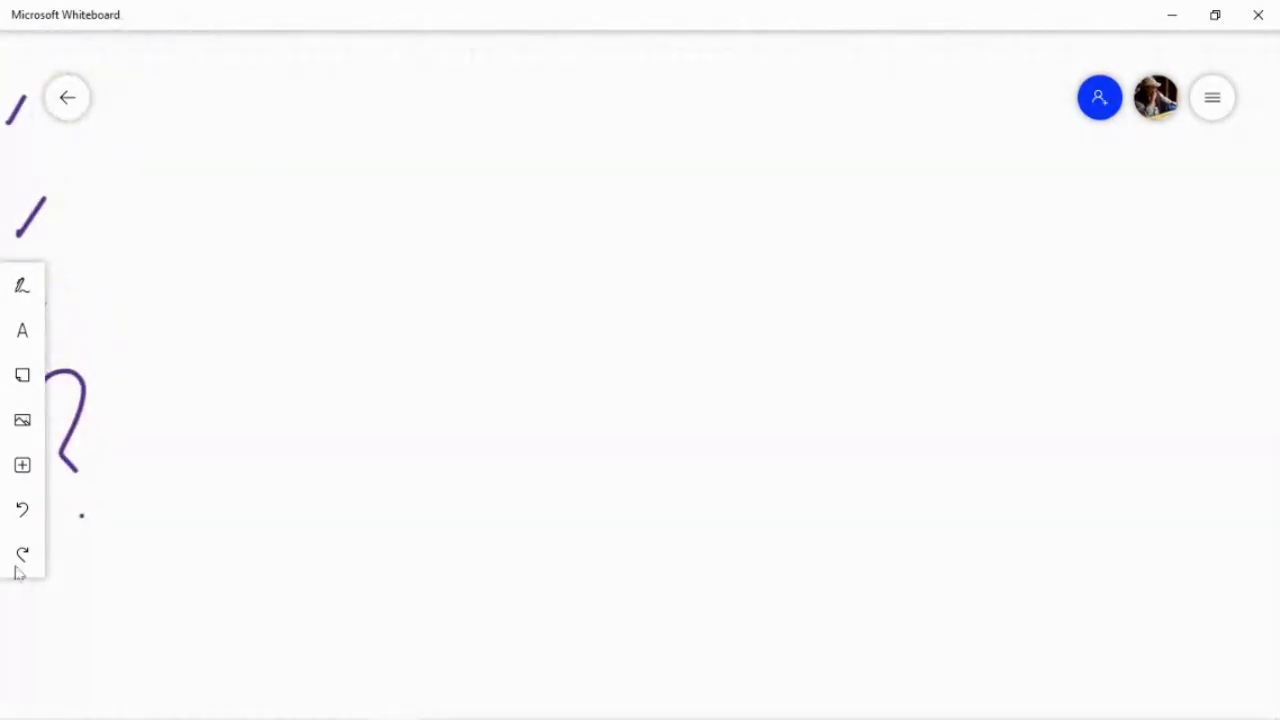
click(23, 298)
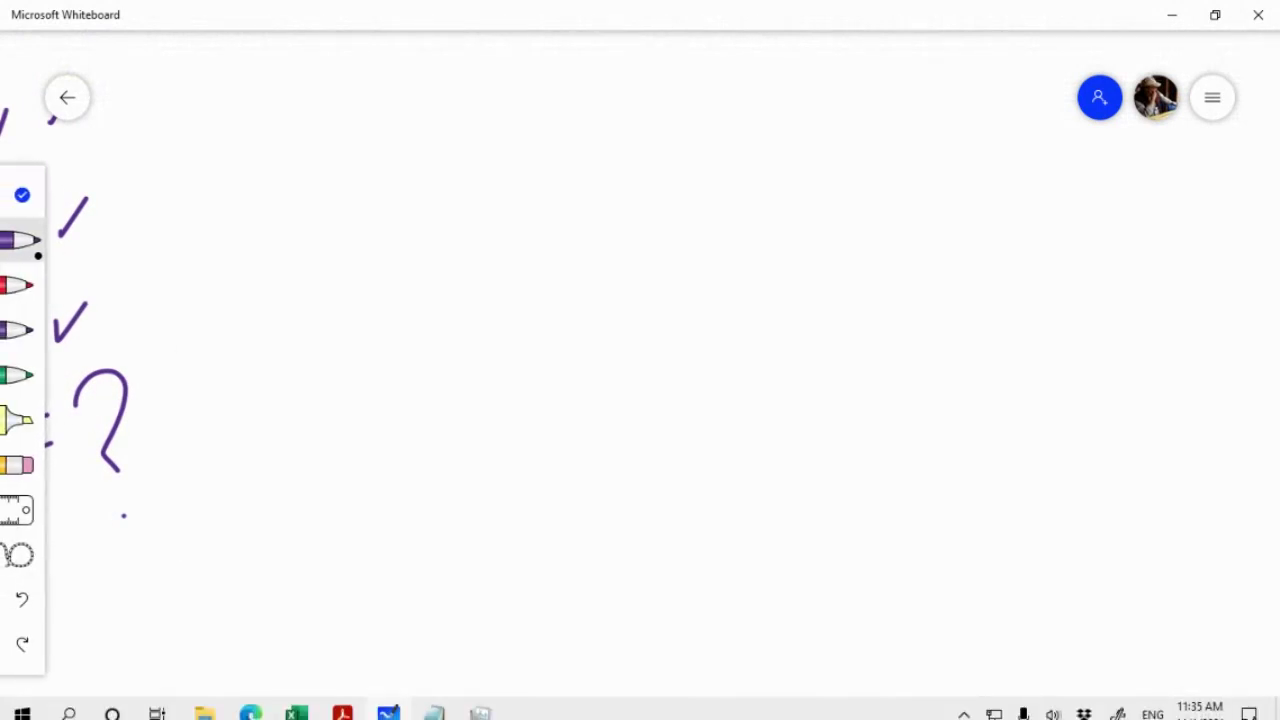
Handwrite "FV =" in purple in the empty area, erasing and redrawing the upper stroke of the equals sign.
mouse_move(296, 701)
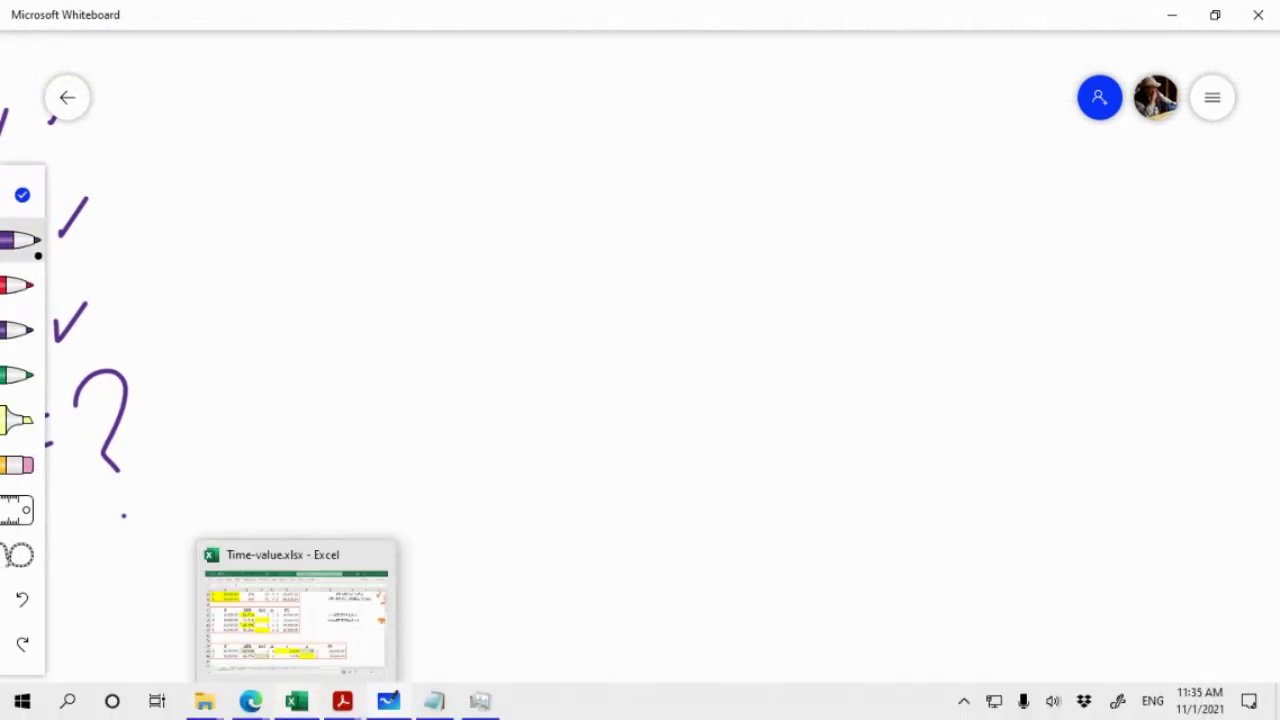
drag(246, 145, 242, 233)
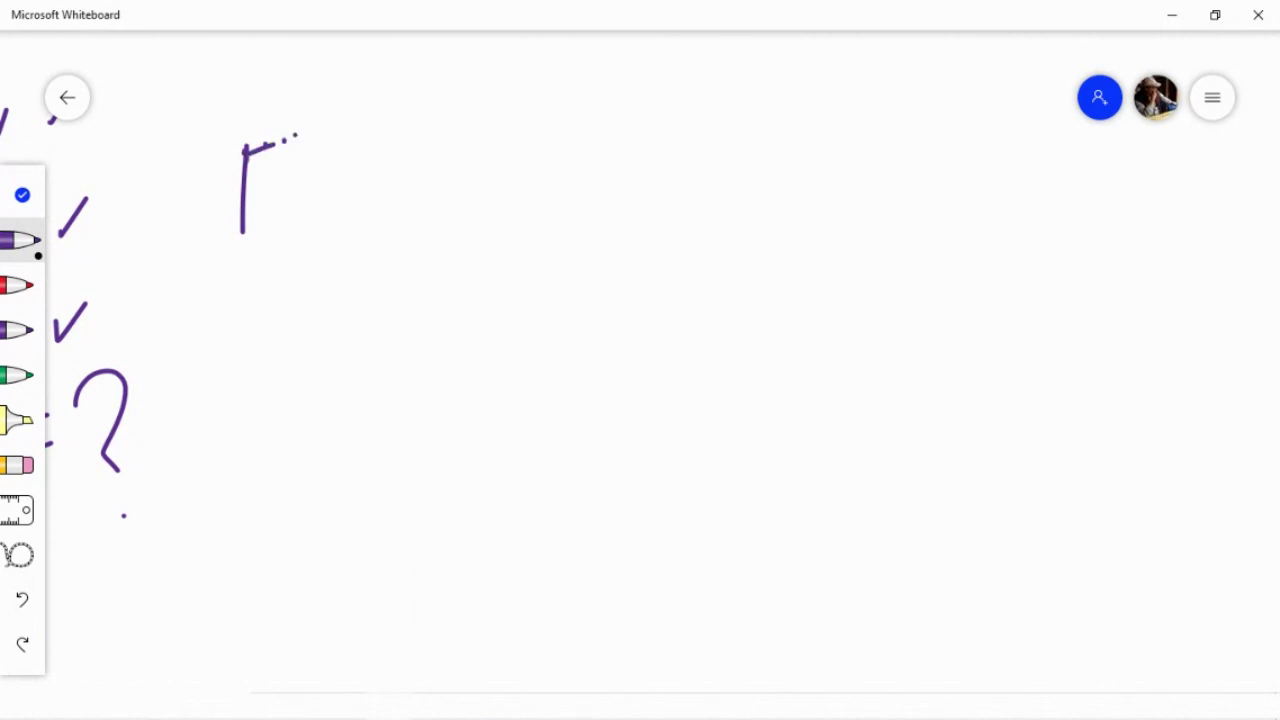
mouse_move(246, 192)
mouse_down()
mouse_move(299, 157)
mouse_move(316, 224)
mouse_move(334, 150)
mouse_move(390, 155)
mouse_move(402, 186)
mouse_move(384, 157)
mouse_move(398, 156)
mouse_up()
click(358, 165)
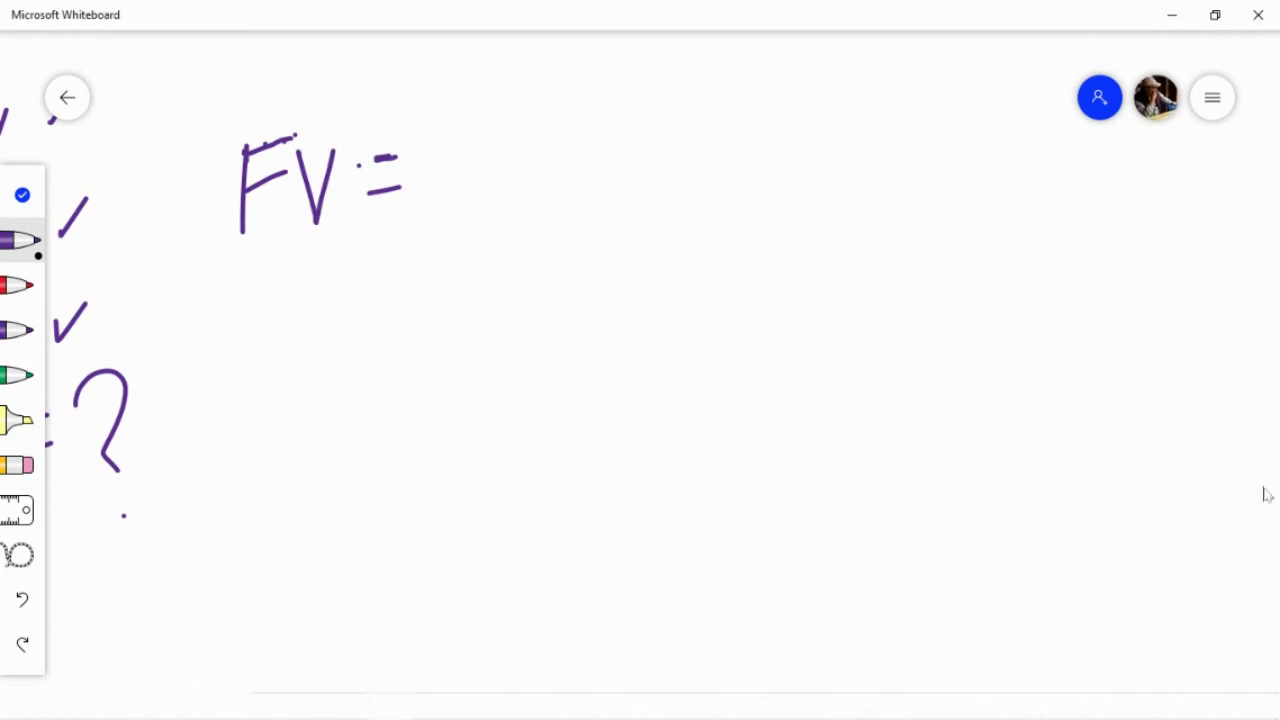
click(22, 465)
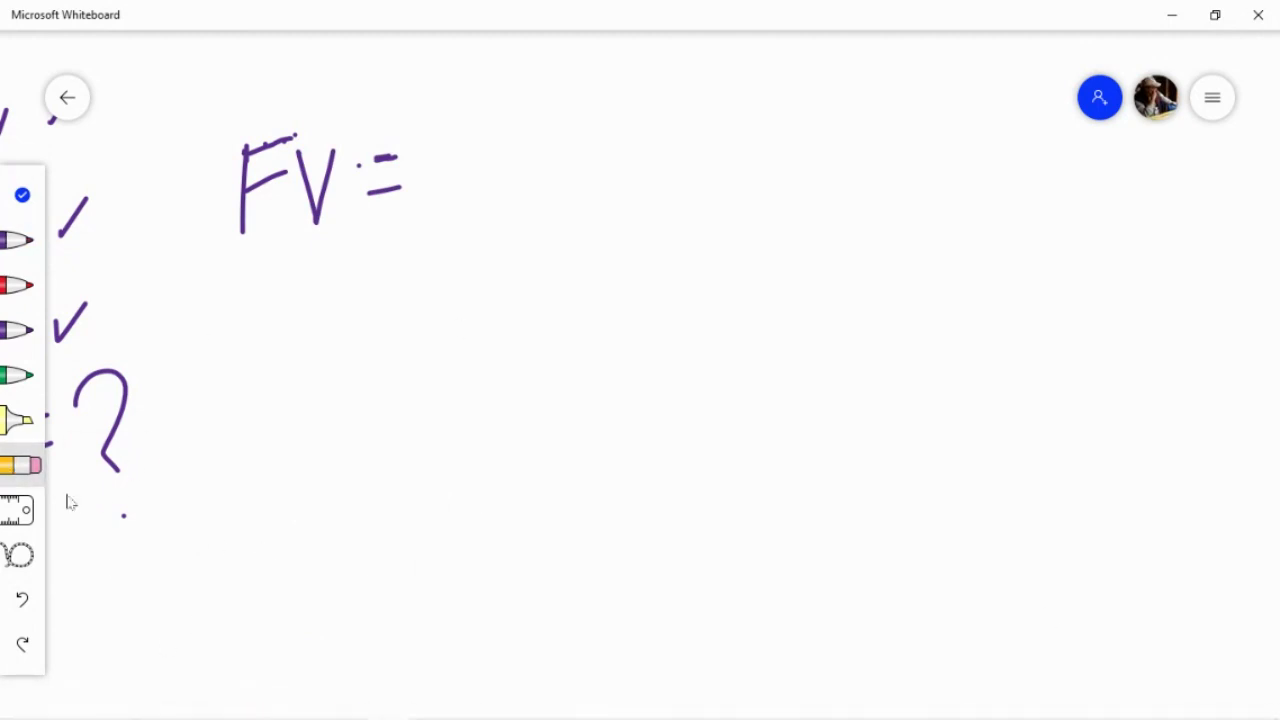
click(379, 158)
click(360, 168)
click(18, 240)
drag(402, 155, 368, 166)
Complete the handwritten future value formula with P(1+r)^n after the equals sign.
drag(447, 227, 447, 238)
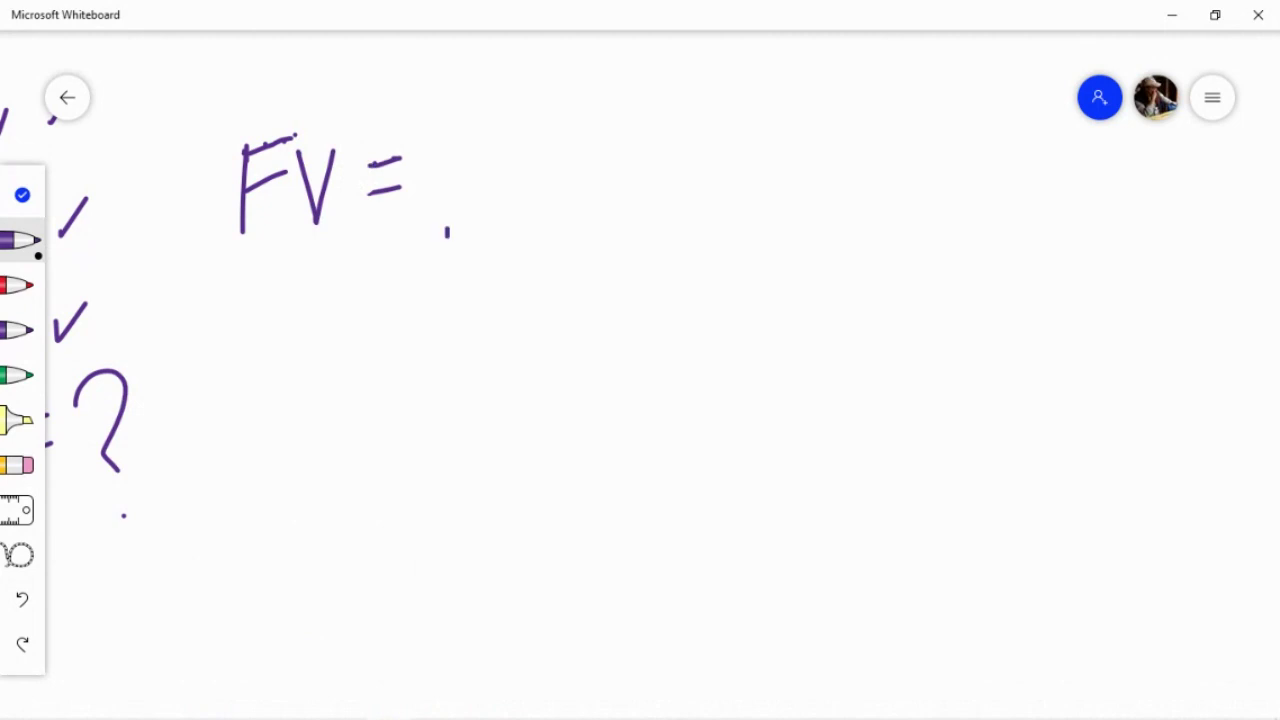
mouse_move(434, 128)
mouse_down()
mouse_move(447, 239)
mouse_move(489, 136)
mouse_move(466, 190)
mouse_up()
drag(548, 112, 550, 218)
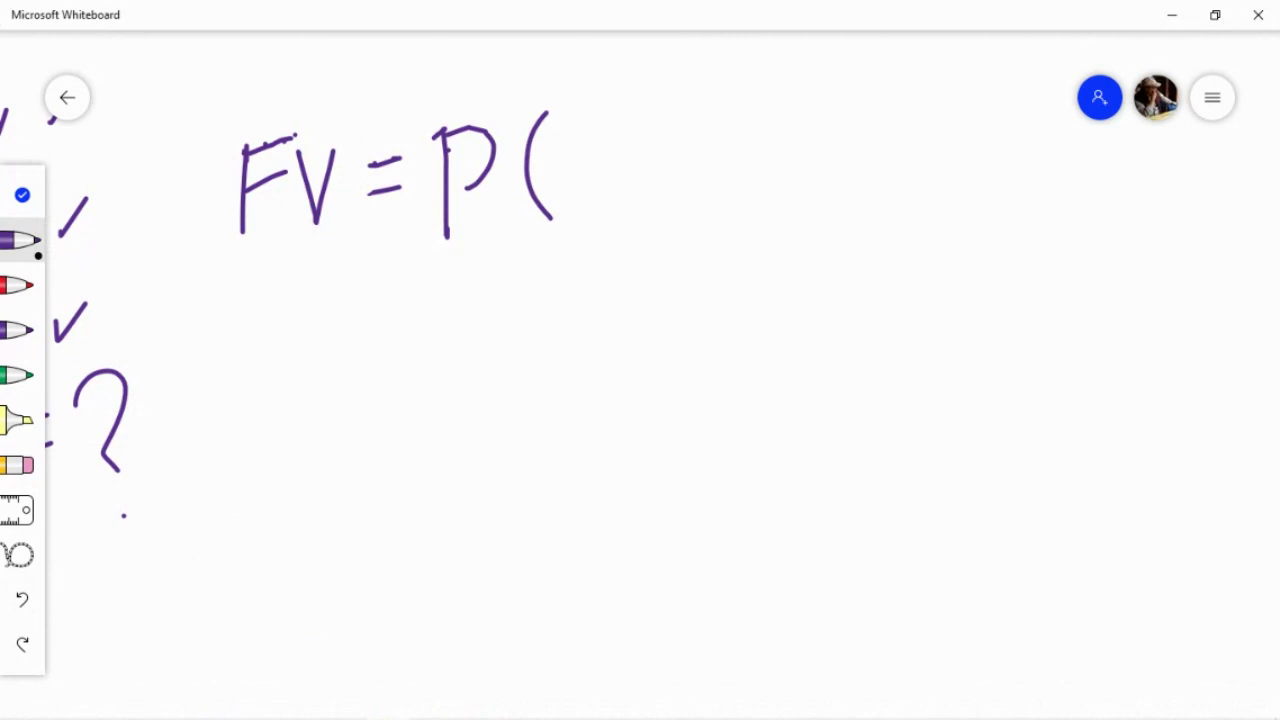
mouse_move(563, 138)
mouse_down()
mouse_move(569, 212)
mouse_move(630, 174)
mouse_move(616, 208)
mouse_up()
mouse_move(652, 150)
mouse_down()
mouse_move(657, 192)
mouse_move(680, 122)
mouse_up()
drag(710, 95, 742, 218)
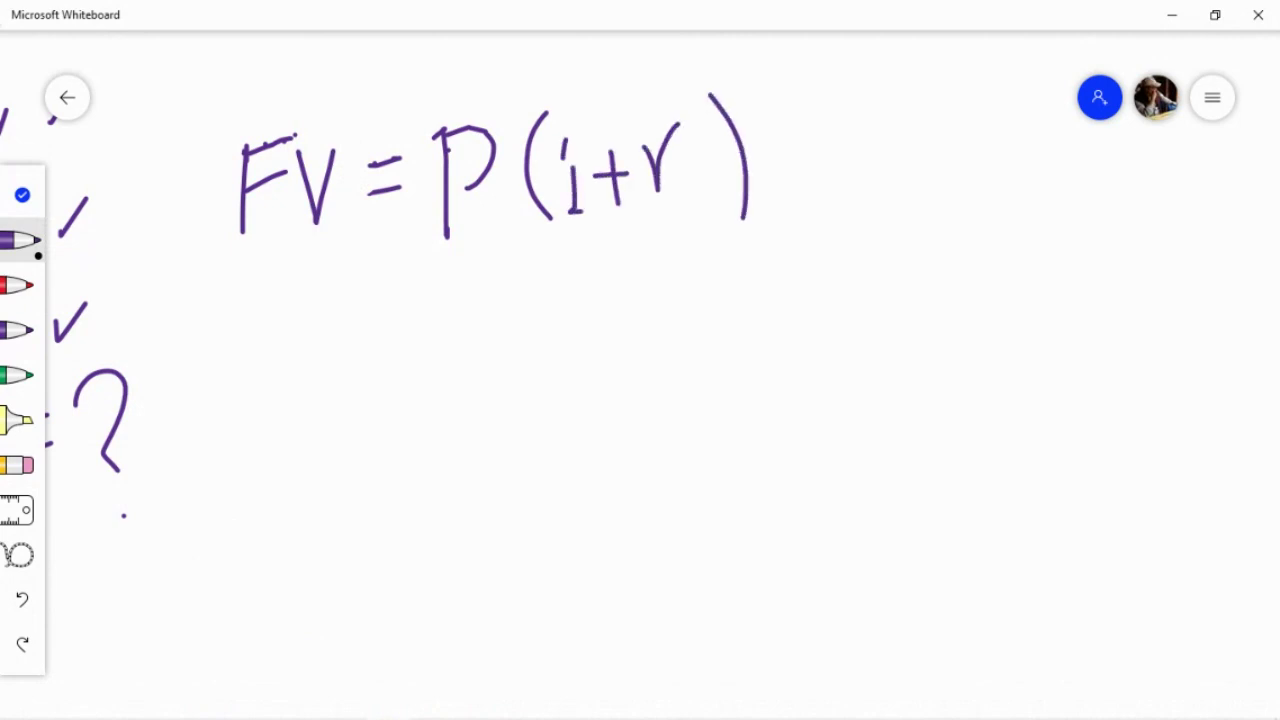
mouse_move(740, 118)
mouse_down()
mouse_move(758, 88)
mouse_move(772, 122)
mouse_up()
Mark FV, P and r in red as known variables, and circle the exponent n with a question mark.
click(18, 285)
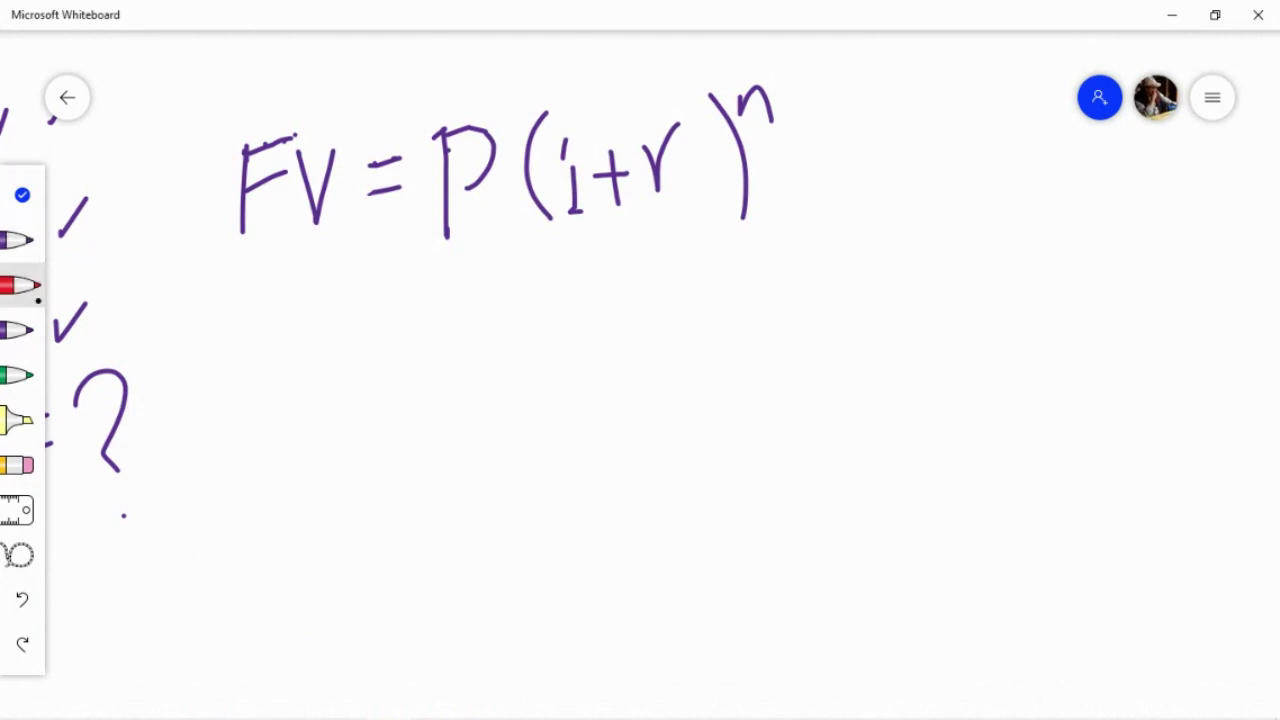
mouse_move(236, 228)
mouse_down()
mouse_move(298, 98)
mouse_move(284, 220)
mouse_up()
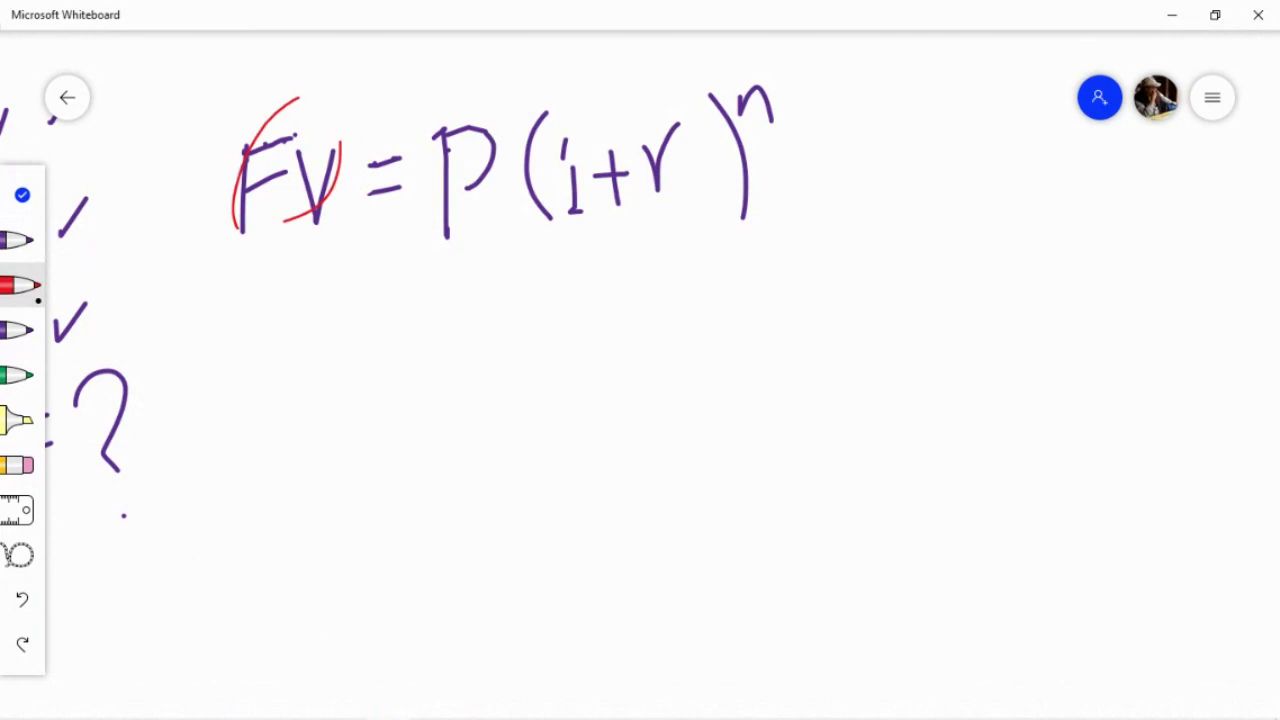
mouse_move(266, 106)
mouse_down()
mouse_move(280, 126)
mouse_move(305, 68)
mouse_up()
drag(414, 92, 506, 224)
drag(630, 140, 667, 72)
drag(790, 74, 838, 80)
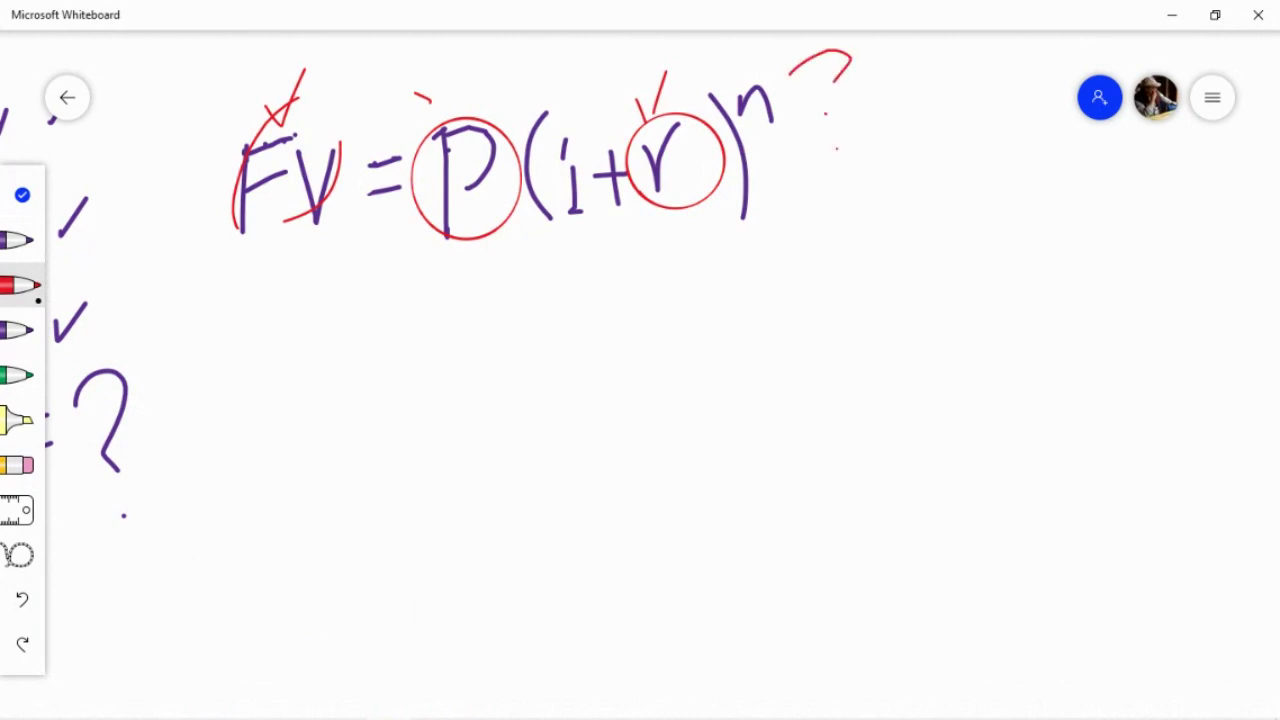
drag(764, 118, 792, 108)
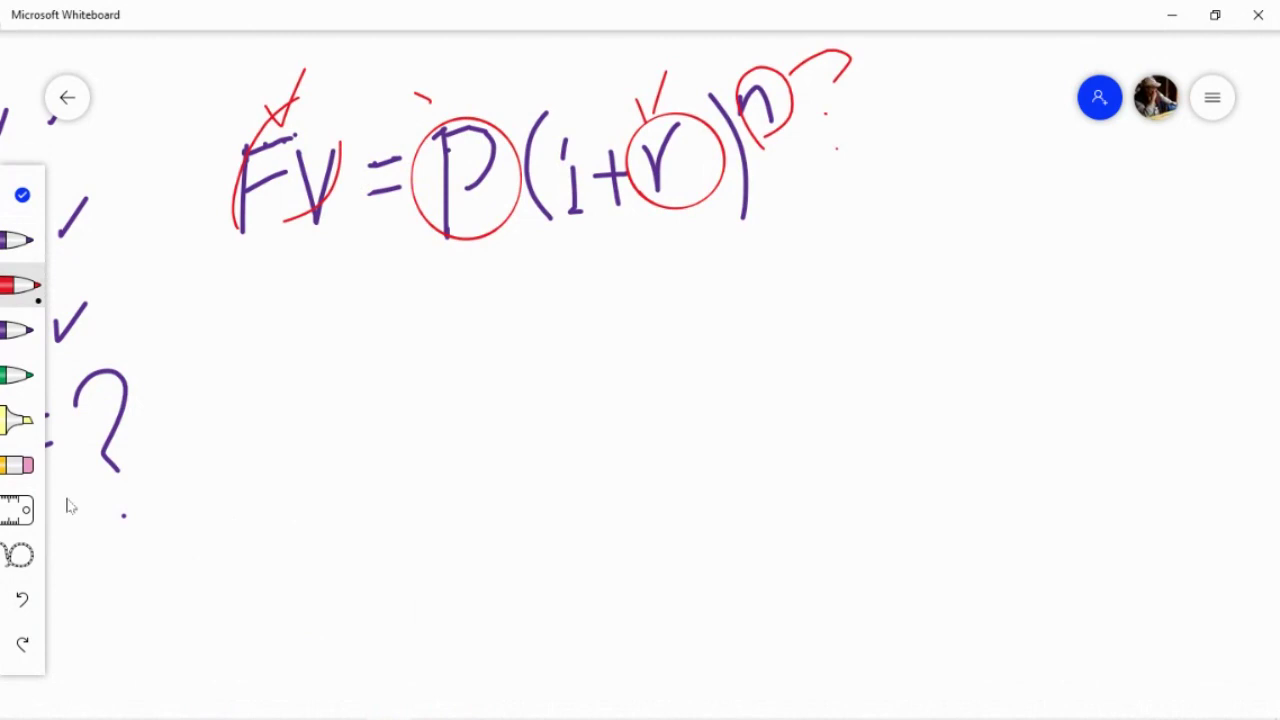
Write the example values in red beneath the formula: $30K under FV, $10K under P and 10% under r.
mouse_move(258, 281)
mouse_down()
mouse_move(236, 286)
mouse_move(224, 314)
mouse_move(238, 321)
mouse_move(278, 296)
mouse_move(278, 322)
mouse_up()
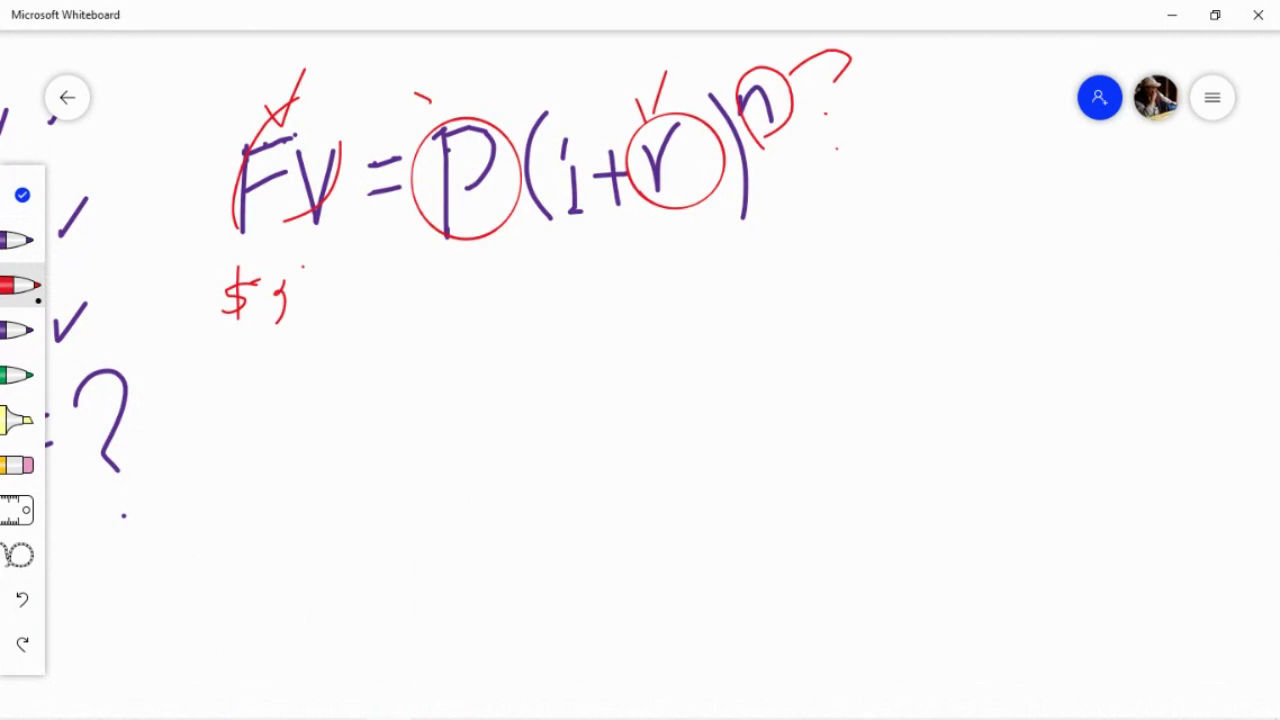
drag(316, 268, 352, 308)
drag(380, 264, 390, 314)
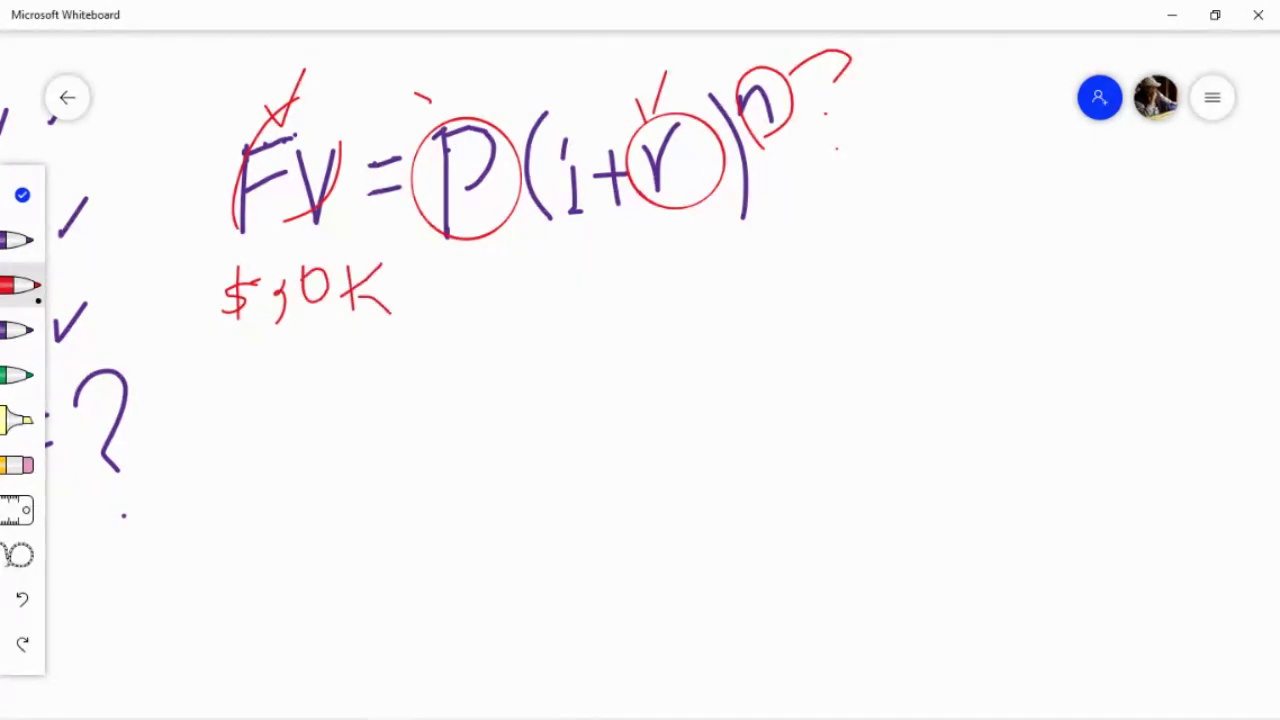
mouse_move(486, 266)
mouse_down()
mouse_move(452, 304)
mouse_move(480, 308)
mouse_up()
drag(468, 262, 476, 320)
mouse_move(506, 258)
mouse_down()
mouse_move(508, 310)
mouse_move(524, 318)
mouse_move(532, 266)
mouse_move(564, 306)
mouse_up()
drag(584, 262, 566, 284)
mouse_move(558, 290)
mouse_down()
mouse_move(580, 284)
mouse_move(600, 304)
mouse_up()
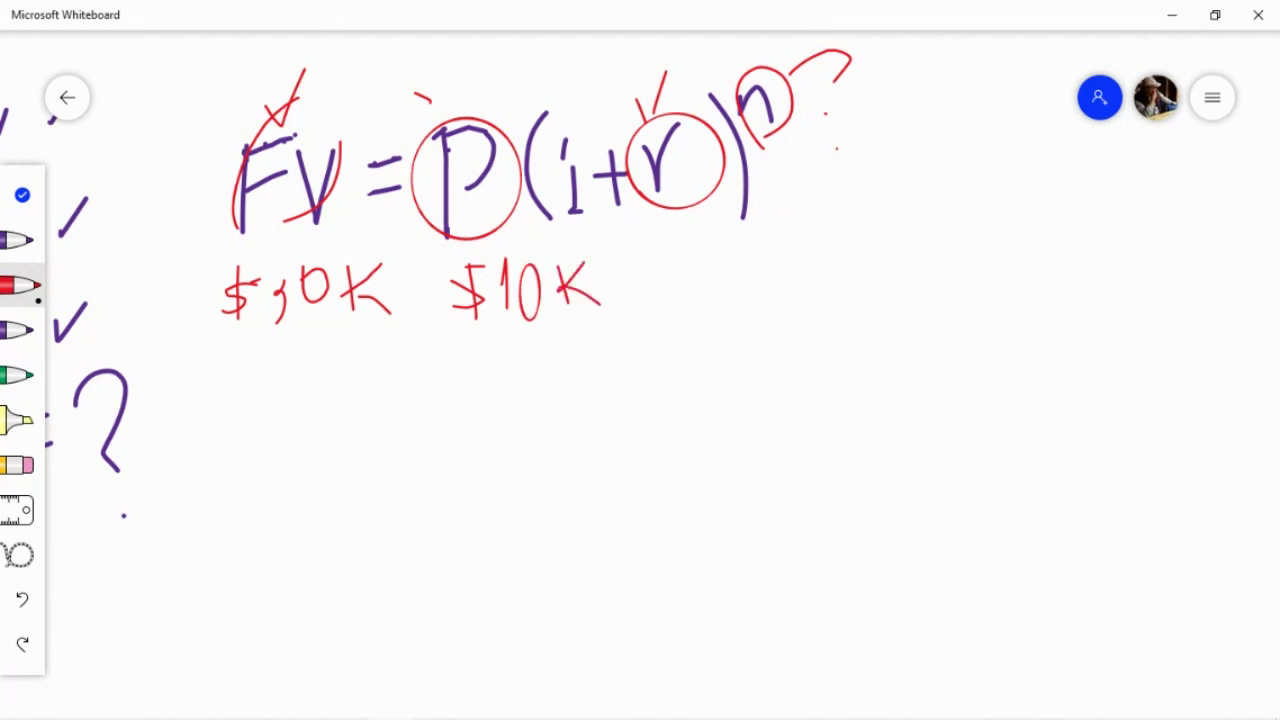
drag(678, 256, 696, 290)
mouse_move(718, 242)
mouse_down()
mouse_move(710, 278)
mouse_move(722, 250)
mouse_move(752, 262)
mouse_move(758, 320)
mouse_move(796, 290)
mouse_up()
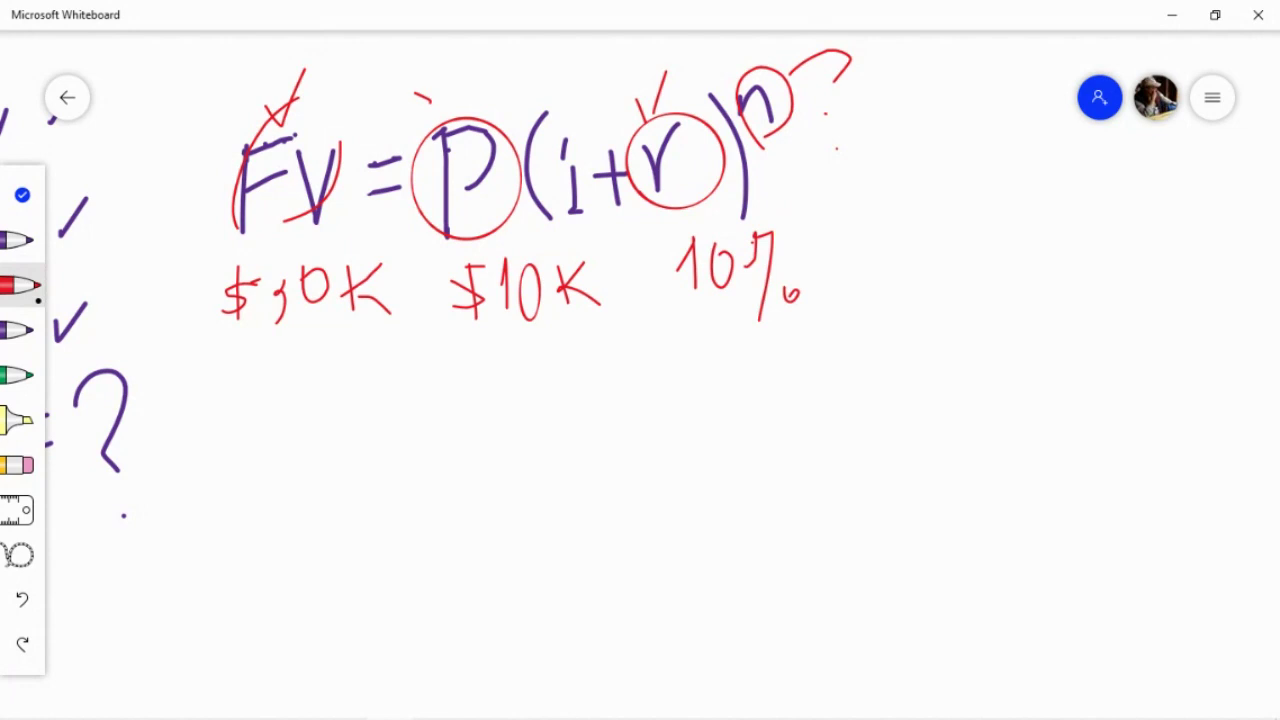
Draw a purple arrow after the formula and write the fraction FV over P below the example values.
click(18, 240)
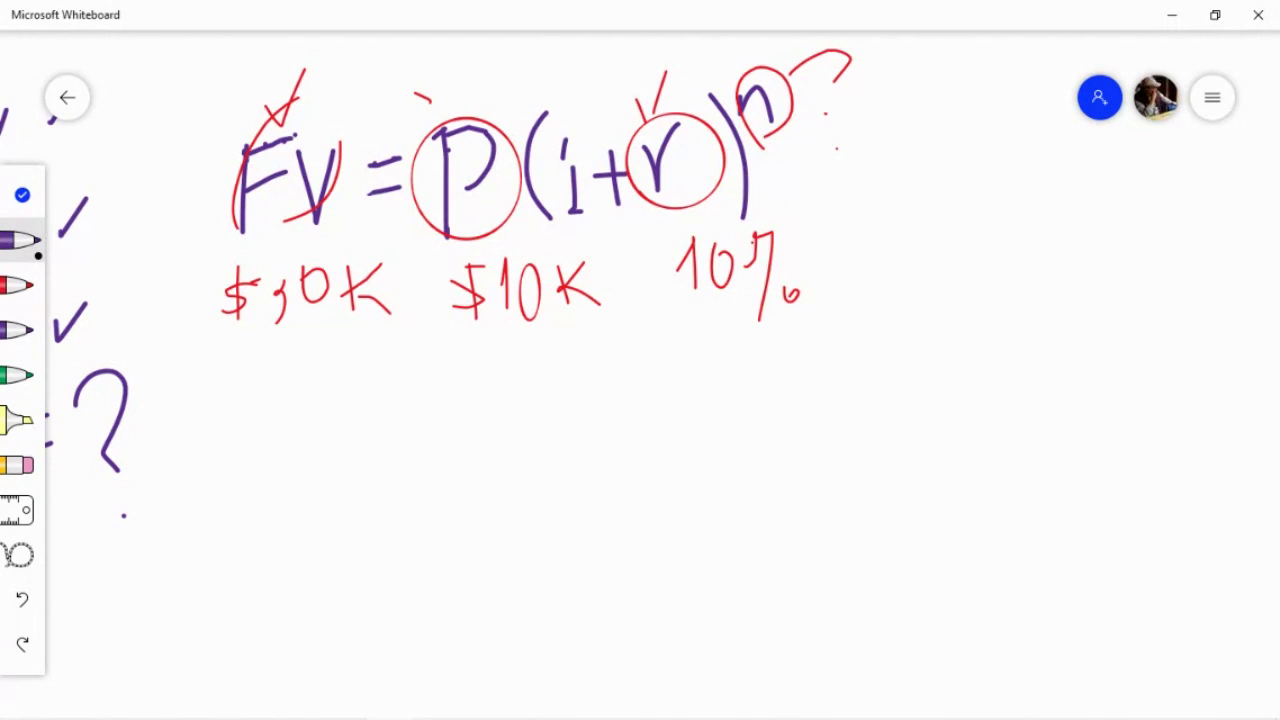
mouse_move(843, 165)
mouse_down()
mouse_move(894, 185)
mouse_move(887, 167)
mouse_move(870, 224)
mouse_up()
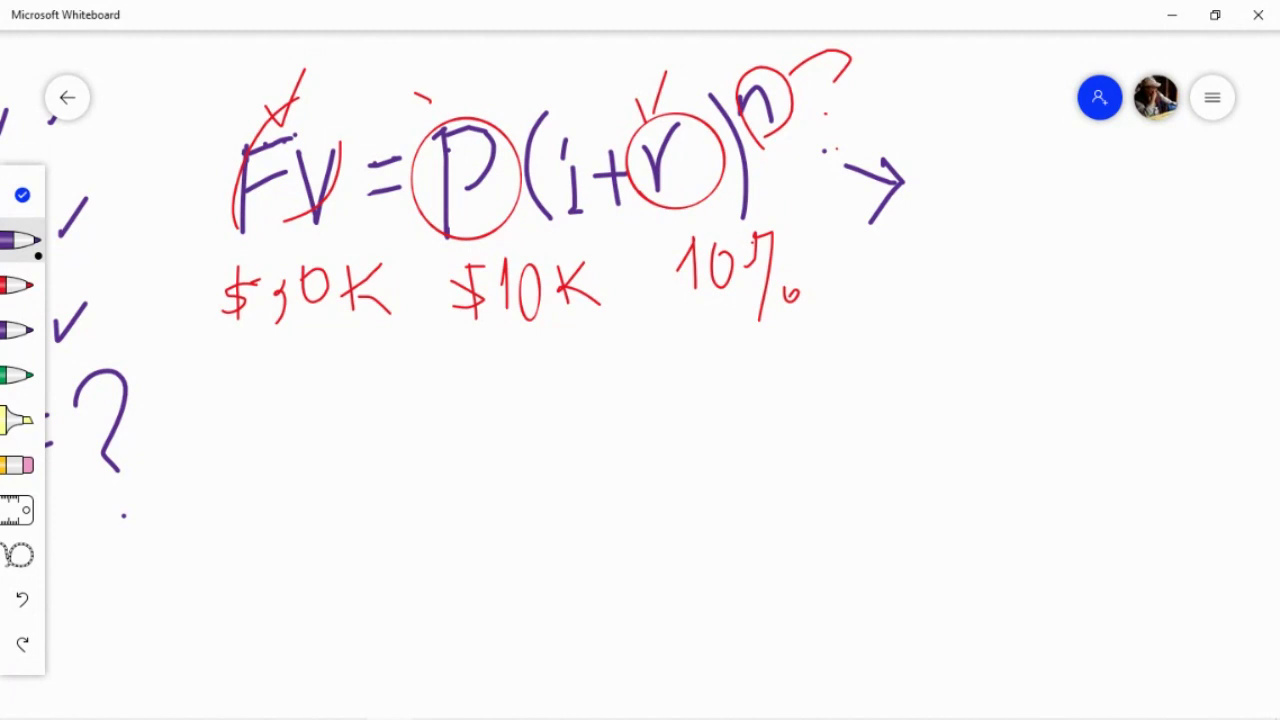
mouse_move(264, 372)
mouse_down()
mouse_move(262, 444)
mouse_move(267, 374)
mouse_move(293, 371)
mouse_up()
mouse_move(250, 414)
mouse_down()
mouse_move(290, 403)
mouse_move(317, 438)
mouse_move(346, 374)
mouse_up()
drag(226, 461, 345, 448)
mouse_move(284, 480)
mouse_down()
mouse_move(283, 568)
mouse_move(284, 522)
mouse_up()
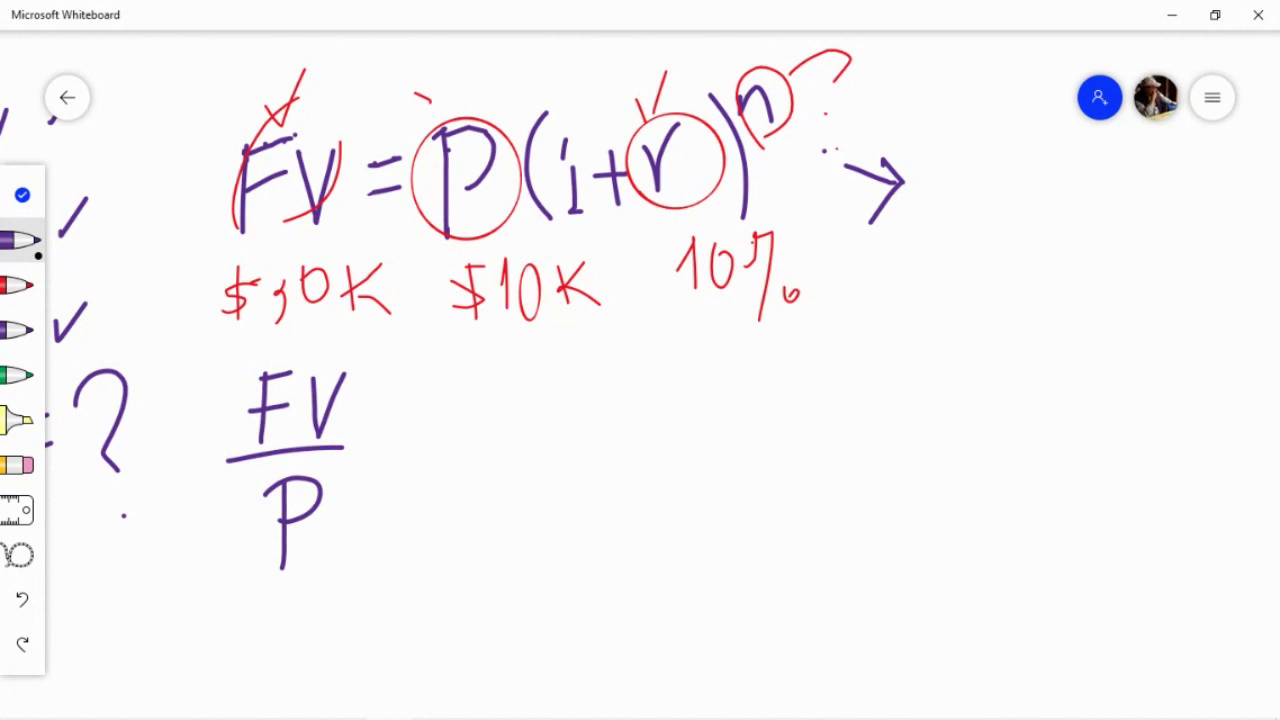
Outline the (1+r)^n term of the future value formula in red.
click(18, 285)
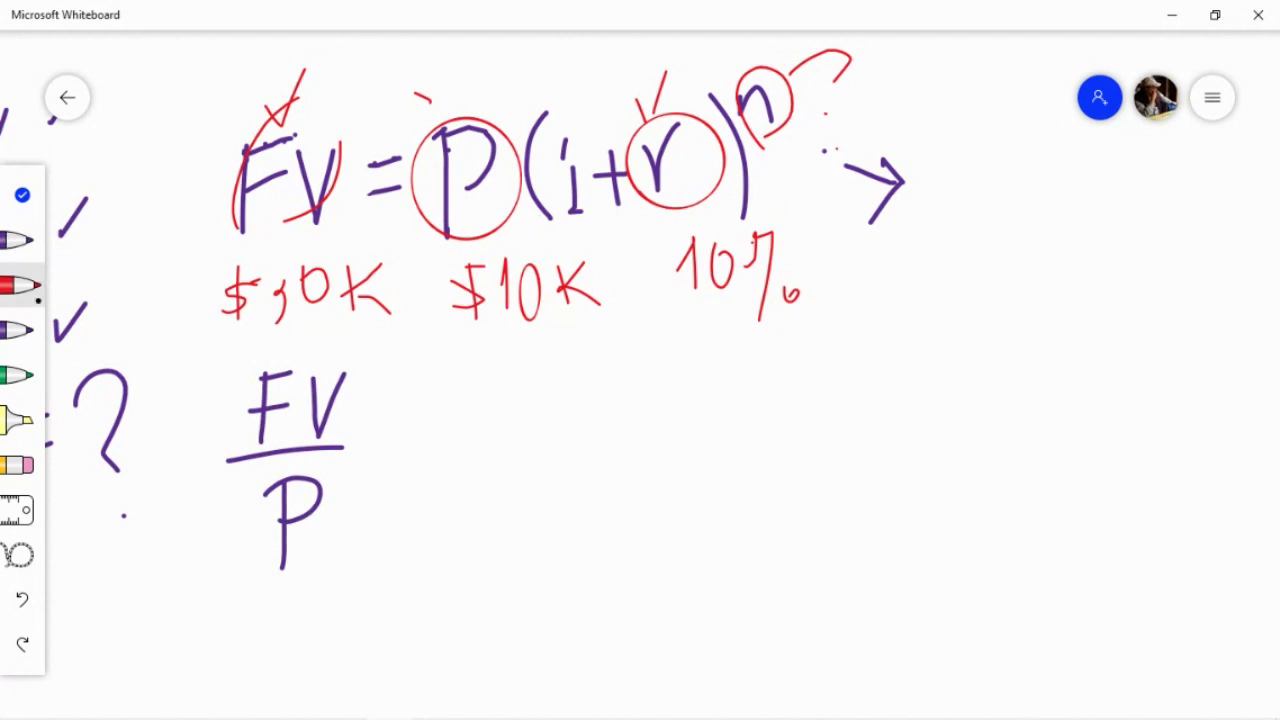
drag(620, 258, 545, 212)
mouse_move(588, 63)
mouse_down()
mouse_move(700, 37)
mouse_move(846, 124)
mouse_move(833, 172)
mouse_up()
drag(772, 224, 606, 258)
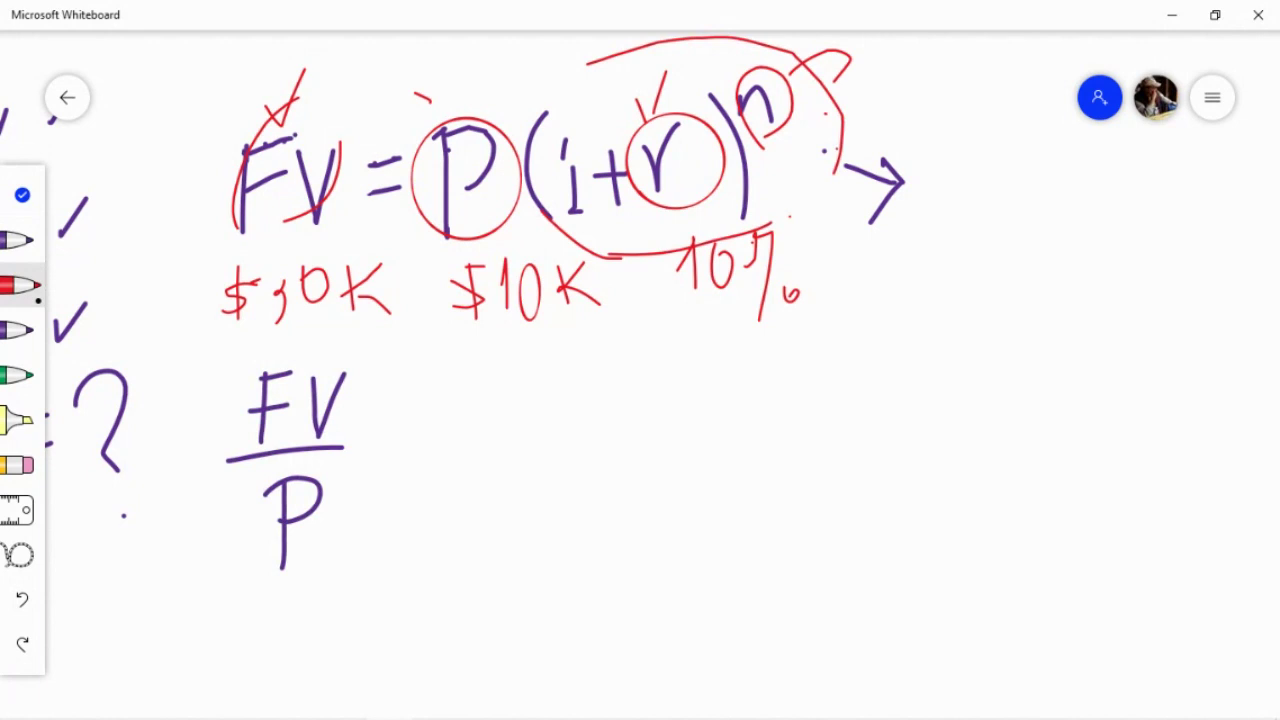
Complete the rearranged equation in purple by writing "= (1+r)^n" after the fraction FV/P.
click(18, 240)
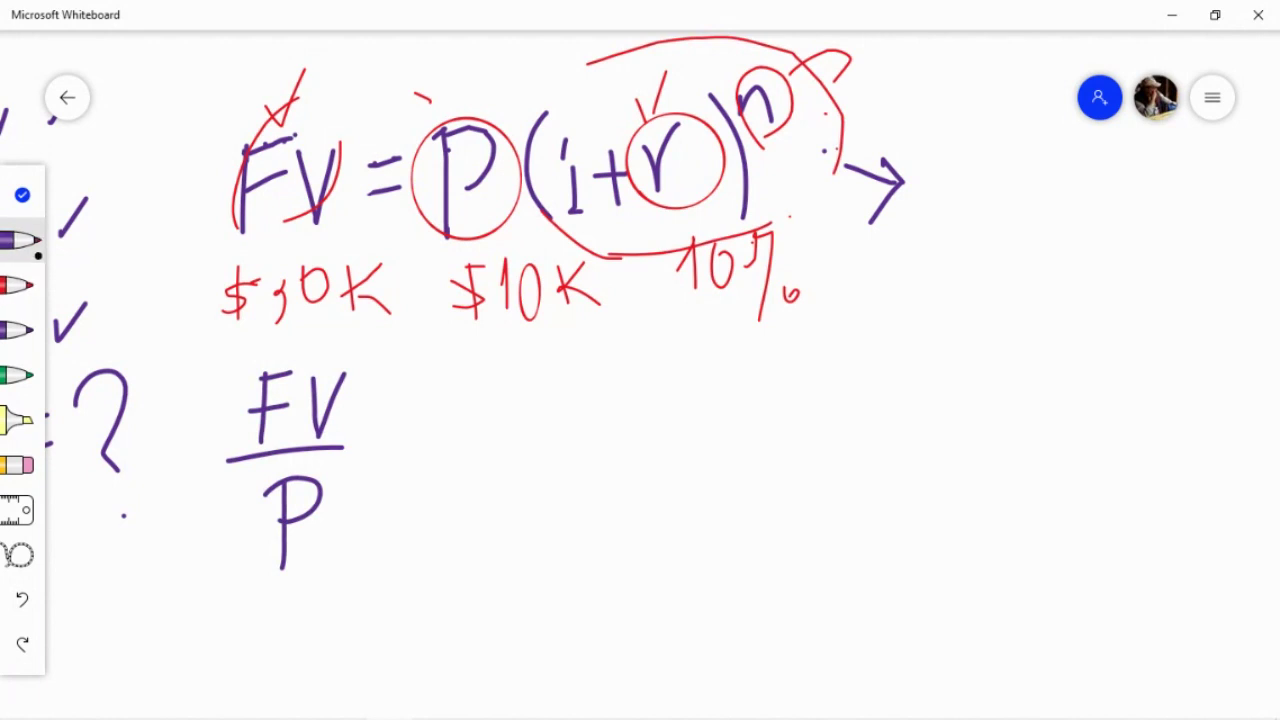
mouse_move(386, 433)
mouse_down()
mouse_move(424, 431)
mouse_move(425, 460)
mouse_up()
drag(484, 398, 487, 517)
mouse_move(513, 428)
mouse_down()
mouse_move(519, 490)
mouse_move(532, 498)
mouse_move(588, 459)
mouse_up()
drag(564, 428, 565, 494)
mouse_move(604, 440)
mouse_down()
mouse_move(605, 488)
mouse_move(630, 430)
mouse_up()
mouse_move(654, 392)
mouse_down()
mouse_move(672, 504)
mouse_move(685, 382)
mouse_move(708, 402)
mouse_up()
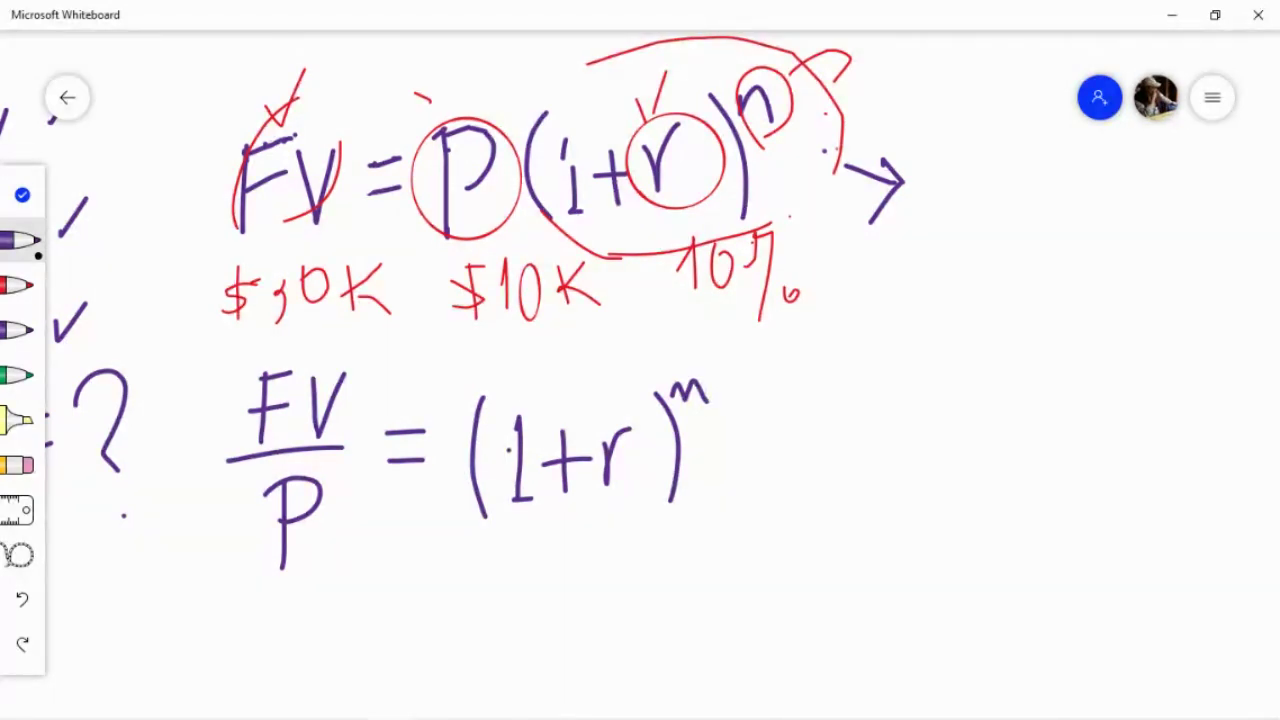
Circle the exponent n in the rearranged equation and write "logarithm" beside it.
click(695, 434)
drag(676, 414, 720, 424)
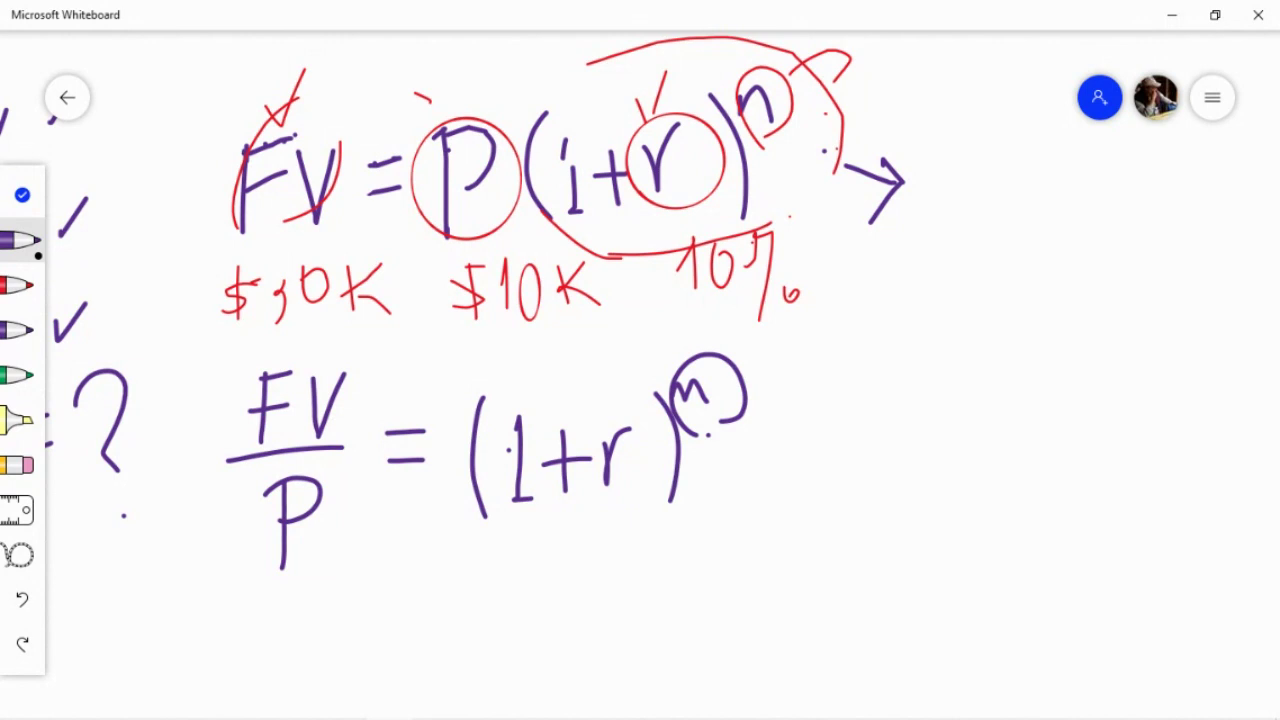
mouse_move(838, 472)
mouse_down()
mouse_move(848, 440)
mouse_move(910, 396)
mouse_move(914, 456)
mouse_up()
click(944, 404)
mouse_move(958, 404)
mouse_down()
mouse_move(982, 418)
mouse_move(996, 392)
mouse_move(1022, 392)
mouse_up()
drag(1048, 344, 1040, 402)
mouse_move(1030, 386)
mouse_down()
mouse_move(1068, 352)
mouse_move(1090, 400)
mouse_move(1162, 374)
mouse_up()
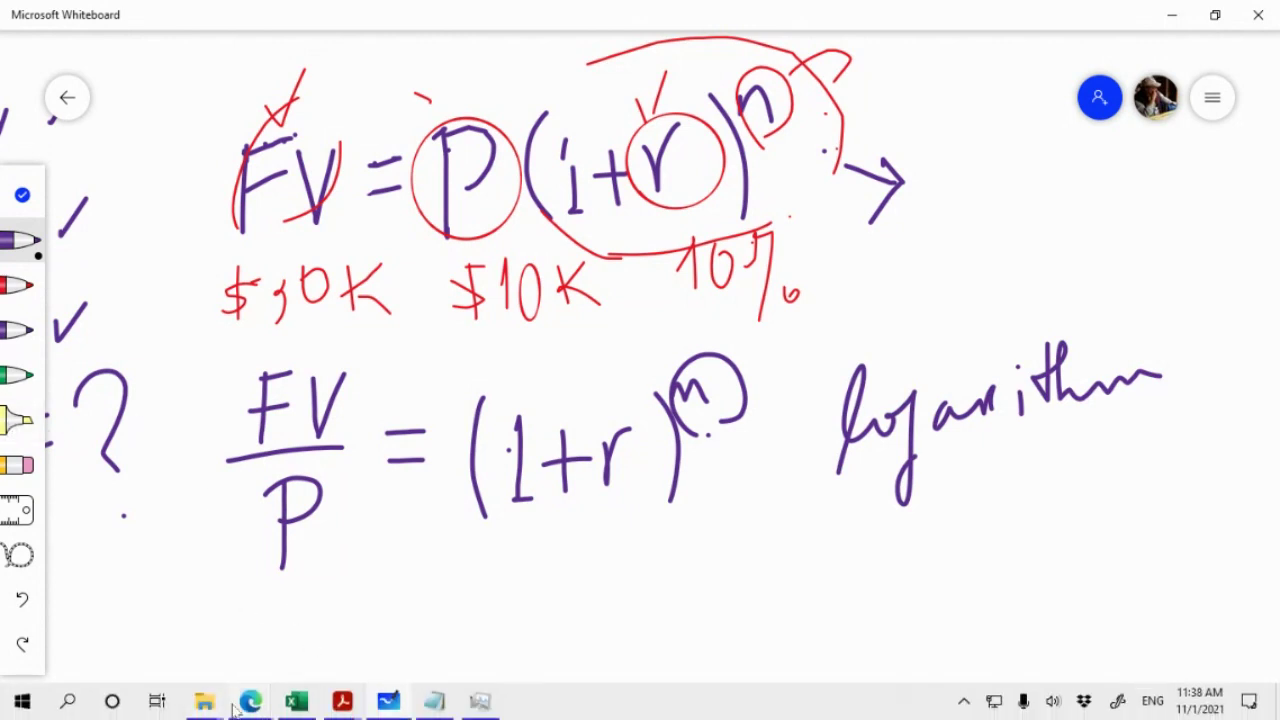
Switch to Compounding.pdf in Adobe Acrobat and maximize its window.
mouse_move(350, 708)
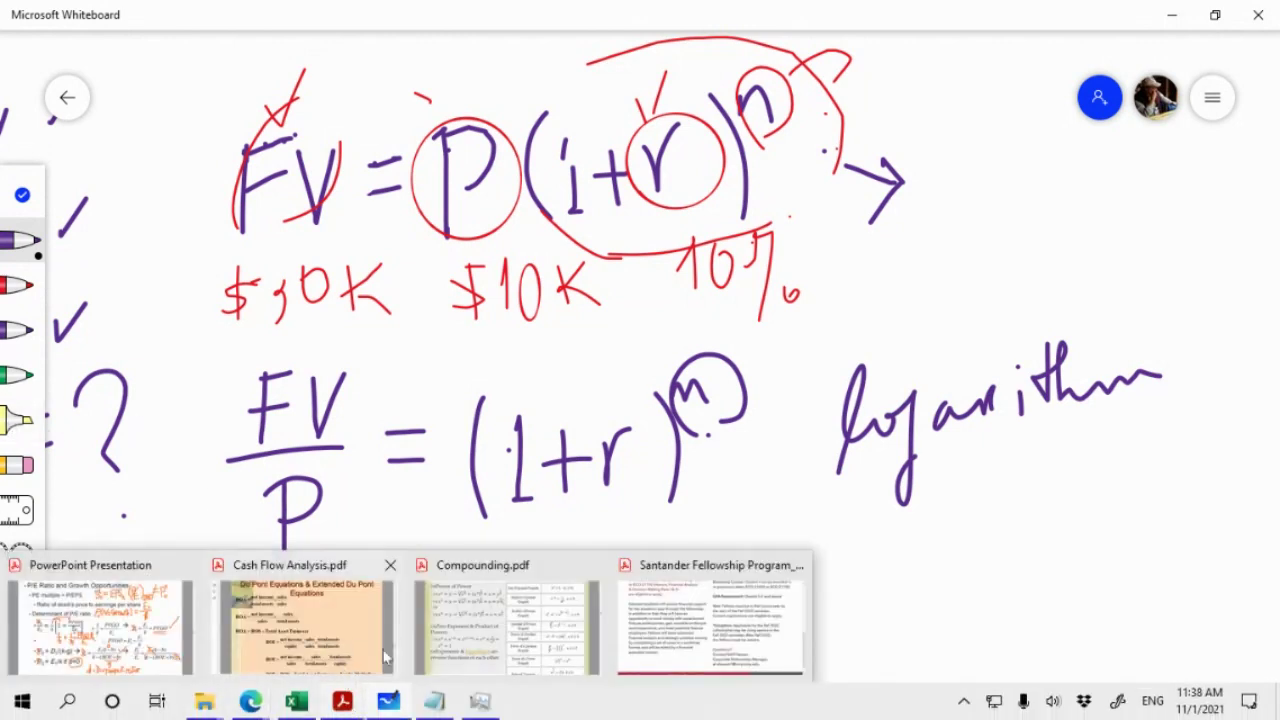
click(485, 645)
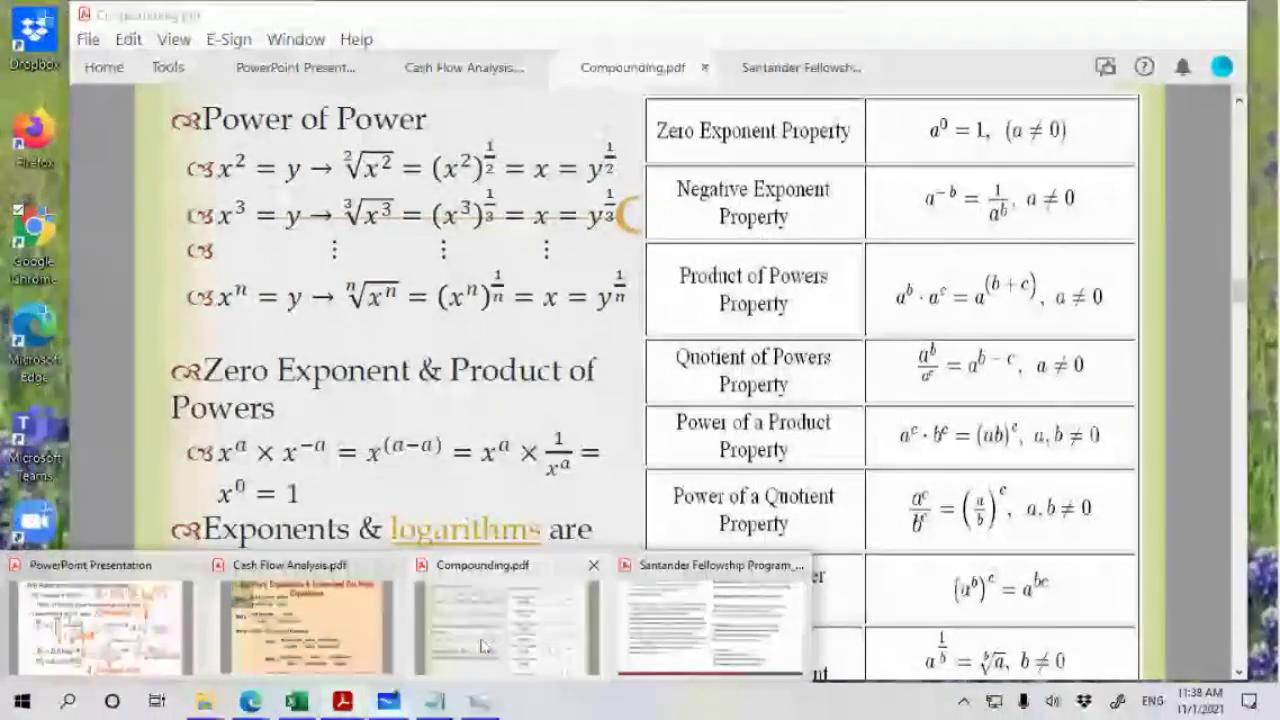
click(485, 645)
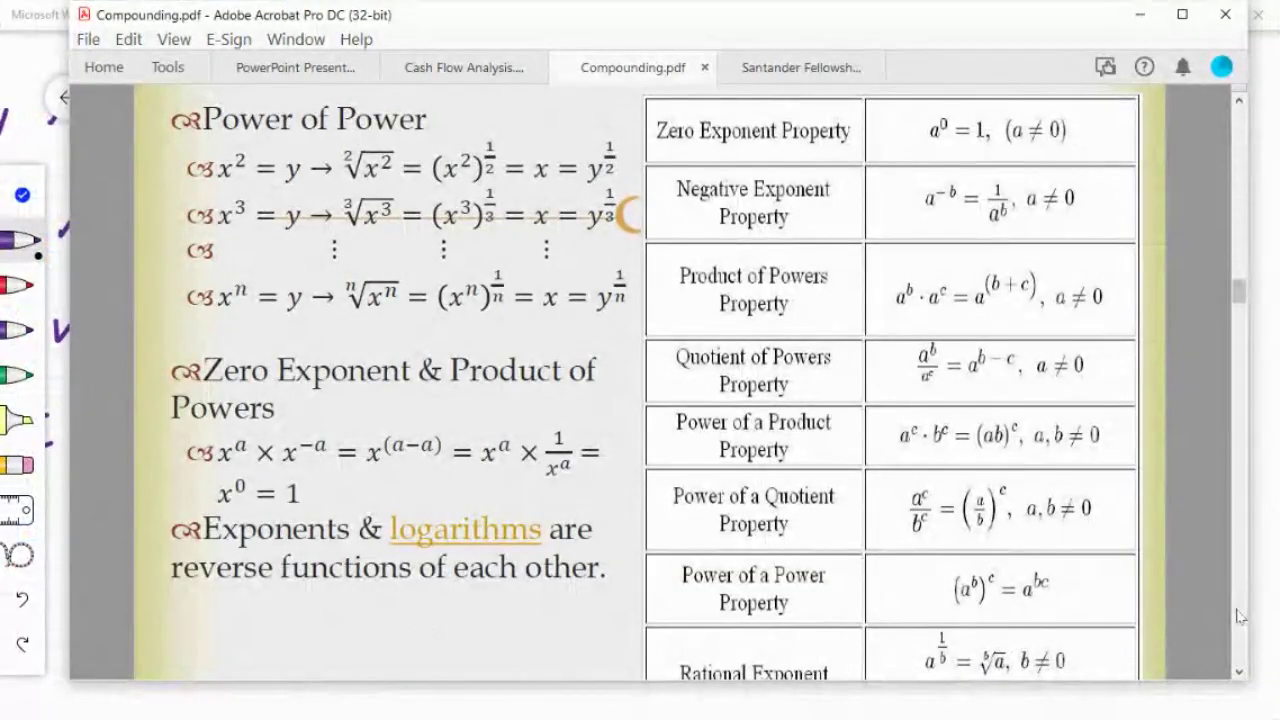
click(1182, 14)
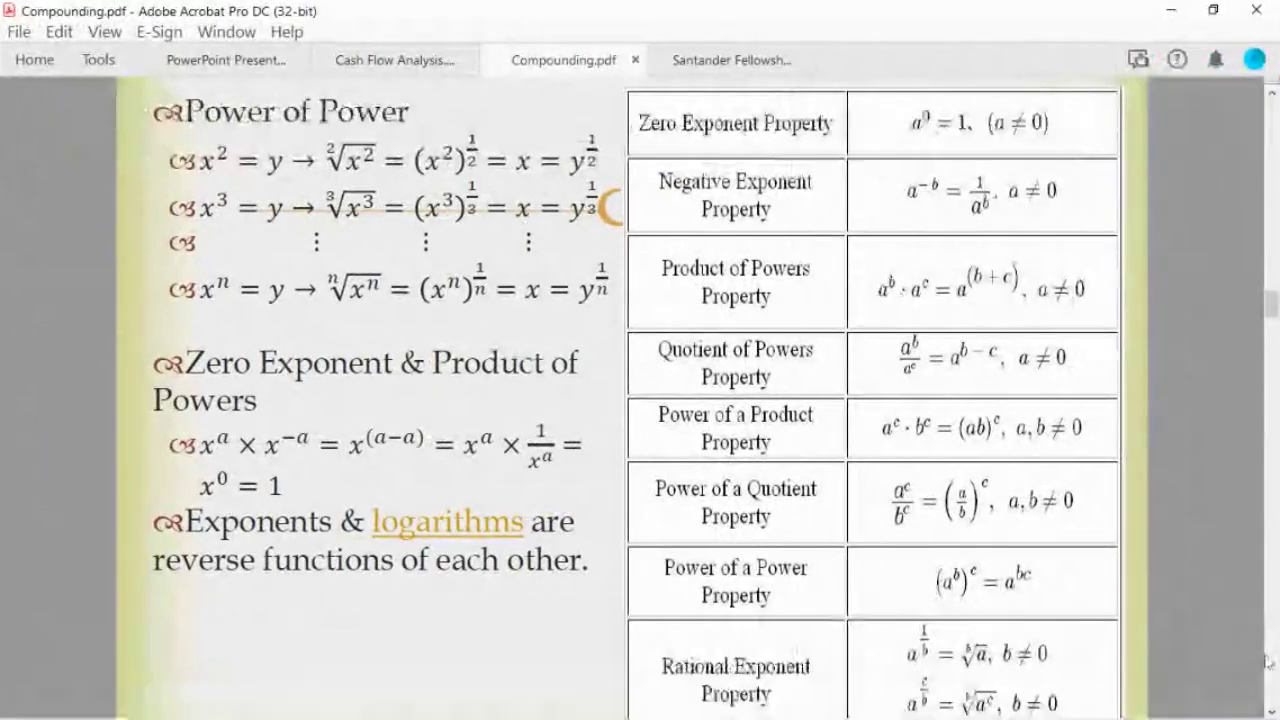
Find the logarithm slide in Compounding.pdf and examine its definition and the common, binary and natural types.
scroll(1240, 655, down, 8)
scroll(1270, 668, down, 15)
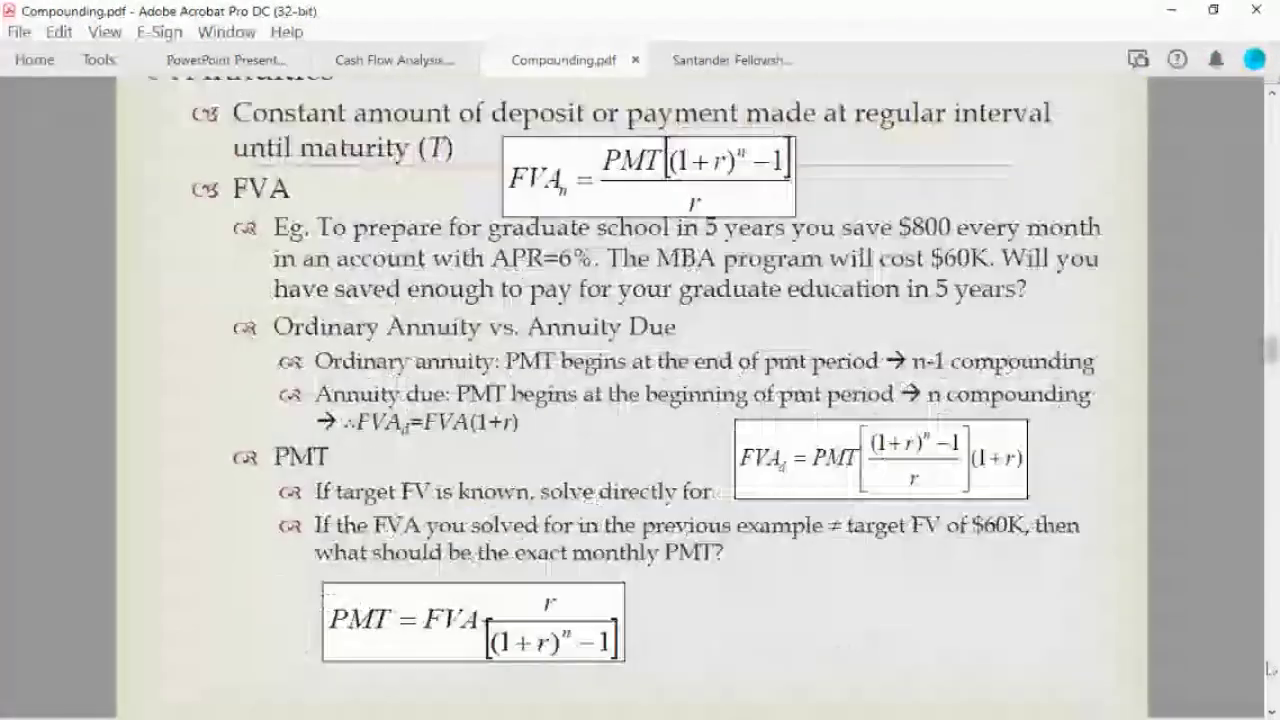
scroll(1270, 668, down, 20)
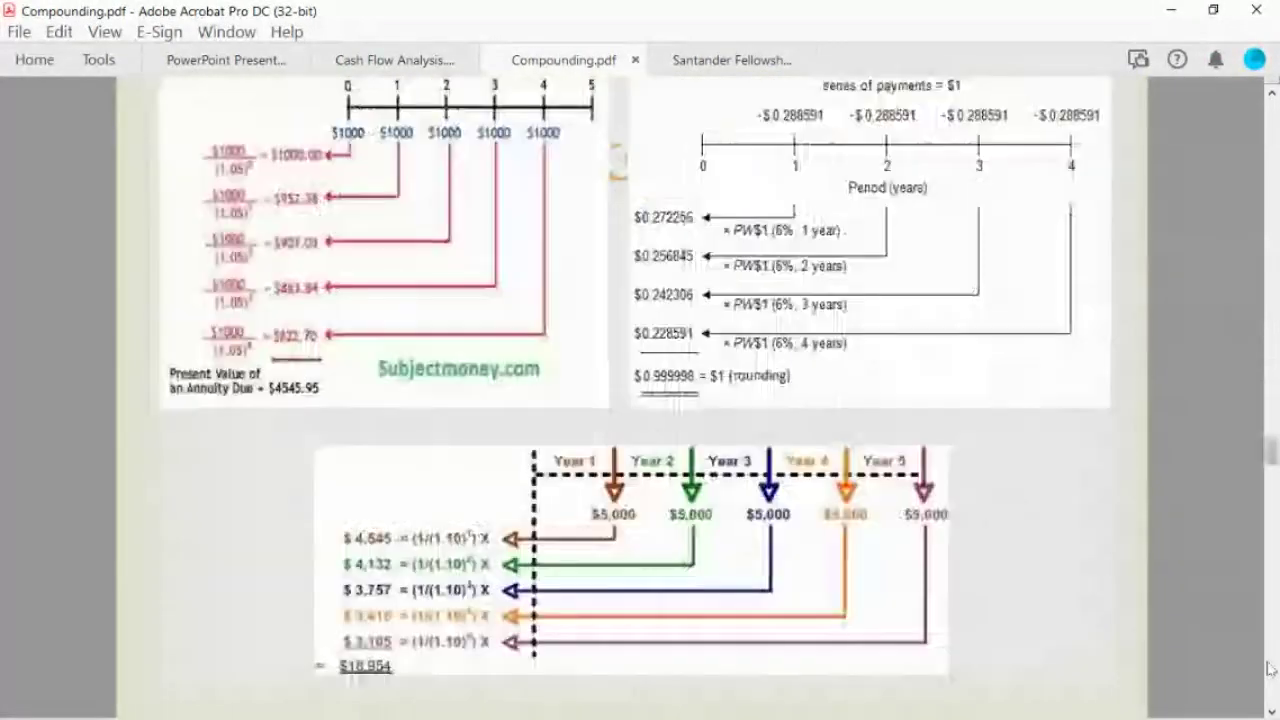
scroll(1270, 668, down, 10)
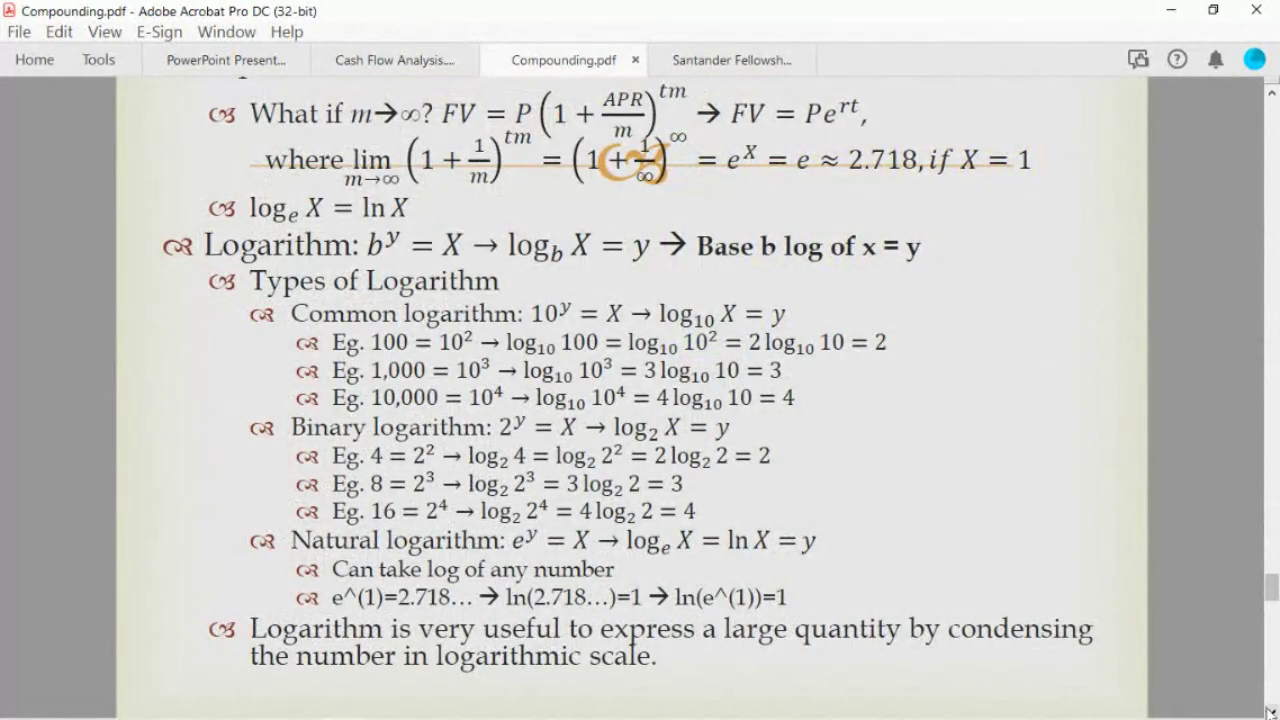
scroll(1268, 704, down, 2)
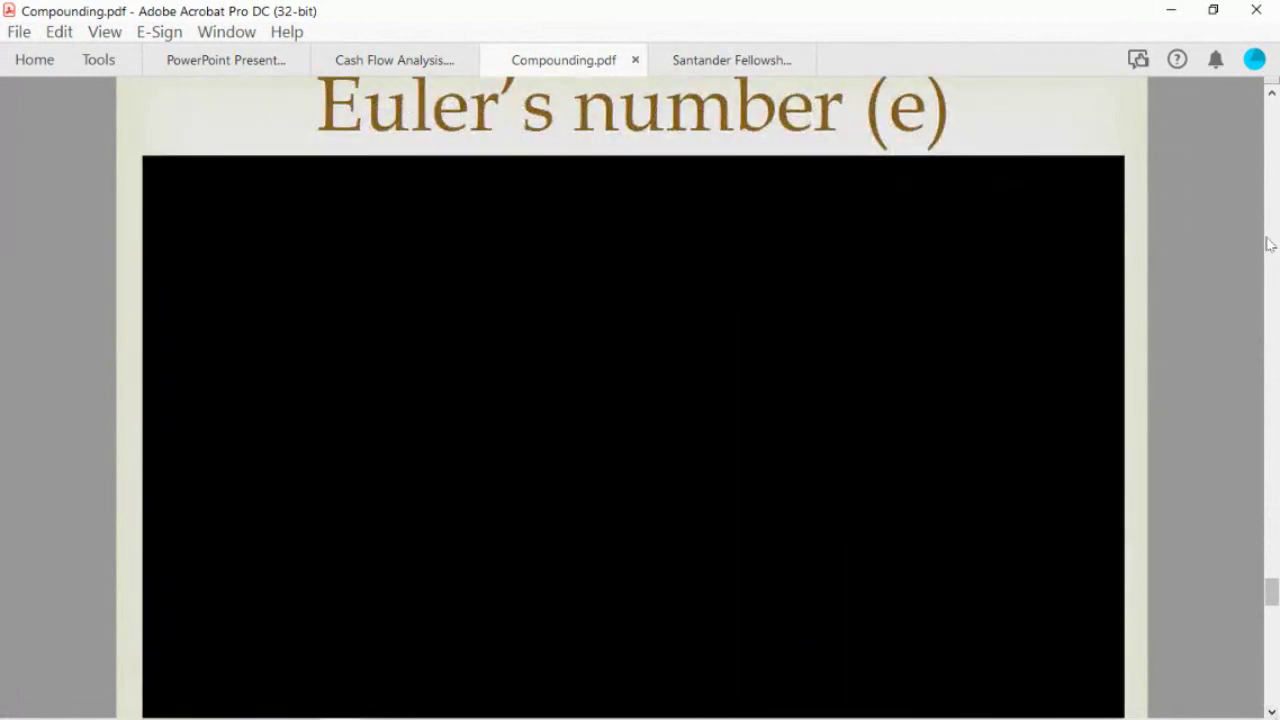
scroll(1270, 141, up, 1)
scroll(1270, 141, up, 1)
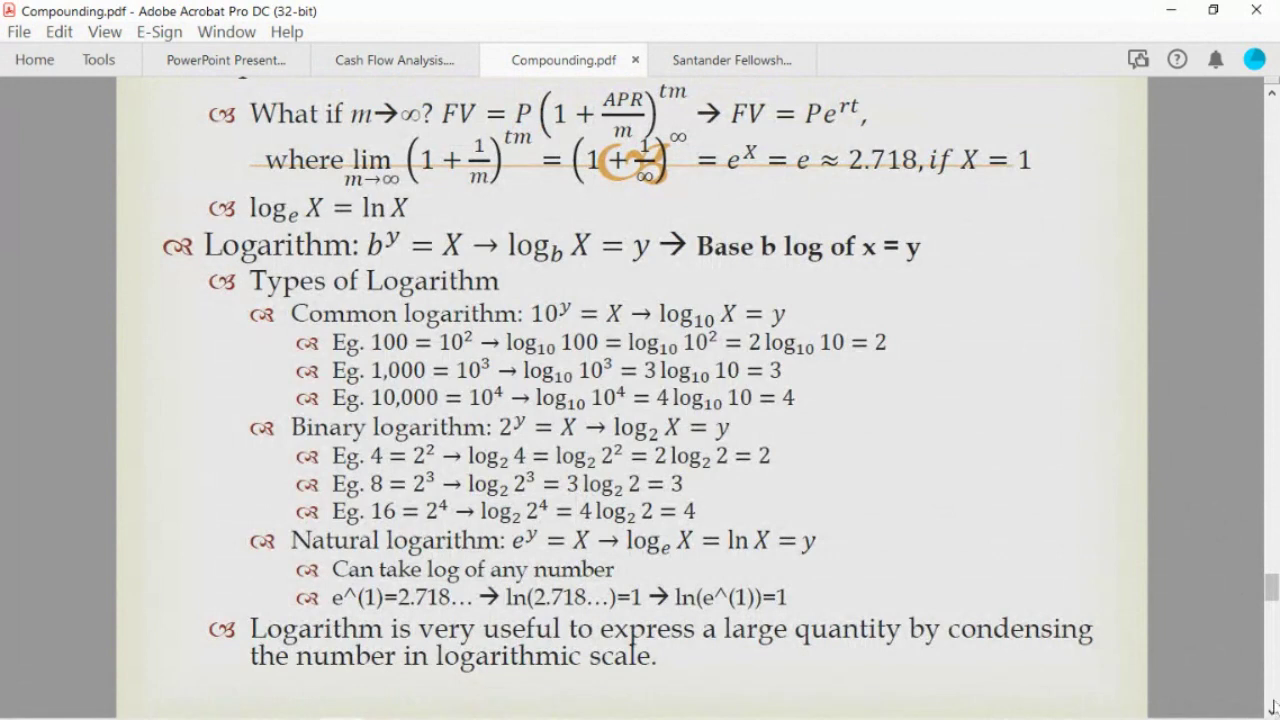
click(1249, 701)
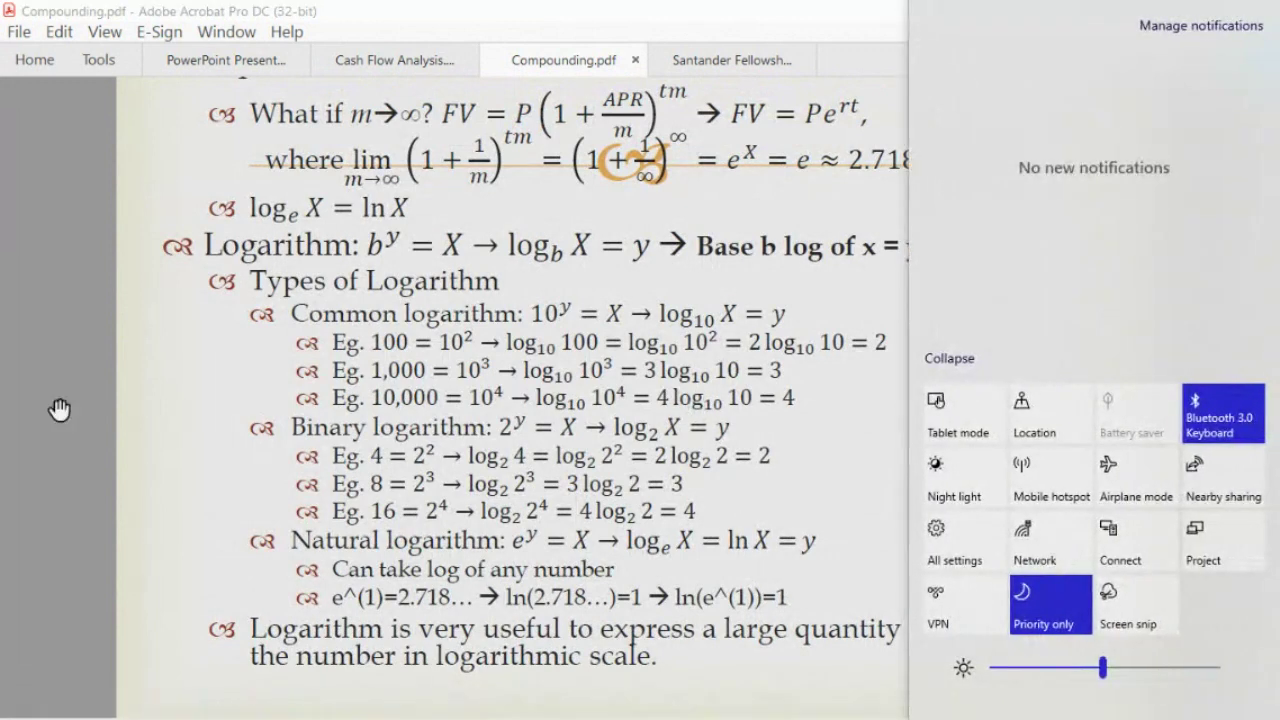
click(23, 409)
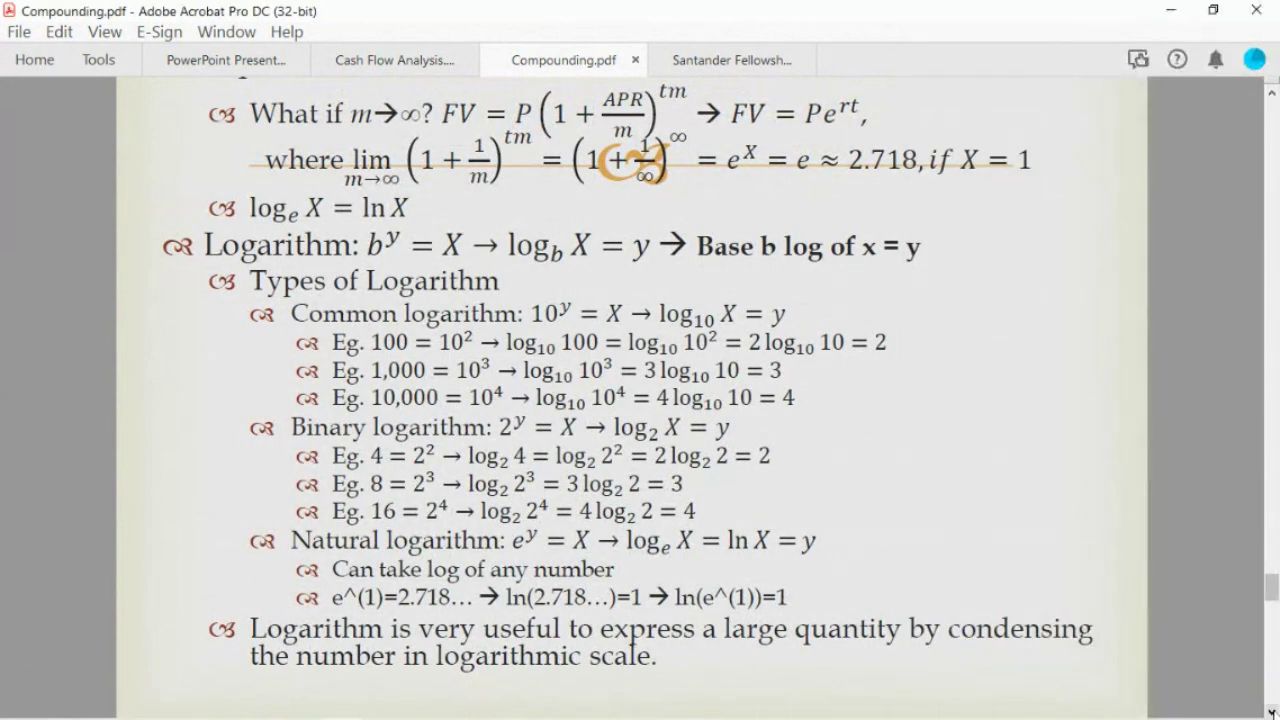
Highlight the term 10^y in the common logarithm definition on the slide.
click(1271, 711)
scroll(1271, 700, up, 1)
drag(530, 312, 572, 309)
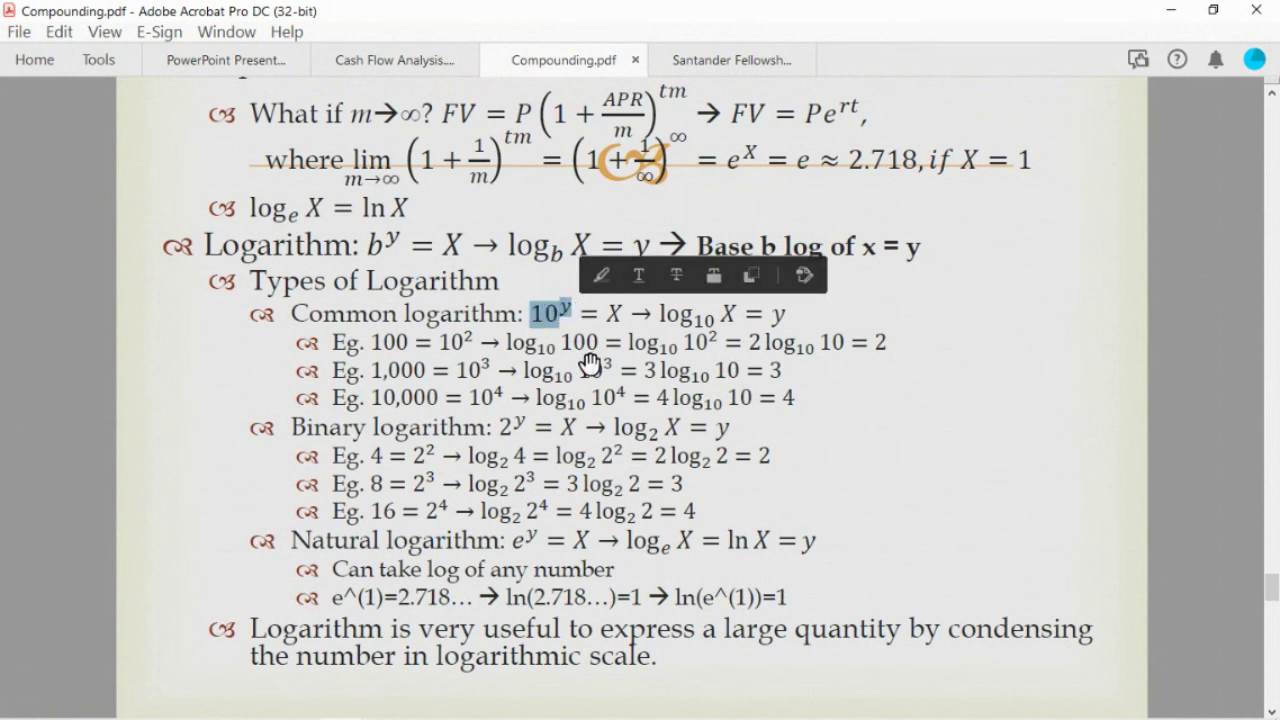
Switch to Microsoft Whiteboard and write "100 =" in purple in the blank space beneath the FV/P equation.
mouse_move(596, 707)
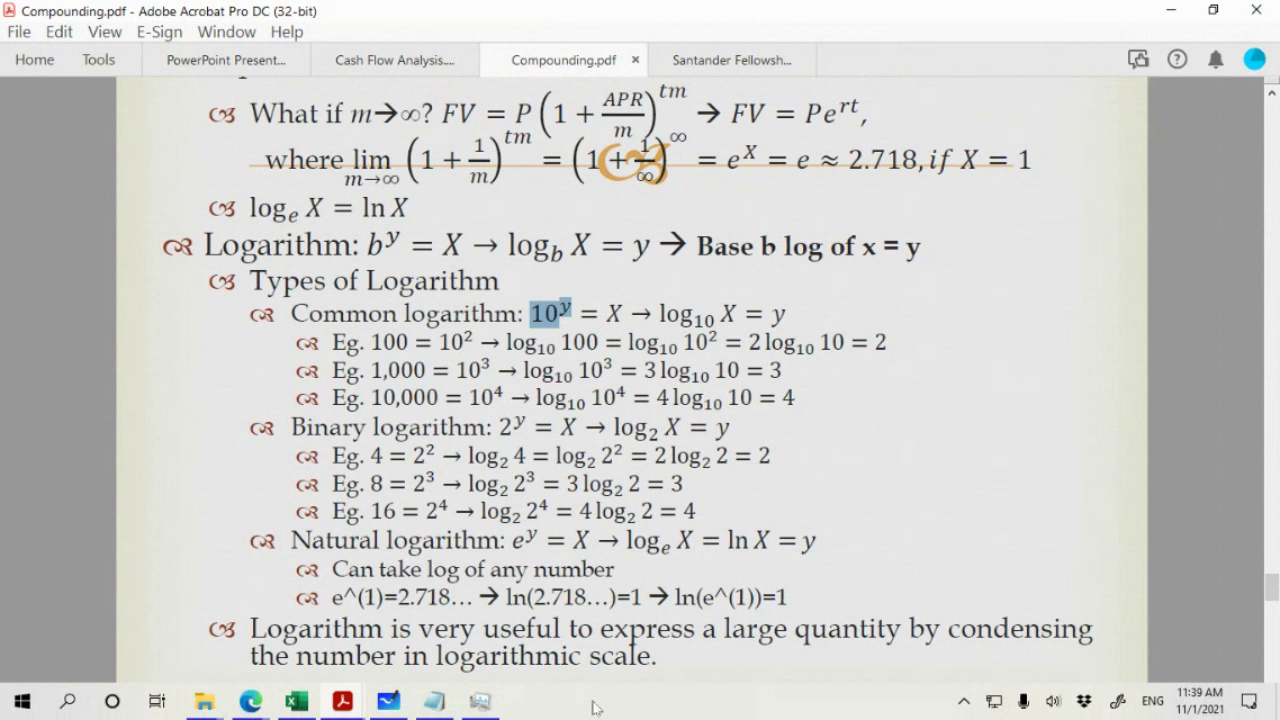
mouse_move(311, 710)
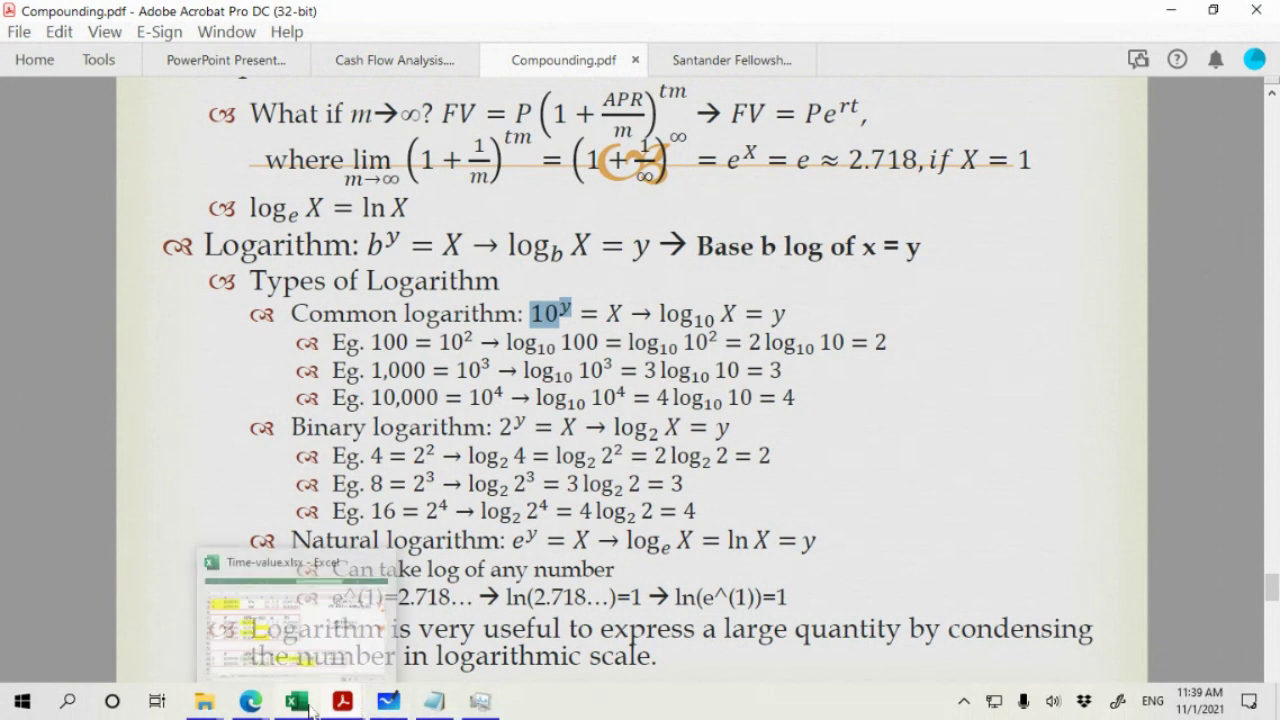
click(400, 705)
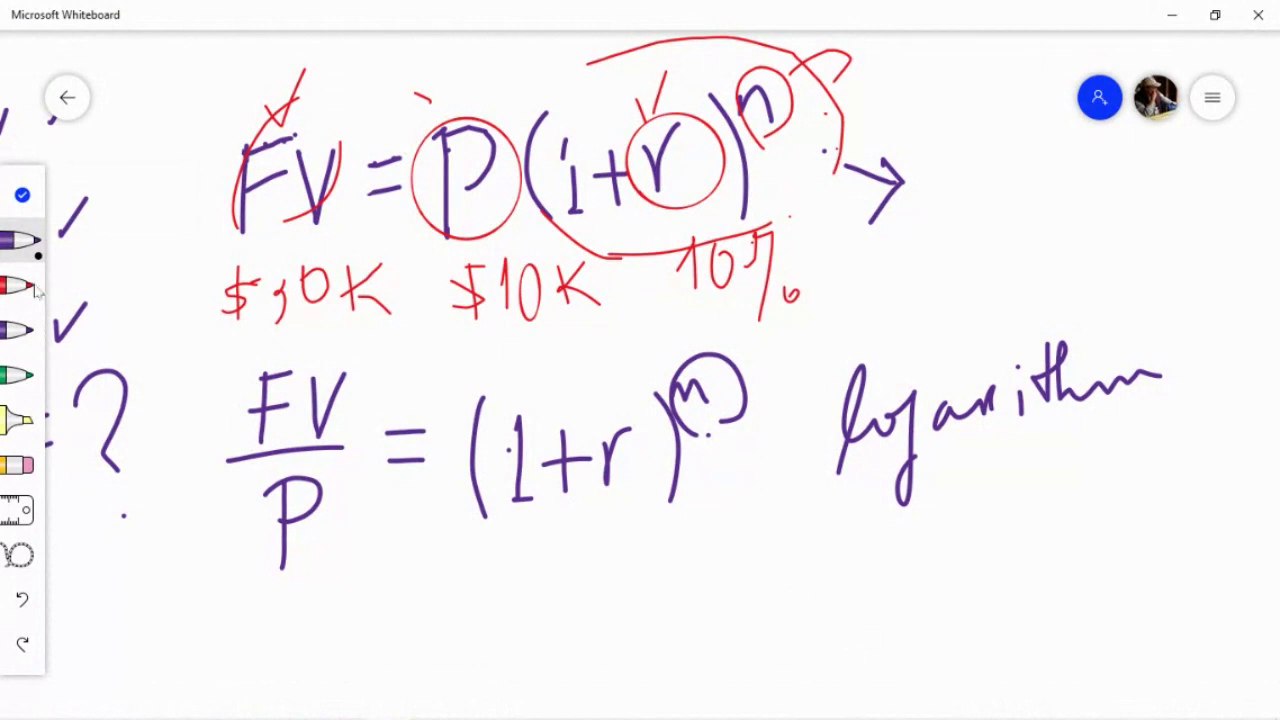
click(22, 196)
drag(526, 606, 517, 310)
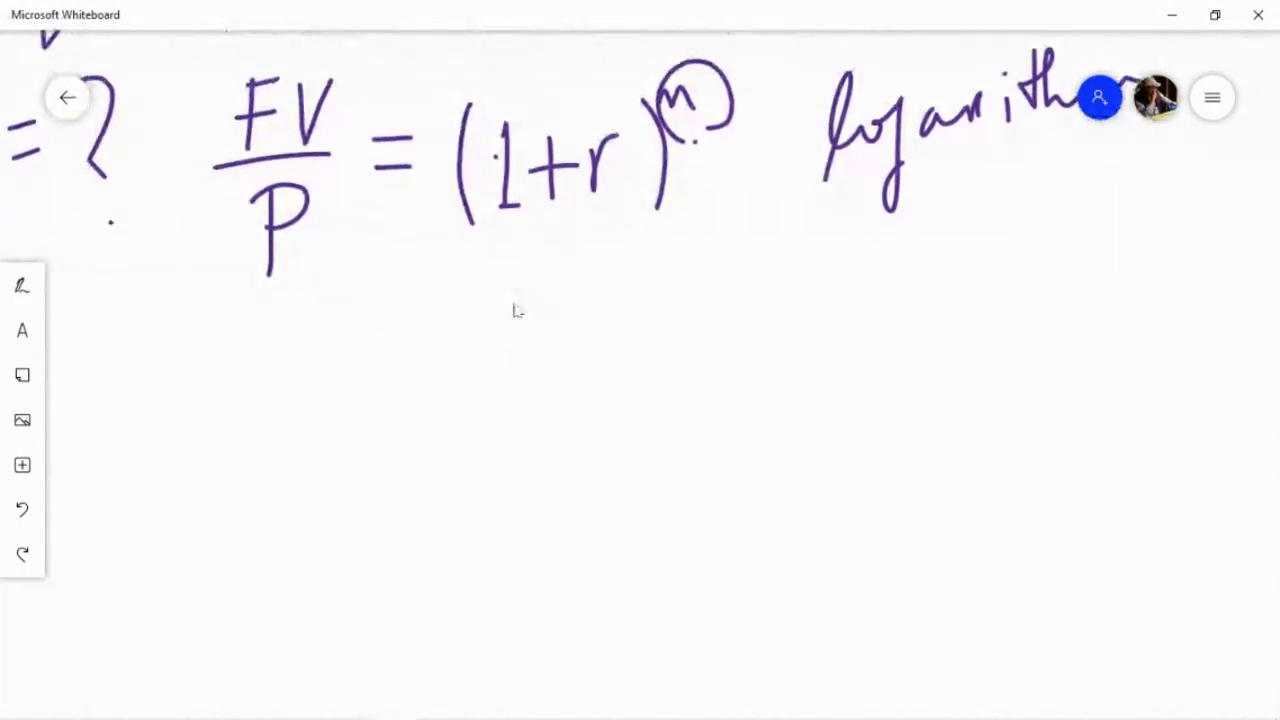
scroll(470, 475, down, 2)
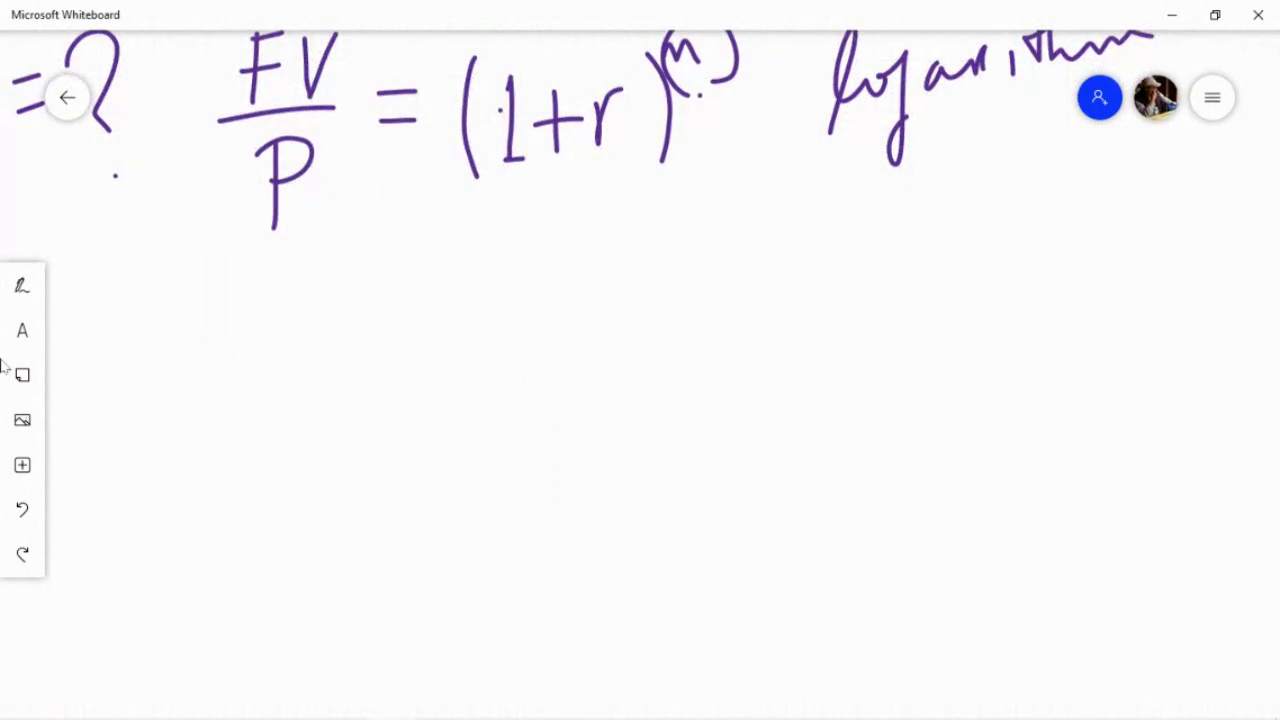
click(22, 285)
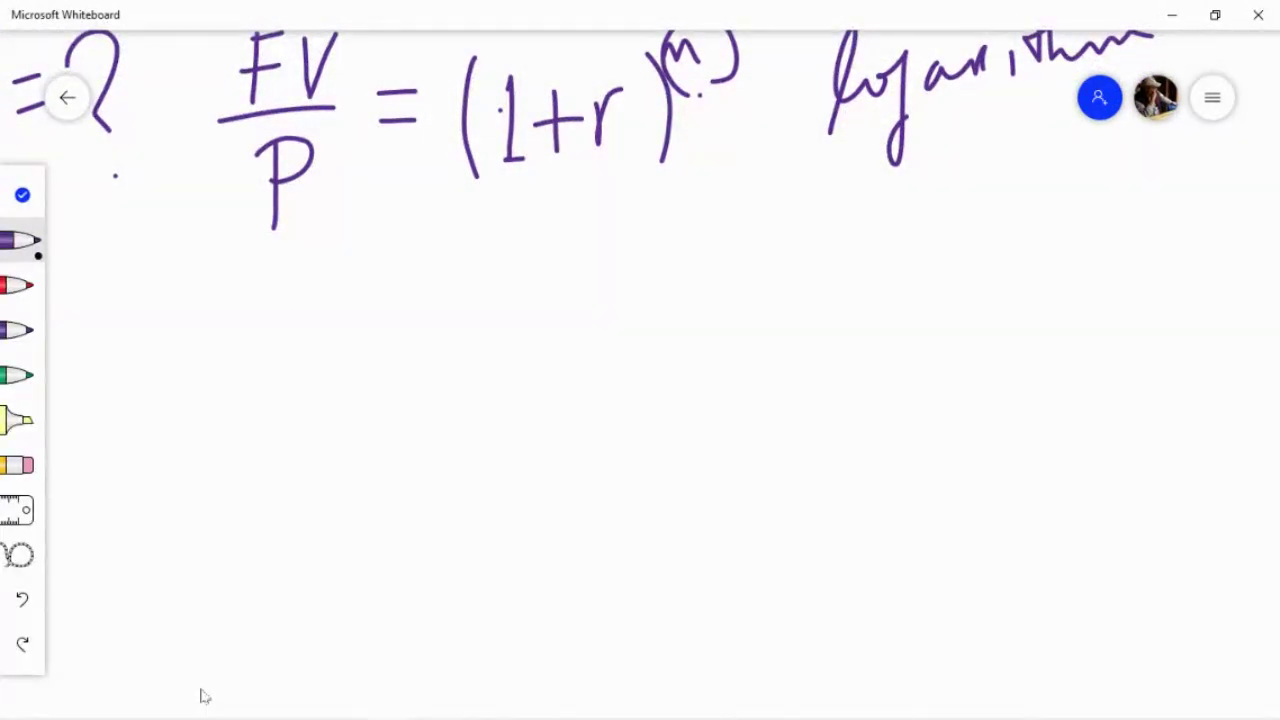
mouse_move(93, 323)
mouse_down()
mouse_move(116, 300)
mouse_move(115, 364)
mouse_up()
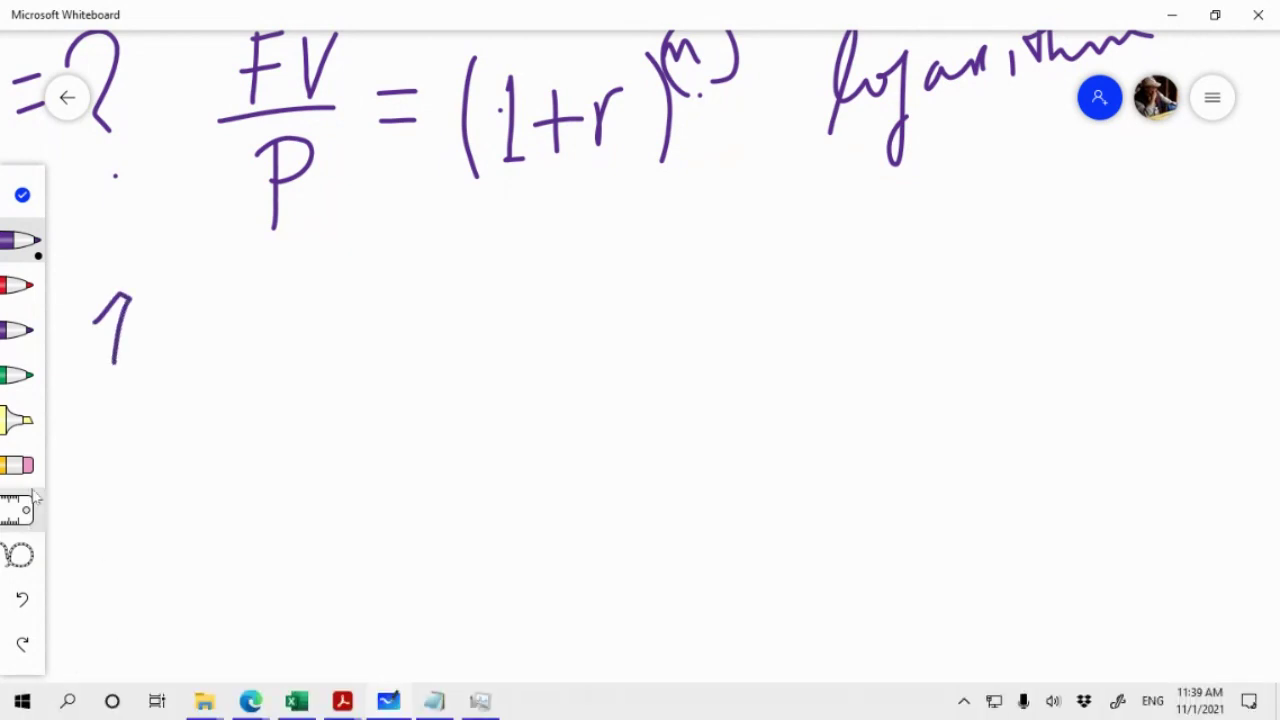
click(23, 600)
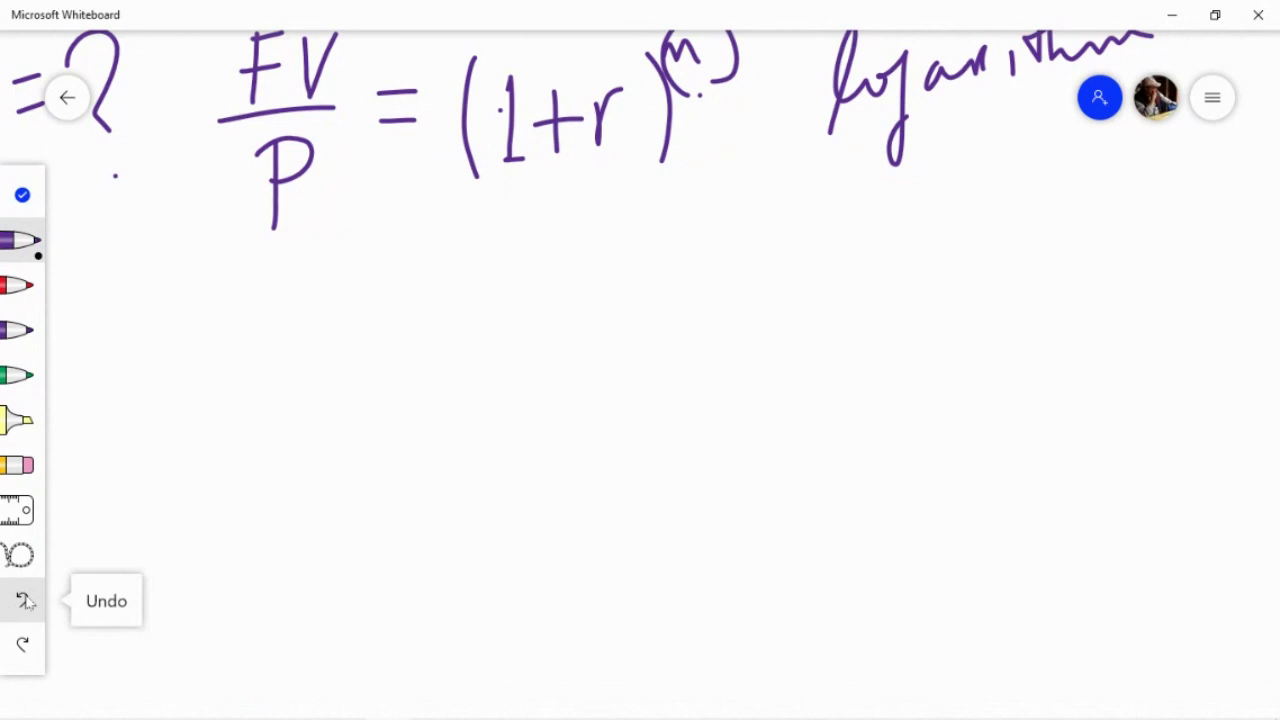
mouse_move(146, 282)
mouse_down()
mouse_move(130, 349)
mouse_move(164, 355)
mouse_move(180, 303)
mouse_move(206, 322)
mouse_move(292, 303)
mouse_move(290, 324)
mouse_up()
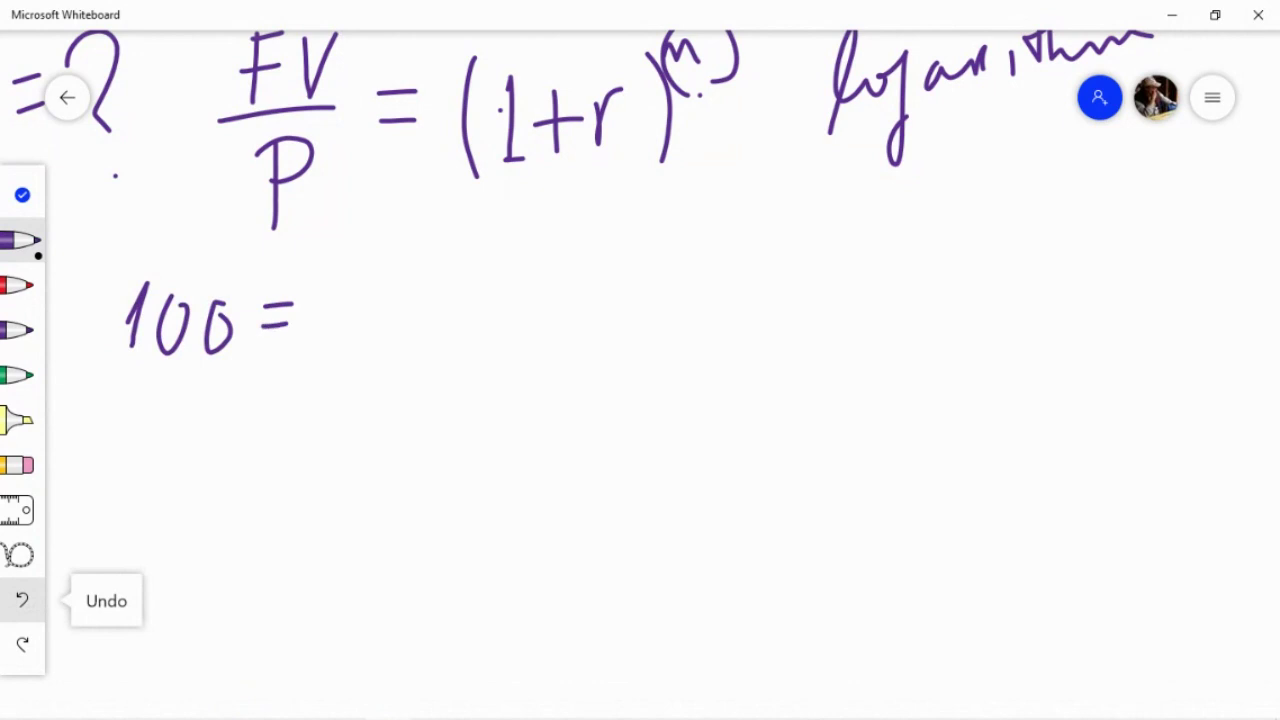
drag(347, 285, 336, 345)
mouse_move(378, 298)
mouse_down()
mouse_move(399, 310)
mouse_move(388, 292)
mouse_move(430, 266)
mouse_move(436, 295)
mouse_up()
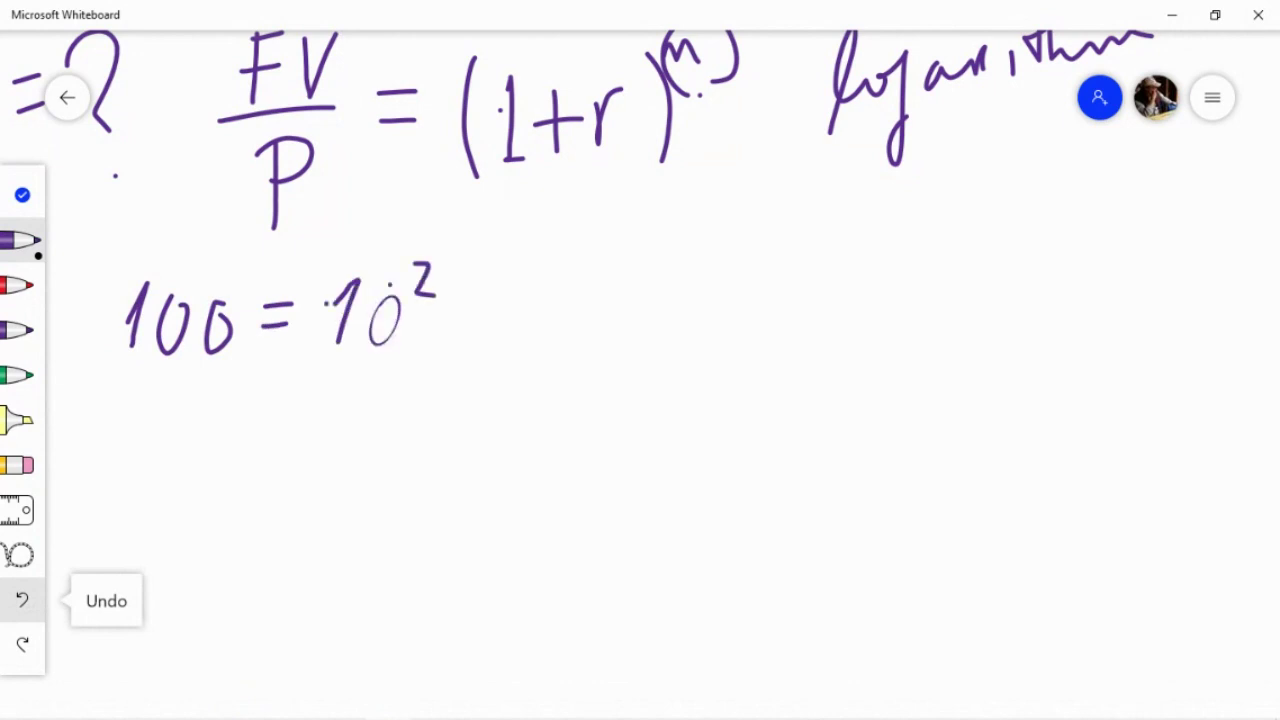
click(22, 600)
click(22, 600)
click(22, 600)
key(ctrl+y)
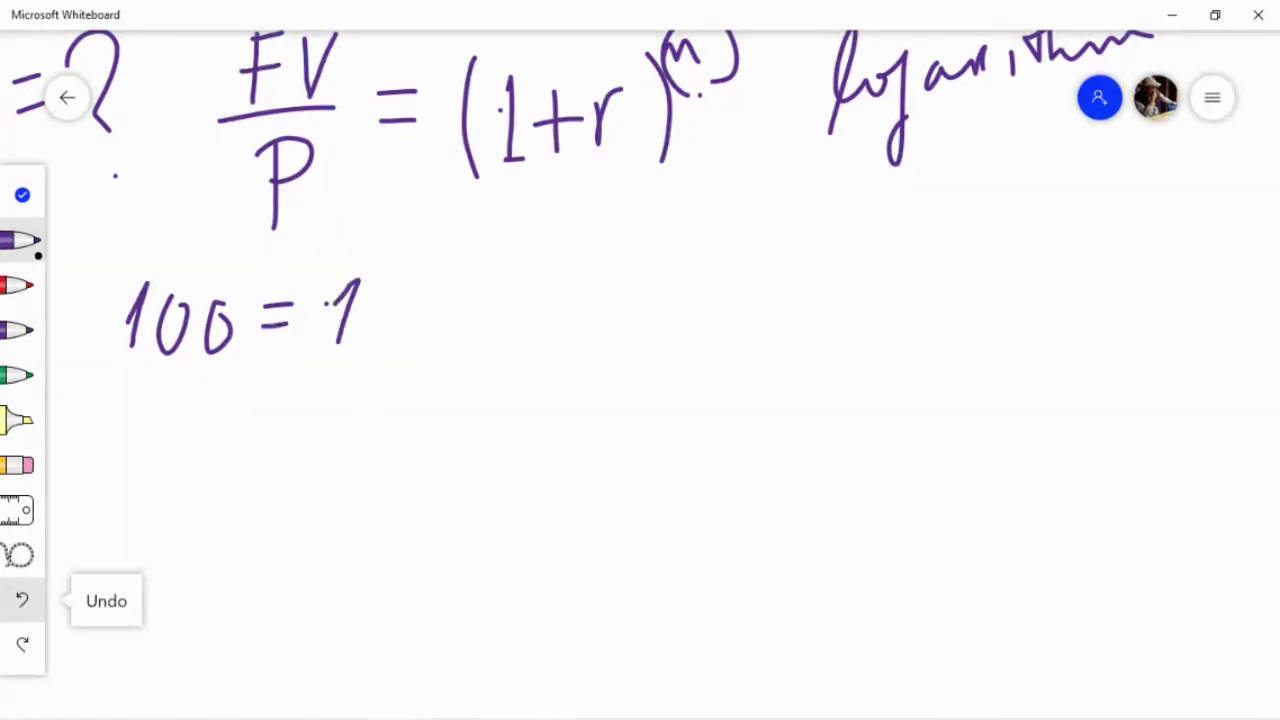
click(22, 600)
drag(351, 293, 336, 350)
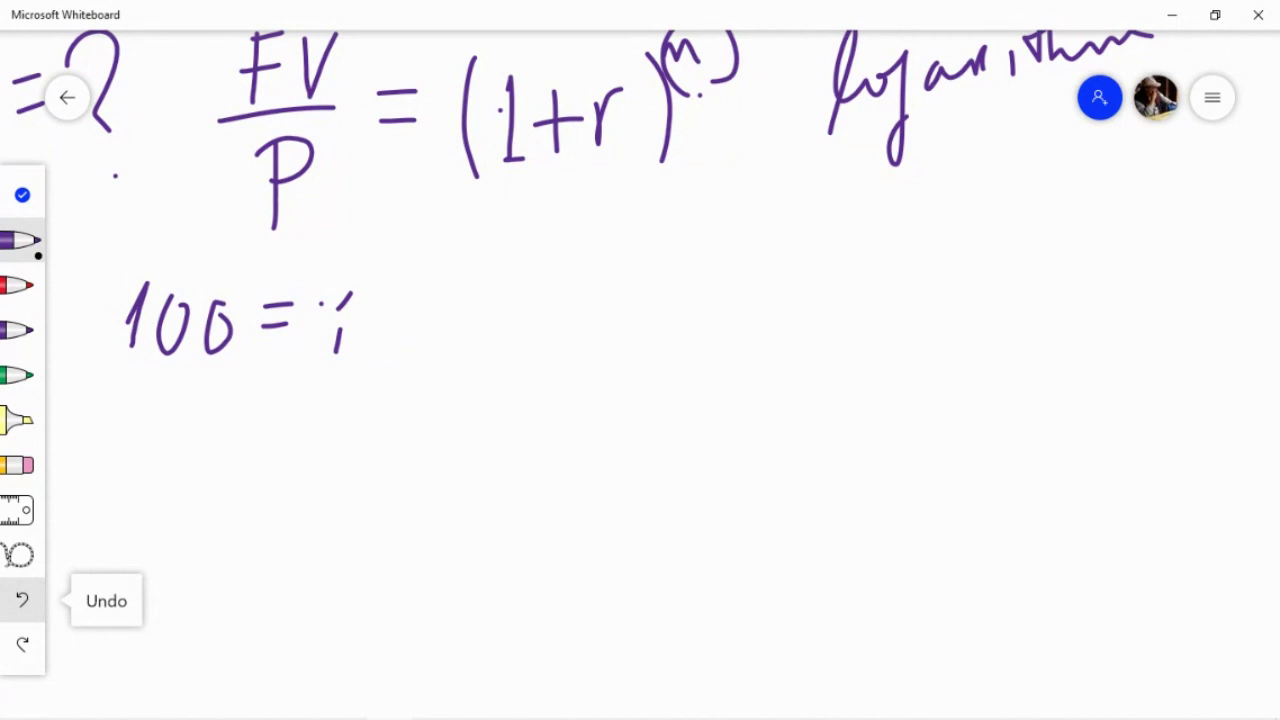
click(22, 600)
click(22, 600)
Complete the first line with 10^2 after the equals sign and write "1,000 = 10^3" below it.
drag(353, 270, 320, 349)
drag(376, 283, 431, 285)
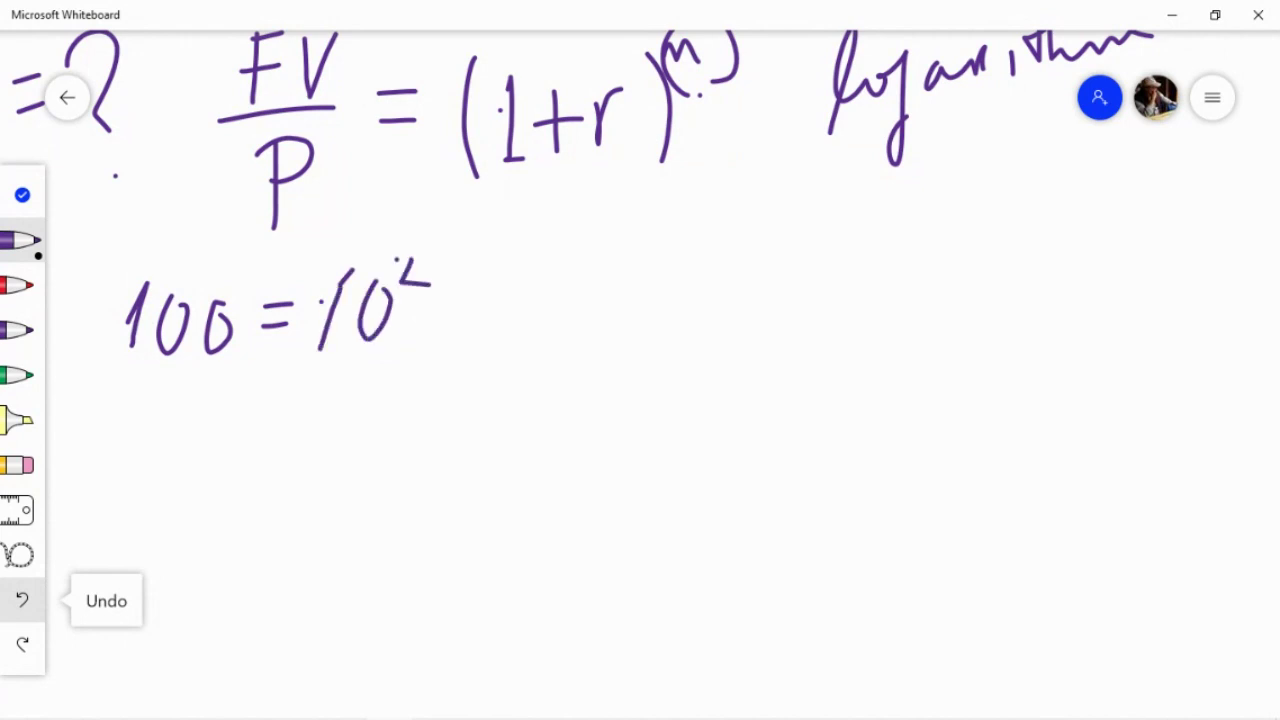
mouse_move(96, 414)
mouse_down()
mouse_move(110, 402)
mouse_move(107, 455)
mouse_move(128, 463)
mouse_up()
mouse_move(174, 400)
mouse_down()
mouse_move(182, 428)
mouse_move(175, 404)
mouse_move(216, 400)
mouse_move(244, 422)
mouse_move(250, 396)
mouse_move(320, 411)
mouse_move(320, 430)
mouse_move(366, 390)
mouse_move(356, 446)
mouse_up()
mouse_move(398, 390)
mouse_down()
mouse_move(393, 414)
mouse_move(400, 388)
mouse_move(437, 364)
mouse_move(440, 388)
mouse_up()
Write "10,000 = 10^4" beneath the 1,000 line.
mouse_move(90, 518)
mouse_down()
mouse_move(105, 505)
mouse_move(96, 552)
mouse_up()
drag(144, 508, 166, 555)
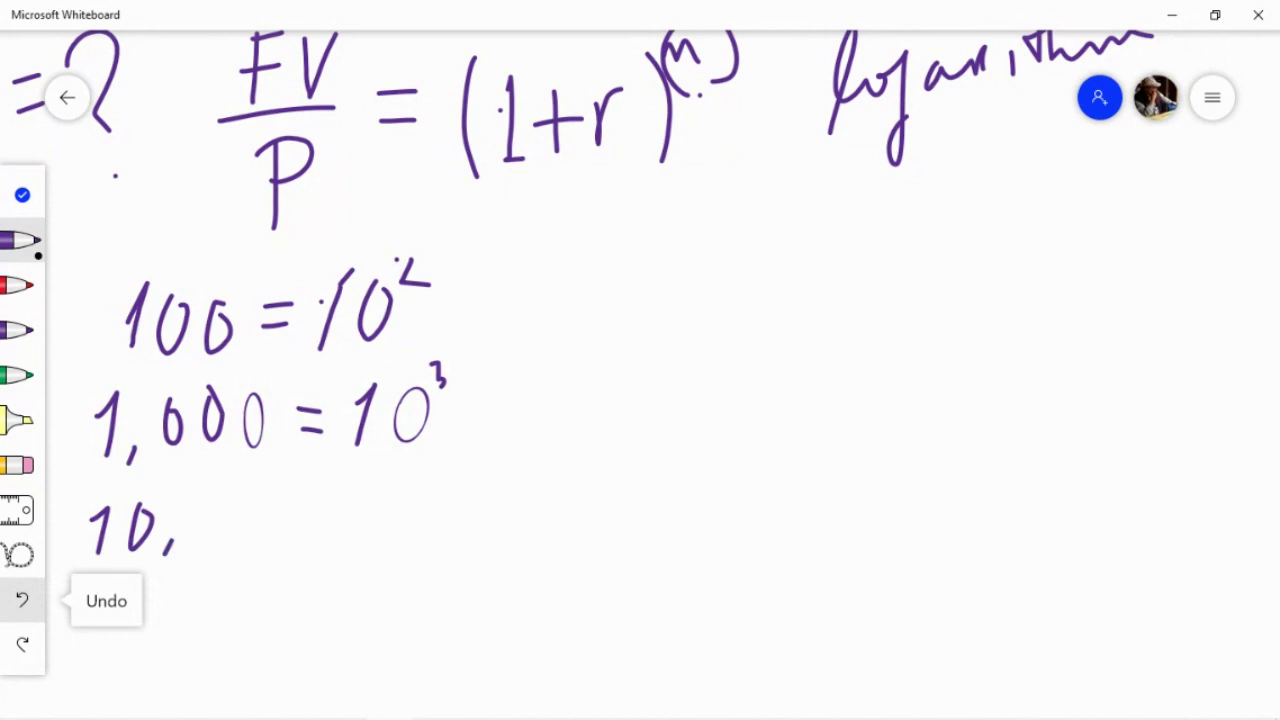
mouse_move(212, 508)
mouse_down()
mouse_move(192, 540)
mouse_move(214, 510)
mouse_up()
mouse_move(244, 506)
mouse_down()
mouse_move(236, 516)
mouse_move(340, 507)
mouse_move(342, 532)
mouse_up()
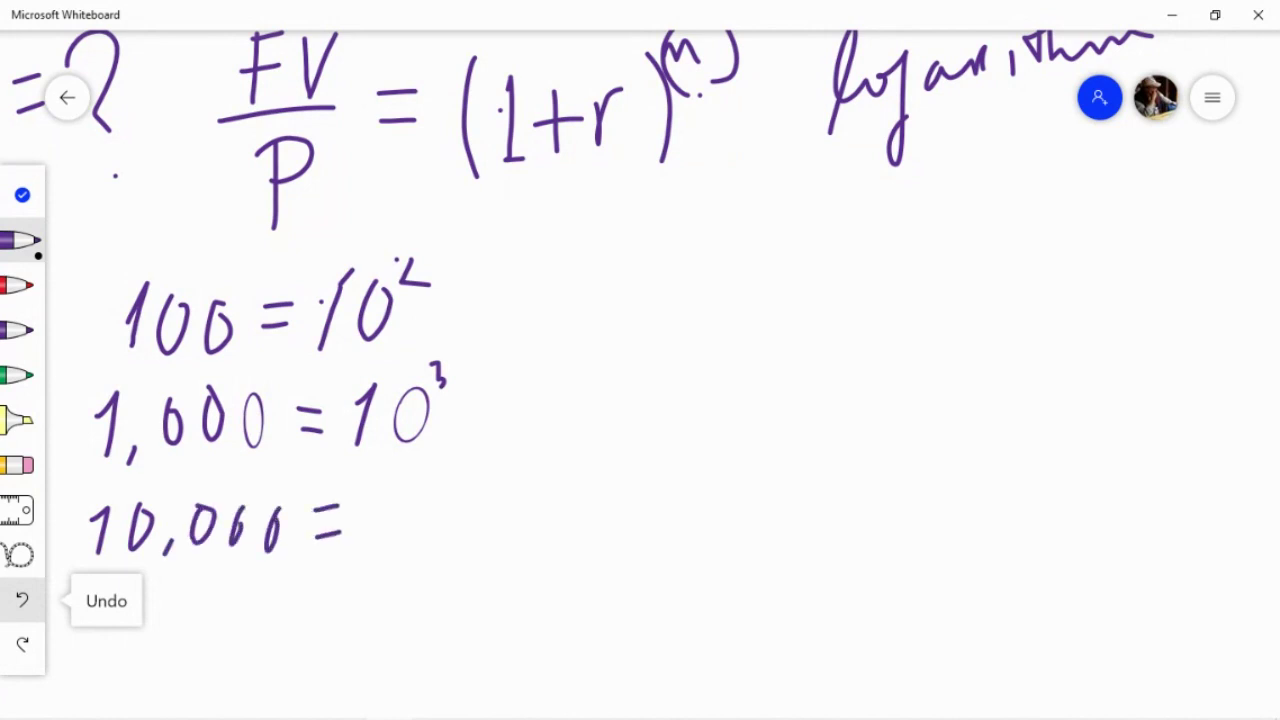
mouse_move(390, 484)
mouse_down()
mouse_move(376, 560)
mouse_move(440, 500)
mouse_move(428, 488)
mouse_up()
mouse_move(454, 462)
mouse_down()
mouse_move(468, 496)
mouse_move(458, 520)
mouse_up()
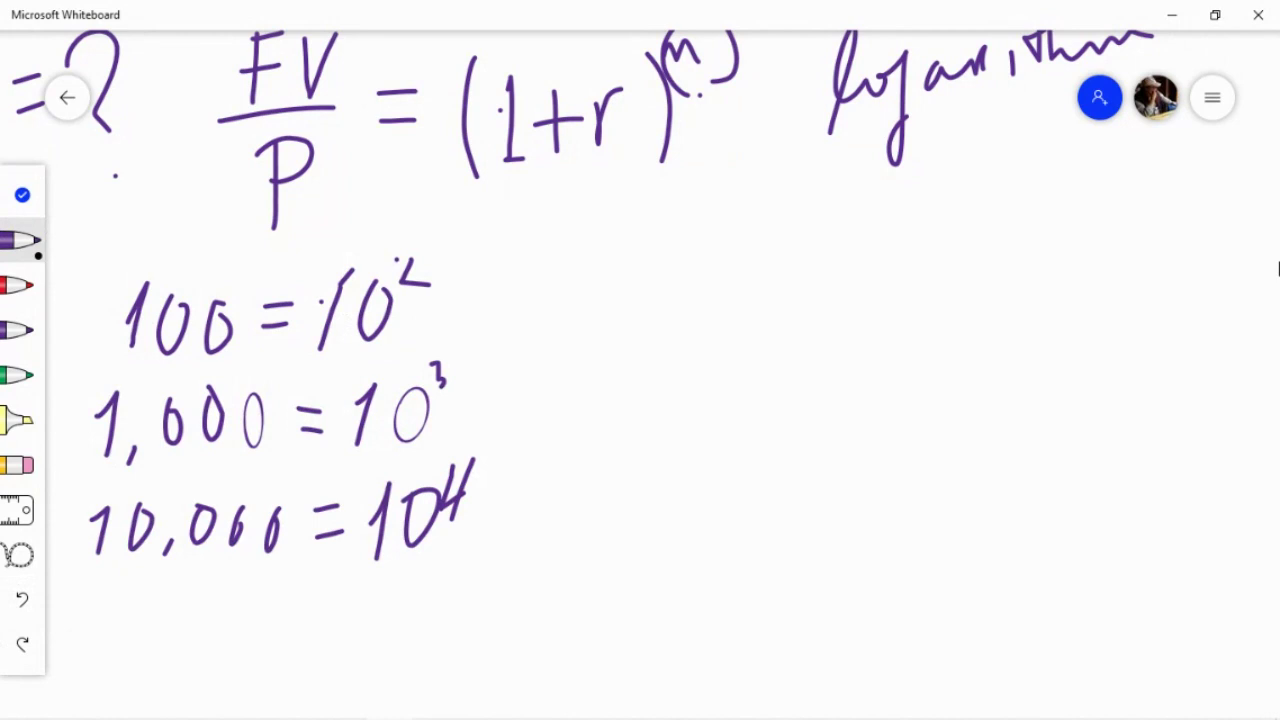
Add vertical continuation dots under the 10,000 line and write "1,000,000 = 10^6" beneath them.
click(218, 604)
drag(89, 670, 95, 698)
mouse_move(134, 652)
mouse_down()
mouse_move(119, 684)
mouse_move(142, 656)
mouse_move(160, 690)
mouse_move(187, 658)
mouse_move(199, 696)
mouse_move(220, 658)
mouse_up()
drag(118, 697, 102, 712)
drag(246, 681, 233, 704)
mouse_move(292, 660)
mouse_down()
mouse_move(272, 694)
mouse_move(296, 662)
mouse_move(306, 698)
mouse_up()
mouse_move(306, 698)
mouse_down()
mouse_move(330, 662)
mouse_move(362, 690)
mouse_move(366, 662)
mouse_move(420, 655)
mouse_up()
click(341, 660)
drag(394, 680, 418, 673)
drag(462, 632, 452, 690)
mouse_move(478, 628)
mouse_down()
mouse_move(474, 638)
mouse_move(502, 645)
mouse_up()
drag(510, 600, 513, 651)
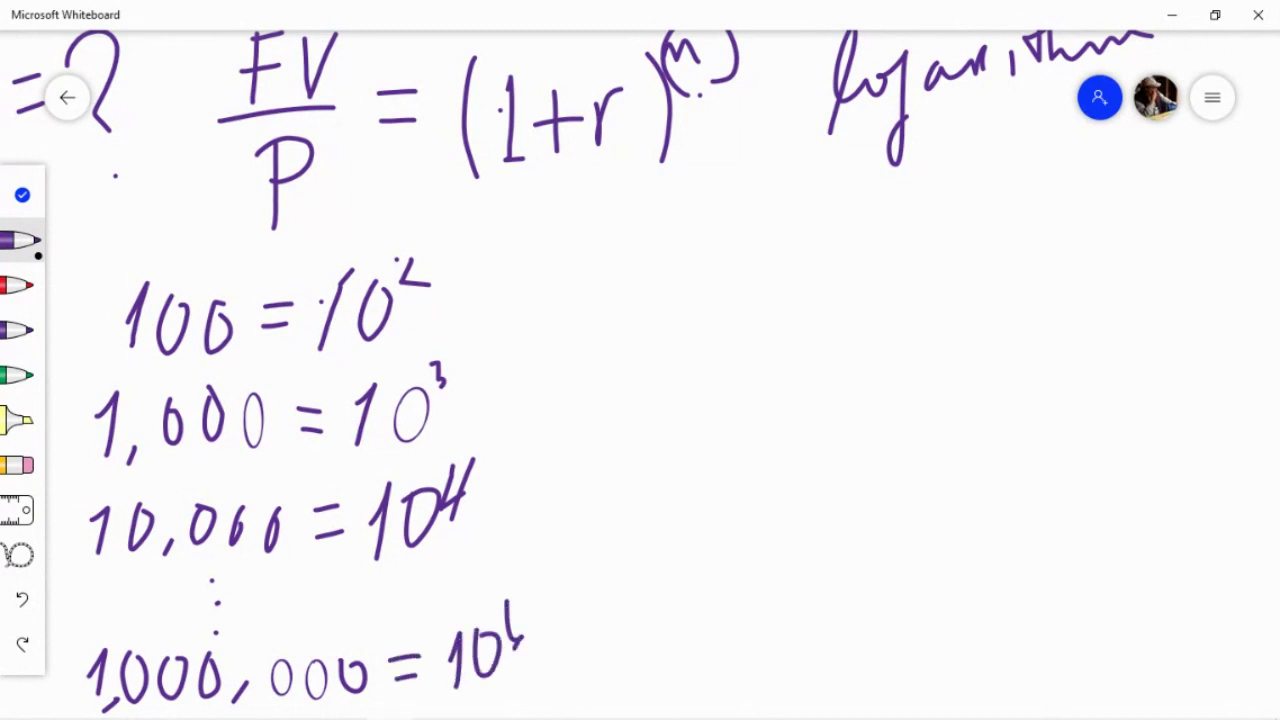
Write "1,000,000,000 = 10^9" in purple beneath the 1,000,000 line.
click(22, 195)
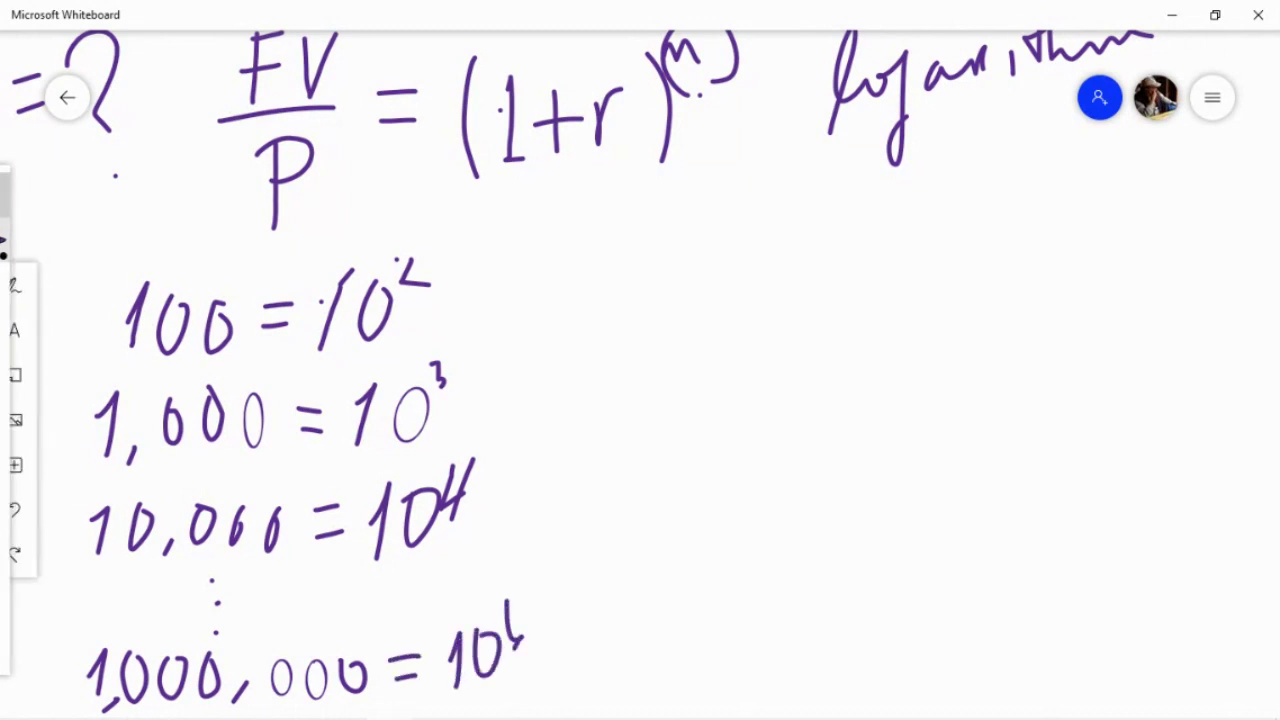
scroll(313, 282, down, 4)
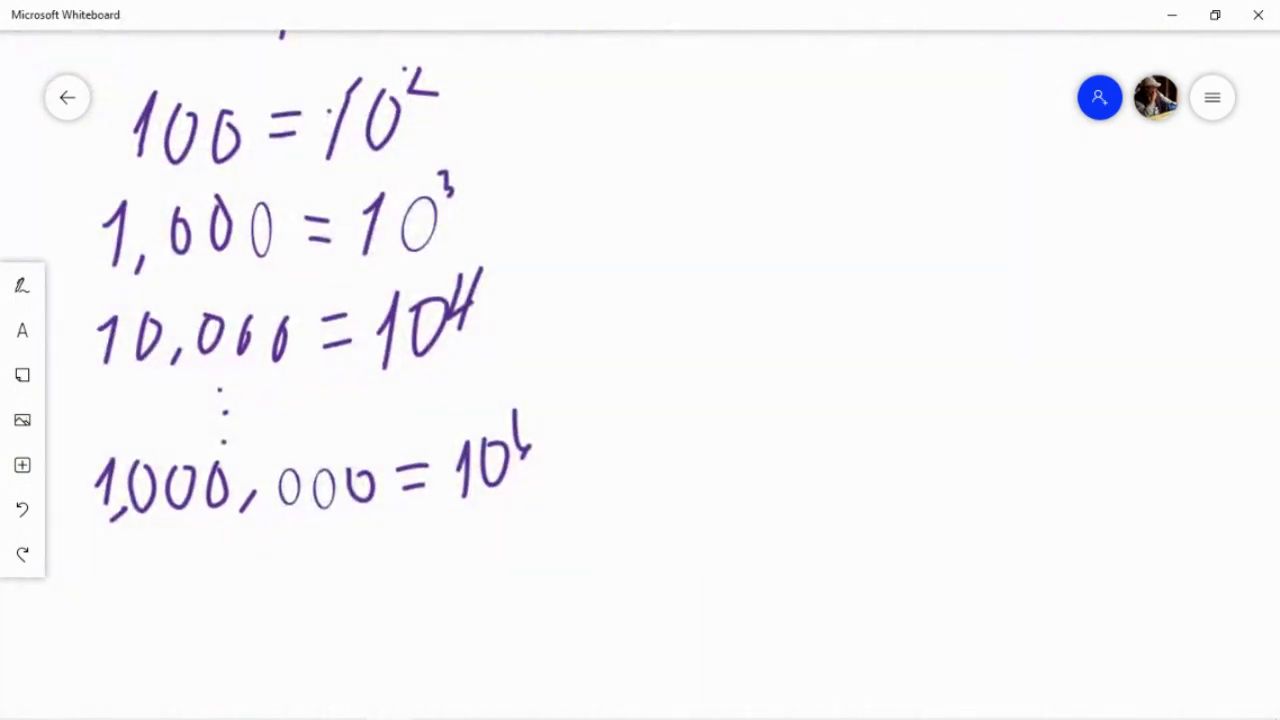
click(22, 285)
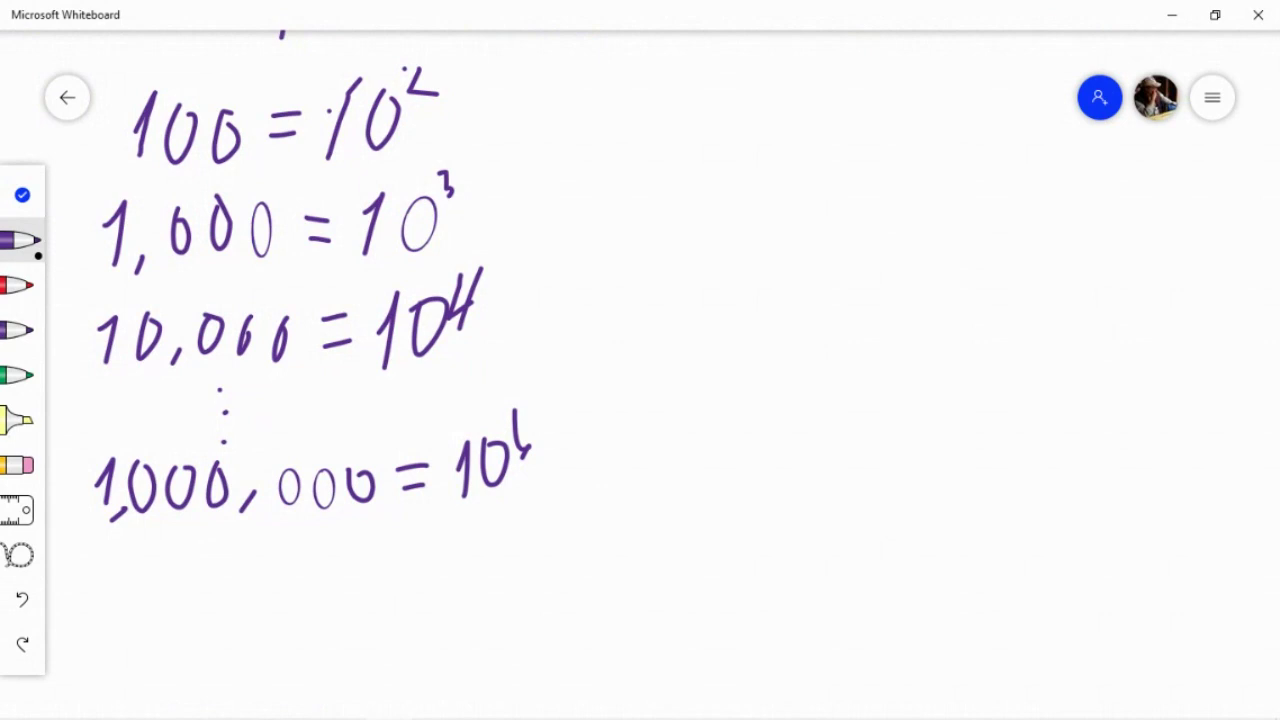
mouse_move(70, 582)
mouse_down()
mouse_move(90, 560)
mouse_move(80, 620)
mouse_up()
mouse_move(112, 568)
mouse_down()
mouse_move(100, 598)
mouse_move(118, 574)
mouse_move(132, 602)
mouse_move(148, 576)
mouse_up()
mouse_move(180, 566)
mouse_down()
mouse_move(168, 600)
mouse_move(182, 568)
mouse_up()
drag(97, 634, 90, 650)
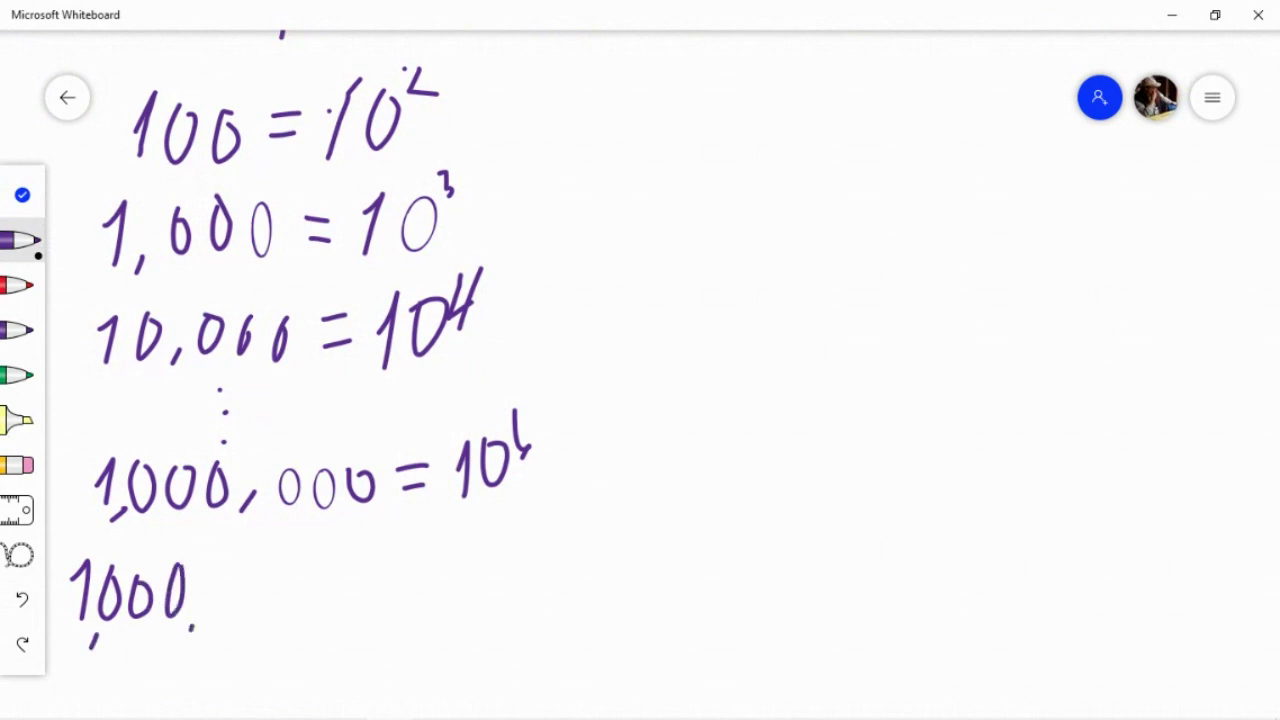
mouse_move(228, 569)
mouse_down()
mouse_move(240, 584)
mouse_move(228, 569)
mouse_up()
mouse_move(264, 569)
mouse_down()
mouse_move(258, 604)
mouse_move(268, 570)
mouse_move(298, 606)
mouse_move(310, 570)
mouse_up()
drag(326, 609, 323, 627)
mouse_move(358, 576)
mouse_down()
mouse_move(351, 594)
mouse_move(500, 564)
mouse_up()
drag(468, 590, 494, 589)
mouse_move(534, 548)
mouse_down()
mouse_move(518, 568)
mouse_move(527, 598)
mouse_move(588, 572)
mouse_move(568, 546)
mouse_move(592, 532)
mouse_move(606, 560)
mouse_up()
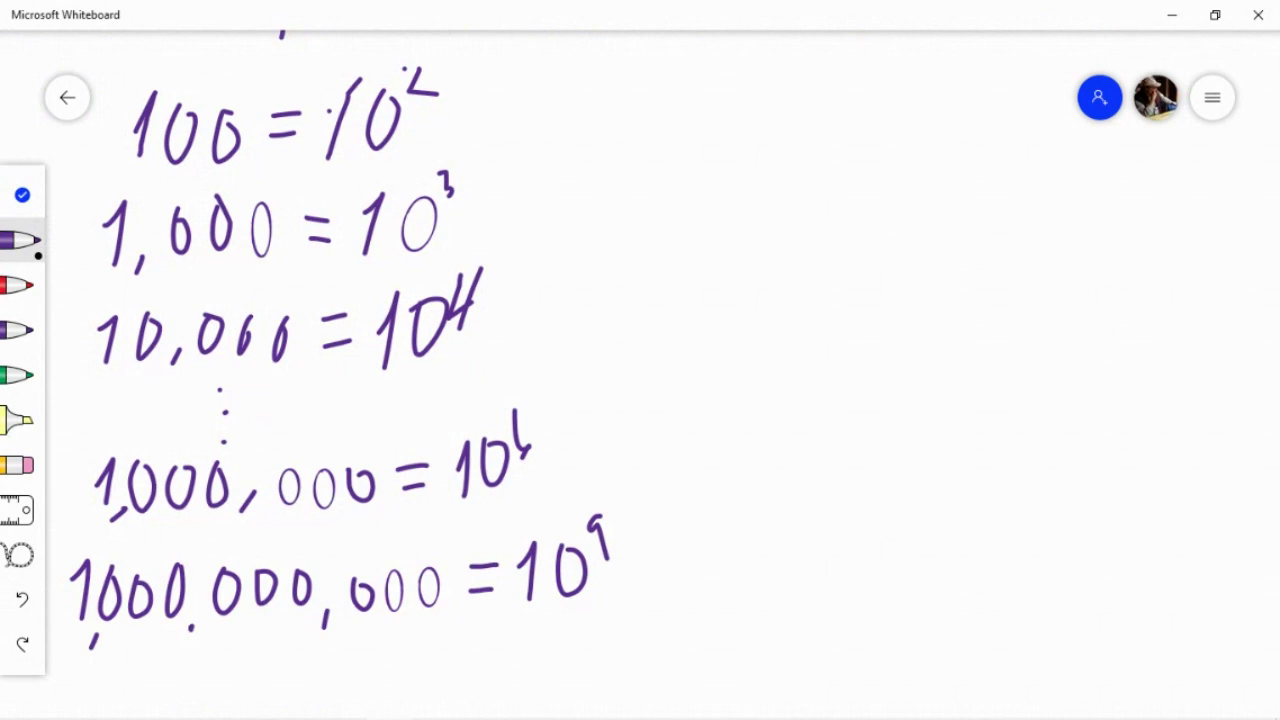
drag(191, 628, 188, 640)
click(620, 113)
click(636, 116)
click(628, 134)
mouse_move(621, 150)
mouse_down()
mouse_move(640, 423)
mouse_move(626, 512)
mouse_up()
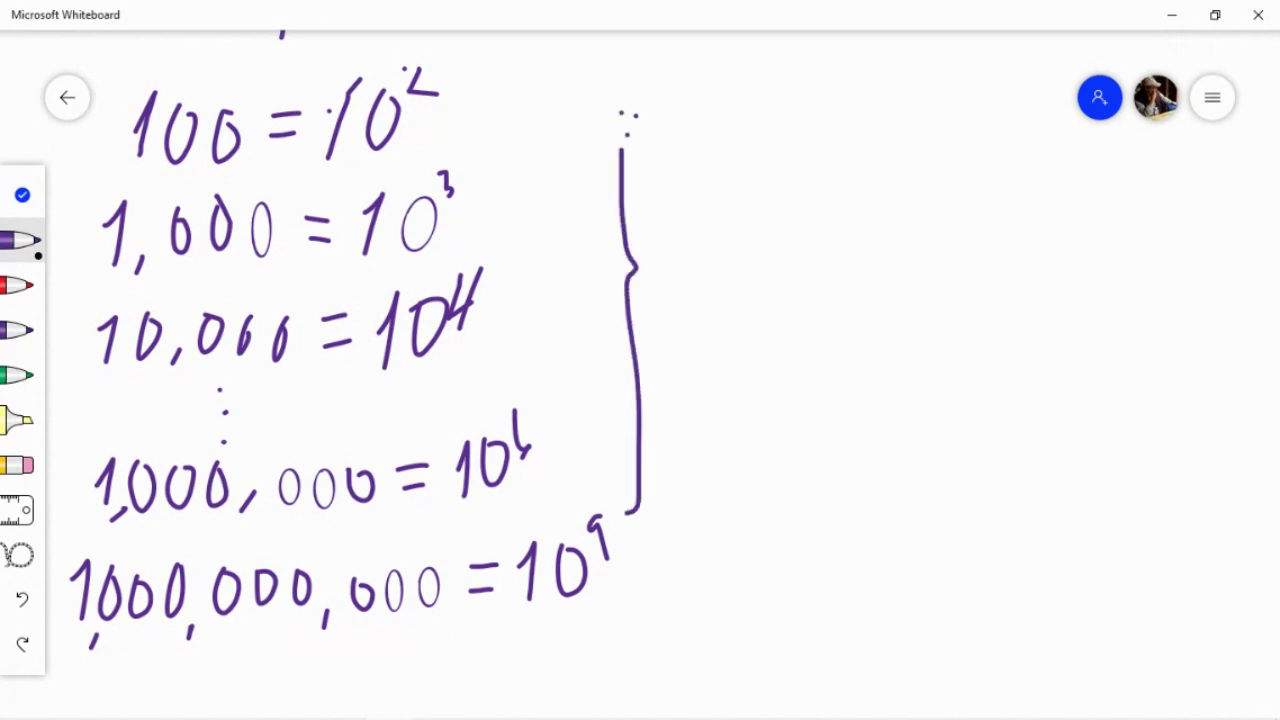
drag(625, 118, 622, 150)
drag(592, 122, 626, 116)
mouse_move(692, 284)
mouse_down()
mouse_move(728, 266)
mouse_move(762, 312)
mouse_move(752, 322)
mouse_up()
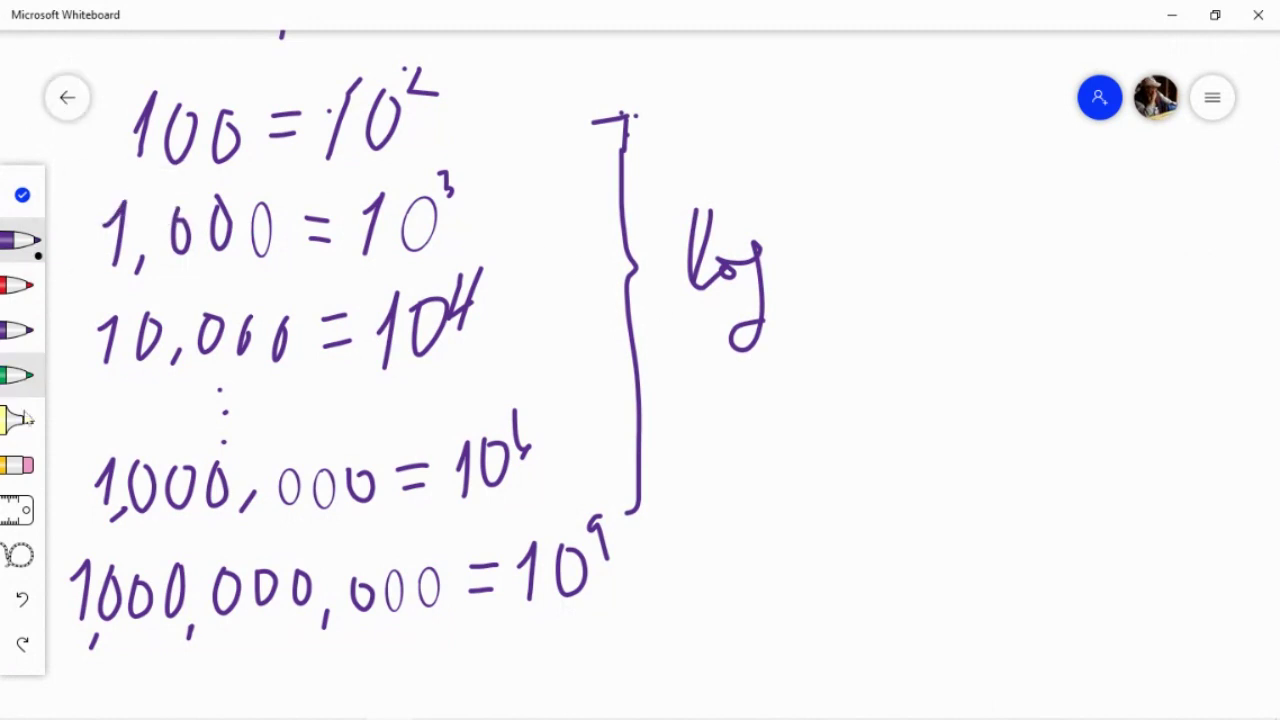
click(23, 601)
click(23, 601)
click(23, 601)
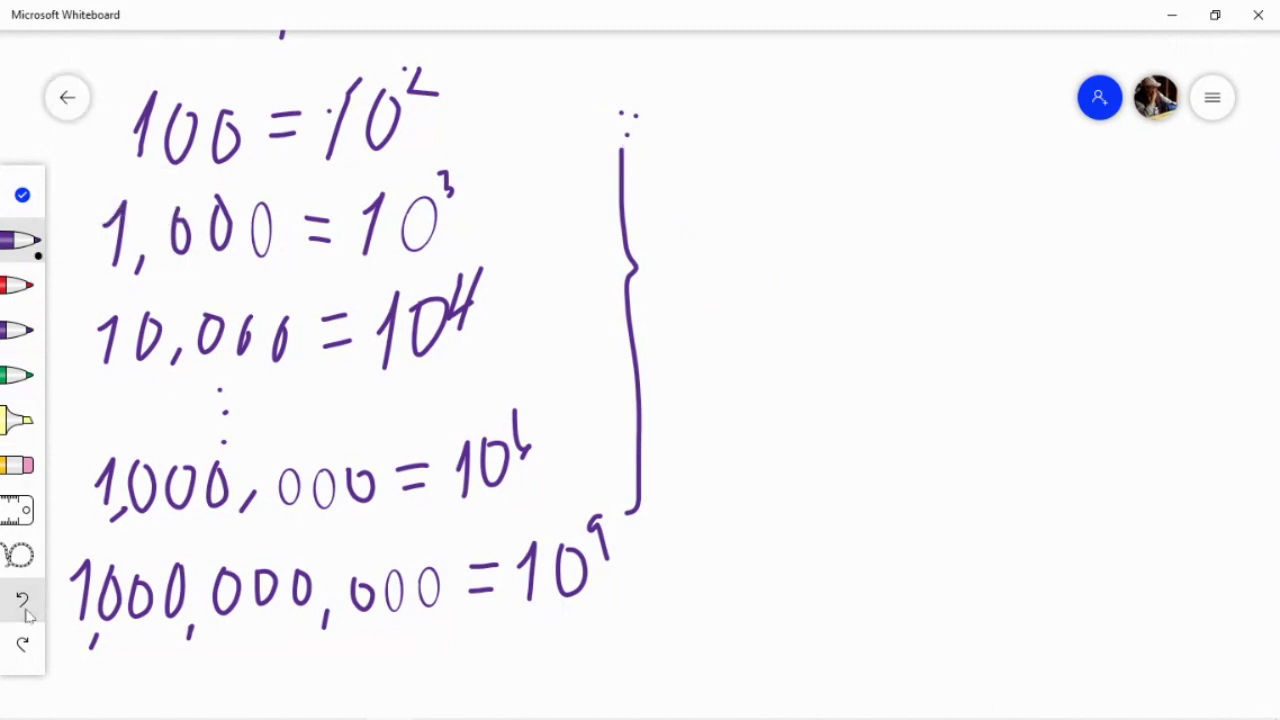
click(23, 601)
click(26, 610)
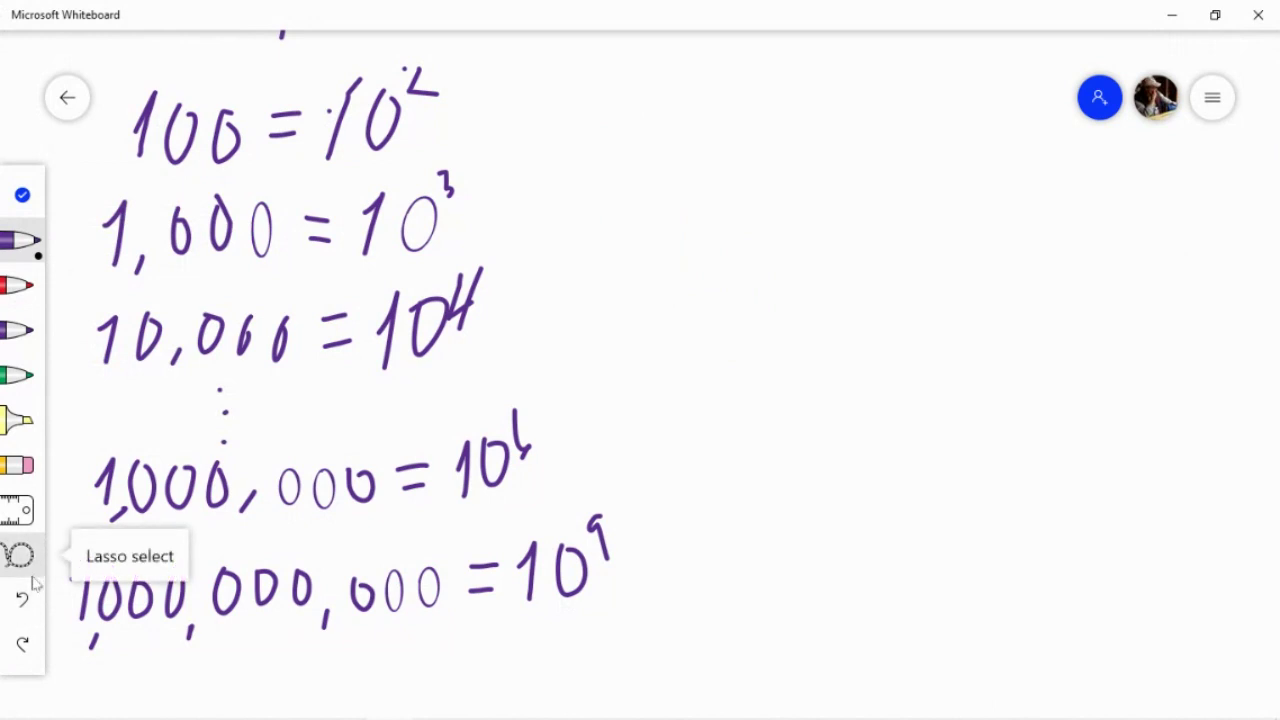
Draw an arrow after "100 = 10^2" and write "log 100" with base 10 beside it.
mouse_move(488, 116)
mouse_down()
mouse_move(544, 116)
mouse_move(548, 132)
mouse_up()
mouse_move(603, 77)
mouse_down()
mouse_move(584, 139)
mouse_move(641, 143)
mouse_up()
drag(629, 121, 637, 131)
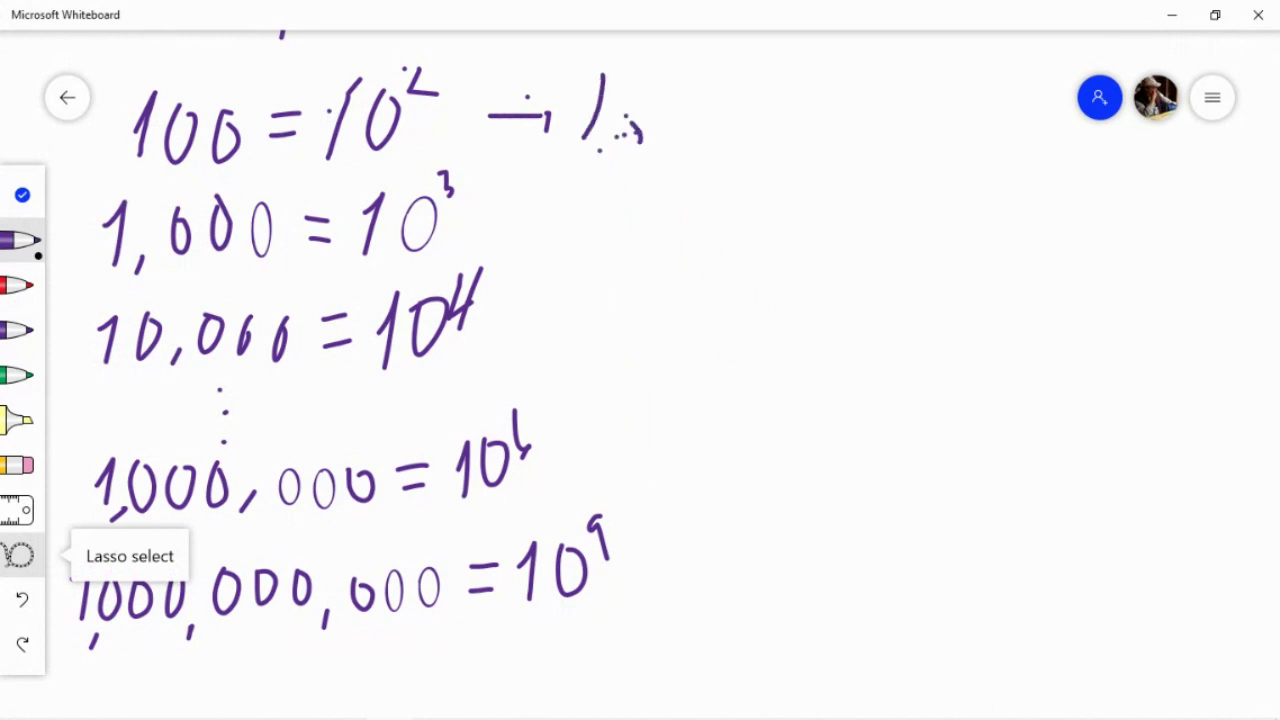
click(22, 598)
mouse_move(598, 100)
mouse_down()
mouse_move(605, 143)
mouse_move(630, 143)
mouse_move(634, 124)
mouse_move(660, 146)
mouse_up()
mouse_move(676, 138)
mouse_down()
mouse_move(662, 188)
mouse_move(652, 182)
mouse_move(687, 204)
mouse_move(718, 186)
mouse_move(691, 177)
mouse_up()
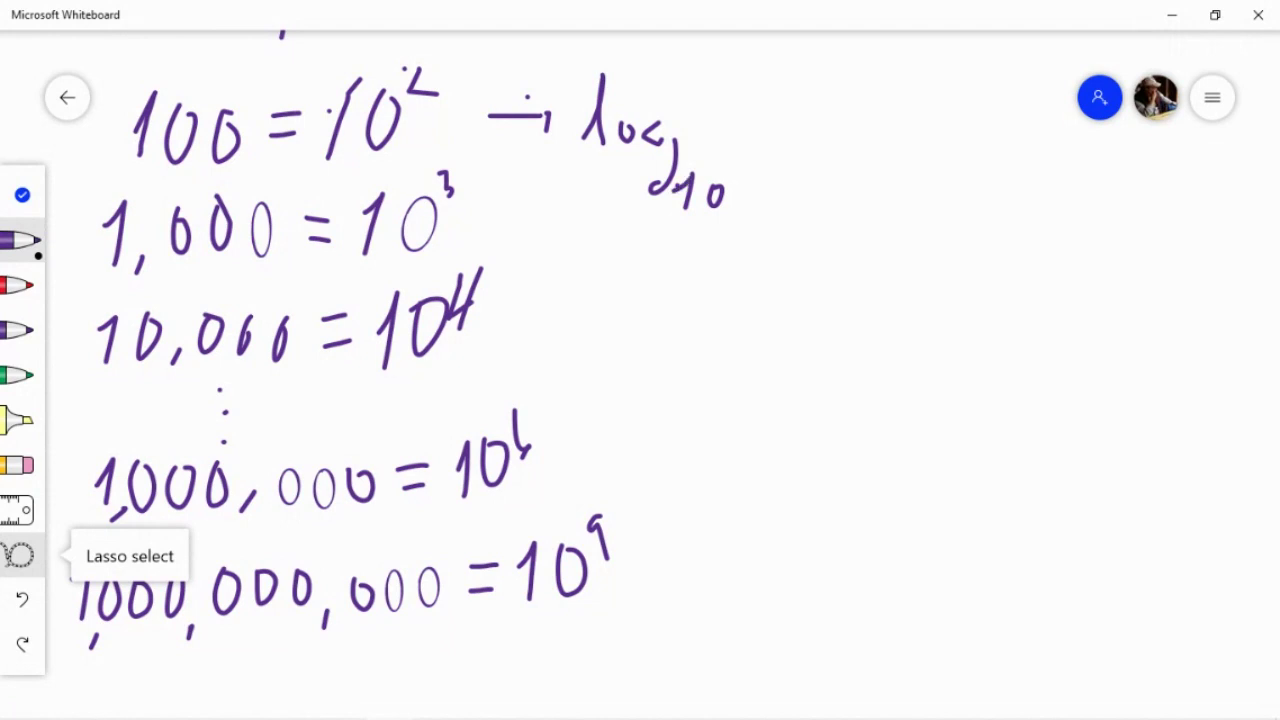
mouse_move(720, 78)
mouse_down()
mouse_move(703, 146)
mouse_move(726, 132)
mouse_move(740, 88)
mouse_move(790, 118)
mouse_move(772, 90)
mouse_up()
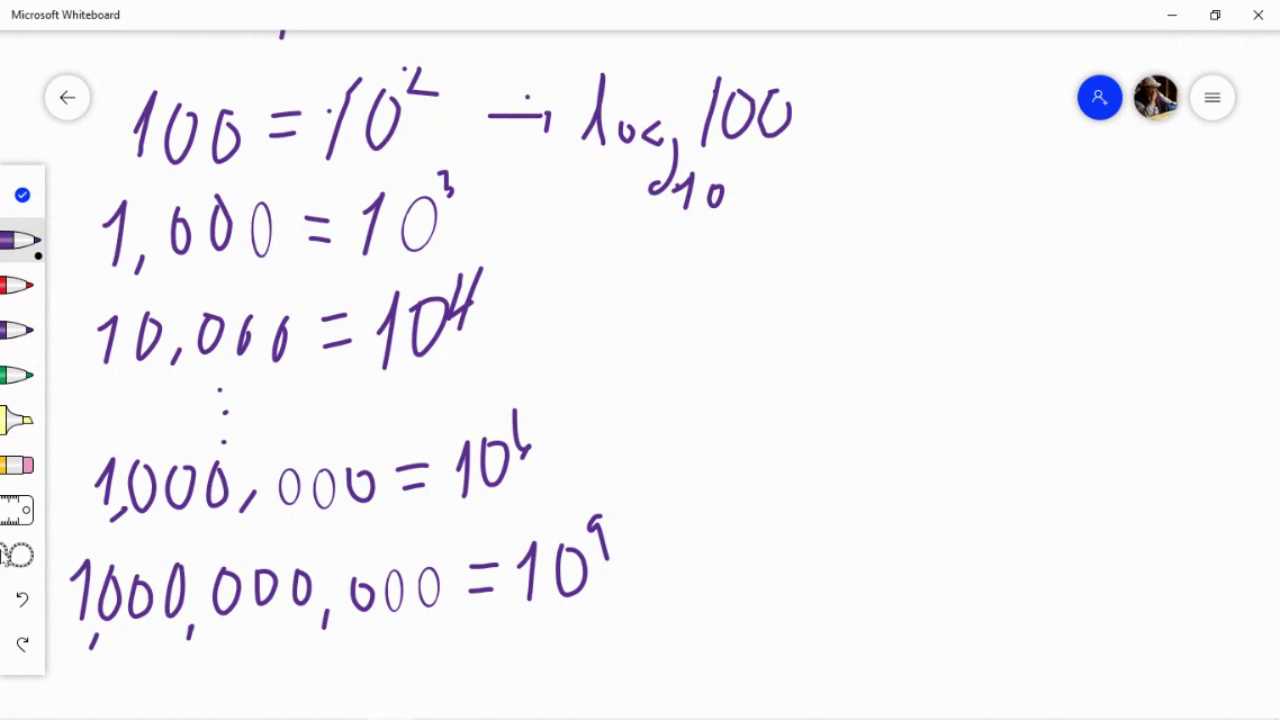
Extend the base 10 logarithm of 100 with "= log 10^2", also in base 10.
mouse_move(806, 113)
mouse_down()
mouse_move(836, 111)
mouse_move(843, 134)
mouse_up()
drag(905, 78, 905, 132)
mouse_move(884, 126)
mouse_down()
mouse_move(912, 150)
mouse_move(936, 126)
mouse_up()
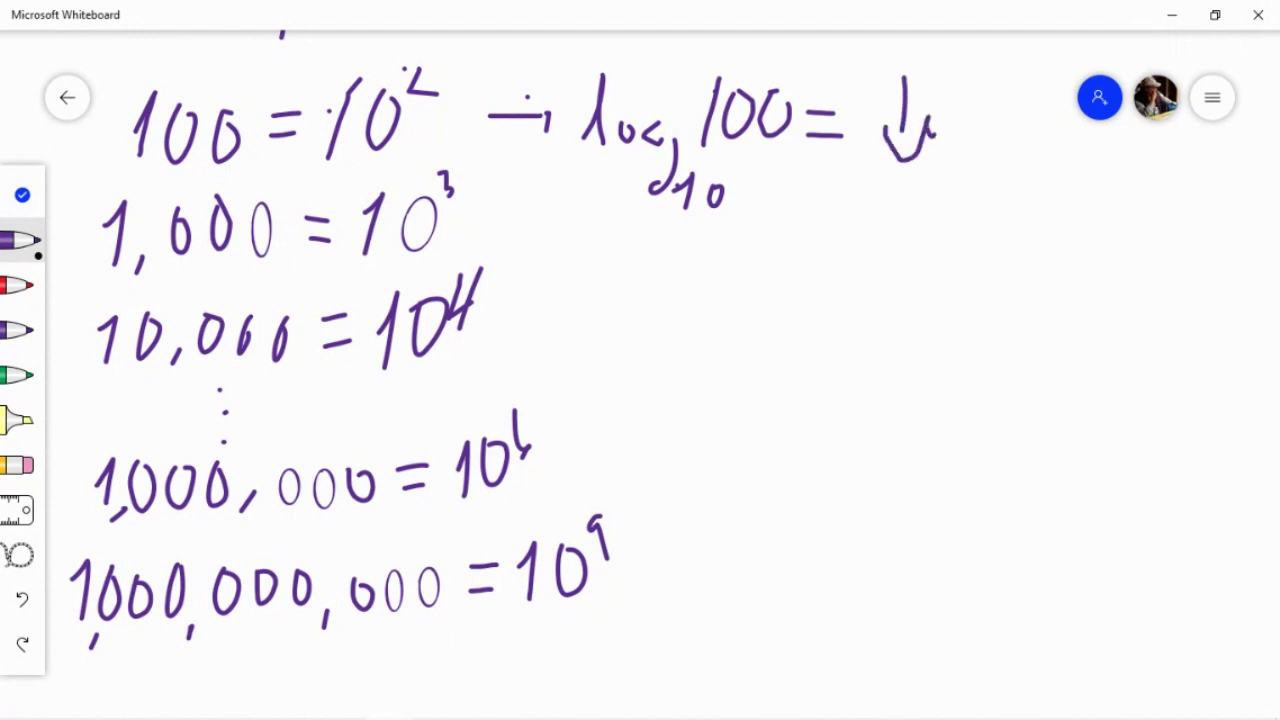
click(24, 598)
click(24, 598)
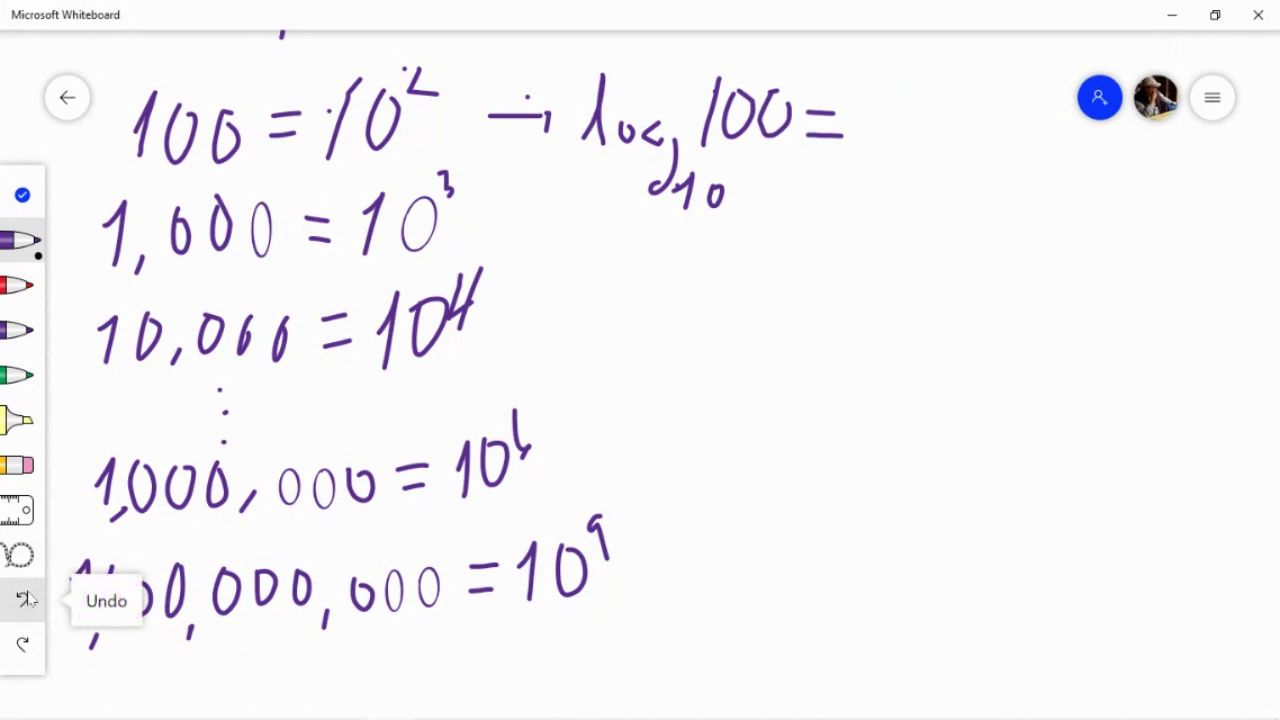
mouse_move(884, 84)
mouse_down()
mouse_move(880, 114)
mouse_move(908, 140)
mouse_move(944, 120)
mouse_move(912, 196)
mouse_move(944, 196)
mouse_move(946, 214)
mouse_move(960, 200)
mouse_up()
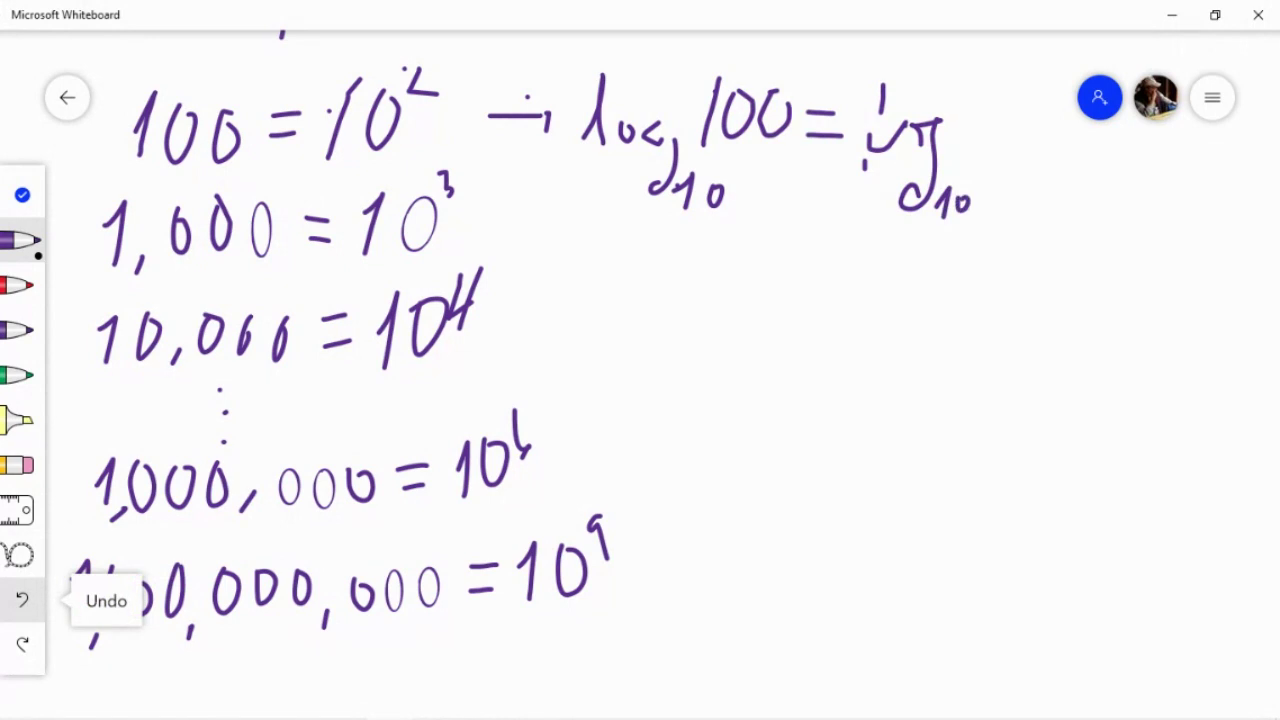
mouse_move(956, 84)
mouse_down()
mouse_move(960, 134)
mouse_move(1000, 78)
mouse_move(978, 92)
mouse_move(1020, 76)
mouse_up()
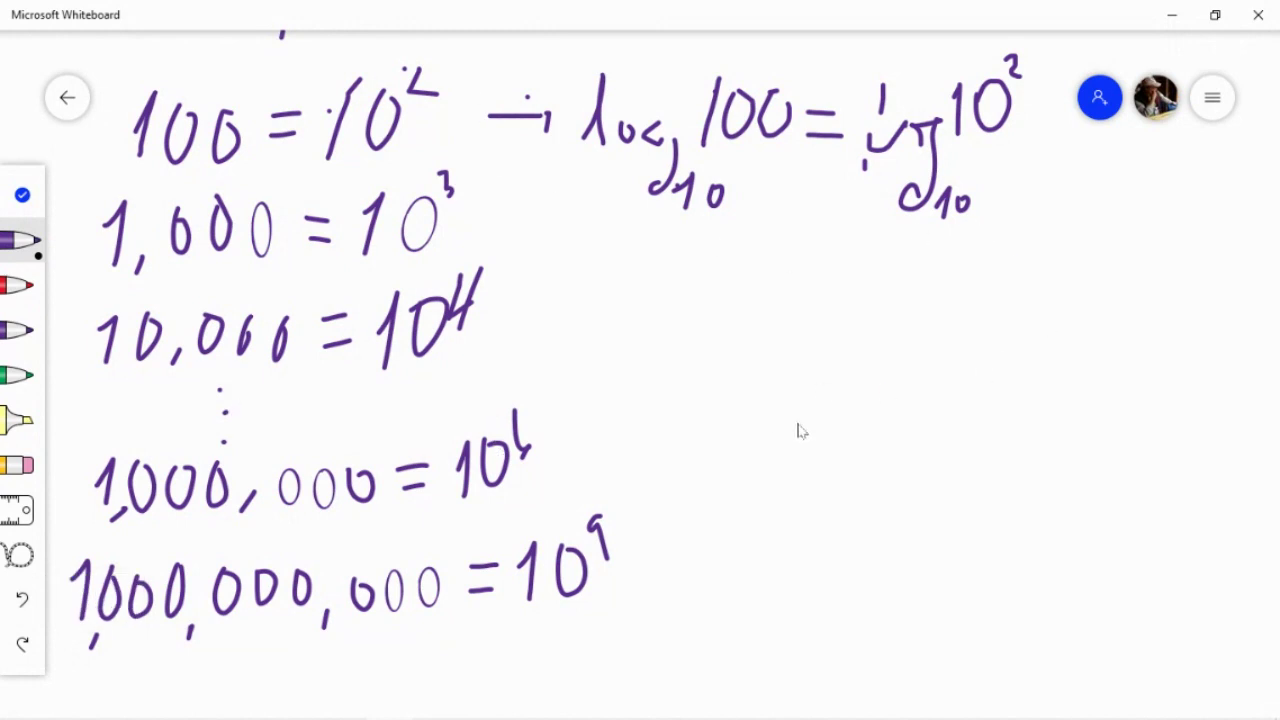
click(22, 195)
mouse_move(1152, 523)
mouse_down()
mouse_move(793, 537)
mouse_move(758, 627)
mouse_up()
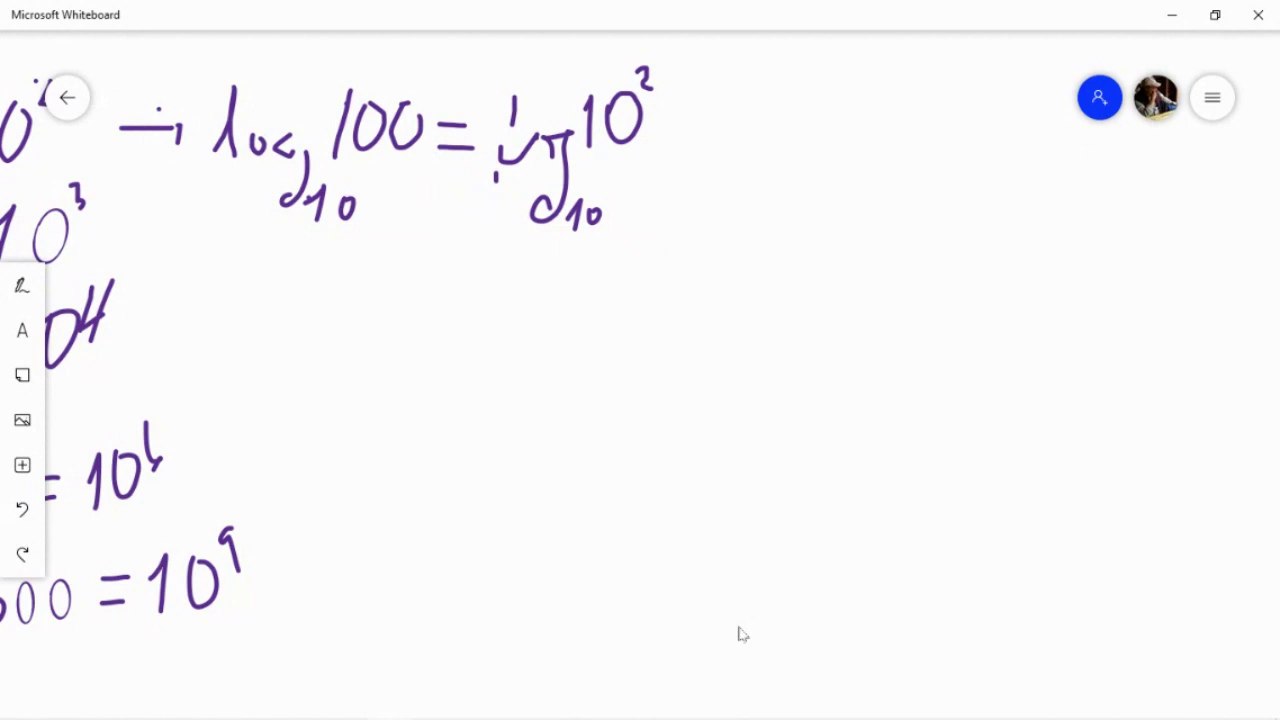
Mark the base 10 logarithm of 10^2 with curved strokes beneath it and short strokes above it.
click(22, 286)
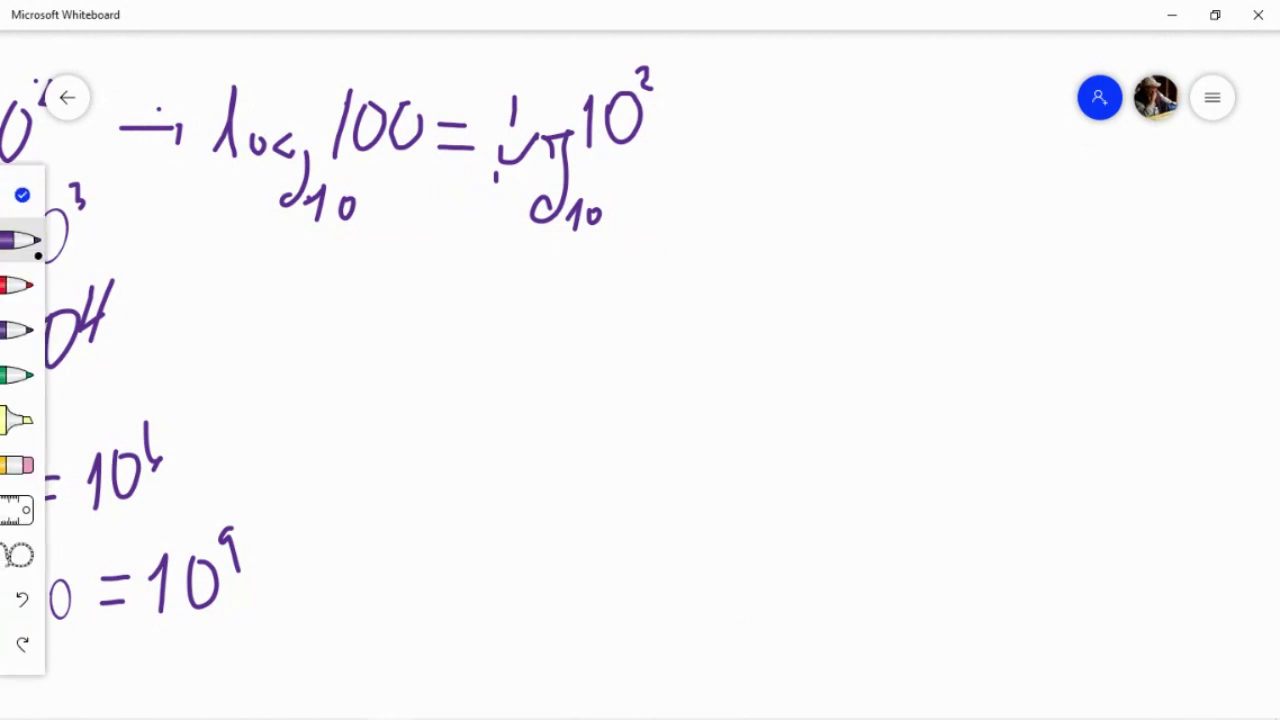
drag(495, 150, 565, 236)
drag(507, 96, 521, 94)
mouse_move(546, 80)
mouse_down()
mouse_move(602, 77)
mouse_move(652, 102)
mouse_up()
mouse_move(672, 135)
mouse_down()
mouse_move(648, 218)
mouse_move(590, 240)
mouse_up()
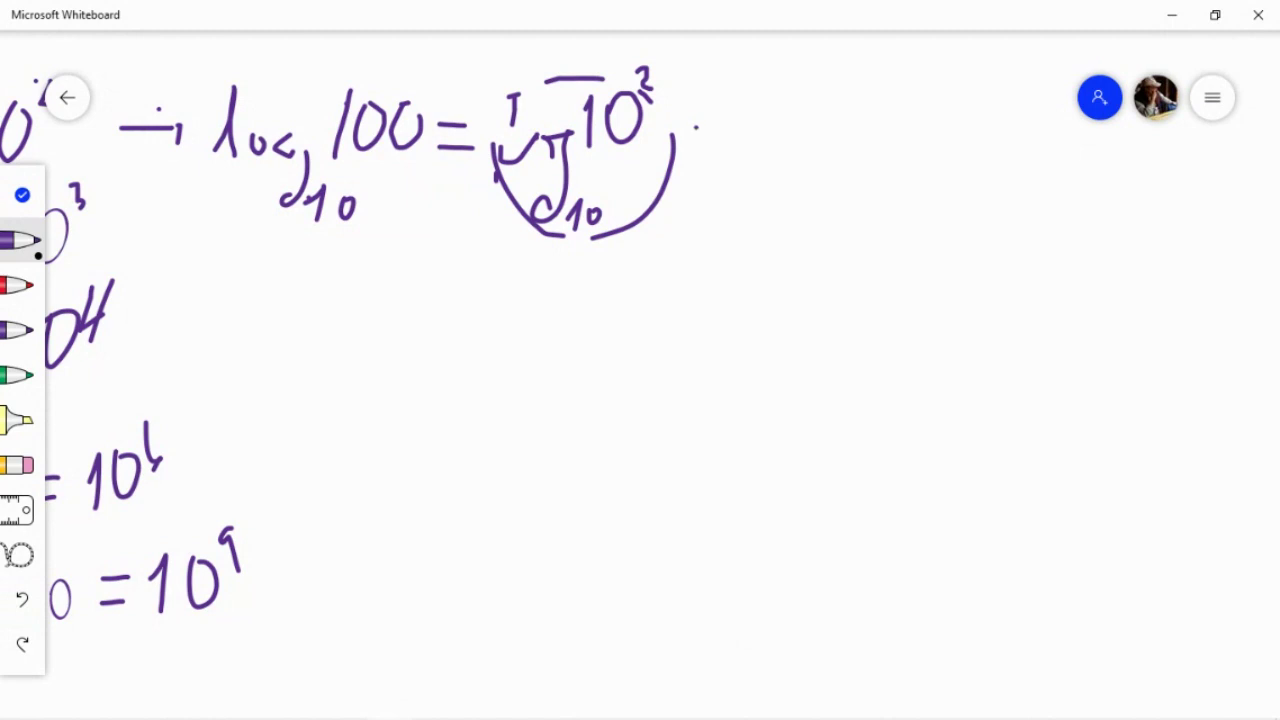
Extend the log 100 equation with "= 2 log 10", writing the logarithm in base 10.
mouse_move(696, 128)
mouse_down()
mouse_move(737, 128)
mouse_move(741, 152)
mouse_up()
mouse_move(792, 102)
mouse_down()
mouse_move(770, 122)
mouse_move(778, 172)
mouse_up()
drag(776, 172, 806, 166)
click(842, 152)
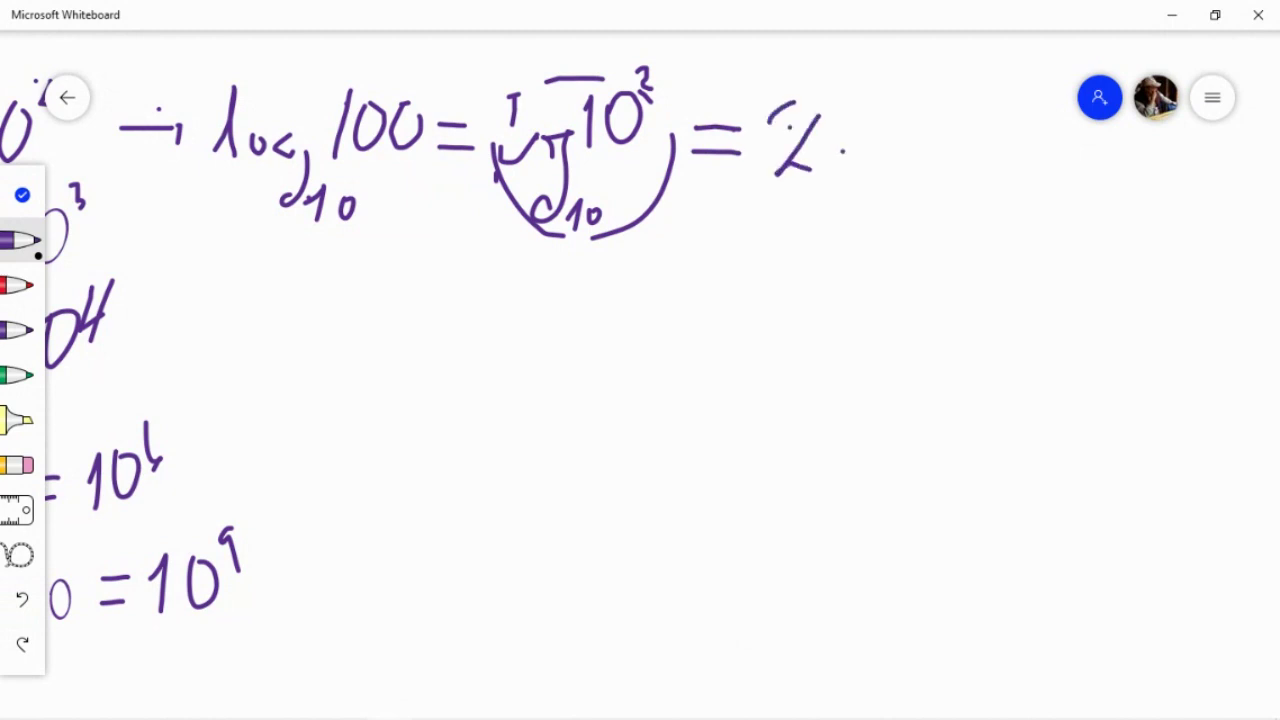
mouse_move(862, 86)
mouse_down()
mouse_move(846, 166)
mouse_move(914, 146)
mouse_up()
mouse_move(924, 122)
mouse_down()
mouse_move(920, 196)
mouse_move(886, 216)
mouse_move(936, 222)
mouse_up()
mouse_move(962, 196)
mouse_down()
mouse_move(950, 212)
mouse_move(966, 206)
mouse_up()
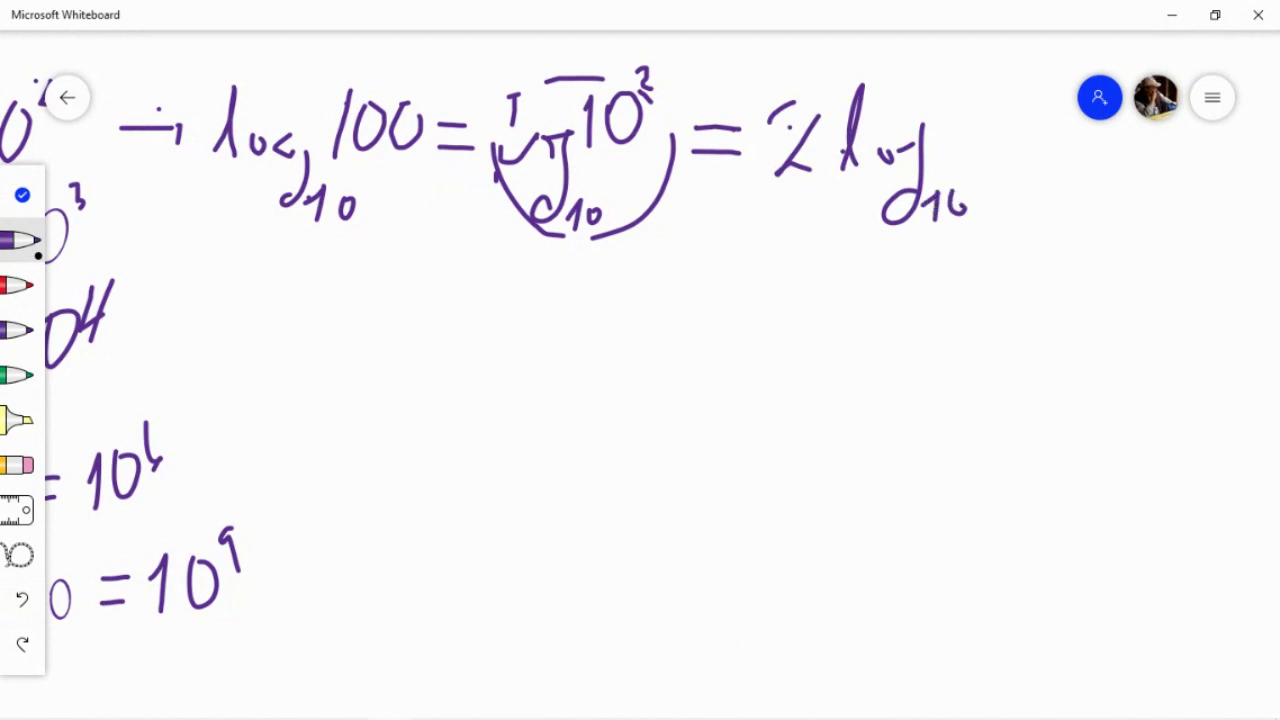
drag(934, 110, 942, 152)
mouse_move(978, 92)
mouse_down()
mouse_move(1008, 122)
mouse_move(990, 96)
mouse_up()
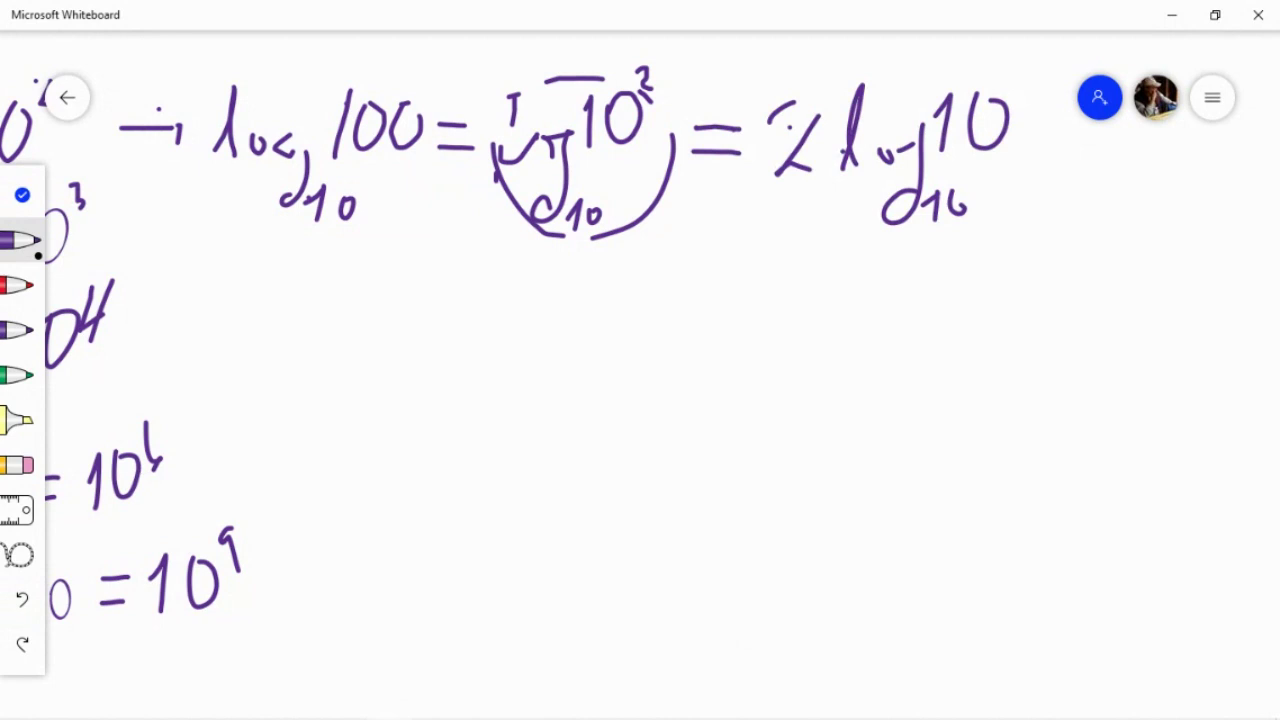
Circle and strike through the base 10 logarithm of 10 and write "1" below it.
mouse_move(940, 250)
mouse_down()
mouse_move(830, 160)
mouse_move(1014, 229)
mouse_move(900, 254)
mouse_up()
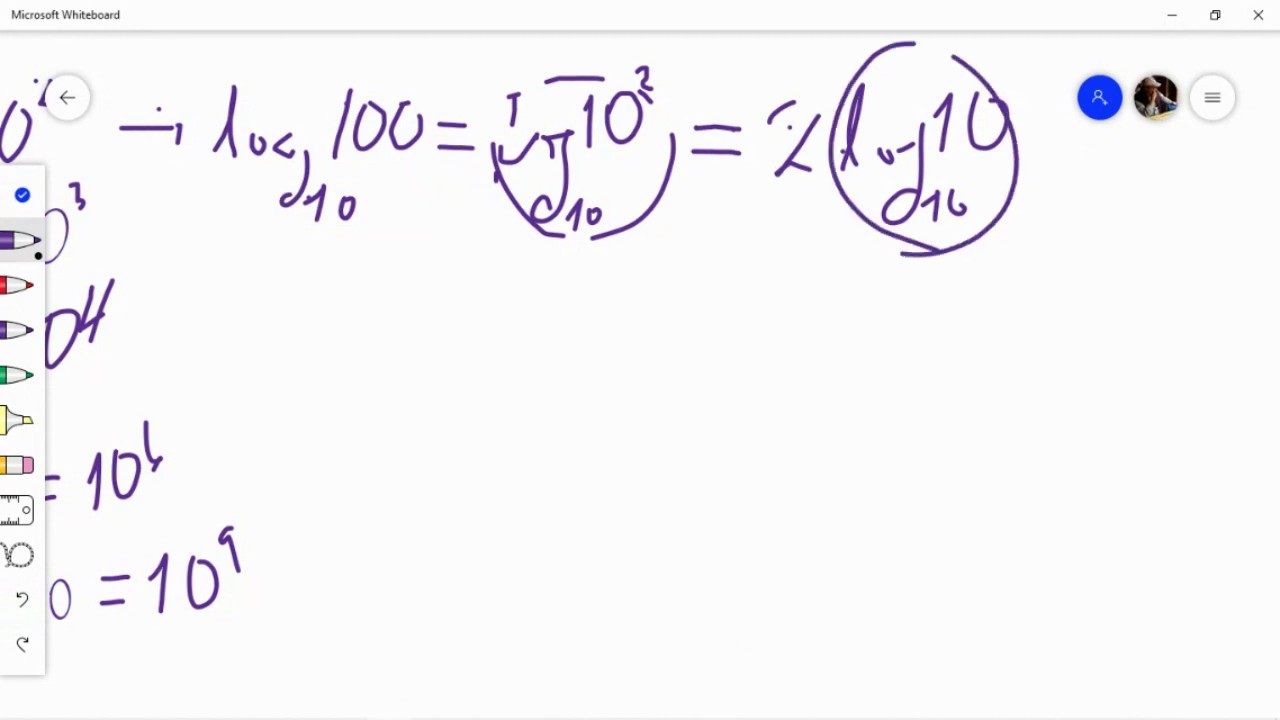
drag(1016, 36, 835, 271)
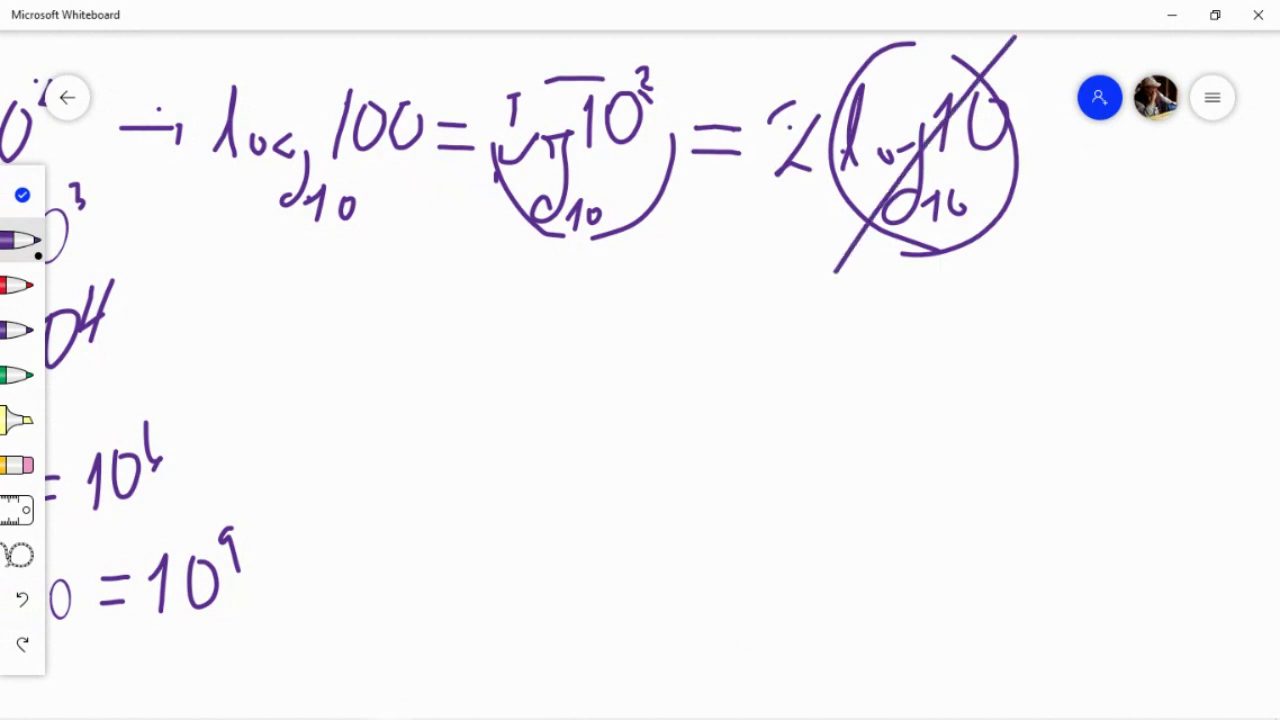
drag(808, 203, 808, 283)
drag(794, 229, 818, 204)
drag(788, 288, 818, 287)
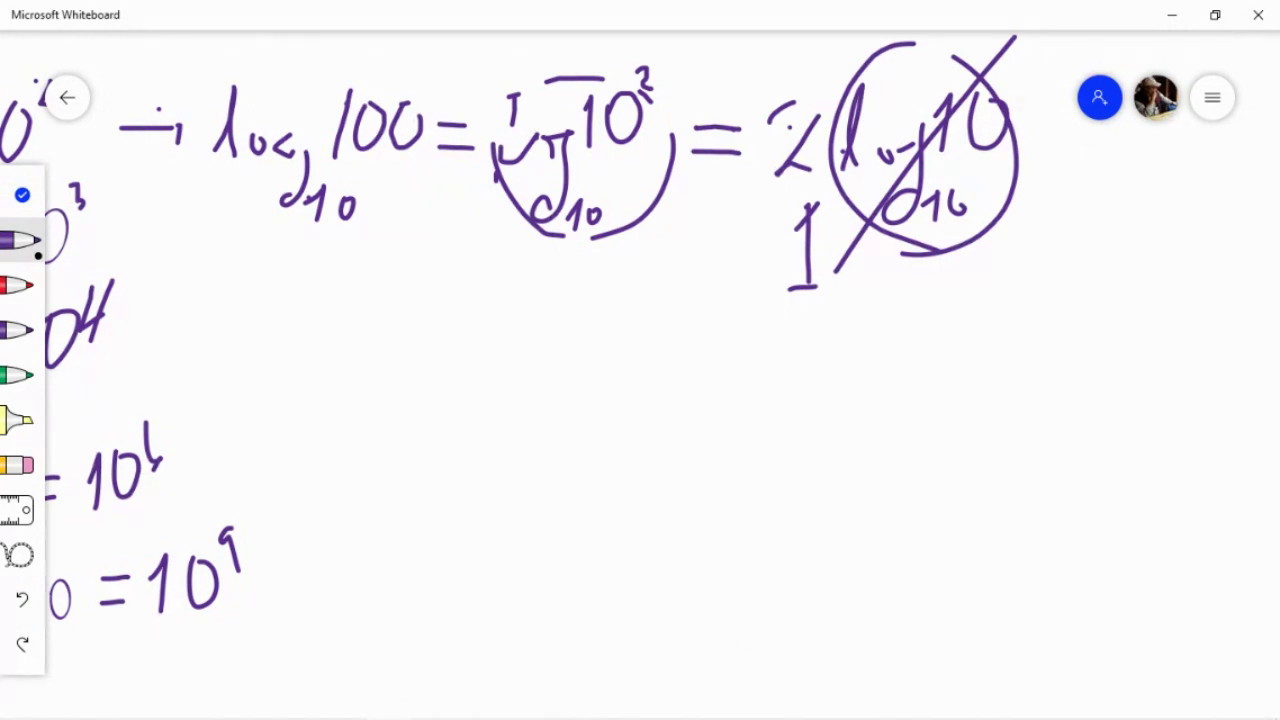
Write "10^1 = 10" beneath the struck-out logarithm, draw an arrow up to that term and circle the exponent 1.
click(813, 397)
mouse_move(850, 347)
mouse_down()
mouse_move(836, 399)
mouse_move(898, 340)
mouse_move(901, 320)
mouse_up()
mouse_move(918, 370)
mouse_down()
mouse_move(944, 363)
mouse_move(943, 389)
mouse_up()
drag(990, 344, 978, 372)
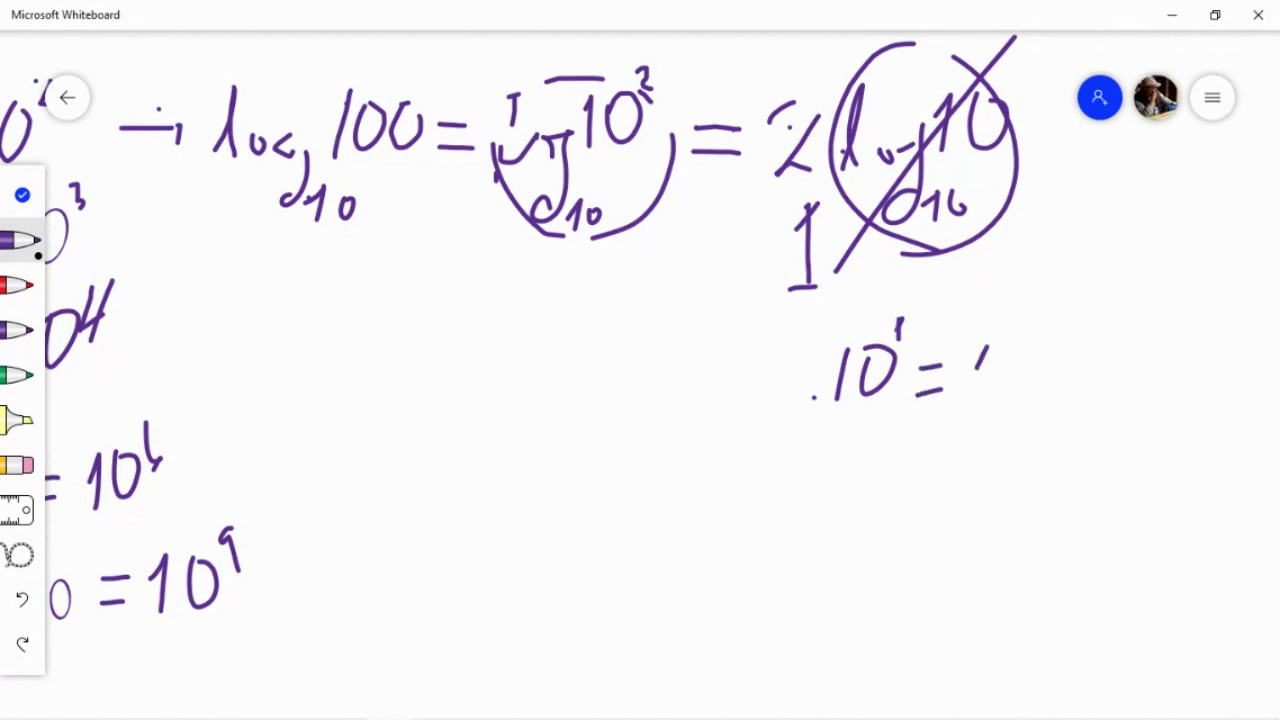
drag(996, 318, 978, 390)
drag(1042, 328, 1030, 336)
mouse_move(940, 336)
mouse_down()
mouse_move(966, 248)
mouse_move(976, 262)
mouse_up()
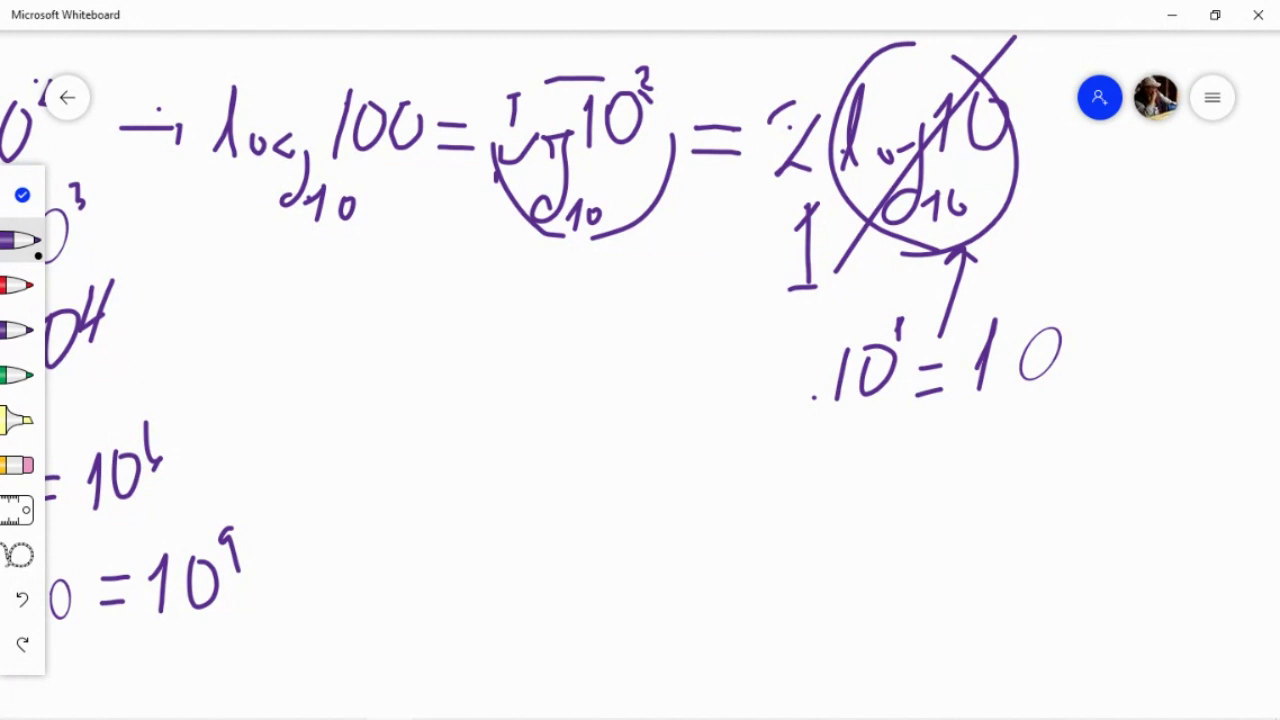
mouse_move(910, 352)
mouse_down()
mouse_move(878, 290)
mouse_move(926, 350)
mouse_up()
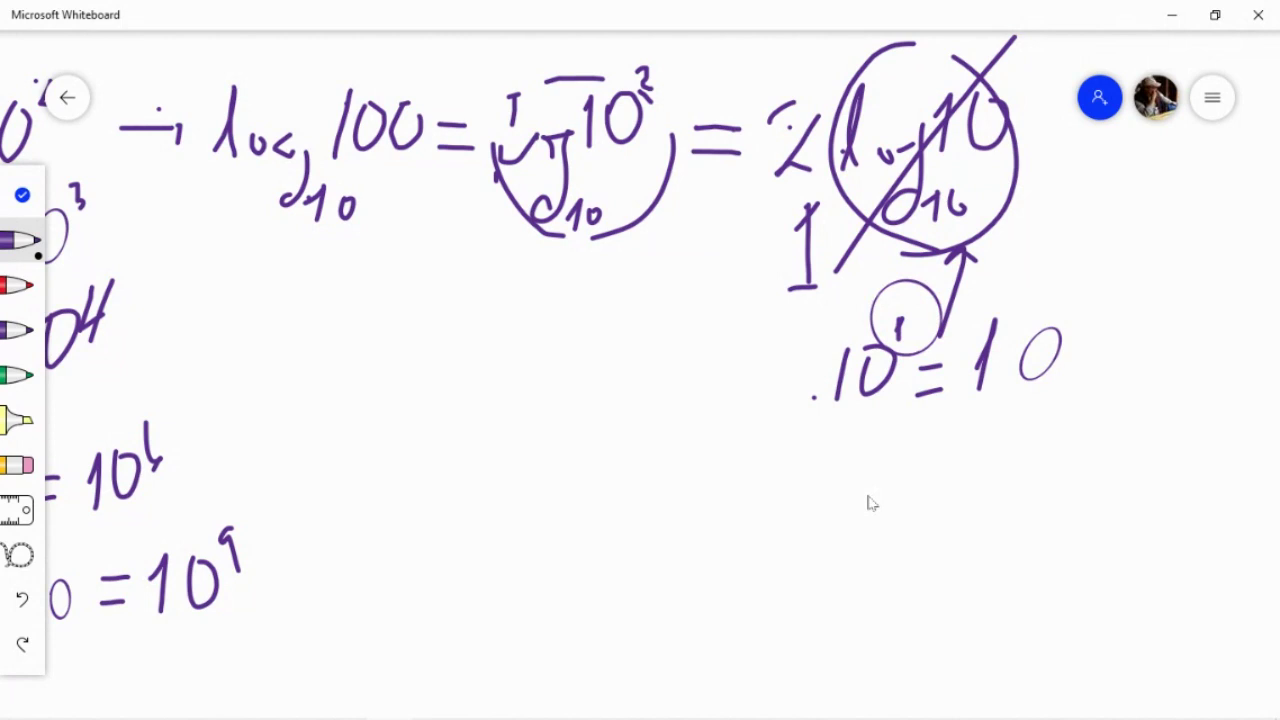
Complete the log 100 equation with "= 2" and erase the "10^1 = 10" note beneath it.
mouse_move(1044, 152)
mouse_down()
mouse_move(1082, 130)
mouse_move(1154, 172)
mouse_up()
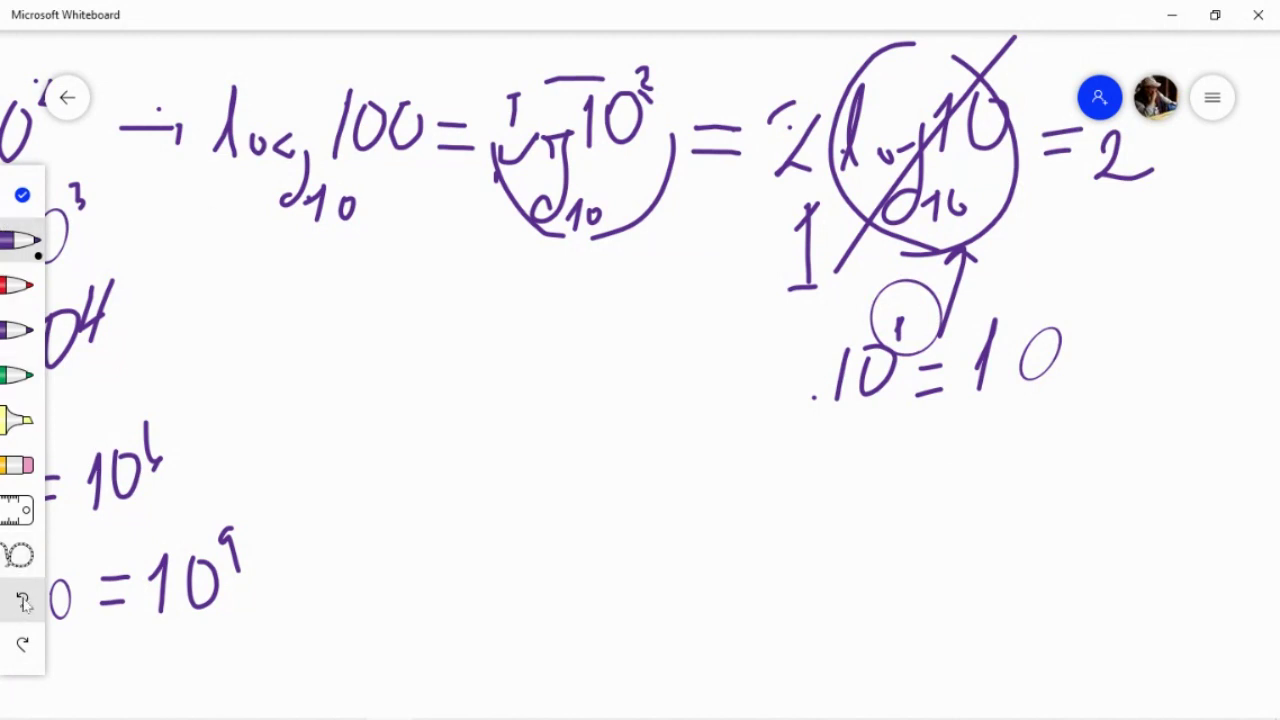
click(14, 455)
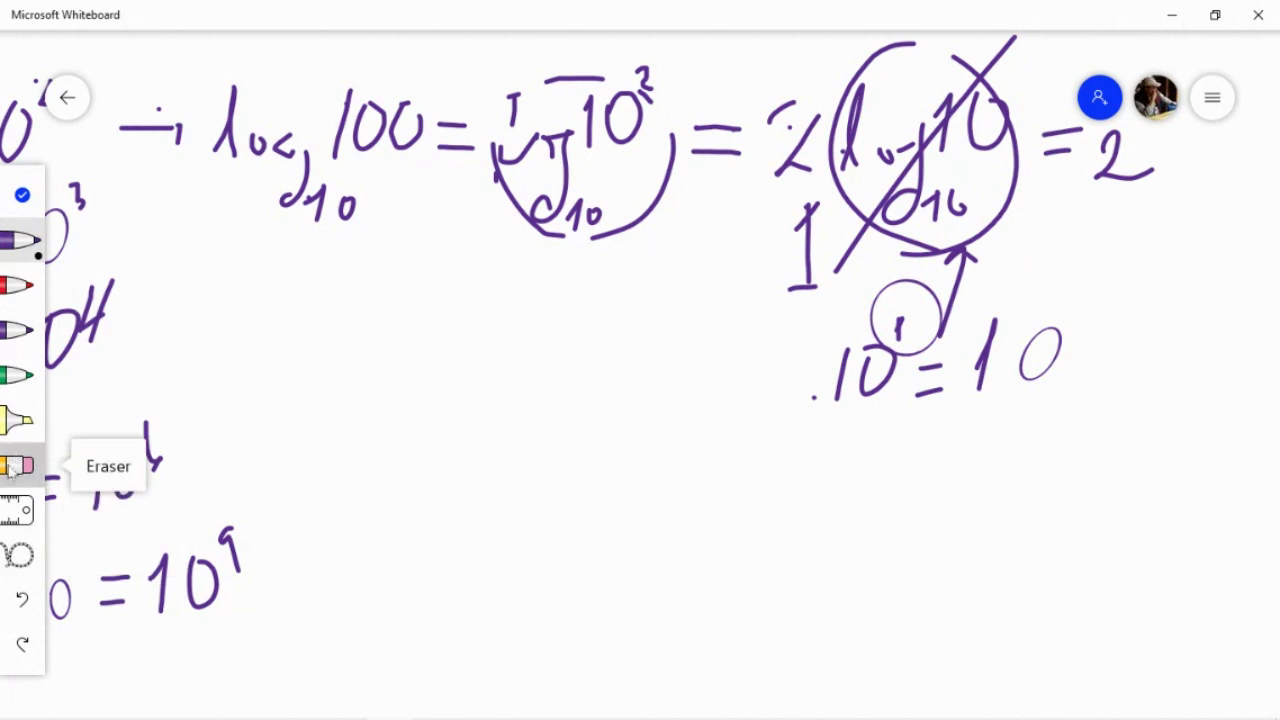
mouse_move(888, 348)
mouse_down()
mouse_move(880, 378)
mouse_move(811, 240)
mouse_move(823, 351)
mouse_move(931, 277)
mouse_move(853, 402)
mouse_move(903, 317)
mouse_move(974, 277)
mouse_move(963, 280)
mouse_up()
mouse_move(839, 380)
mouse_down()
mouse_move(1006, 340)
mouse_move(997, 323)
mouse_up()
mouse_move(1022, 388)
mouse_down()
mouse_move(889, 400)
mouse_move(926, 406)
mouse_move(808, 402)
mouse_up()
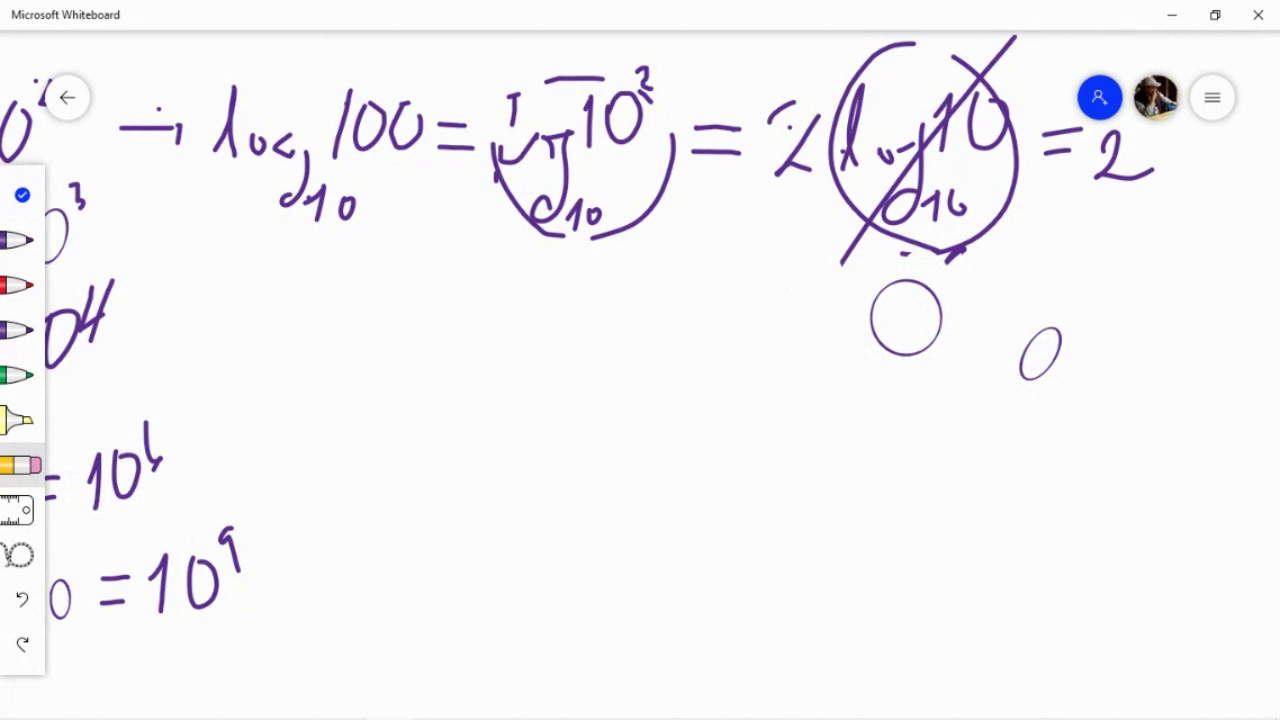
Draw a purple arrow after the 10^4 term and write "log 10,000 =" with base 10 beside it.
click(16, 285)
click(18, 240)
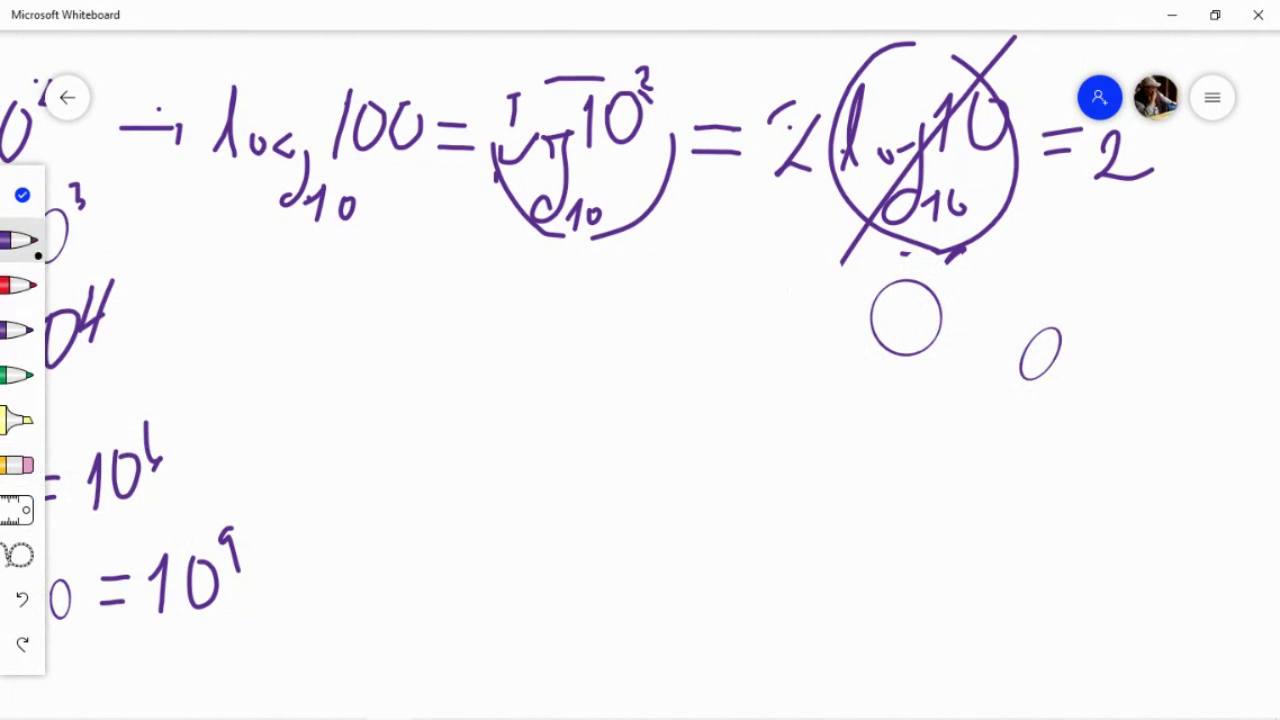
drag(142, 320, 196, 320)
mouse_move(172, 304)
mouse_down()
mouse_move(194, 318)
mouse_move(178, 348)
mouse_up()
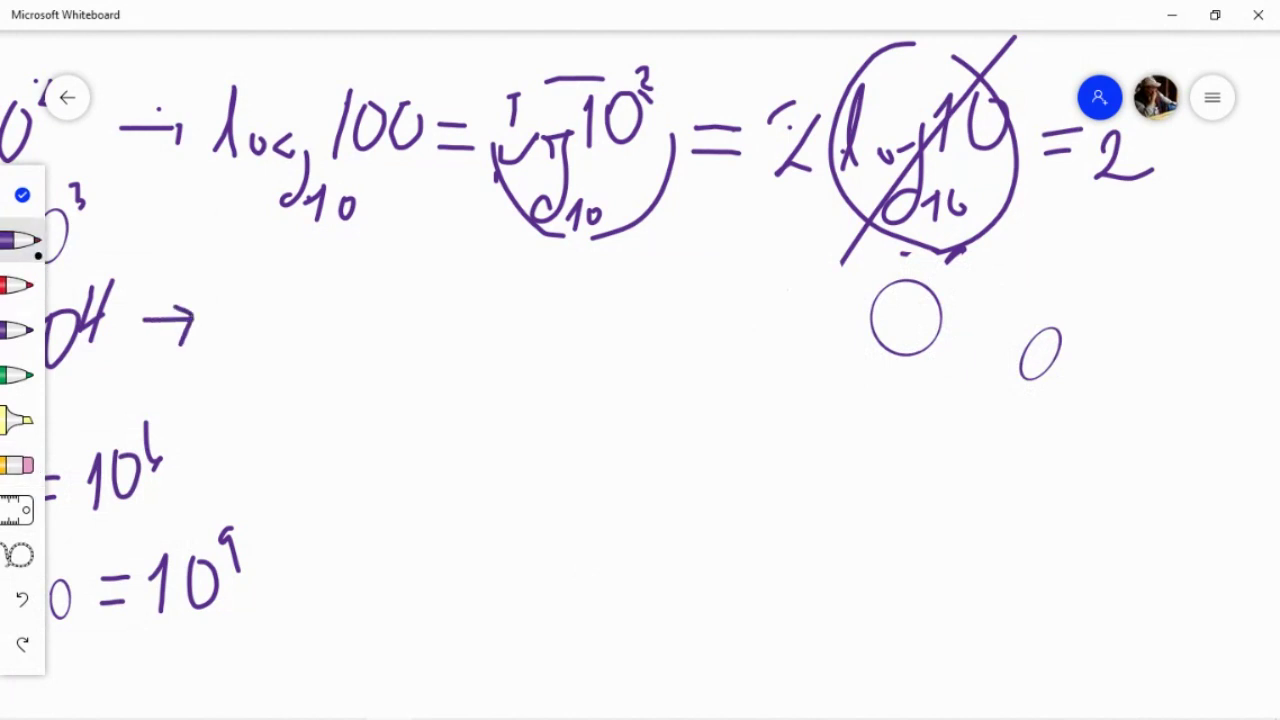
drag(234, 300, 228, 366)
mouse_move(250, 280)
mouse_down()
mouse_move(238, 356)
mouse_move(270, 342)
mouse_move(268, 394)
mouse_move(299, 418)
mouse_move(321, 387)
mouse_up()
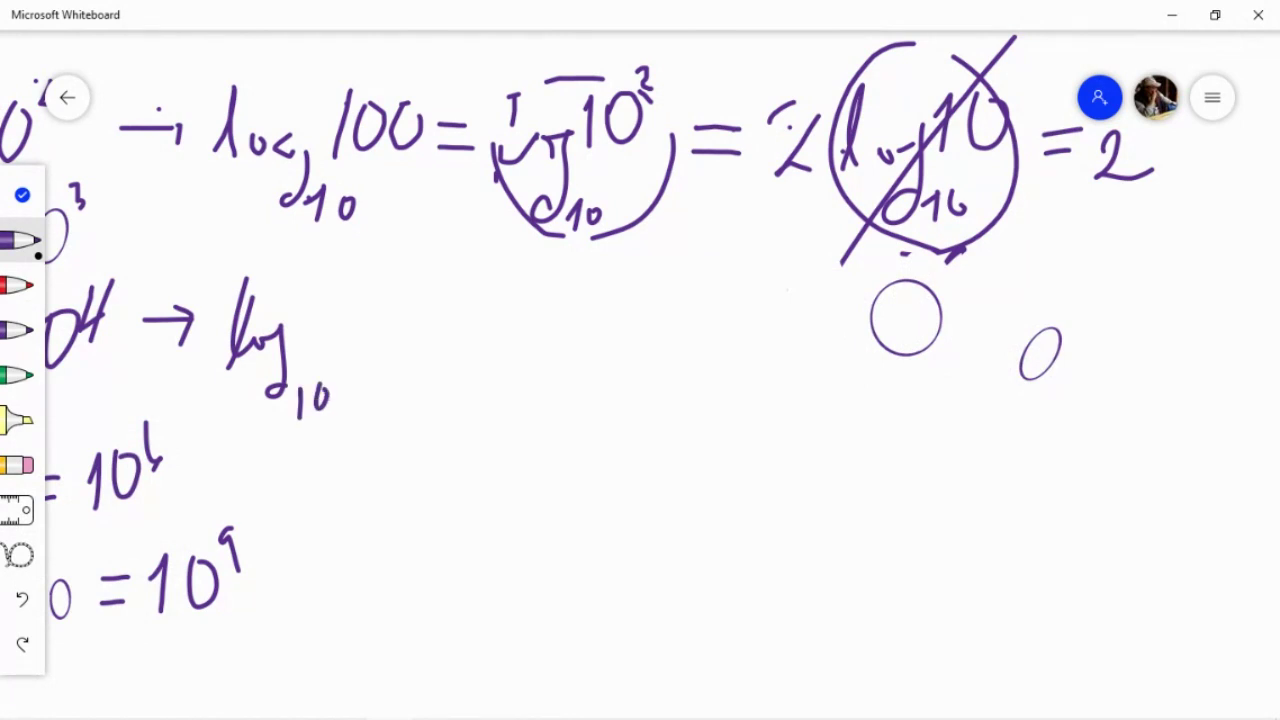
mouse_move(305, 300)
mouse_down()
mouse_move(297, 345)
mouse_move(330, 311)
mouse_move(346, 343)
mouse_move(366, 304)
mouse_move(393, 302)
mouse_move(424, 330)
mouse_move(427, 306)
mouse_move(494, 318)
mouse_move(498, 346)
mouse_up()
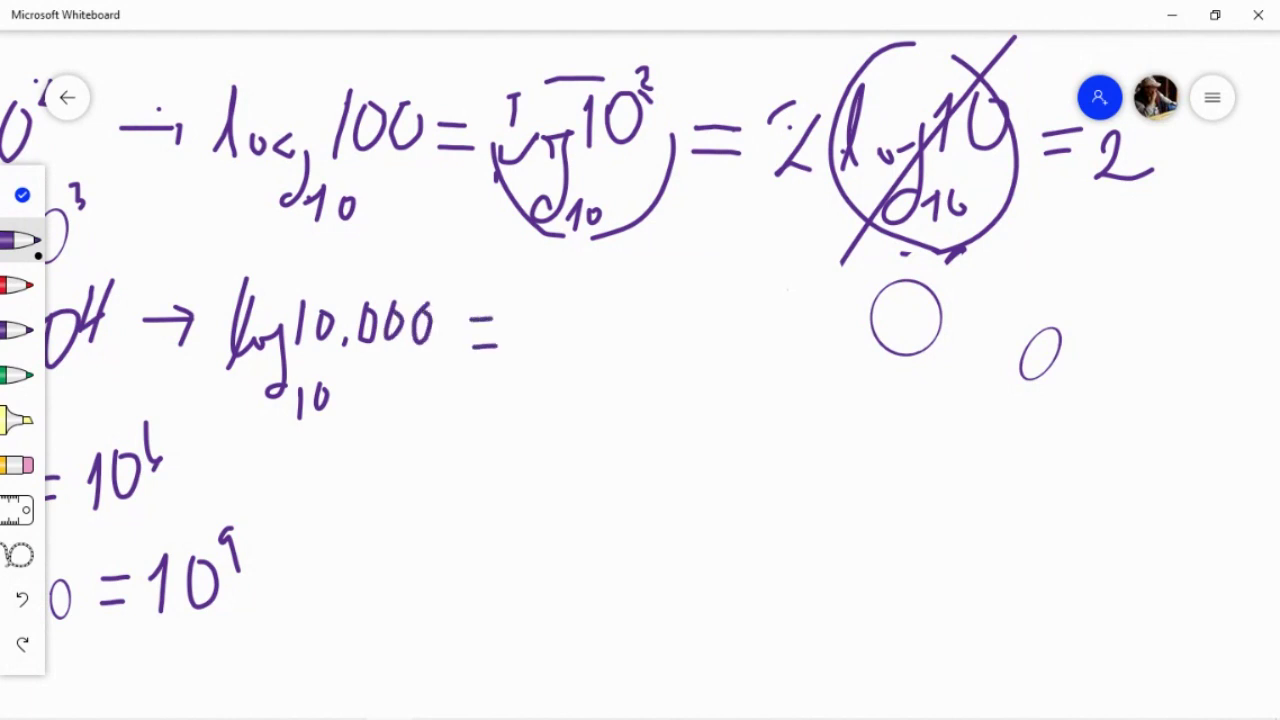
Complete the log 10,000 equation with "log 10^4 = 4", writing the logarithm in base 10.
mouse_move(545, 286)
mouse_down()
mouse_move(544, 352)
mouse_move(600, 318)
mouse_move(580, 410)
mouse_move(619, 404)
mouse_move(640, 383)
mouse_up()
drag(620, 300, 632, 326)
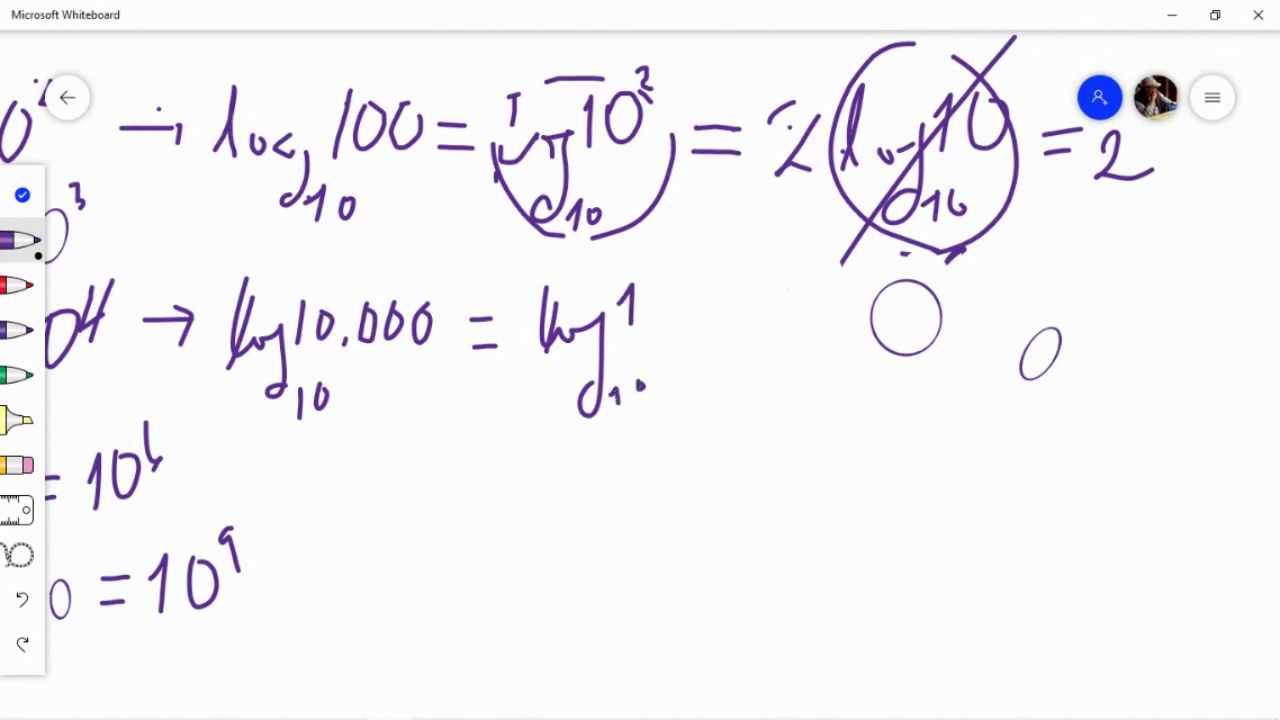
mouse_move(664, 286)
mouse_down()
mouse_move(652, 318)
mouse_move(664, 286)
mouse_up()
mouse_move(697, 260)
mouse_down()
mouse_move(689, 281)
mouse_move(706, 279)
mouse_up()
mouse_move(710, 250)
mouse_down()
mouse_move(710, 300)
mouse_move(776, 323)
mouse_move(782, 351)
mouse_up()
mouse_move(822, 283)
mouse_down()
mouse_move(812, 330)
mouse_move(848, 330)
mouse_up()
drag(843, 283, 836, 380)
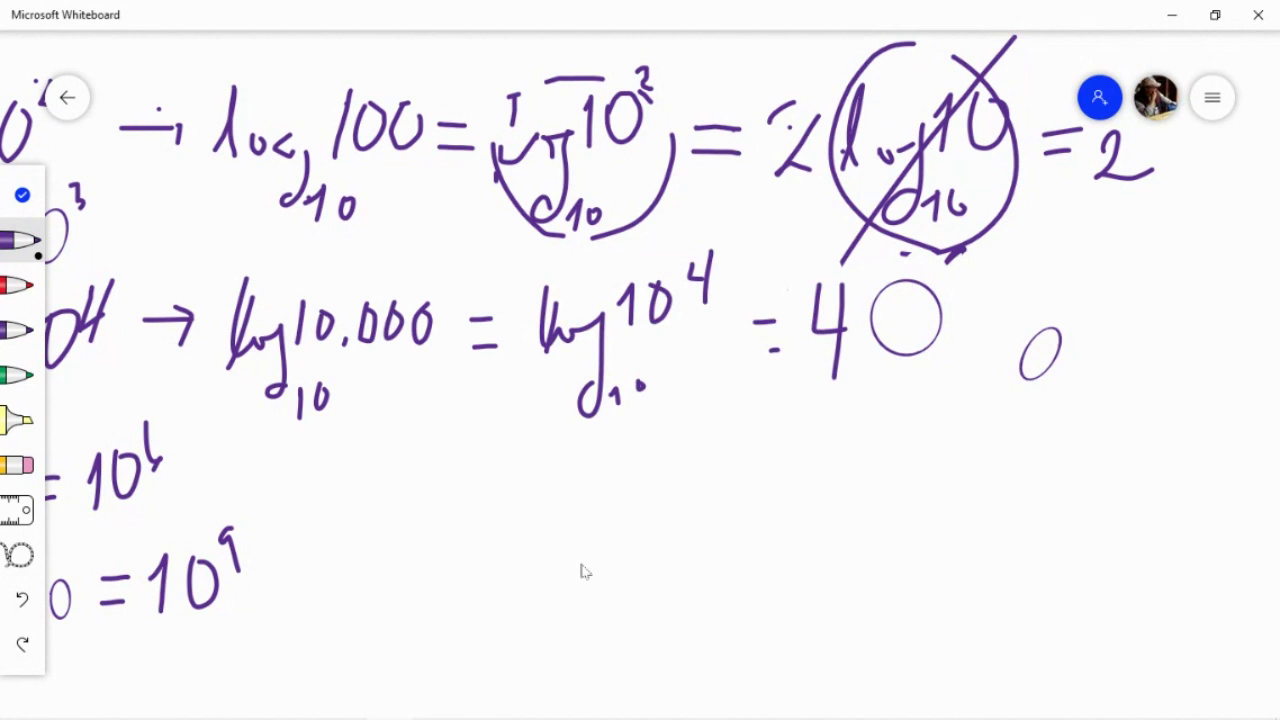
Extend the "1,000,000 = 10^6" line with "= log 10^6 = 6" in base 10.
mouse_move(208, 467)
mouse_down()
mouse_move(235, 466)
mouse_move(236, 483)
mouse_up()
click(21, 195)
drag(270, 545, 657, 452)
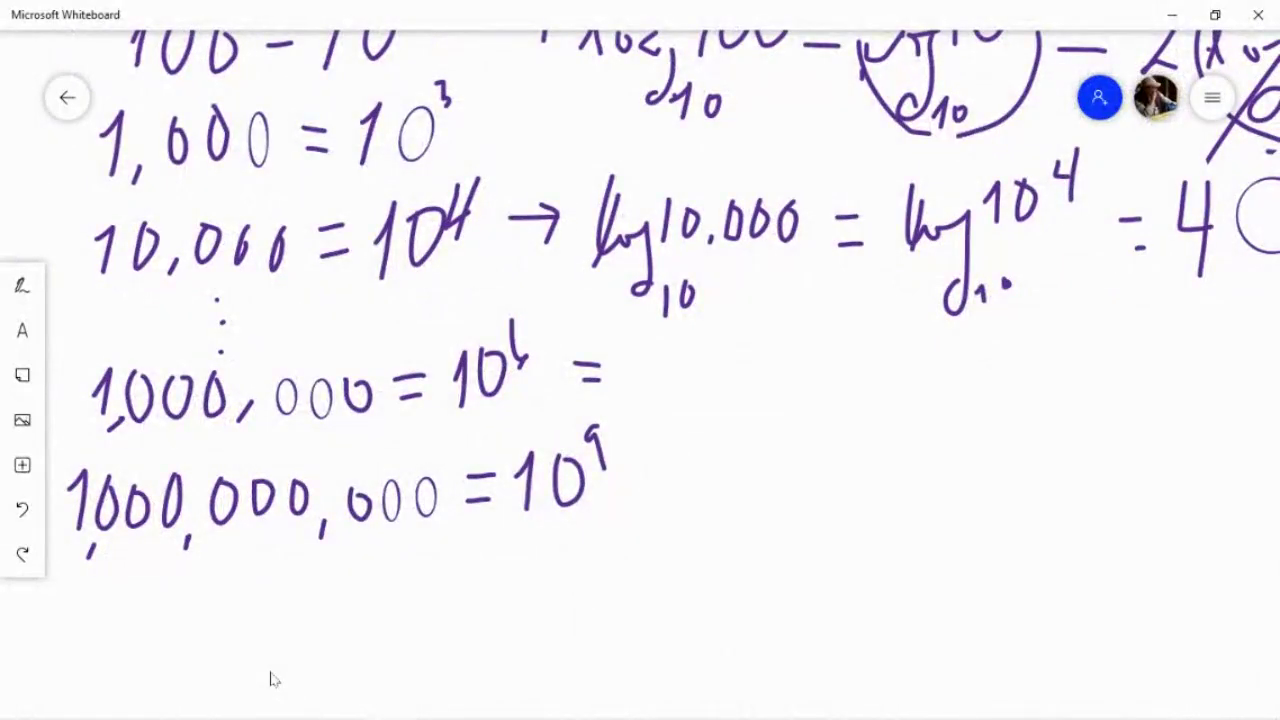
scroll(270, 680, down, 2)
scroll(270, 680, up, 2)
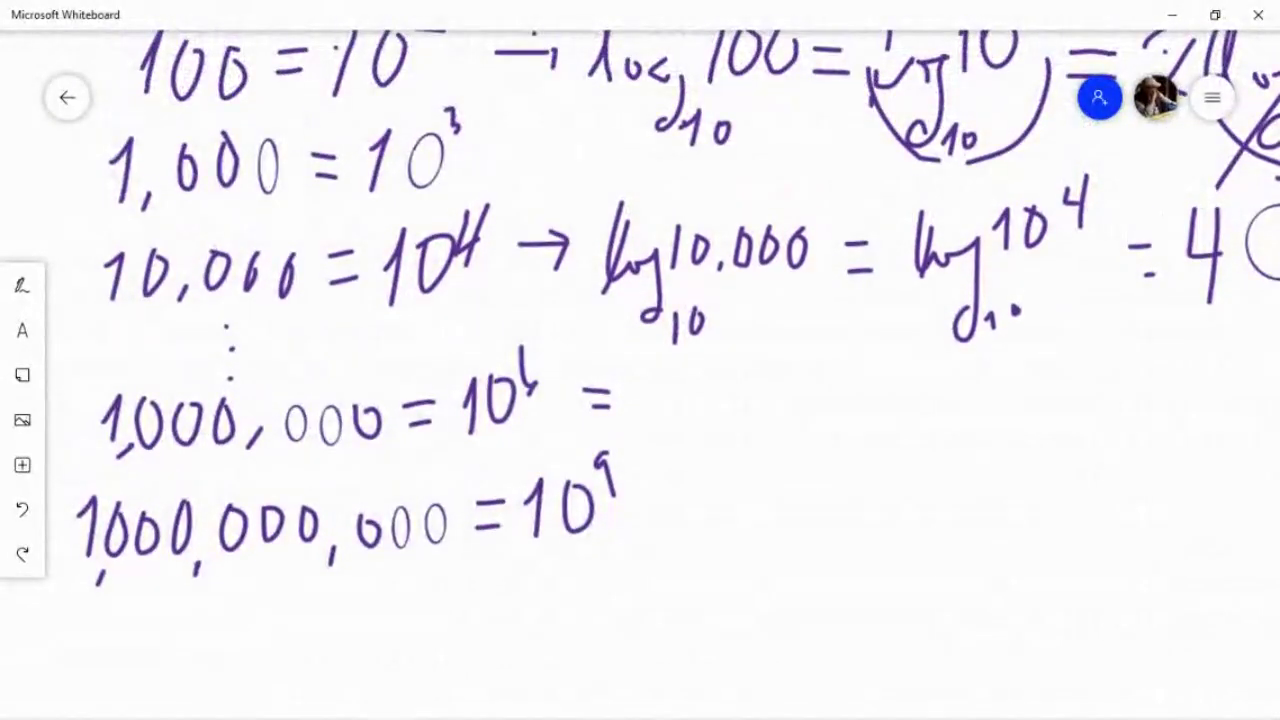
click(22, 285)
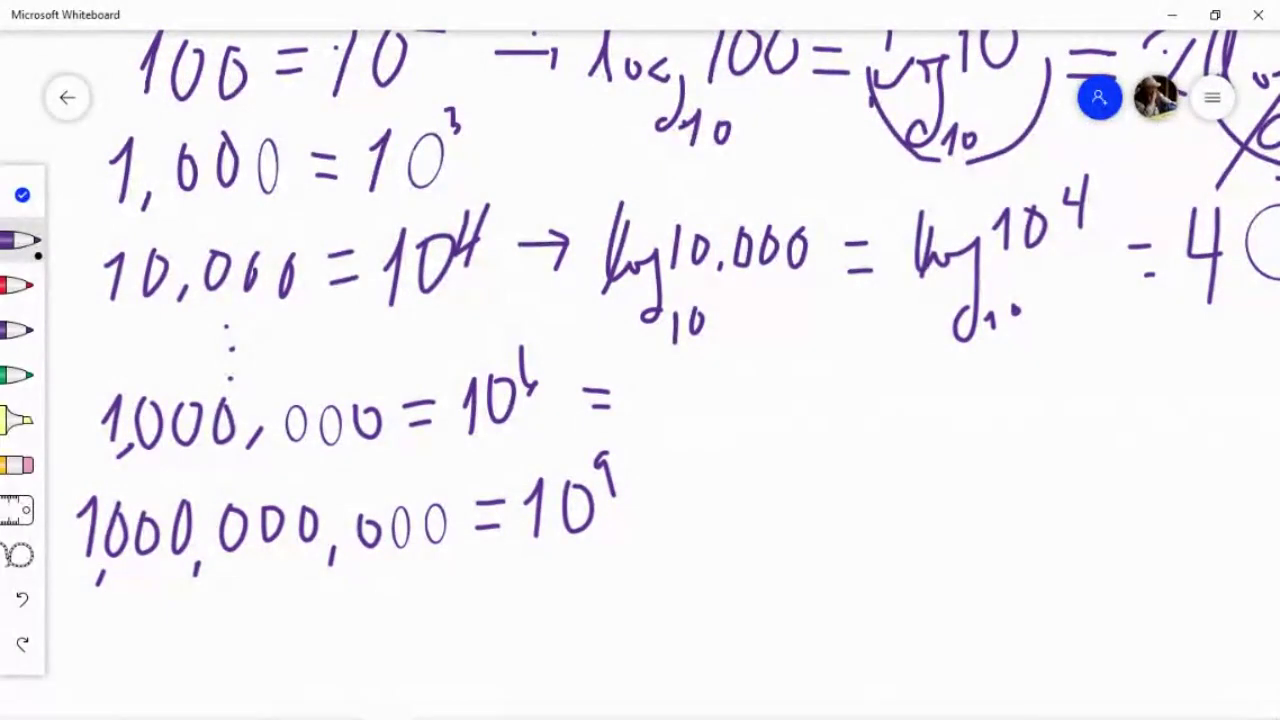
mouse_move(672, 432)
mouse_down()
mouse_move(724, 388)
mouse_move(745, 440)
mouse_move(776, 436)
mouse_move(776, 452)
mouse_up()
drag(798, 432, 805, 440)
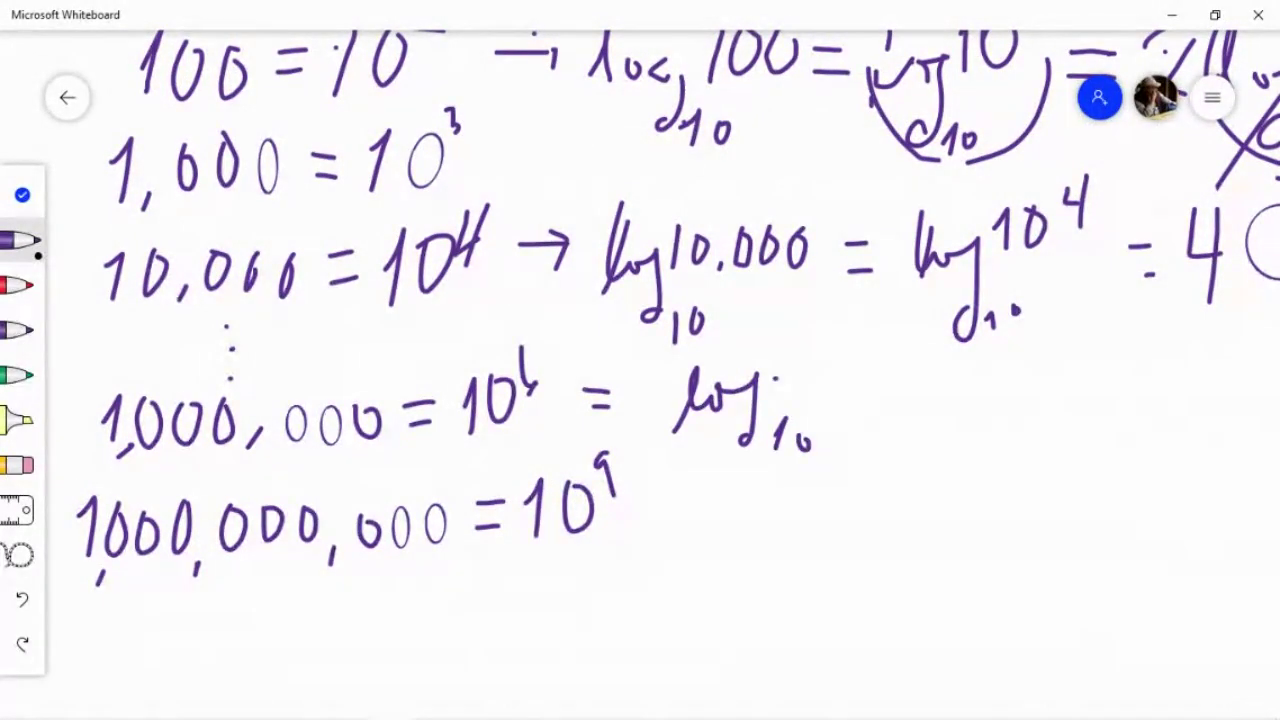
drag(778, 380, 790, 406)
mouse_move(836, 356)
mouse_down()
mouse_move(822, 404)
mouse_move(852, 362)
mouse_up()
drag(880, 316, 874, 348)
mouse_move(912, 390)
mouse_down()
mouse_move(940, 390)
mouse_move(944, 412)
mouse_up()
drag(1016, 352, 1002, 414)
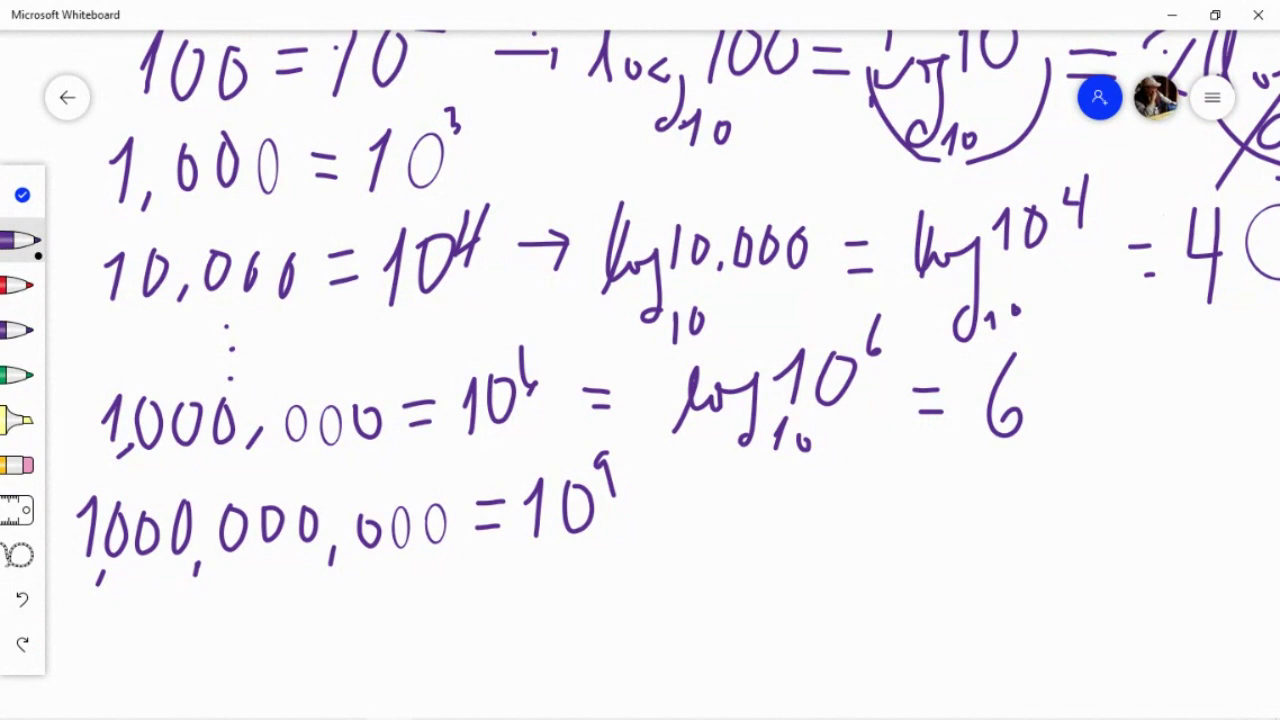
Extend the "1,000,000,000 = 10^9" line with "= log 10^9 = 9" in base 10.
mouse_move(648, 522)
mouse_down()
mouse_move(678, 524)
mouse_move(676, 544)
mouse_up()
mouse_move(732, 574)
mouse_down()
mouse_move(744, 528)
mouse_move(758, 548)
mouse_move(796, 526)
mouse_move(782, 562)
mouse_move(822, 586)
mouse_move(846, 566)
mouse_up()
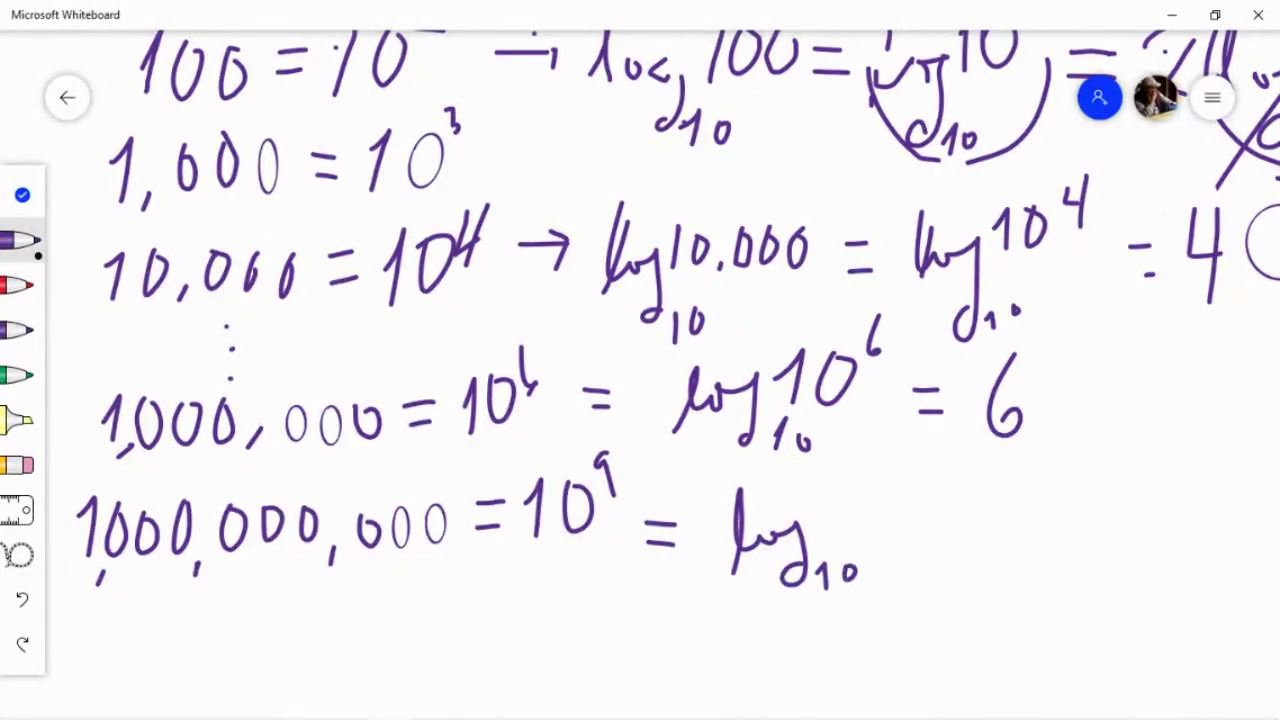
drag(814, 490, 822, 520)
drag(858, 478, 856, 476)
mouse_move(894, 450)
mouse_down()
mouse_move(880, 458)
mouse_move(888, 500)
mouse_move(956, 494)
mouse_up()
drag(946, 522, 966, 516)
mouse_move(1032, 478)
mouse_down()
mouse_move(1004, 500)
mouse_move(1036, 552)
mouse_up()
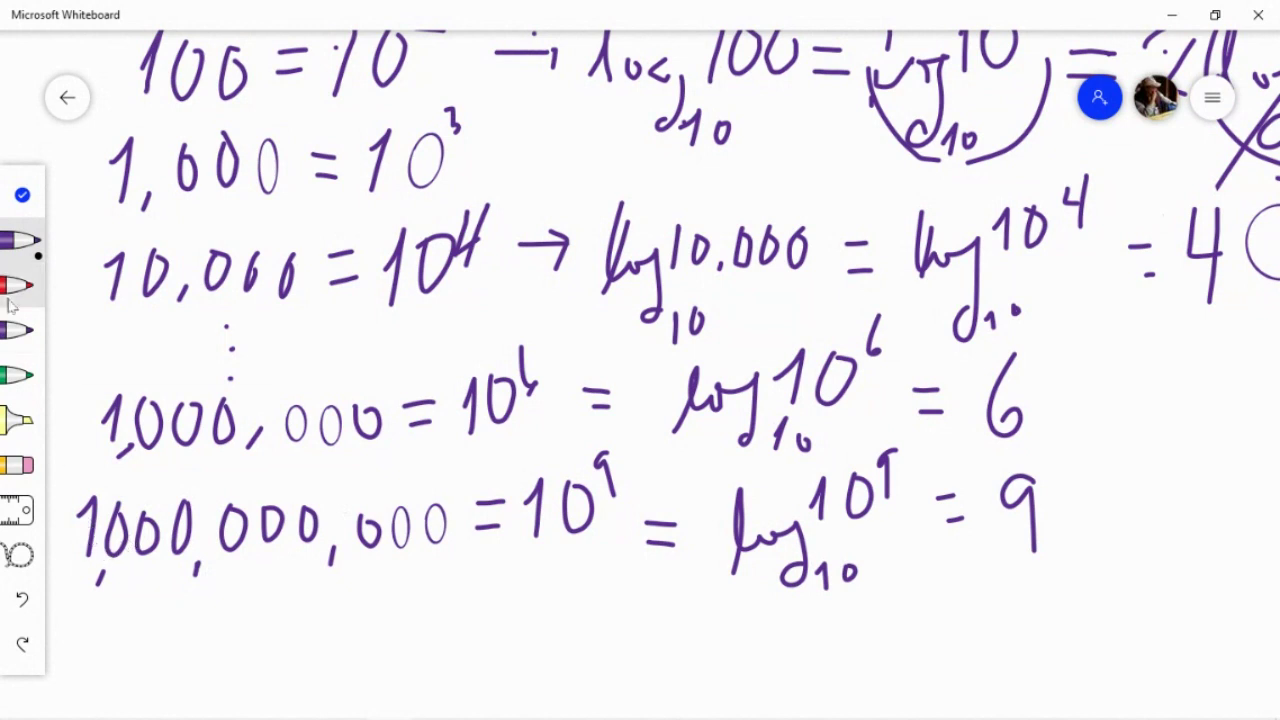
Draw a long horizontal purple line in the empty space beneath the 10^9 equation and circle its left end twice.
click(28, 204)
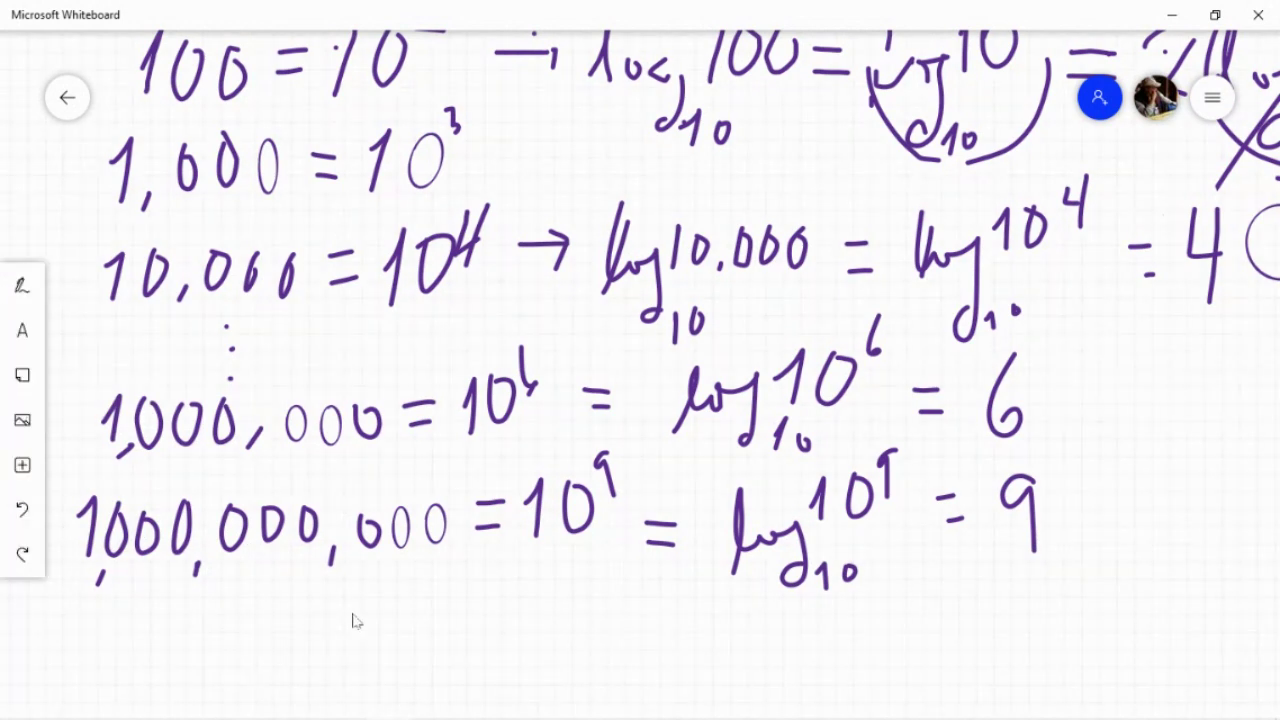
drag(355, 621, 361, 590)
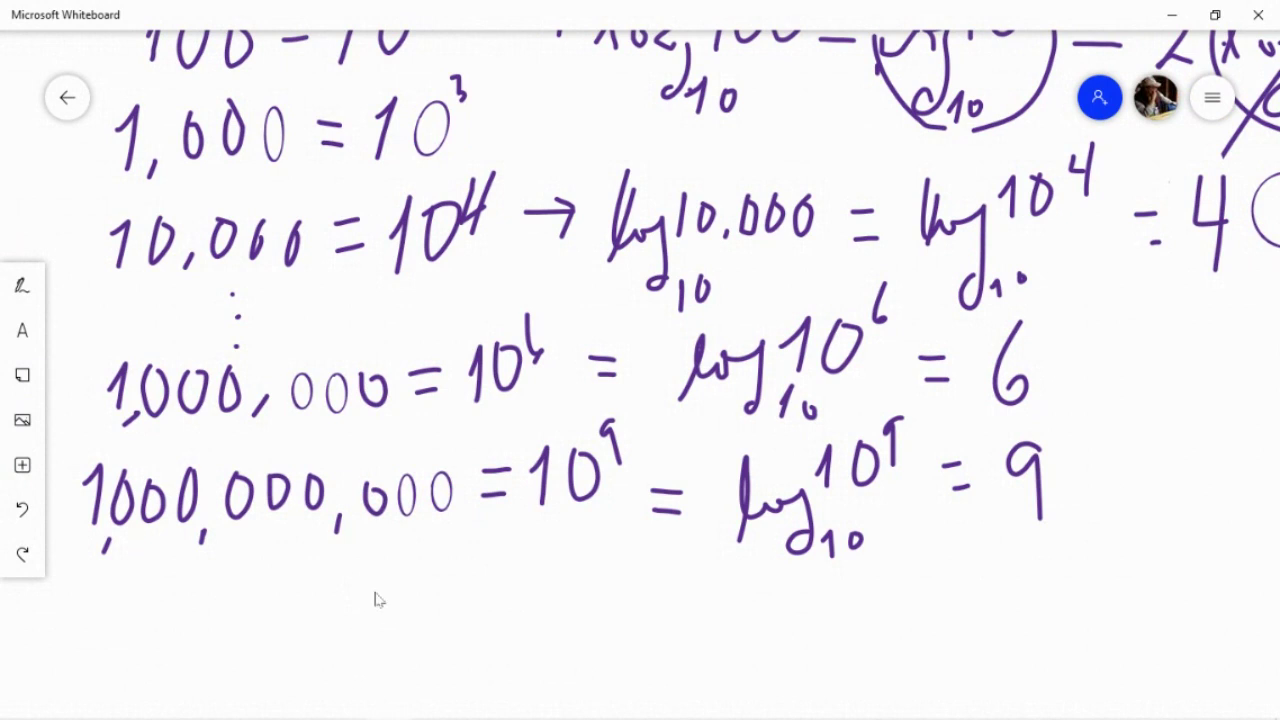
drag(377, 649, 381, 487)
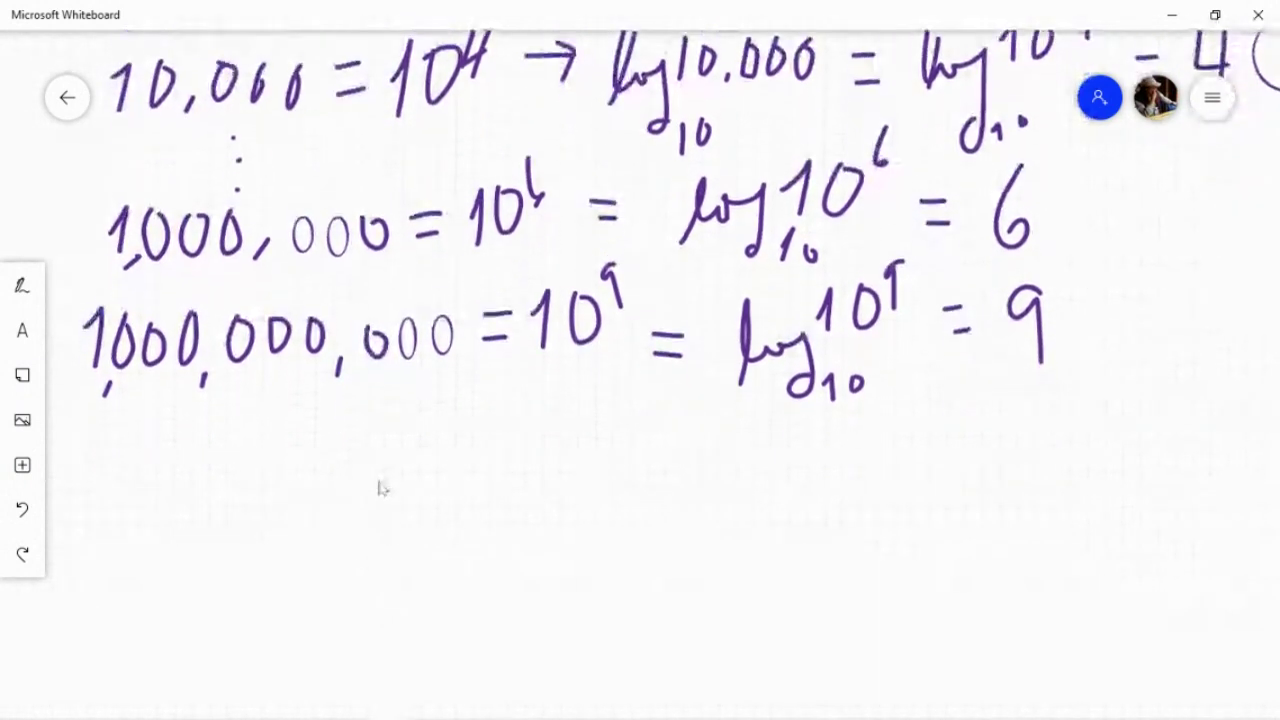
mouse_move(675, 717)
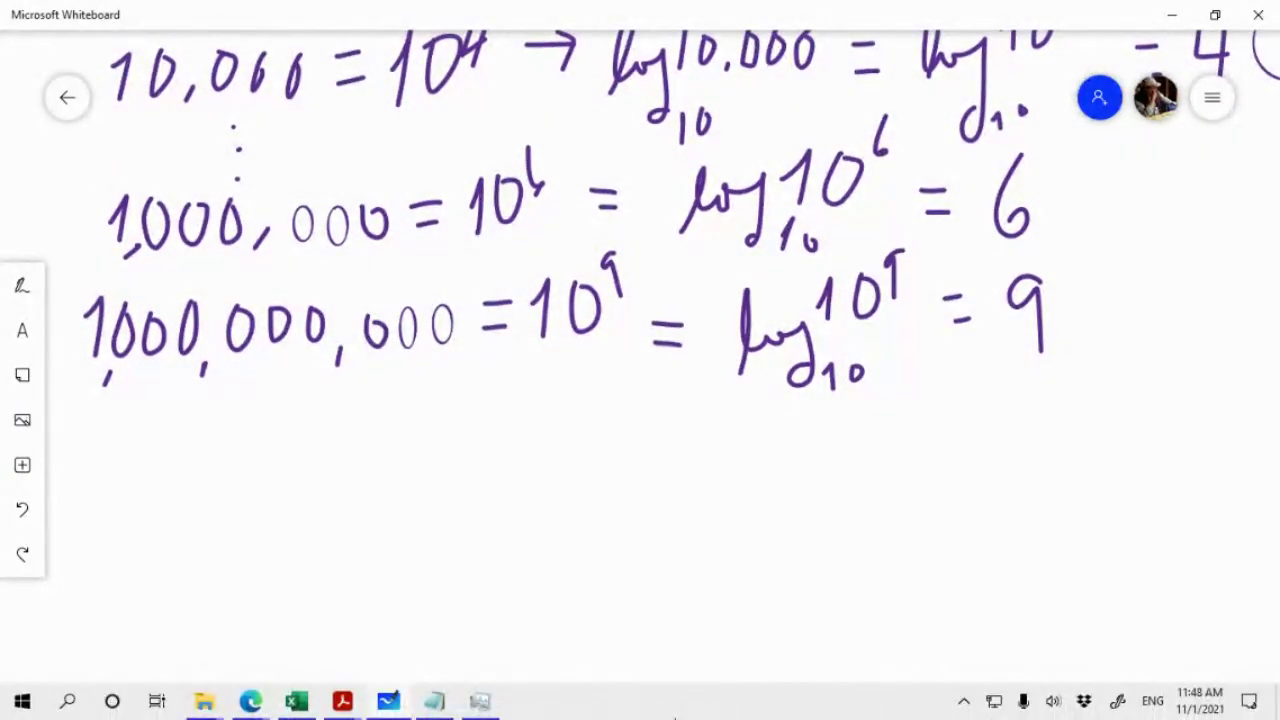
mouse_move(476, 708)
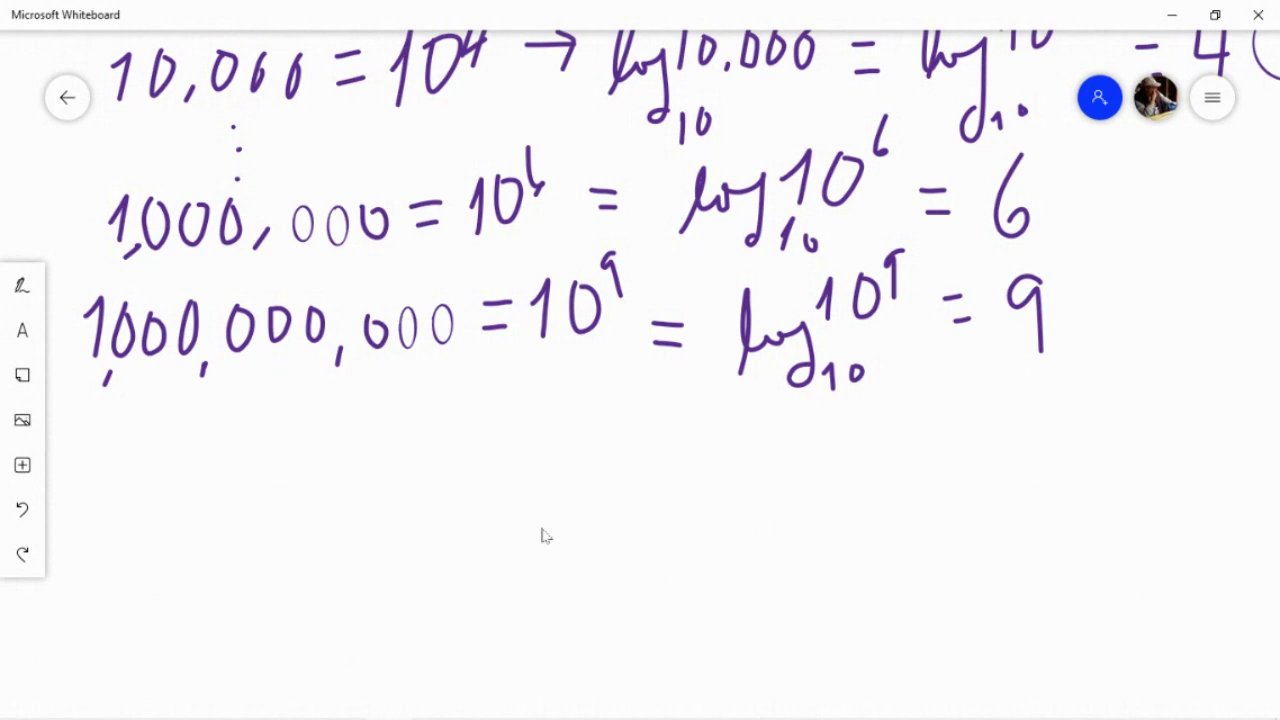
click(22, 285)
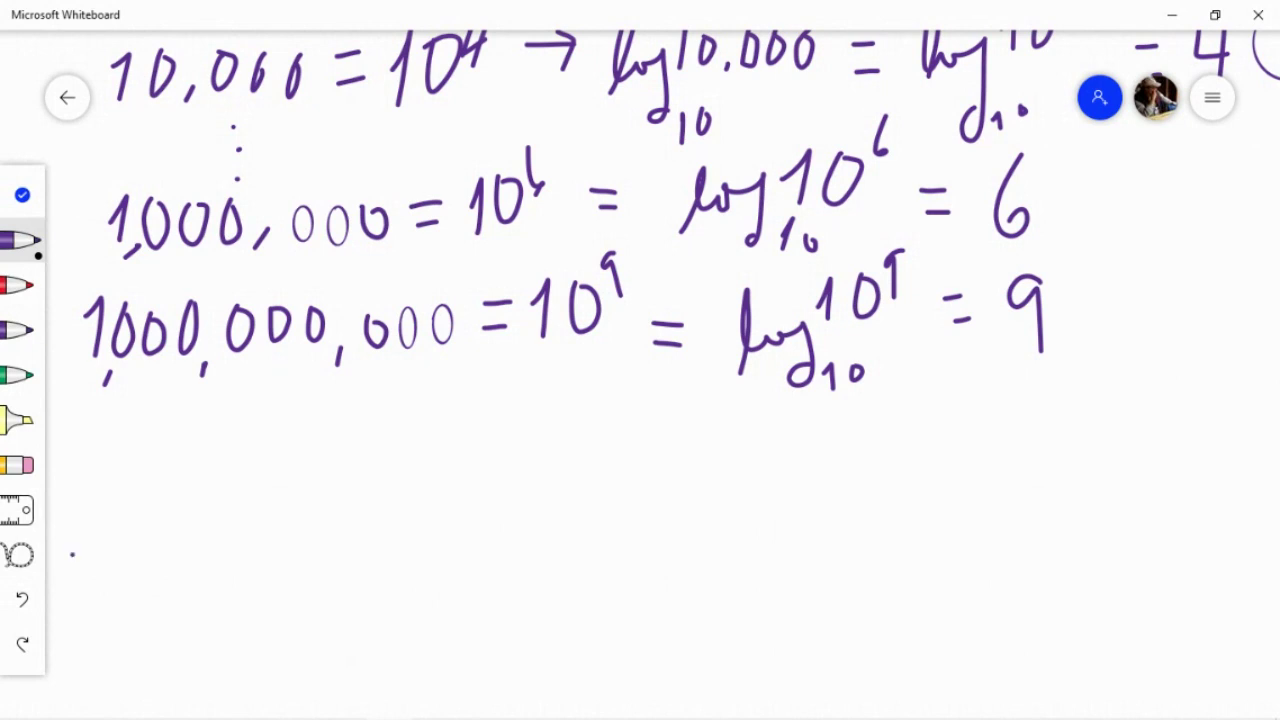
drag(72, 554, 1222, 547)
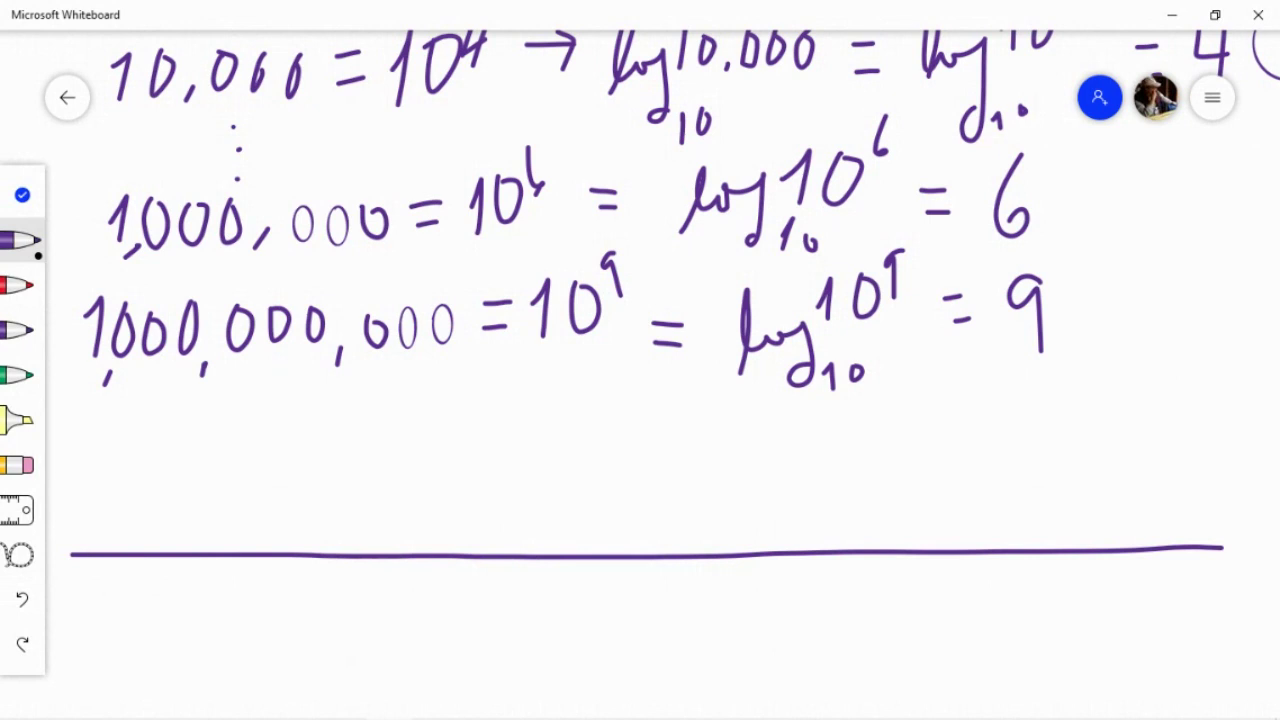
mouse_move(62, 566)
mouse_down()
mouse_move(76, 551)
mouse_move(77, 572)
mouse_up()
mouse_move(80, 528)
mouse_down()
mouse_move(66, 530)
mouse_move(78, 592)
mouse_move(96, 542)
mouse_move(82, 528)
mouse_up()
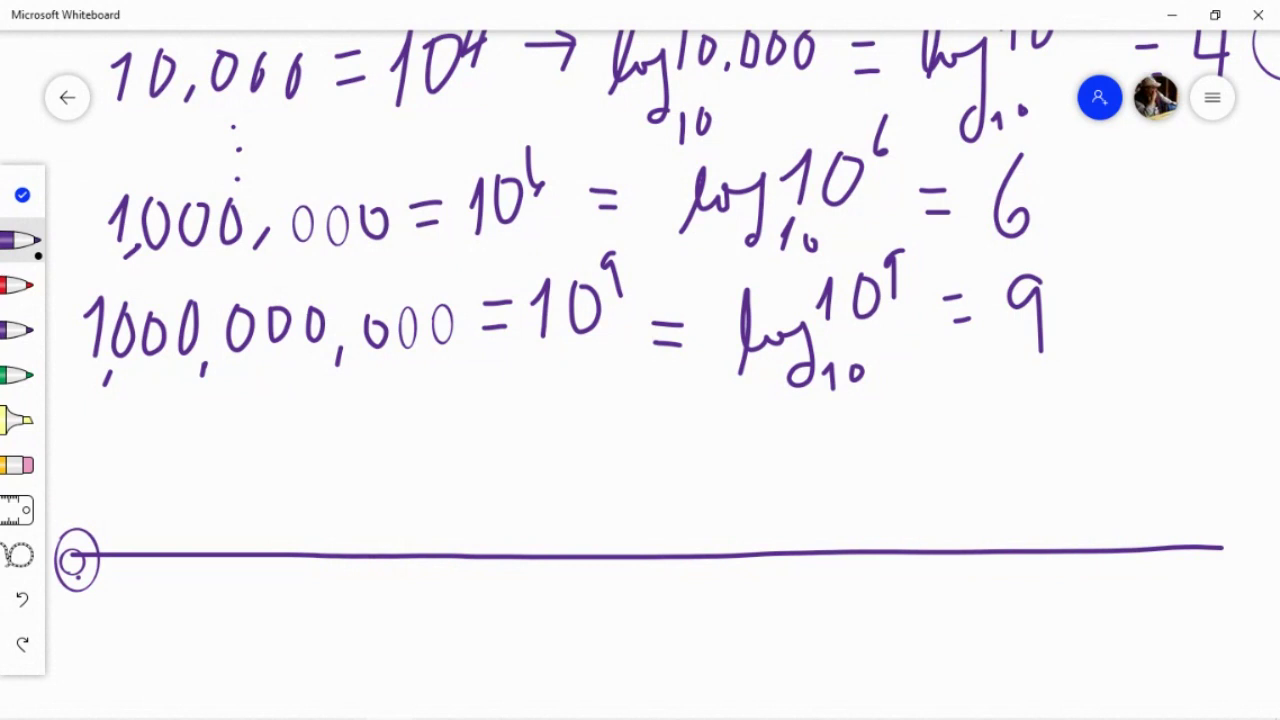
Draw a small circle on the purple line near its left end and write "SUN" above the double-circled point.
mouse_move(150, 542)
mouse_down()
mouse_move(160, 572)
mouse_move(150, 557)
mouse_up()
click(22, 598)
mouse_move(146, 540)
mouse_down()
mouse_move(157, 563)
mouse_move(146, 556)
mouse_up()
mouse_move(66, 497)
mouse_down()
mouse_move(72, 566)
mouse_move(110, 490)
mouse_up()
mouse_move(120, 490)
mouse_down()
mouse_move(130, 474)
mouse_move(140, 490)
mouse_up()
drag(134, 488, 142, 446)
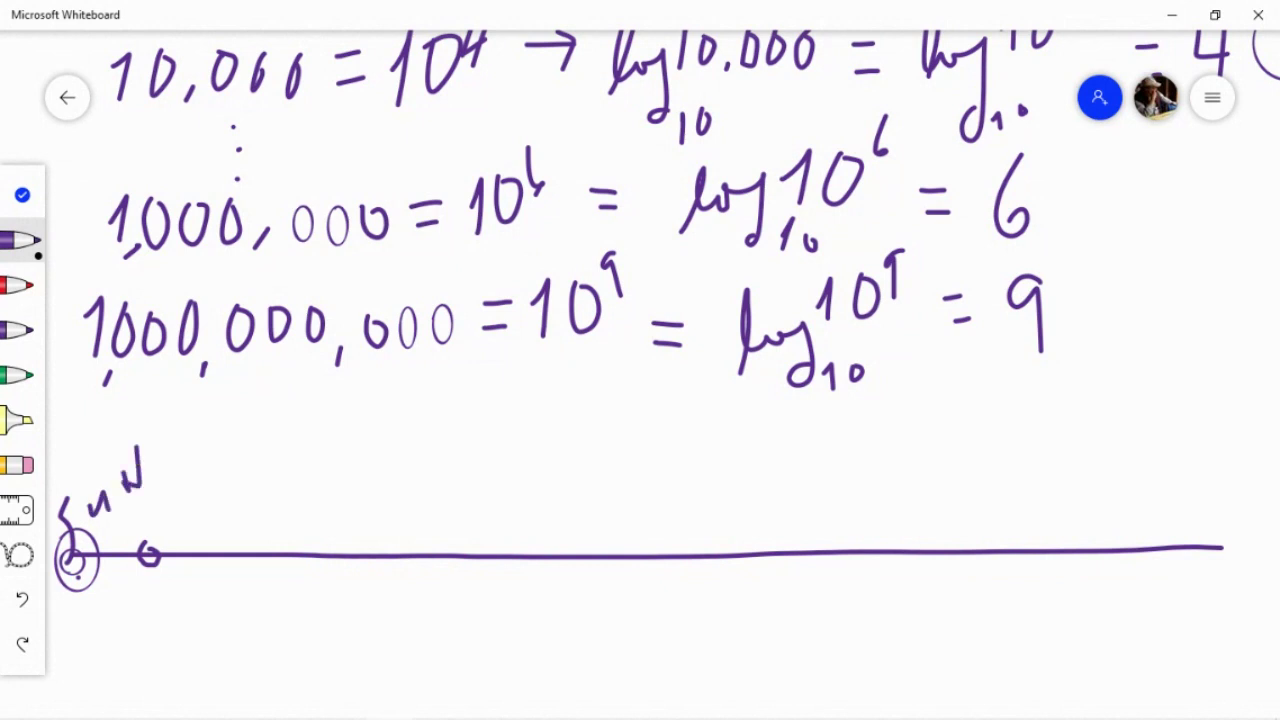
Label the small circle "E" and draw a brace beneath the line between the Sun and that circle.
mouse_move(160, 505)
mouse_down()
mouse_move(154, 533)
mouse_move(168, 496)
mouse_move(176, 510)
mouse_up()
drag(158, 534, 176, 525)
mouse_move(84, 570)
mouse_down()
mouse_move(114, 610)
mouse_move(152, 572)
mouse_up()
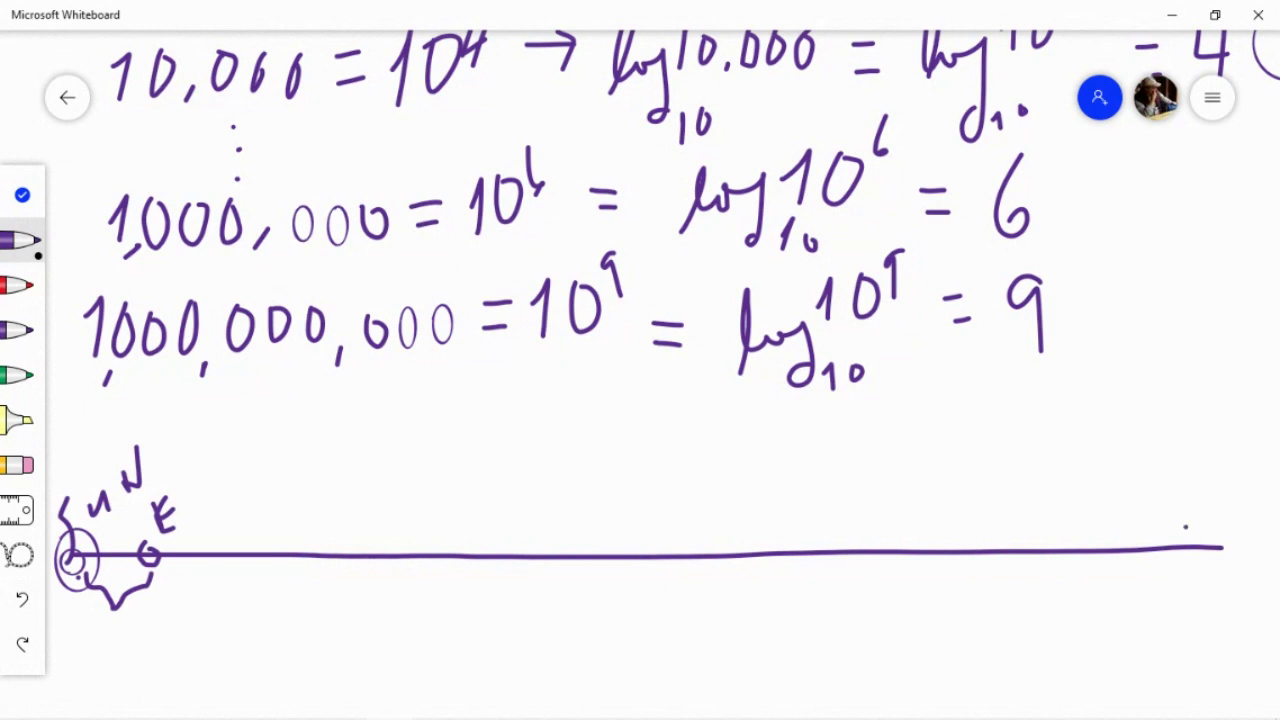
Mark the far right end of the line with a vertical tick and label it "Andr G".
drag(1185, 527, 1188, 586)
mouse_move(1145, 492)
mouse_down()
mouse_move(1156, 416)
mouse_move(1164, 472)
mouse_move(1212, 442)
mouse_move(1220, 382)
mouse_up()
mouse_move(1238, 436)
mouse_down()
mouse_move(1246, 406)
mouse_move(1267, 434)
mouse_up()
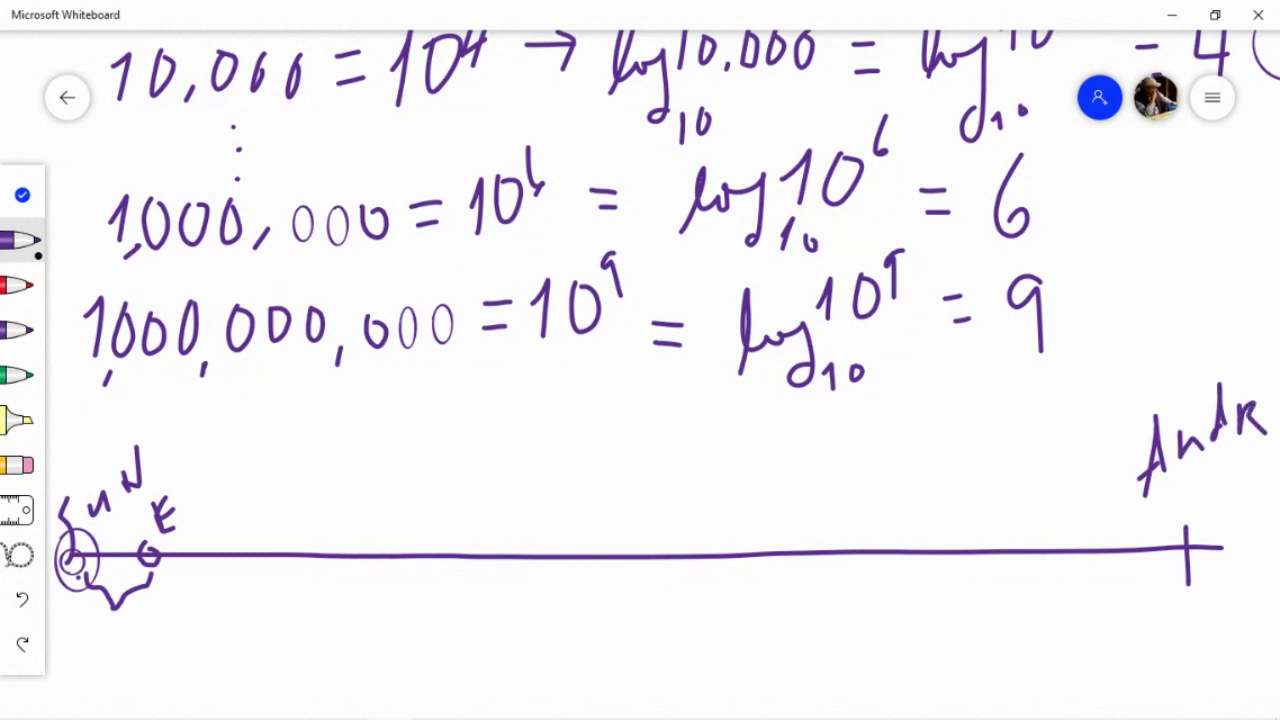
mouse_move(1196, 476)
mouse_down()
mouse_move(1181, 522)
mouse_move(1214, 518)
mouse_up()
Draw vertical tick marks along the line at the Sun, at the Earth and at roughly equal intervals up to the Andromeda tick.
drag(242, 544, 239, 590)
drag(150, 536, 148, 618)
drag(146, 564, 145, 608)
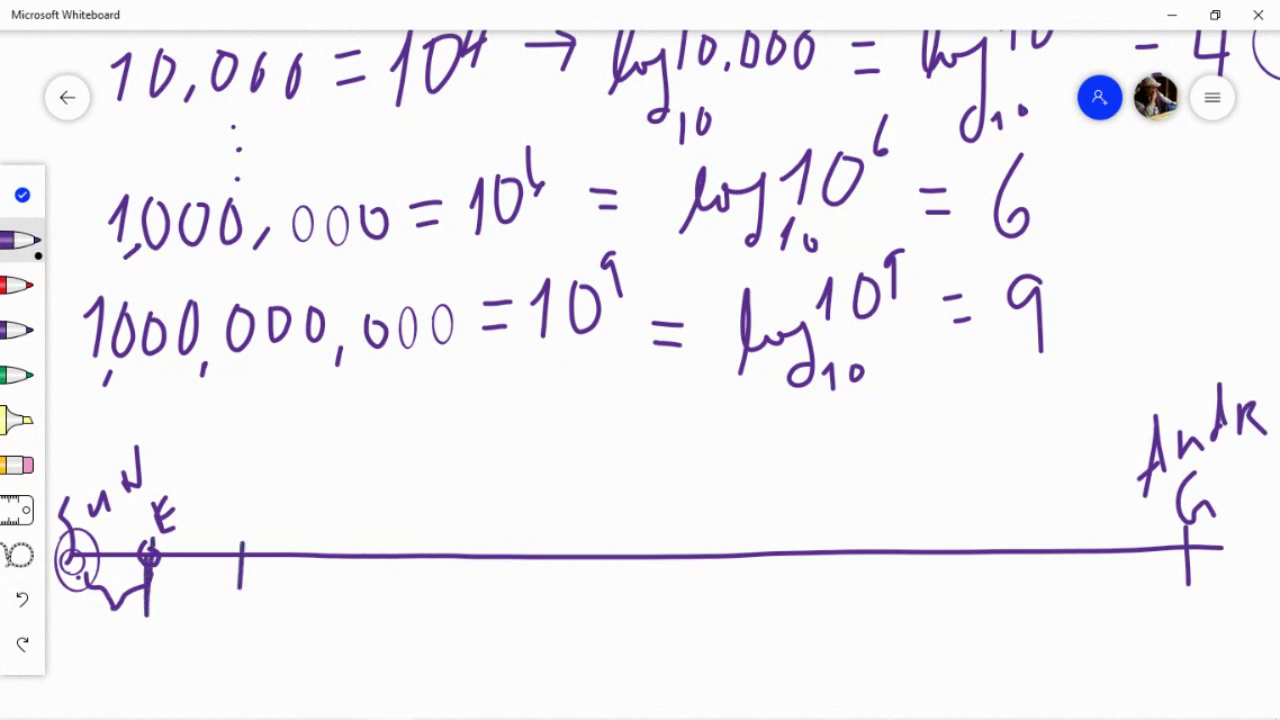
drag(72, 560, 68, 619)
drag(328, 546, 326, 575)
drag(420, 537, 425, 575)
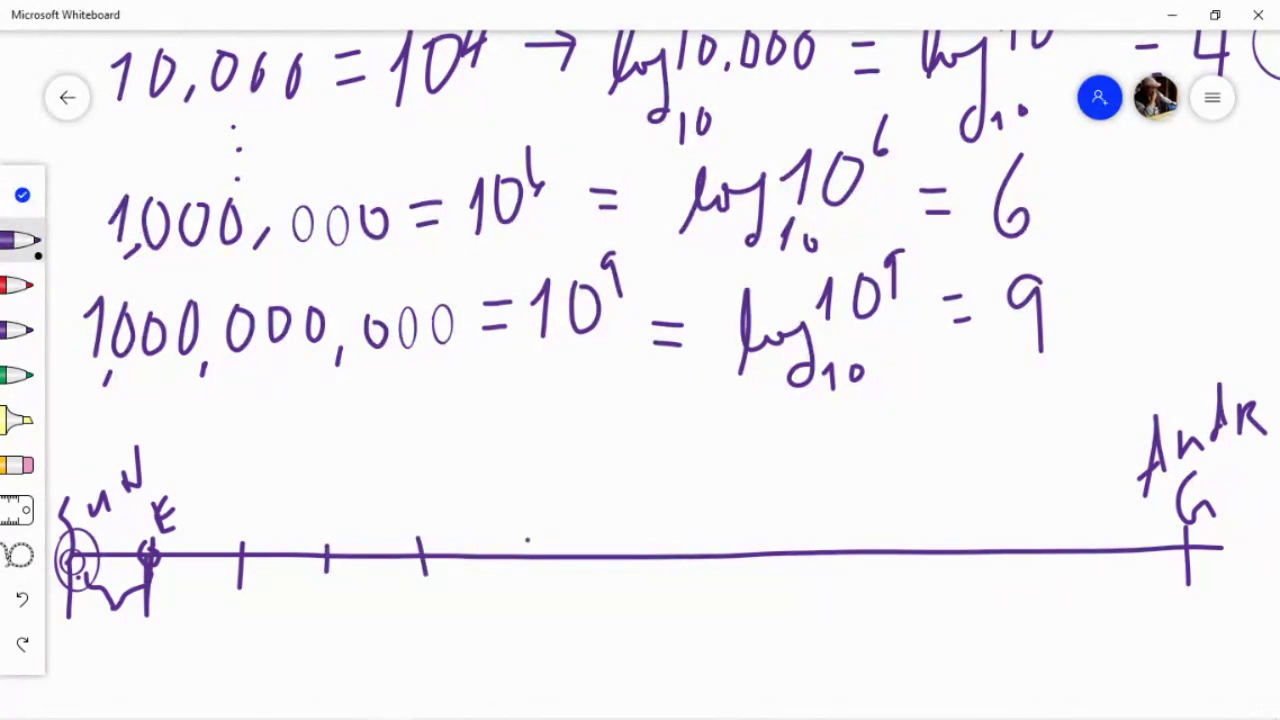
drag(527, 539, 531, 570)
drag(630, 532, 630, 588)
drag(718, 543, 719, 584)
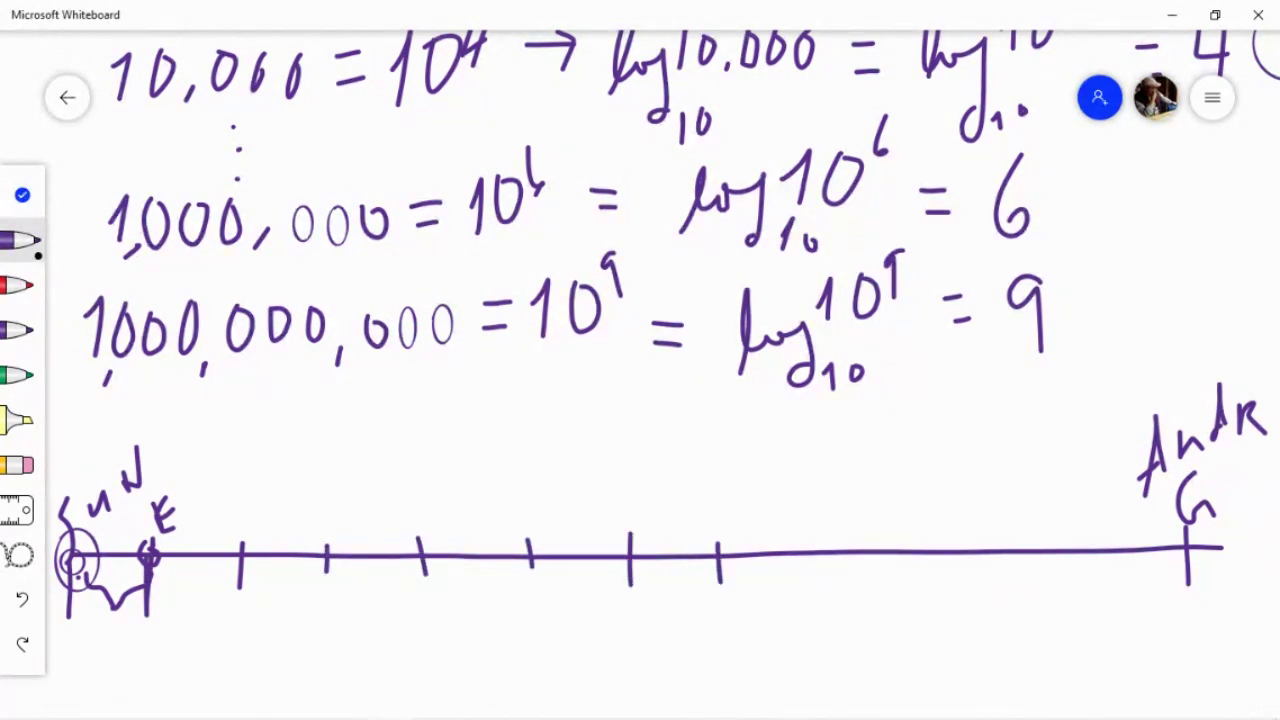
drag(793, 541, 797, 578)
drag(884, 542, 884, 580)
drag(977, 528, 979, 582)
drag(1058, 528, 1068, 594)
drag(1127, 533, 1132, 600)
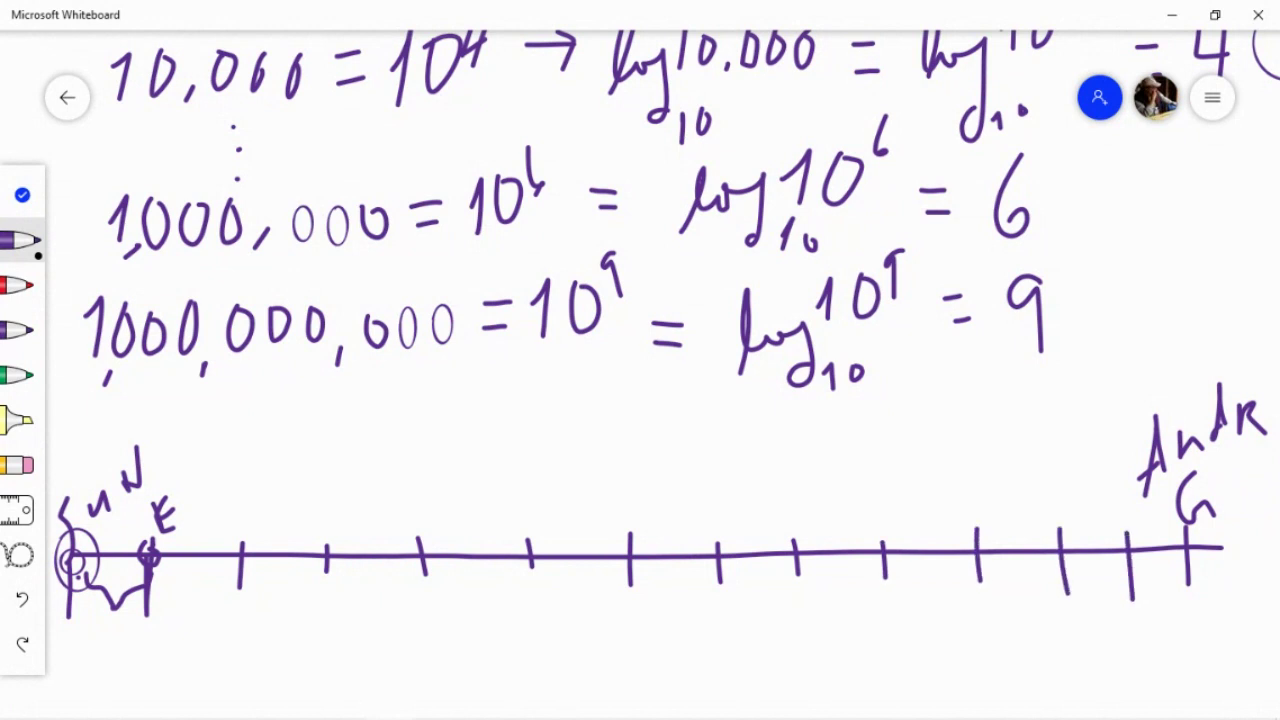
Number the tick marks beneath the line from 1 at the Earth to 13 at the Andromeda end.
mouse_move(131, 637)
mouse_down()
mouse_move(139, 627)
mouse_move(148, 646)
mouse_up()
mouse_move(230, 620)
mouse_down()
mouse_move(235, 657)
mouse_move(250, 655)
mouse_up()
mouse_move(298, 623)
mouse_down()
mouse_move(315, 619)
mouse_move(326, 684)
mouse_up()
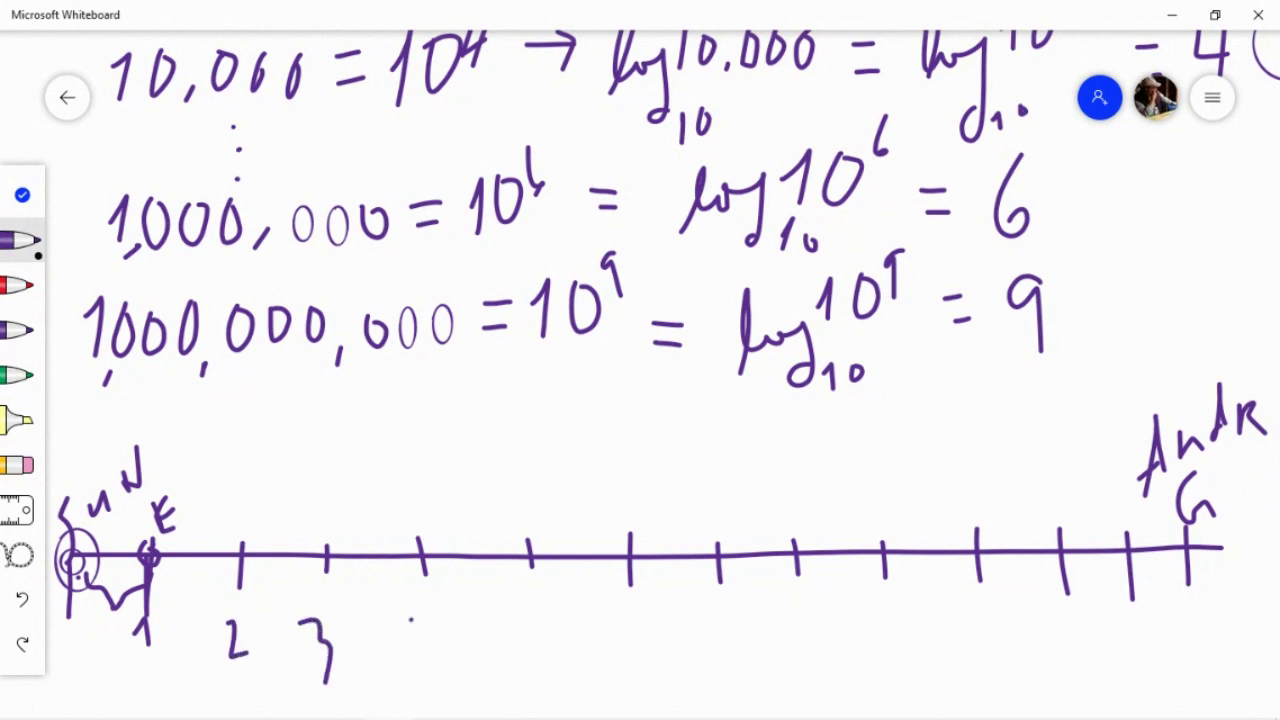
drag(412, 621, 432, 654)
mouse_move(531, 612)
mouse_down()
mouse_move(548, 656)
mouse_move(548, 596)
mouse_up()
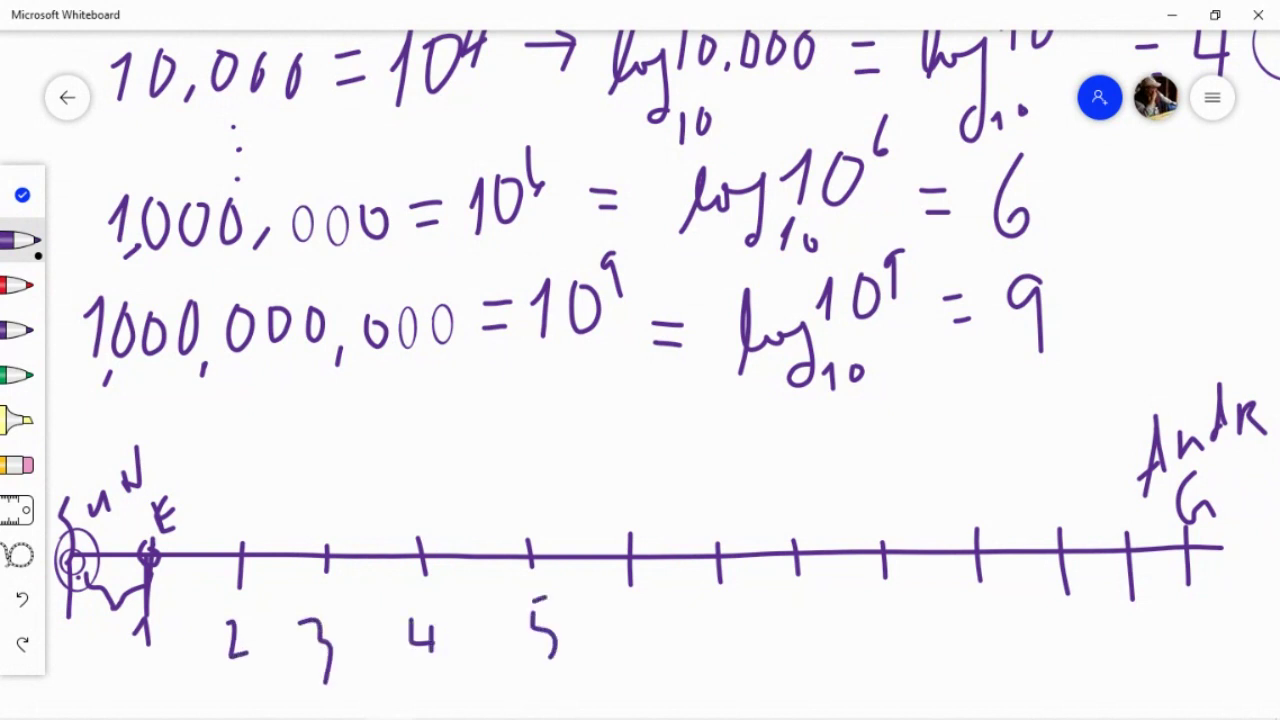
drag(642, 603, 631, 652)
drag(708, 617, 738, 656)
mouse_move(826, 611)
mouse_down()
mouse_move(814, 620)
mouse_move(822, 656)
mouse_up()
drag(910, 614, 908, 664)
mouse_move(954, 642)
mouse_down()
mouse_move(966, 630)
mouse_move(968, 668)
mouse_up()
mouse_move(994, 620)
mouse_down()
mouse_move(988, 645)
mouse_move(1004, 636)
mouse_move(1056, 662)
mouse_move(1174, 662)
mouse_up()
drag(1206, 624, 1210, 648)
mouse_move(1218, 614)
mouse_down()
mouse_move(1238, 620)
mouse_move(1230, 650)
mouse_up()
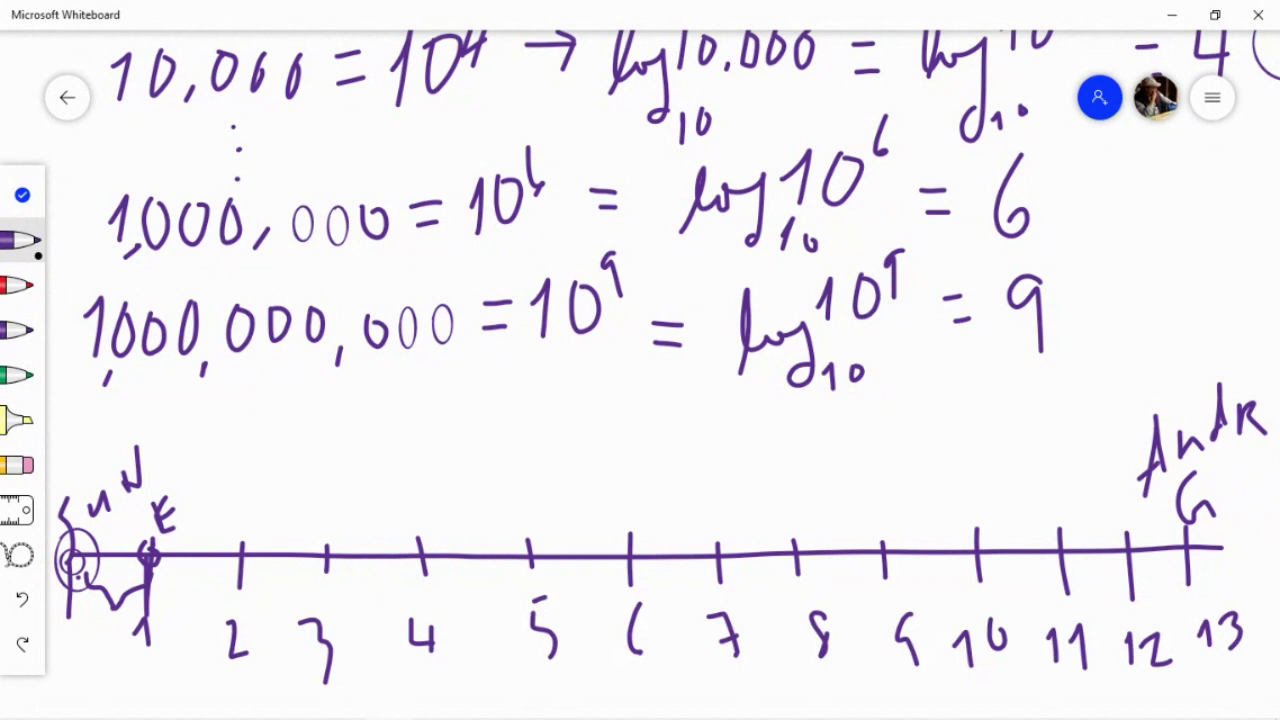
Write "log scale" beneath the left part of the number line and circle the Sun-to-Earth section.
mouse_move(80, 705)
mouse_down()
mouse_move(90, 662)
mouse_move(118, 695)
mouse_move(156, 682)
mouse_move(212, 706)
mouse_move(264, 704)
mouse_up()
drag(286, 680, 396, 688)
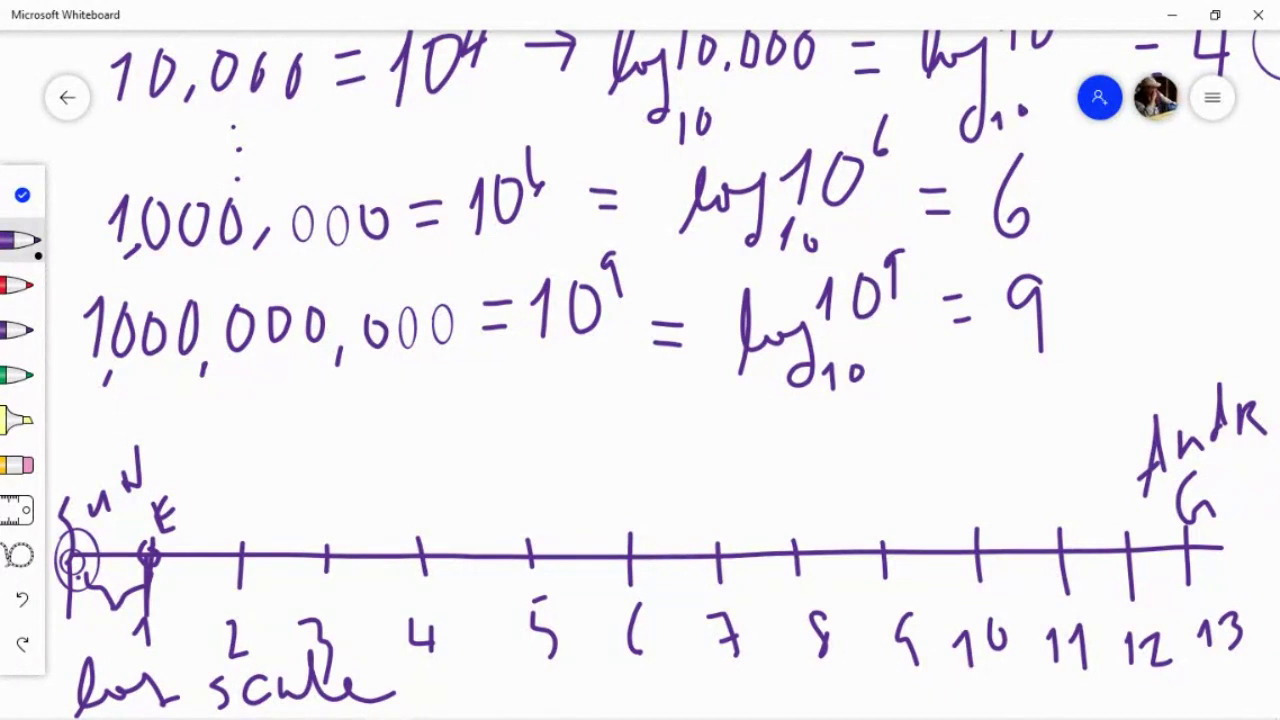
mouse_move(118, 628)
mouse_down()
mouse_move(172, 480)
mouse_move(78, 628)
mouse_up()
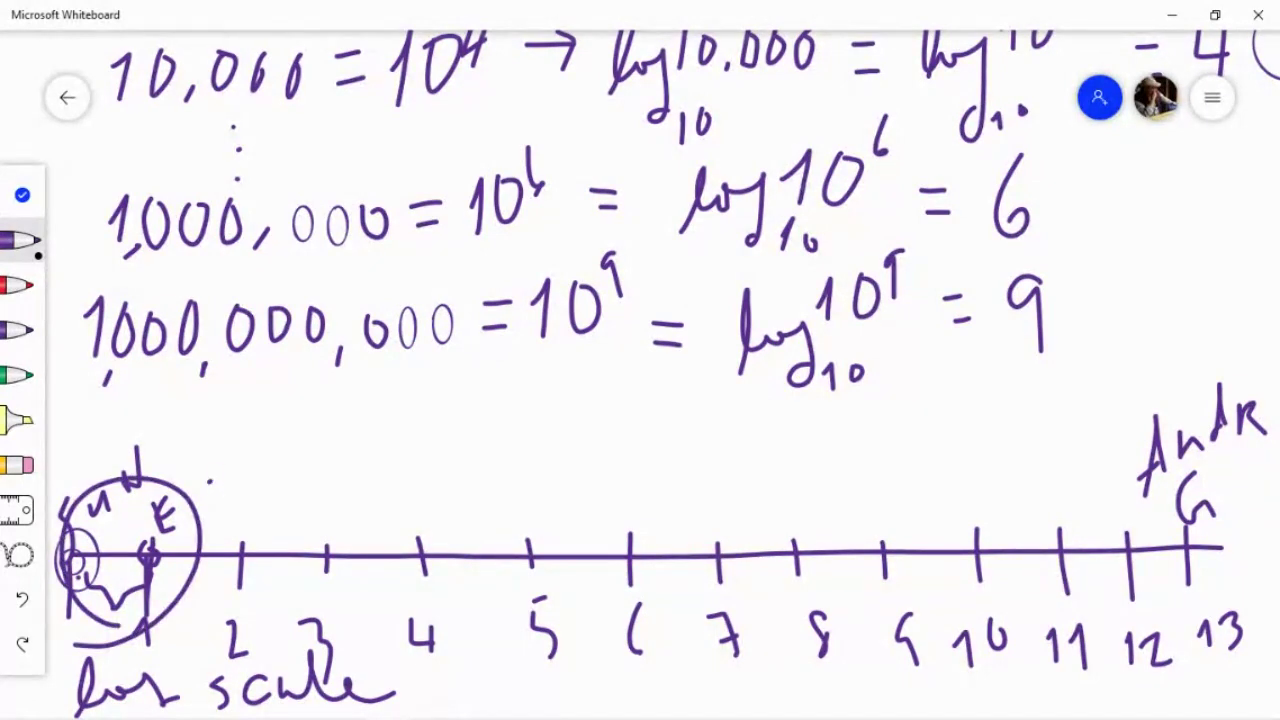
Write "10^13" above the tick numbered 2, circle its base 10 and draw an arrow pointing to it from the right.
mouse_move(210, 481)
mouse_down()
mouse_move(222, 513)
mouse_move(245, 478)
mouse_up()
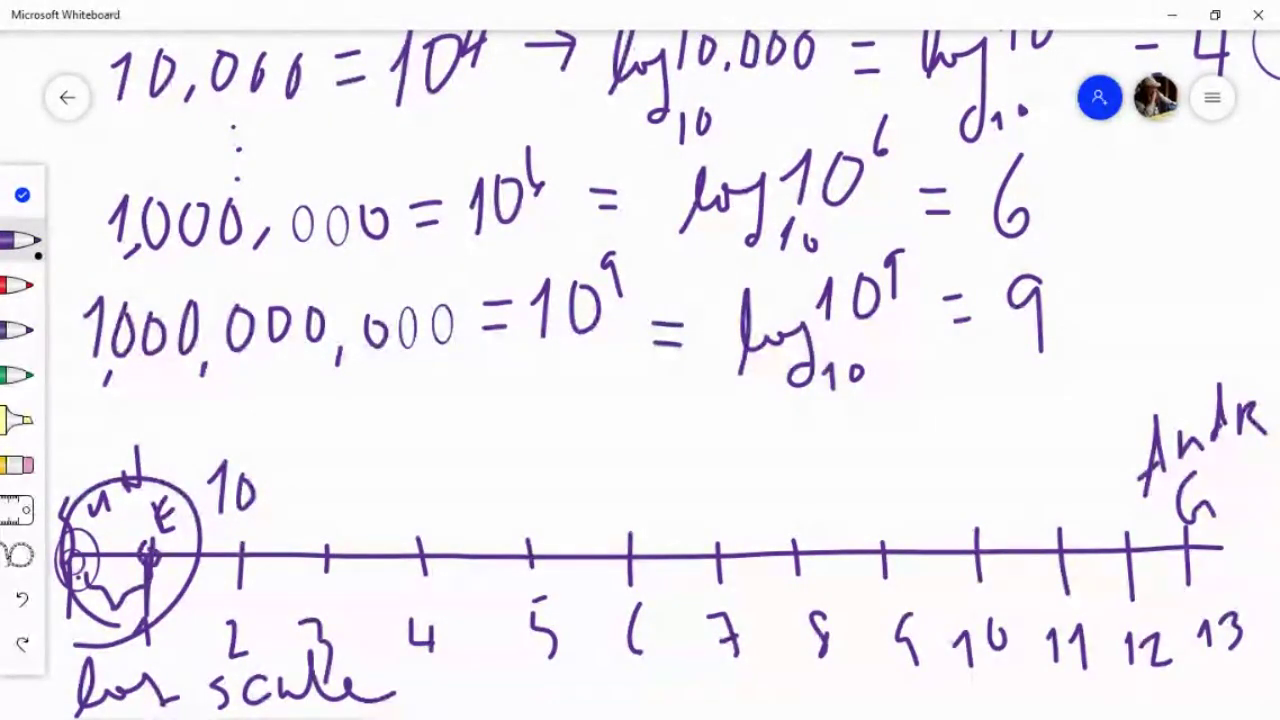
mouse_move(242, 450)
mouse_down()
mouse_move(260, 470)
mouse_move(288, 446)
mouse_move(284, 460)
mouse_up()
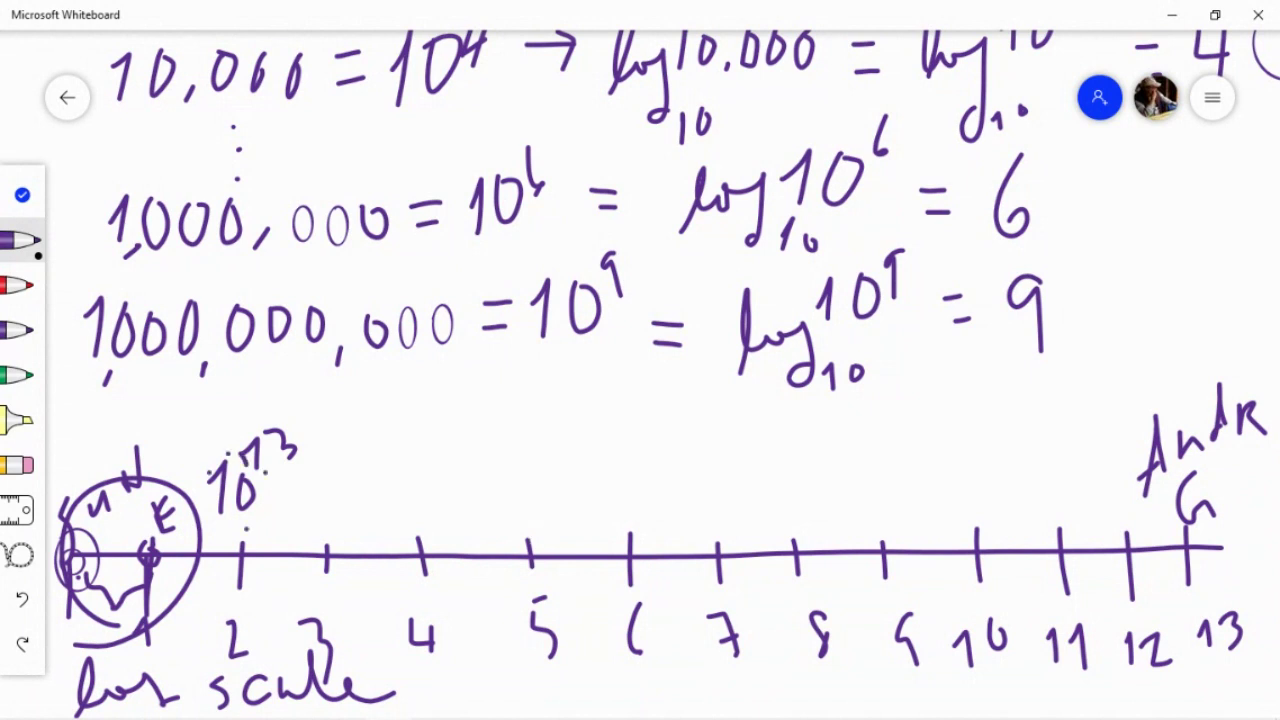
mouse_move(250, 527)
mouse_down()
mouse_move(215, 522)
mouse_move(255, 462)
mouse_move(262, 500)
mouse_move(390, 470)
mouse_up()
mouse_move(287, 477)
mouse_down()
mouse_move(276, 484)
mouse_move(285, 510)
mouse_up()
Write 10 with exponent 6 at the arrow's tail, replace the exponent with 9 and circle the resulting "10^9".
drag(408, 452, 428, 475)
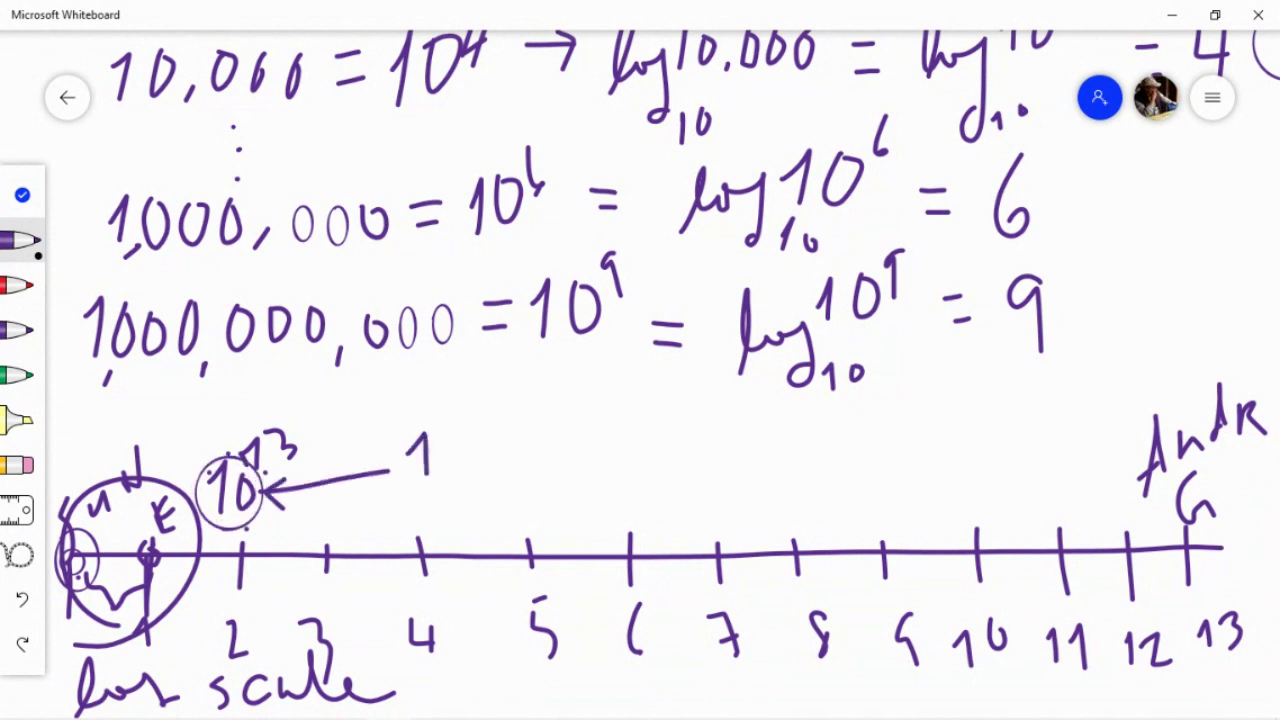
drag(452, 432, 456, 440)
drag(478, 398, 465, 422)
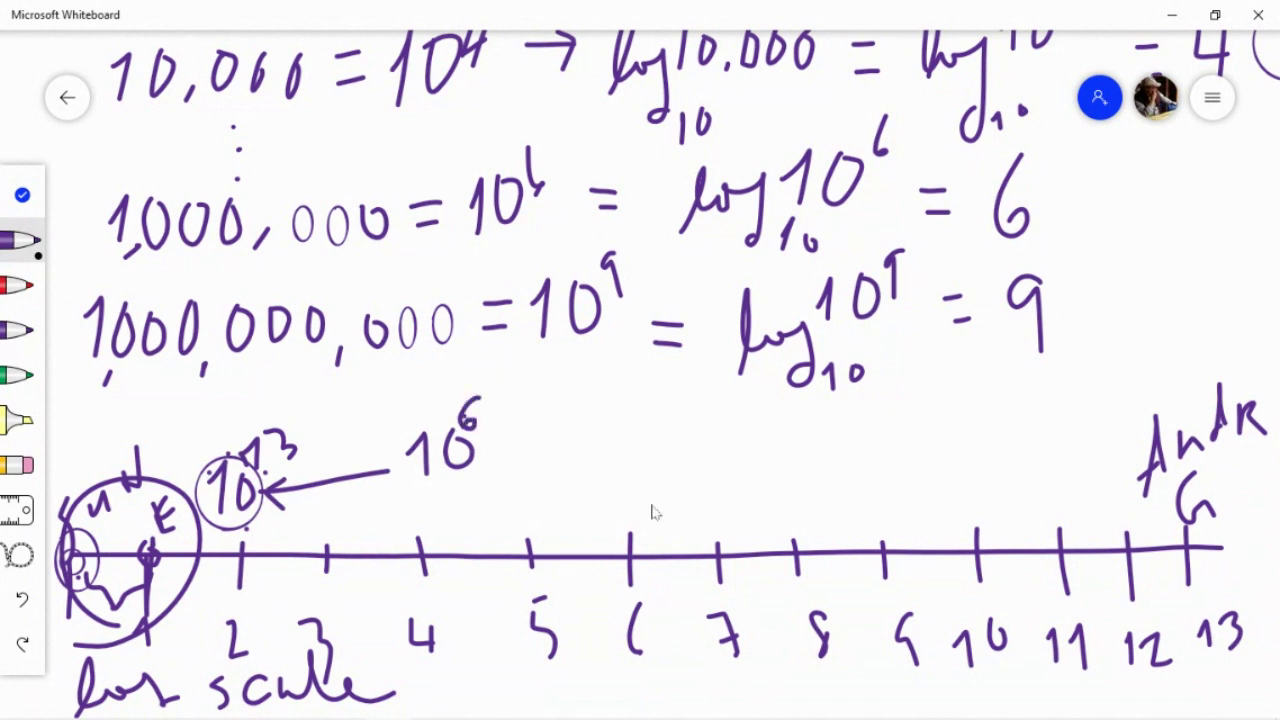
click(24, 604)
click(26, 602)
drag(472, 404, 467, 415)
mouse_move(488, 490)
mouse_down()
mouse_move(495, 382)
mouse_move(448, 494)
mouse_up()
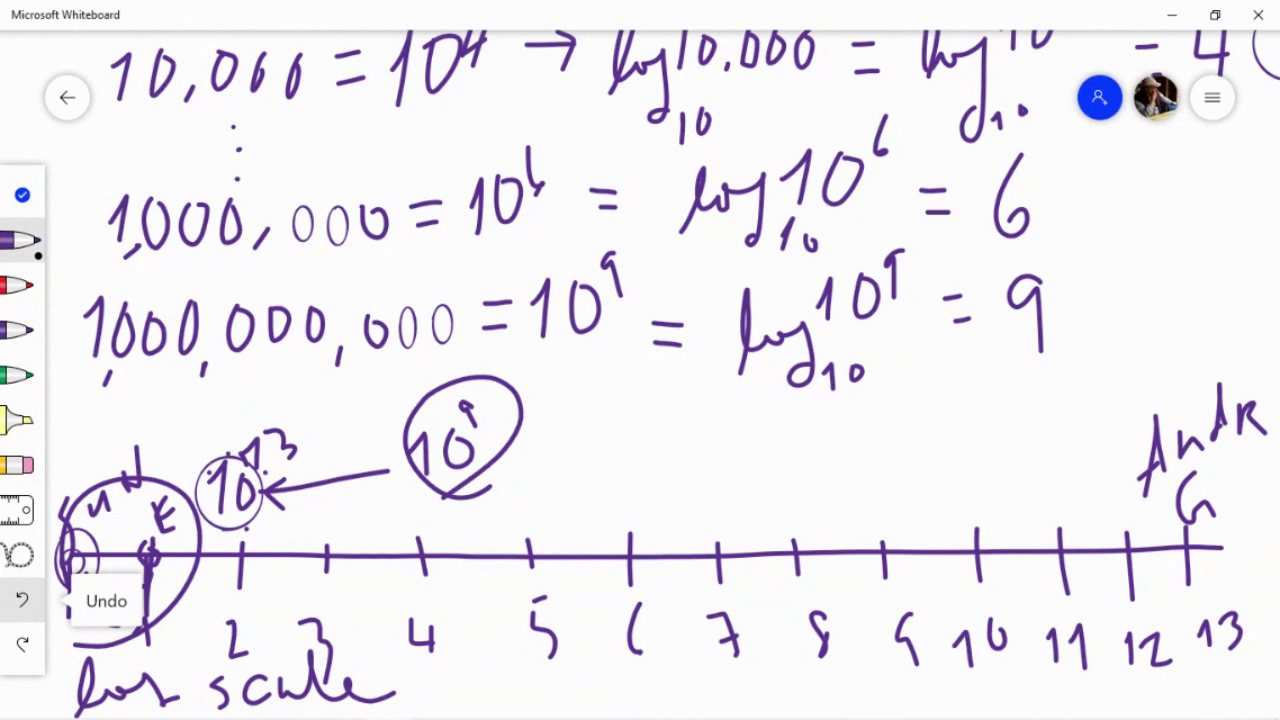
drag(562, 414, 538, 452)
mouse_move(524, 436)
mouse_down()
mouse_move(552, 452)
mouse_move(597, 418)
mouse_move(597, 455)
mouse_up()
mouse_move(606, 418)
mouse_down()
mouse_move(626, 430)
mouse_move(622, 452)
mouse_up()
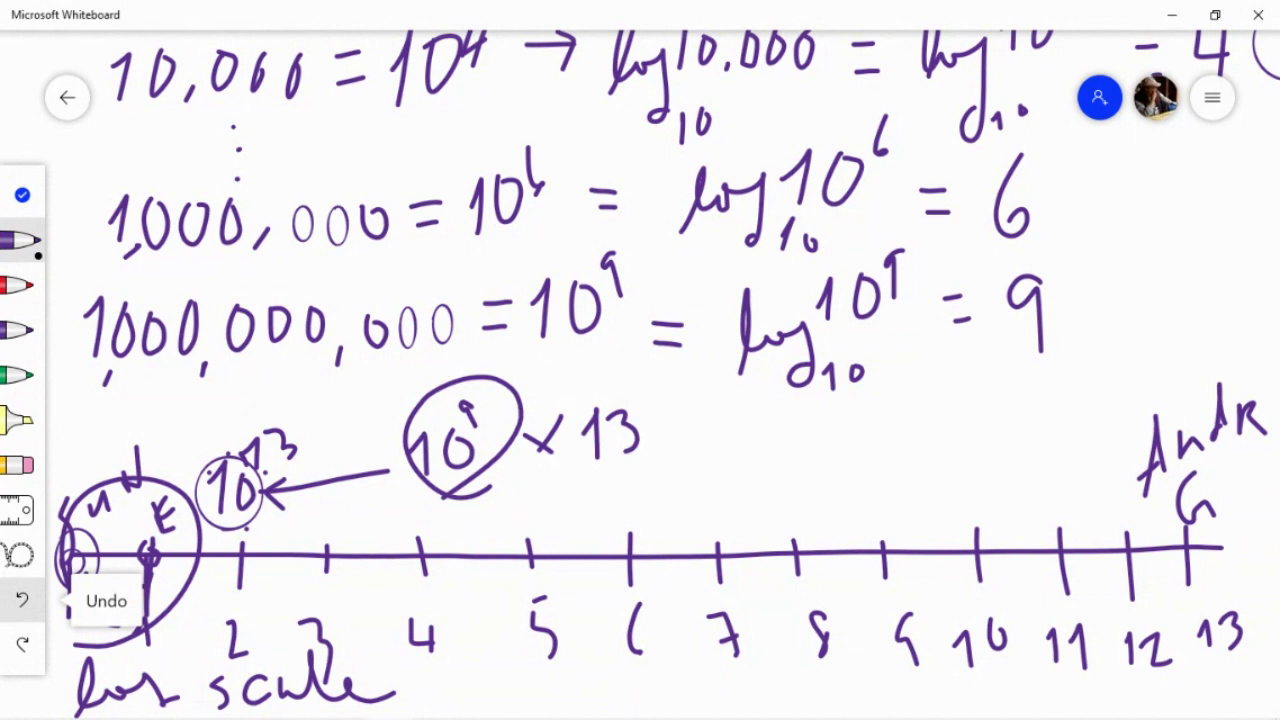
click(22, 598)
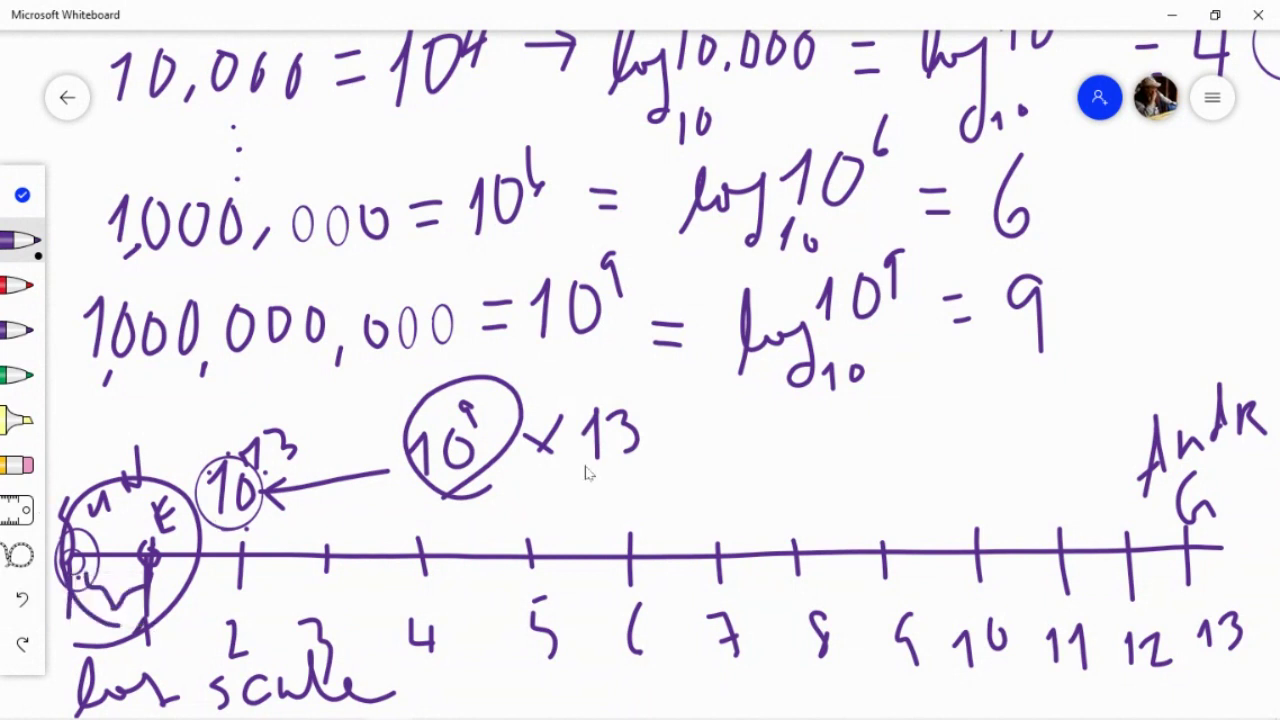
click(24, 600)
click(24, 600)
click(24, 600)
click(24, 600)
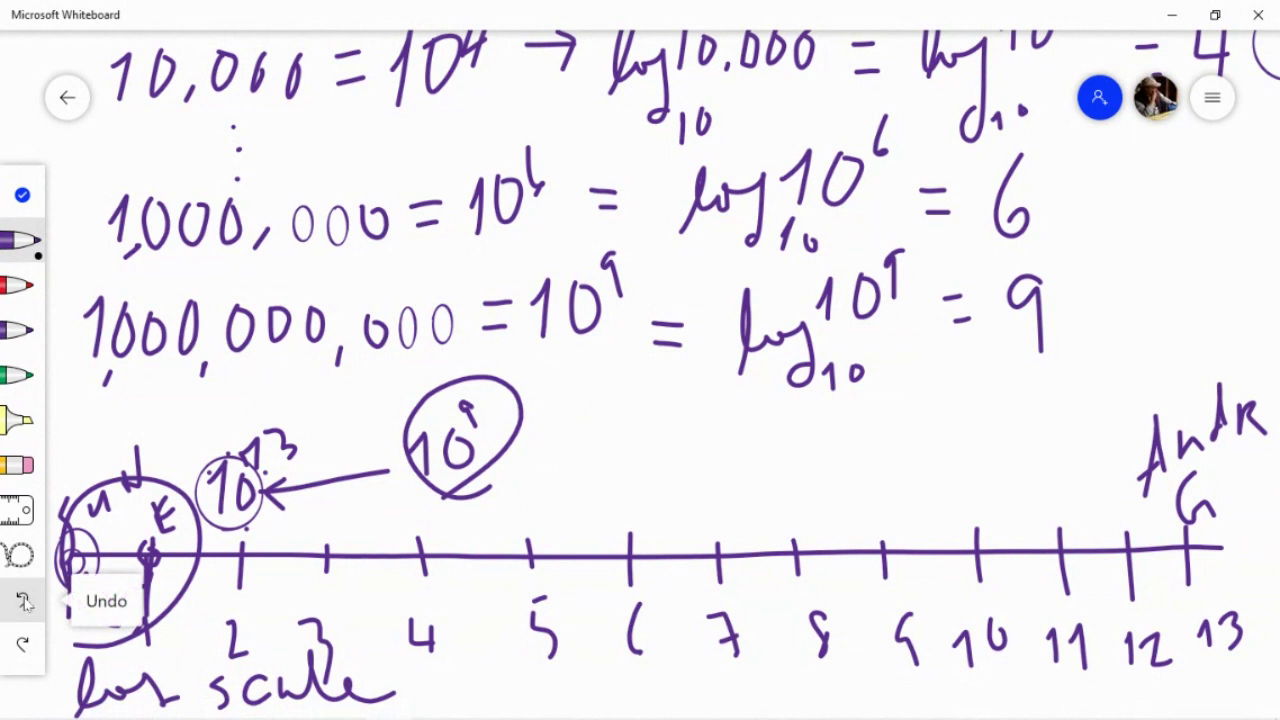
click(24, 600)
Enclose the circled "10^9" in large parentheses and raise it to the exponent 13.
mouse_move(398, 390)
mouse_down()
mouse_move(392, 418)
mouse_move(422, 520)
mouse_up()
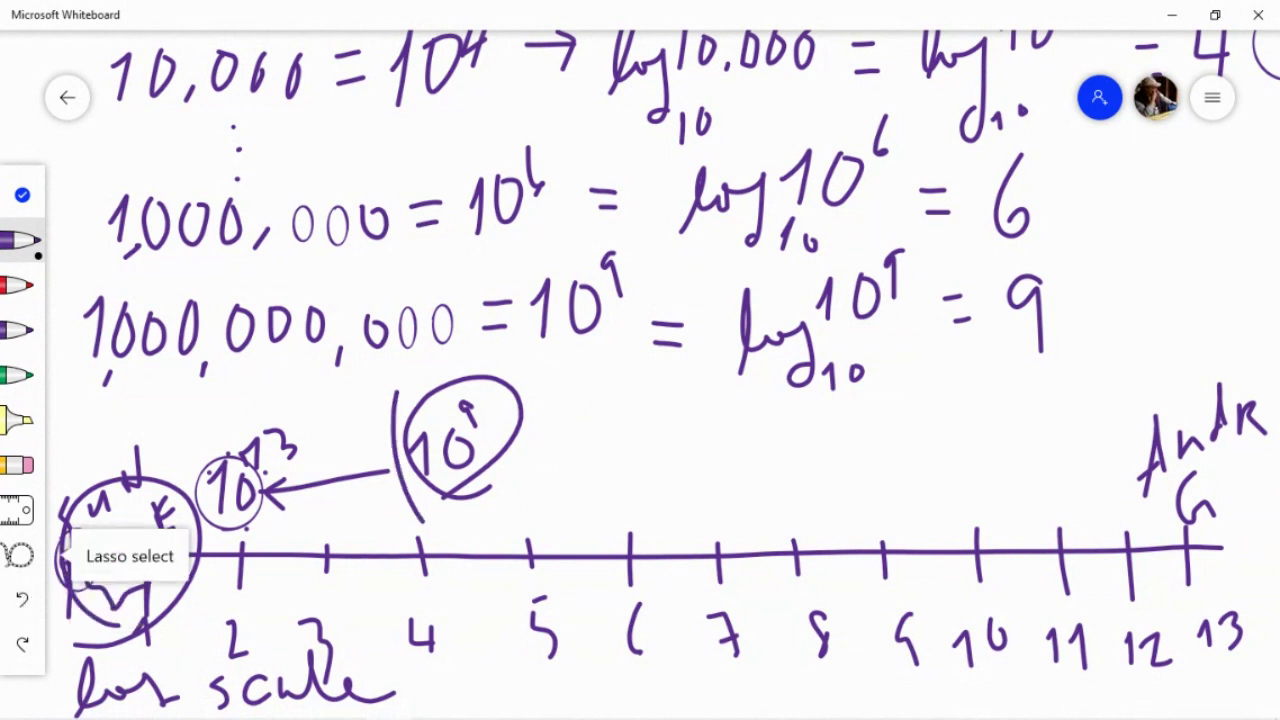
drag(543, 378, 548, 494)
mouse_move(569, 374)
mouse_down()
mouse_move(574, 398)
mouse_move(601, 376)
mouse_move(598, 402)
mouse_up()
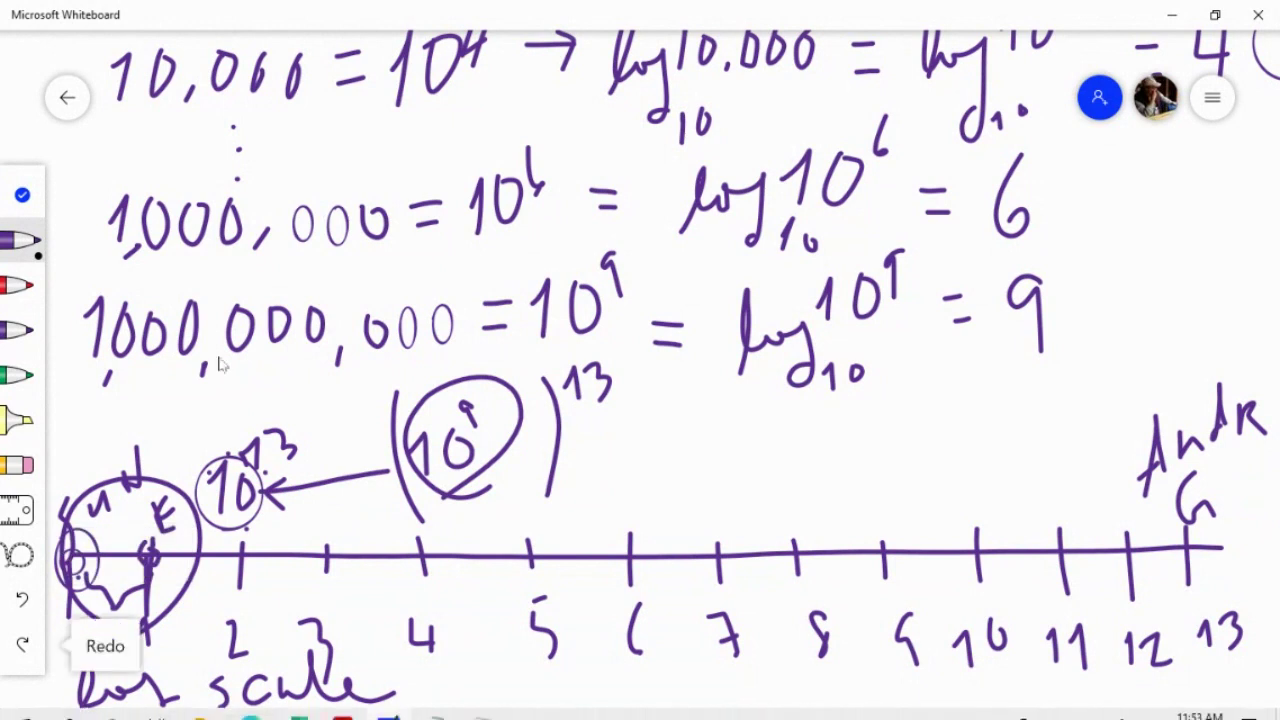
Write "n = ?" in the empty space above the ticks numbered 7 and 8, and draw an oval around it.
click(690, 430)
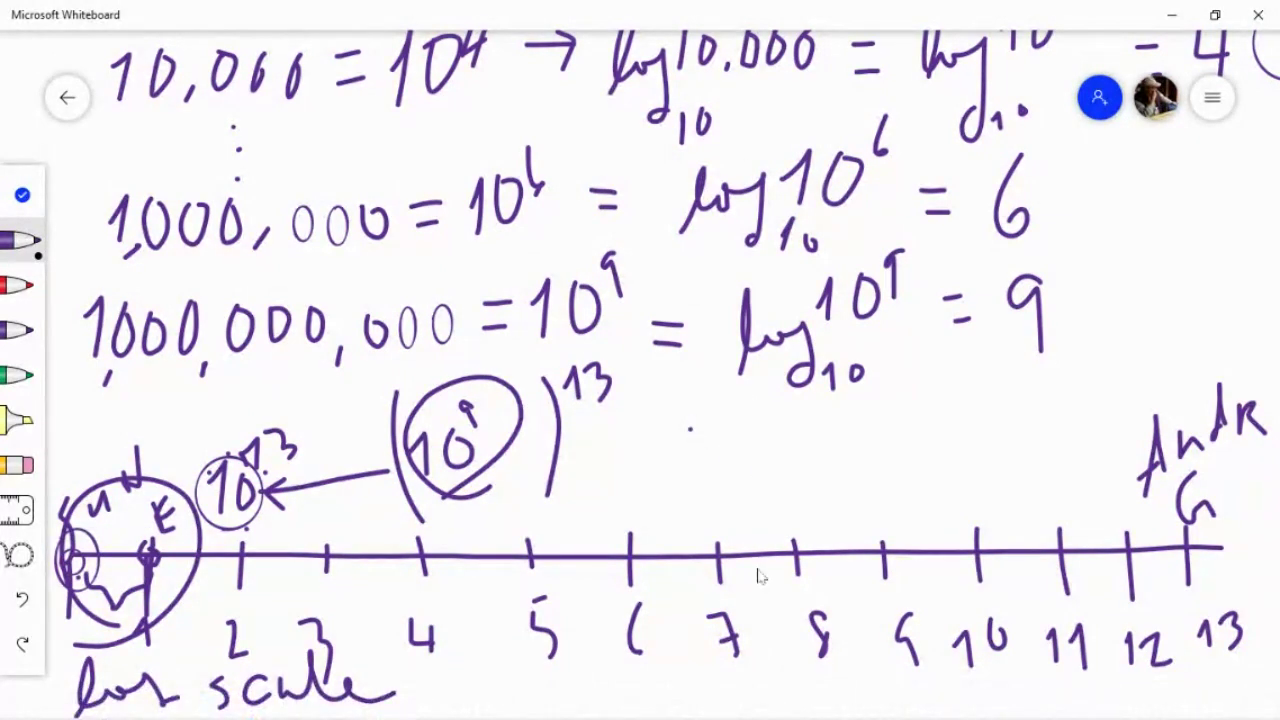
mouse_move(785, 712)
mouse_move(674, 446)
mouse_down()
mouse_move(714, 482)
mouse_move(754, 454)
mouse_up()
drag(748, 478, 768, 474)
drag(772, 440, 790, 478)
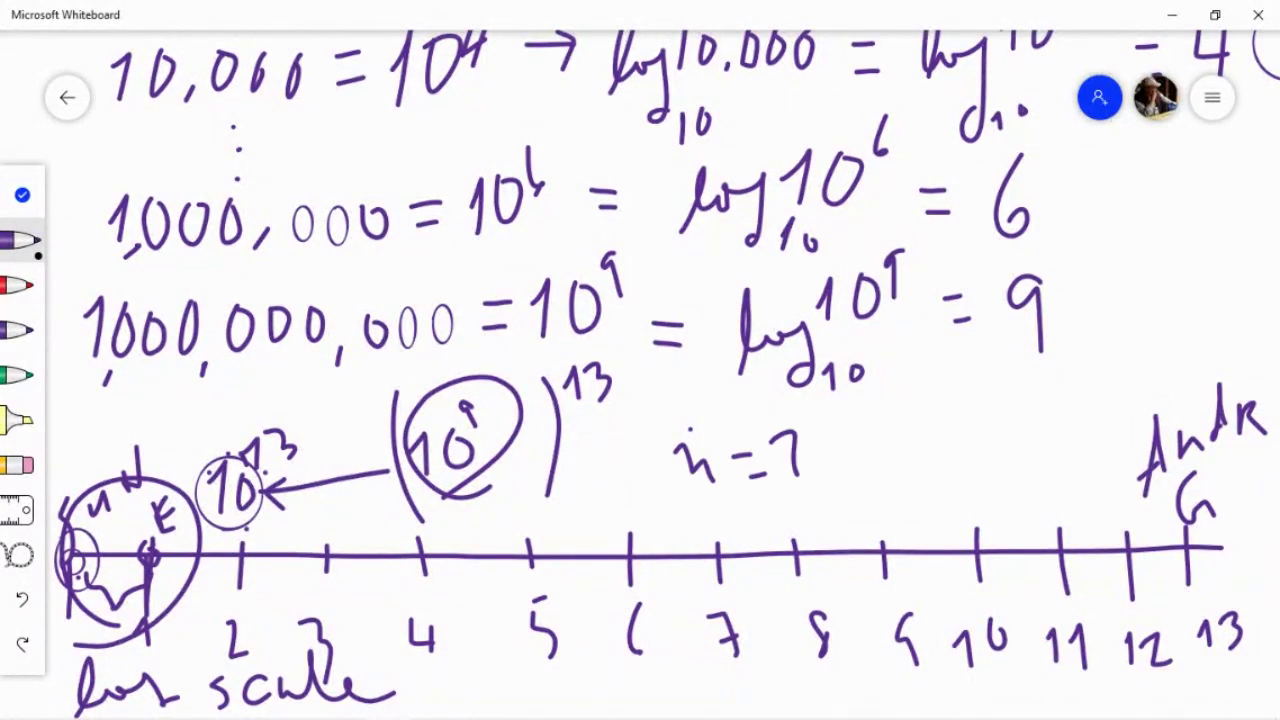
mouse_move(830, 538)
mouse_down()
mouse_move(742, 540)
mouse_move(812, 540)
mouse_up()
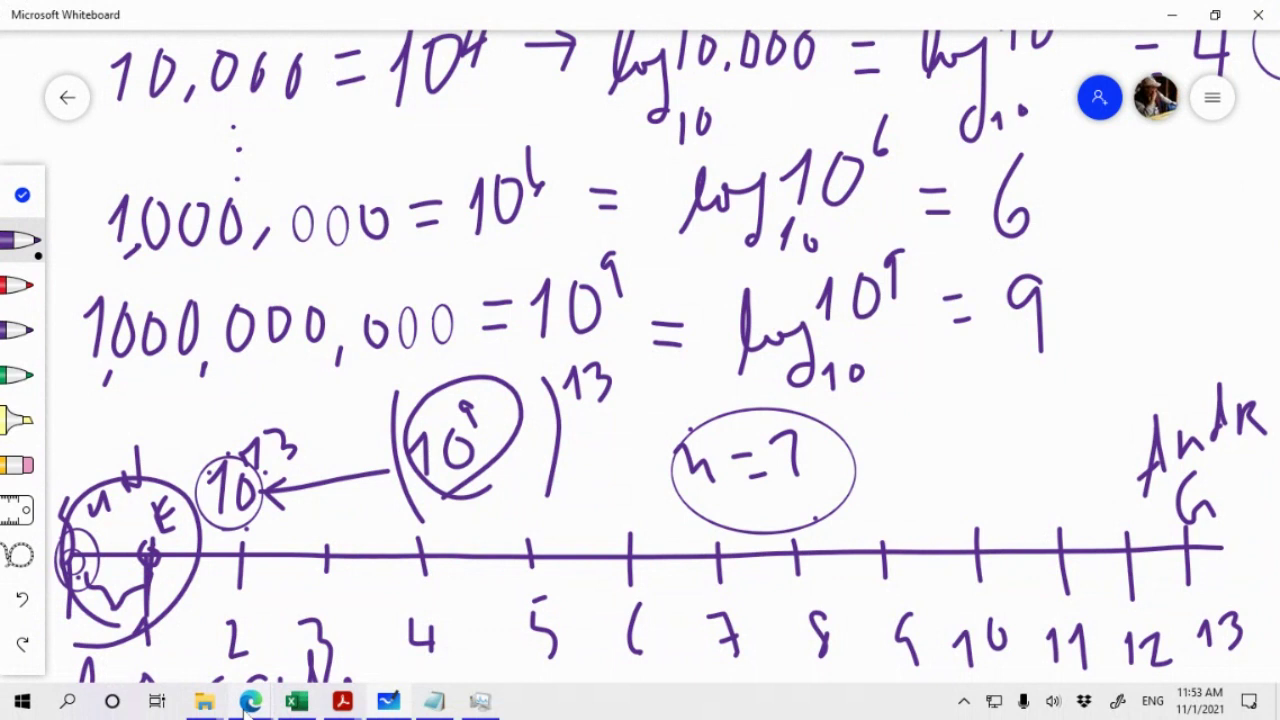
Switch to the Blackboard Collaborate session in the Edge browser and stop sharing the application.
click(250, 702)
click(145, 645)
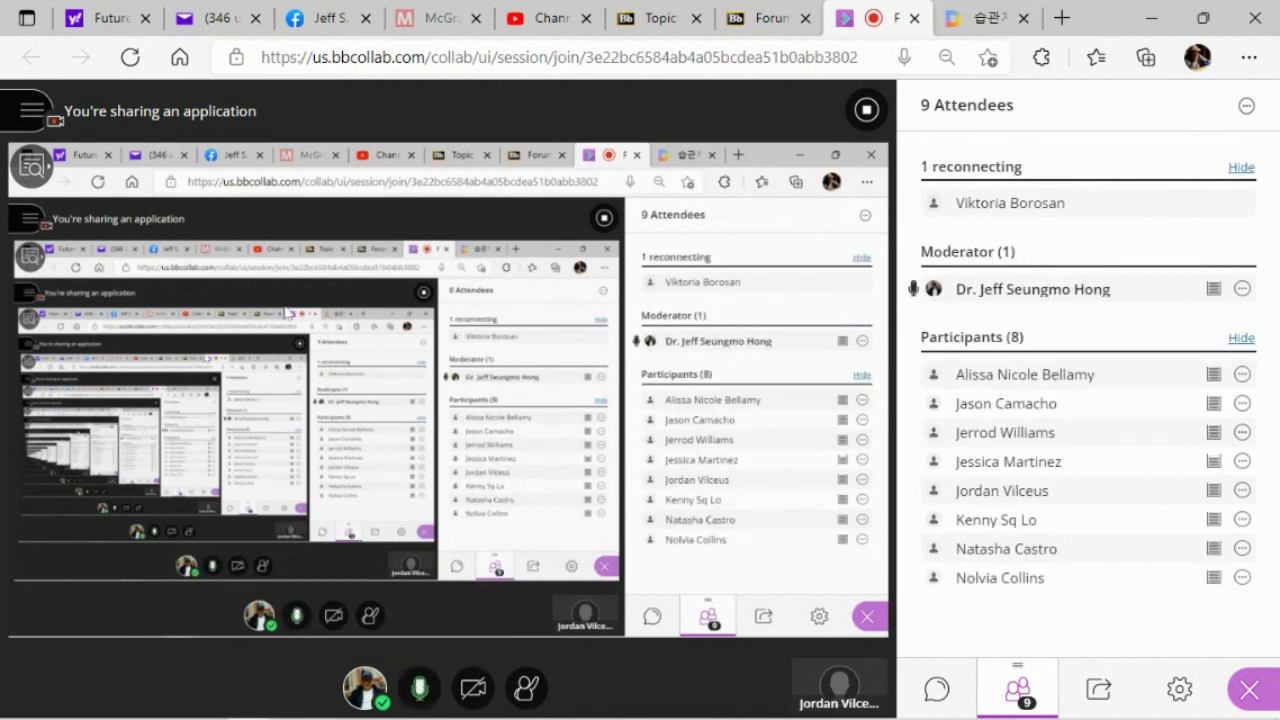
click(865, 111)
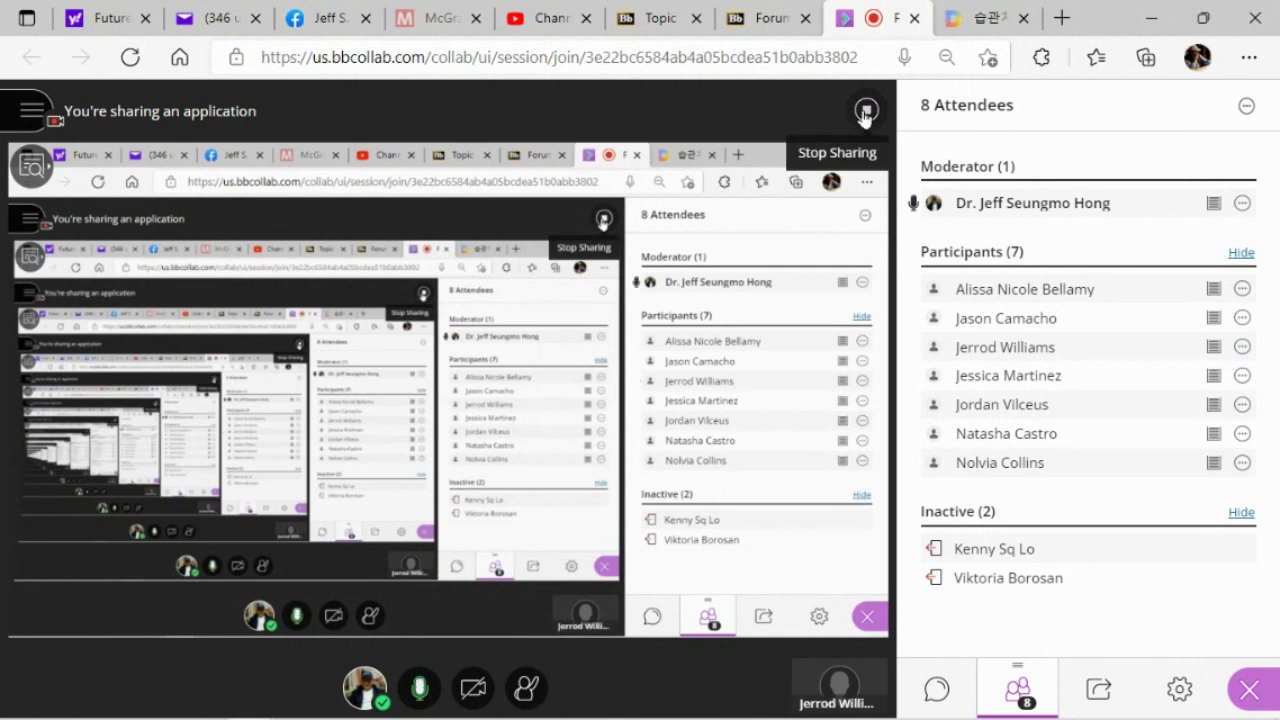